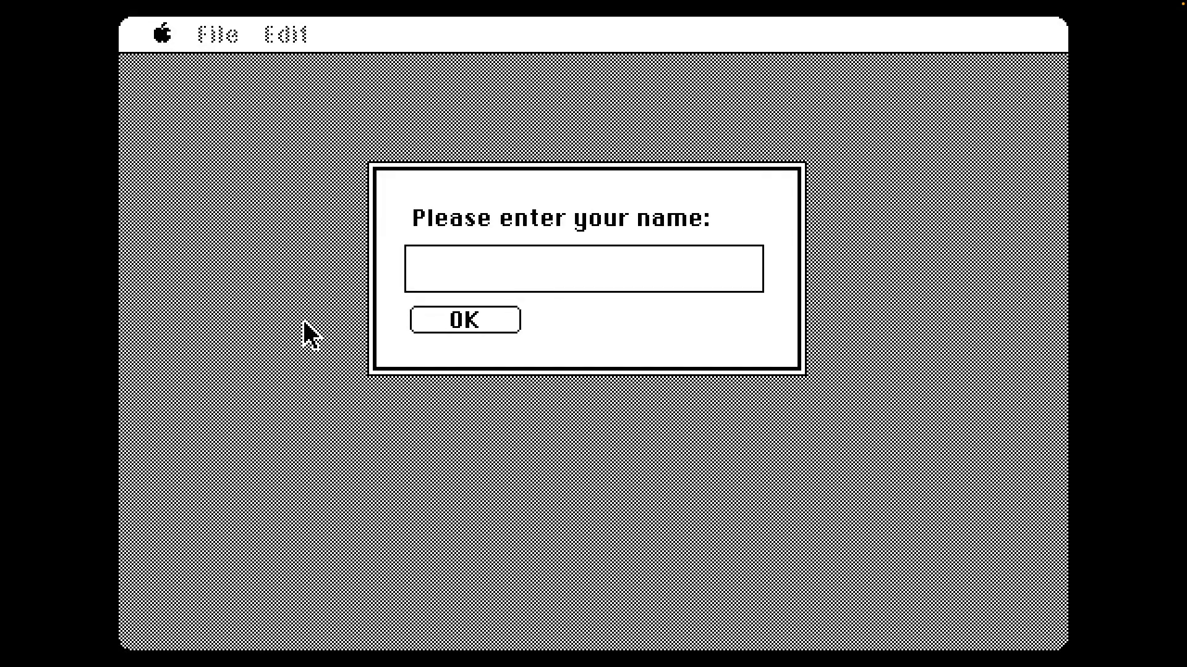
type("Ryan")
Confirm the typed character name to bring up the personality questionnaire options
key("Return")
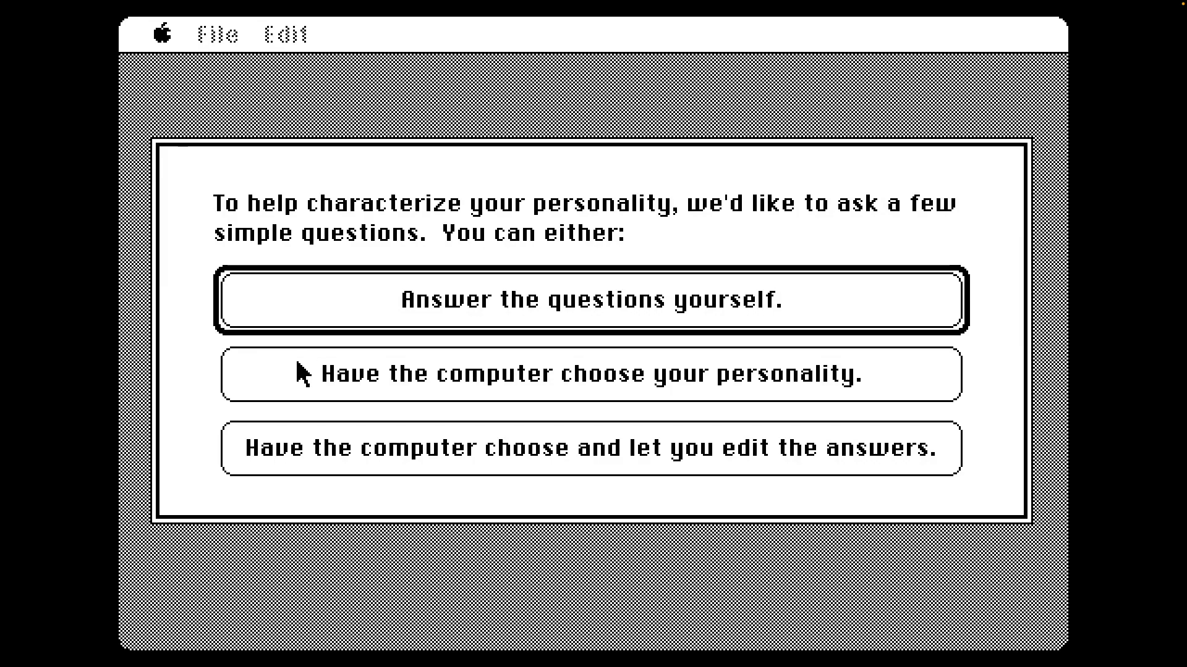
Have the computer choose the personality, then continue past the Welcome to Adolescence quote
left_click(366, 375)
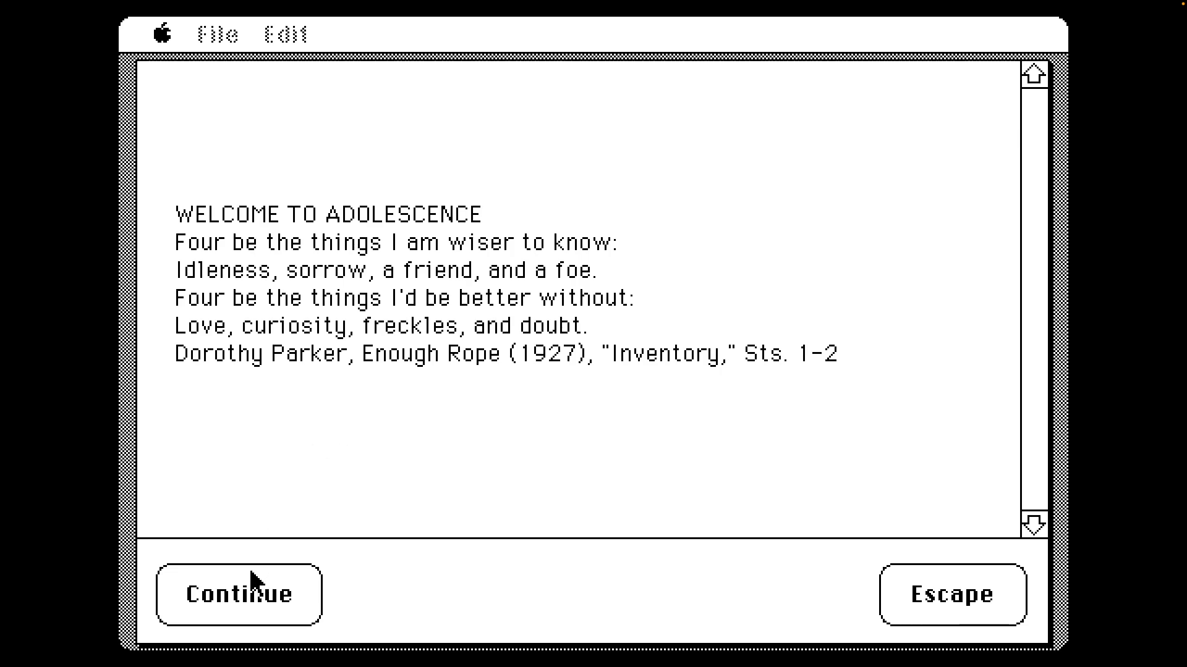
left_click(252, 608)
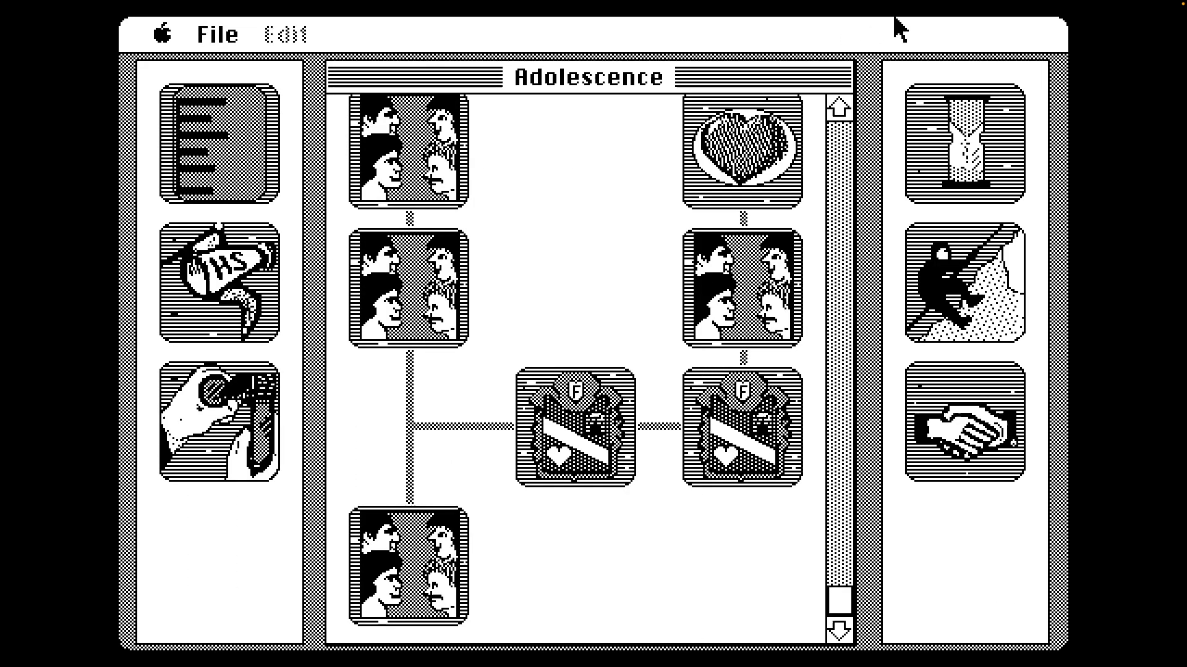
Age the character to 13 with the hourglass and dismiss the age notice
left_click(840, 108)
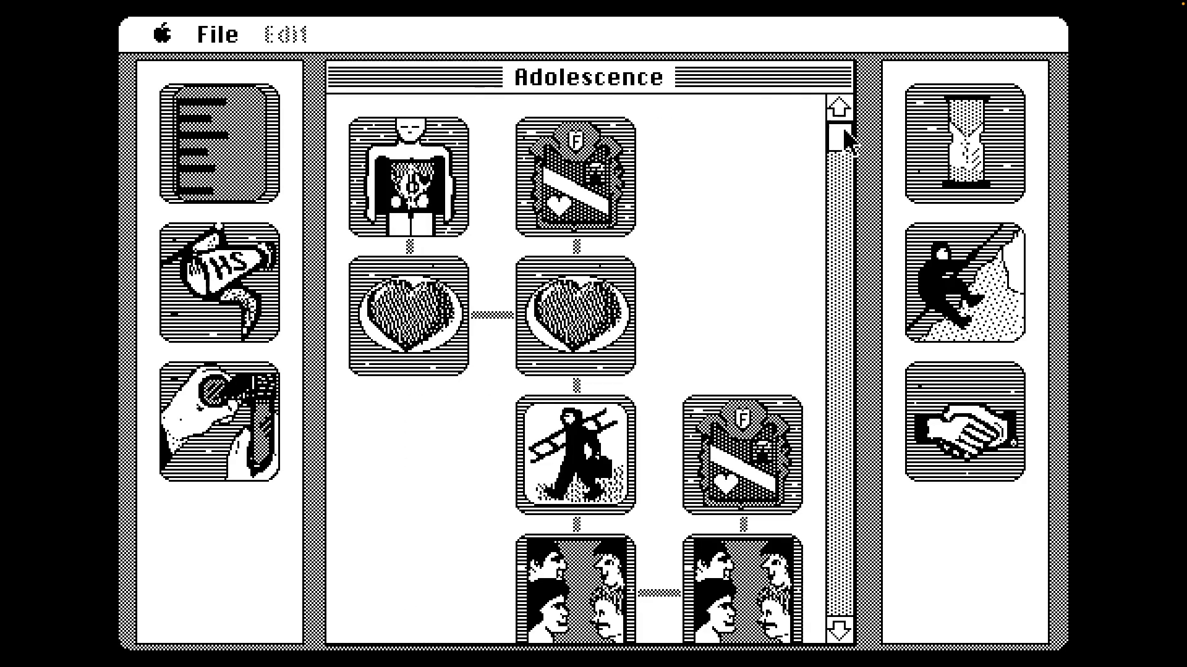
left_click(964, 144)
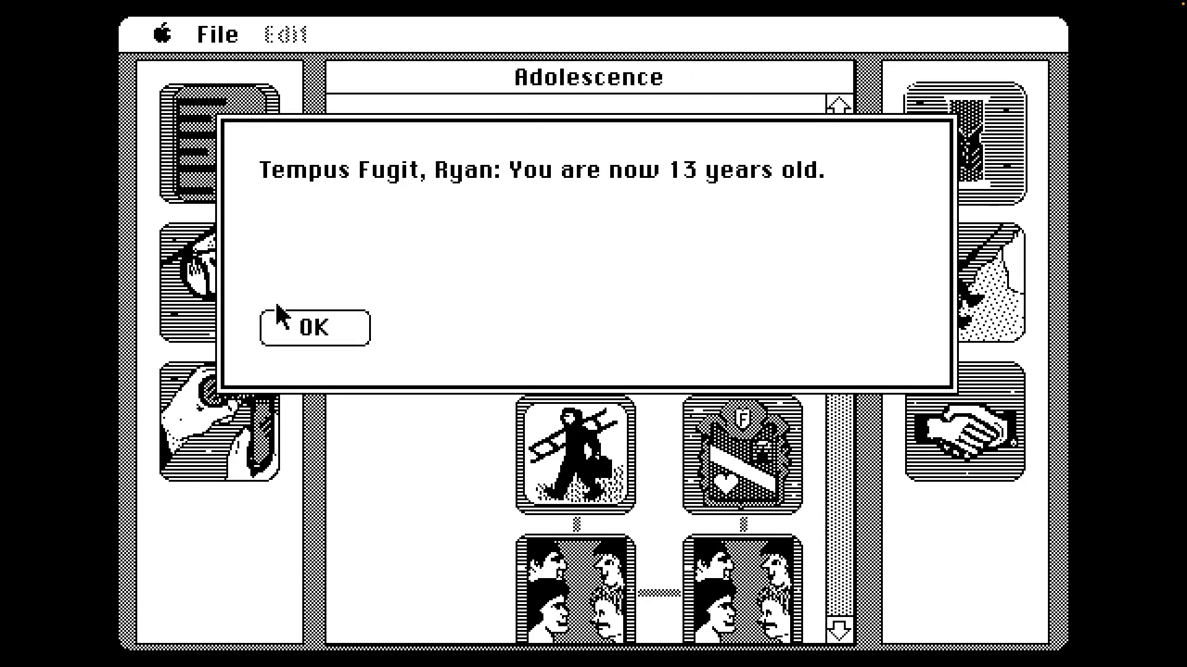
left_click(287, 328)
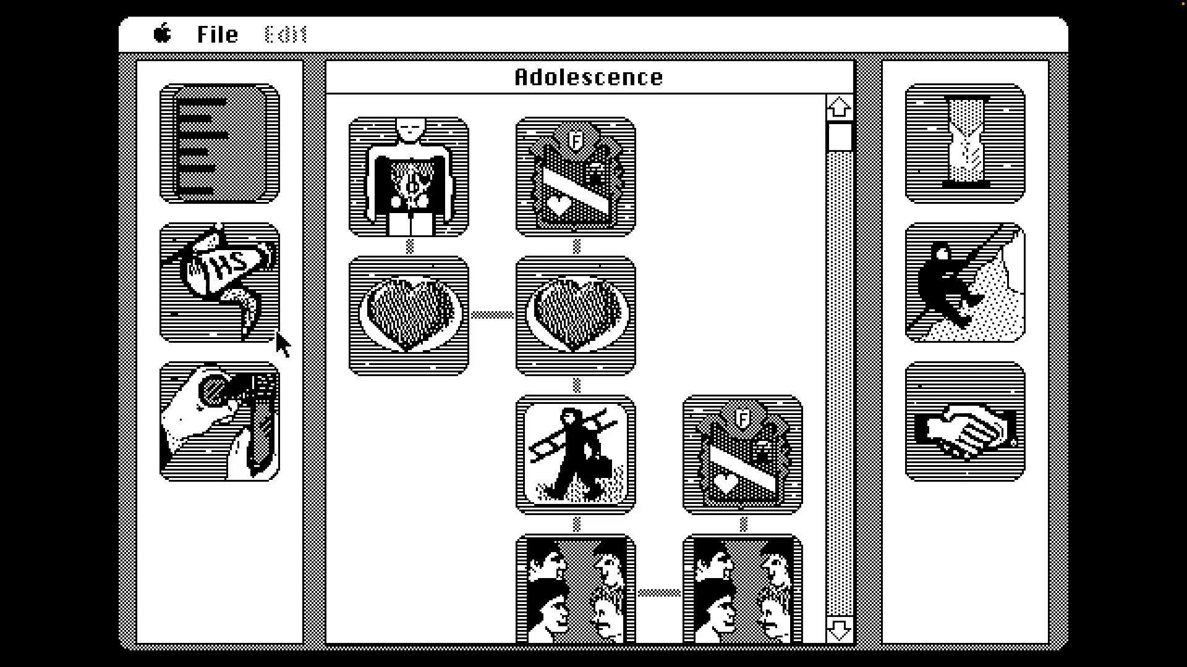
Scroll down the Adolescence map and open the bottom-left gym class card
left_click(838, 140)
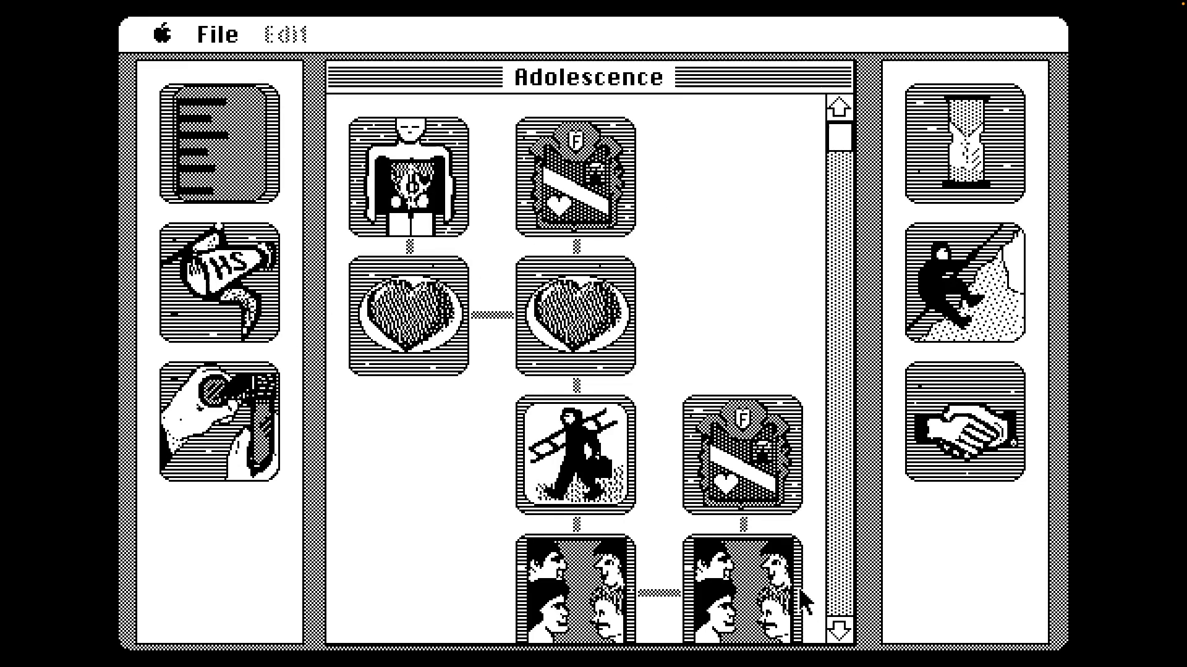
left_click(839, 629)
left_click(838, 616)
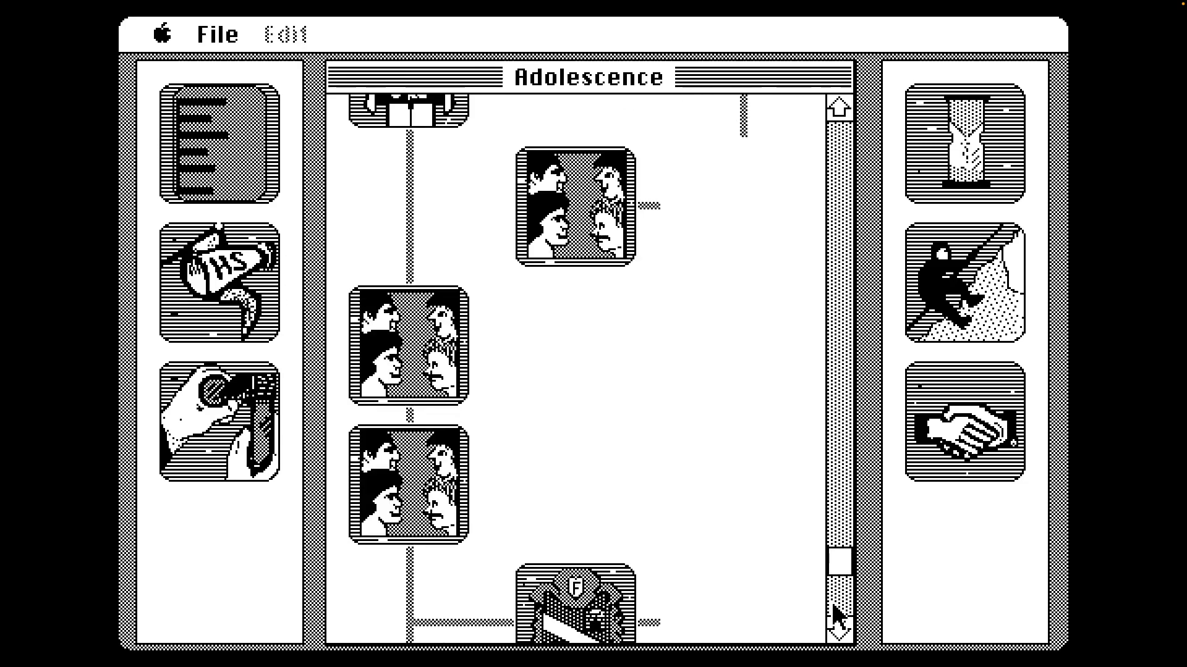
left_click(408, 563)
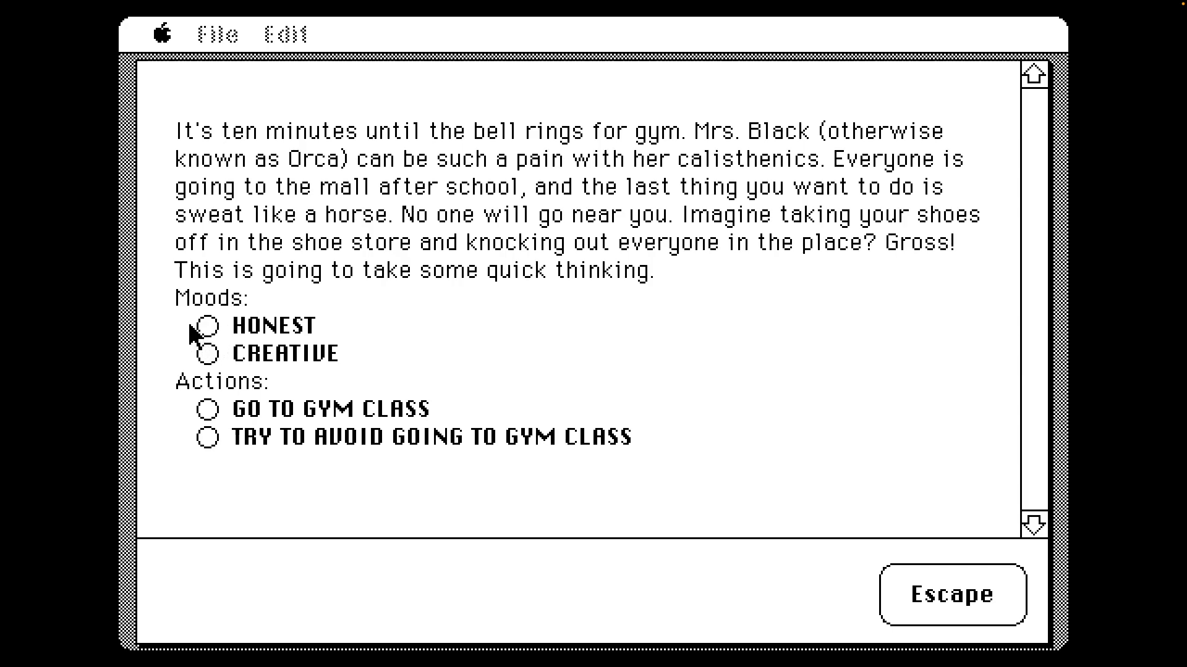
Dodge gym class in a Creative mood, giving the teacher the period excuse
left_click(209, 354)
left_click(208, 409)
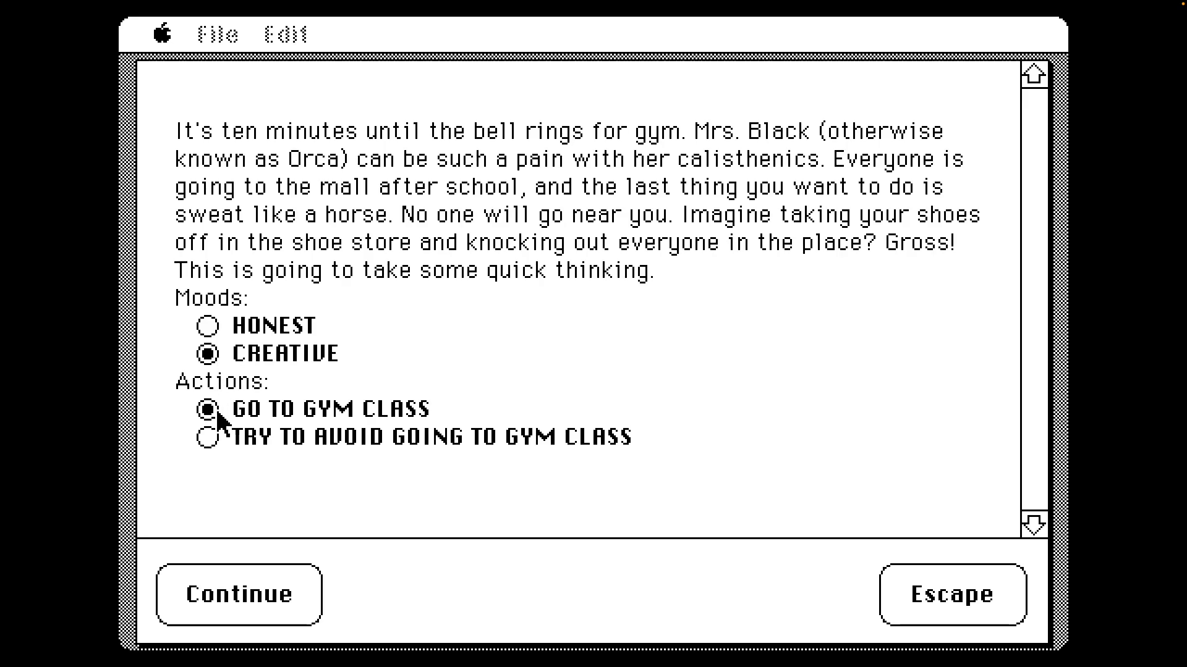
left_click(208, 436)
left_click(240, 594)
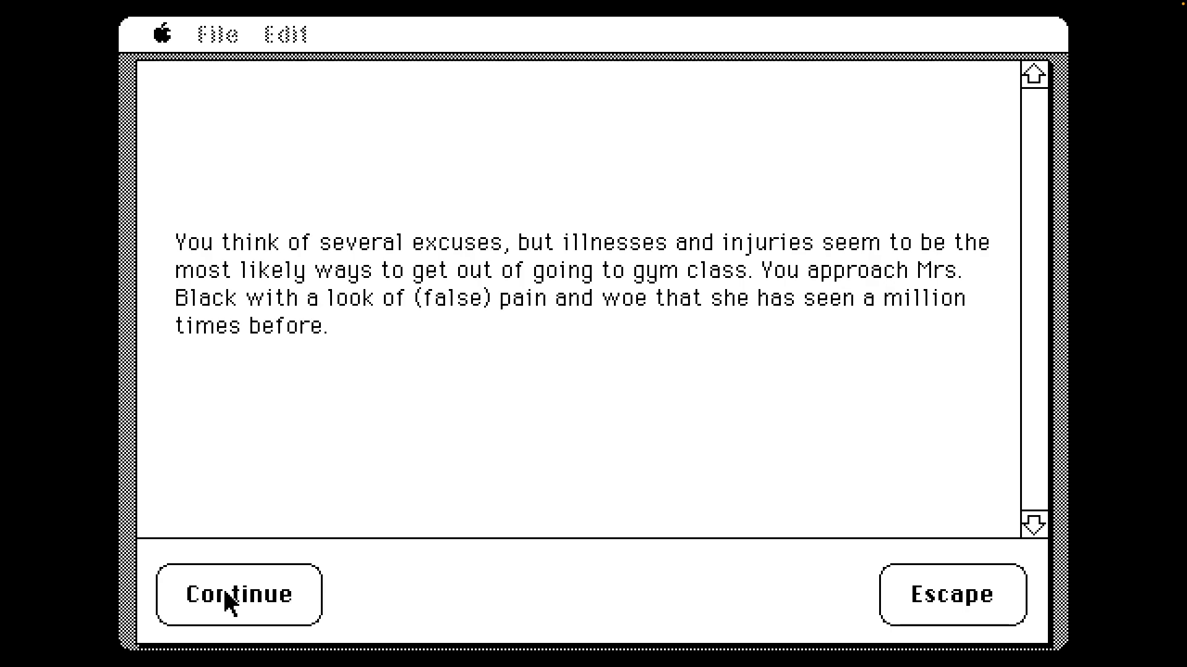
left_click(230, 601)
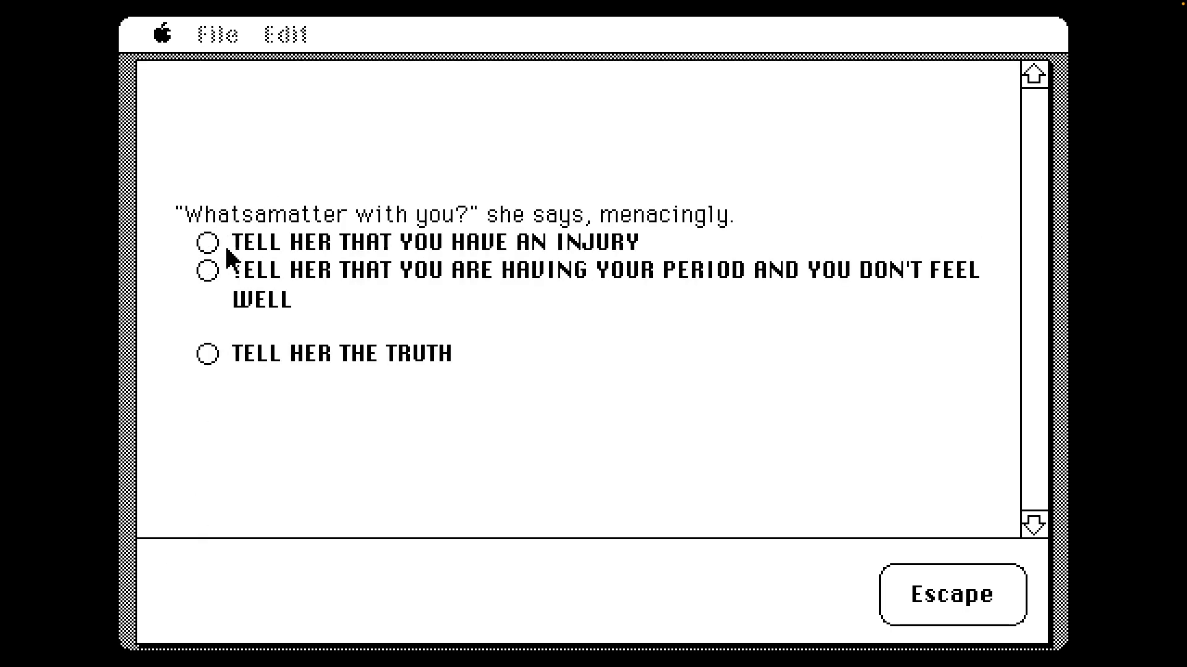
left_click(207, 271)
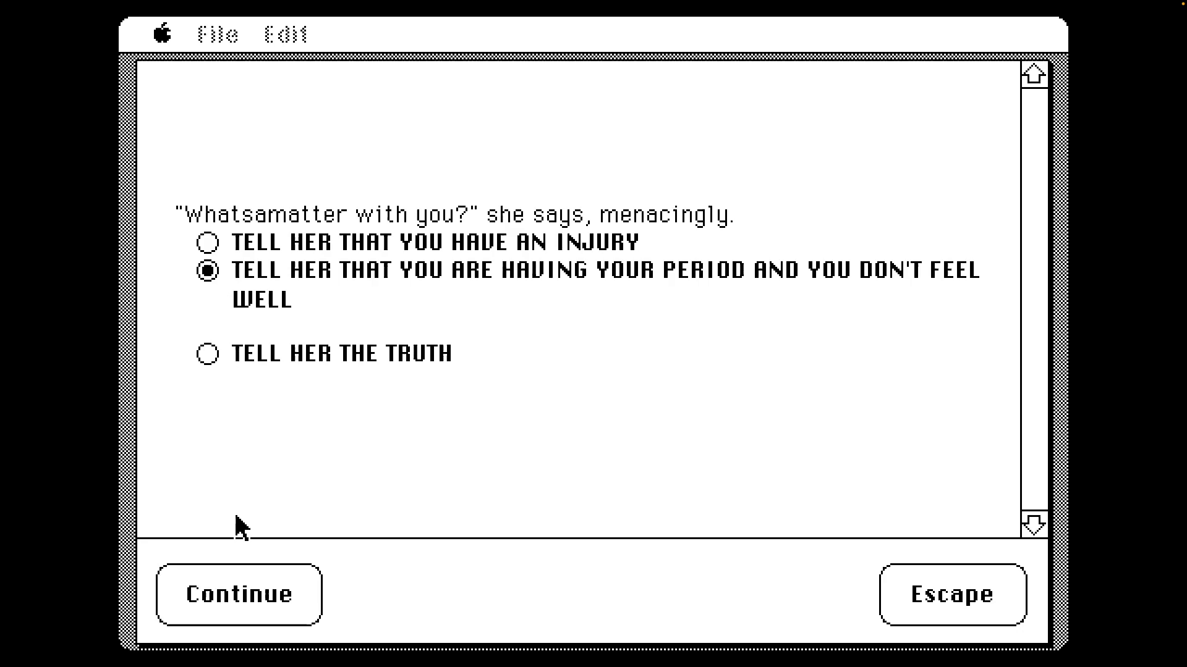
left_click(244, 597)
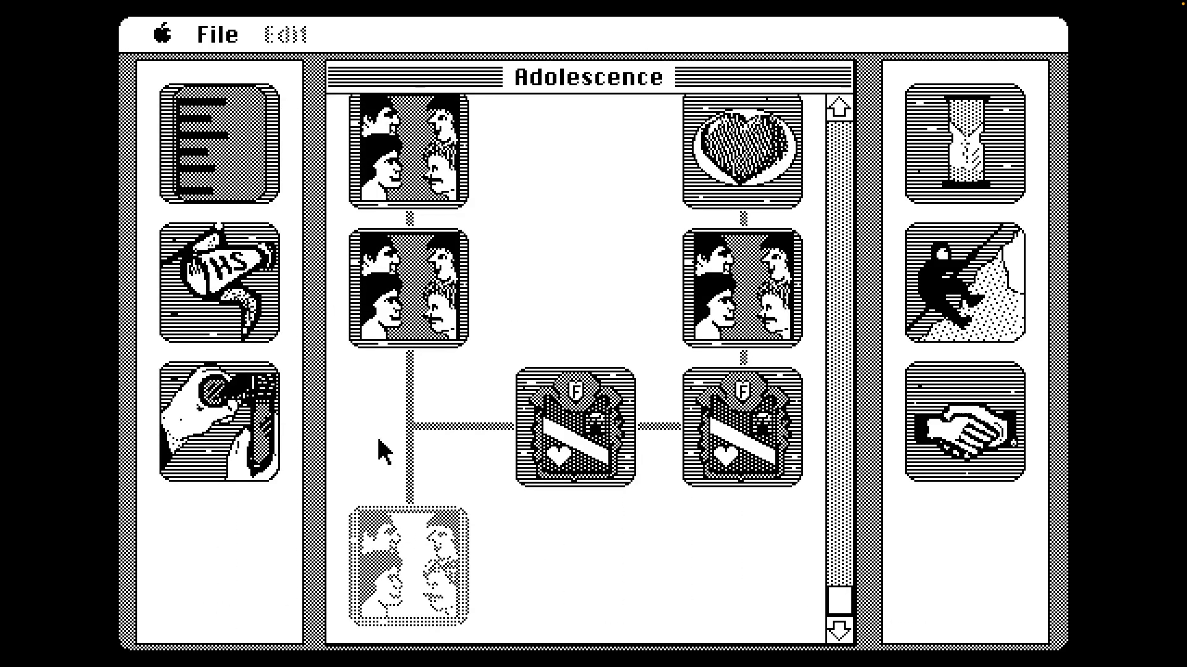
Play the spin-the-bottle scenario feeling Embarrassed and telling Mom the truth
double_click(575, 426)
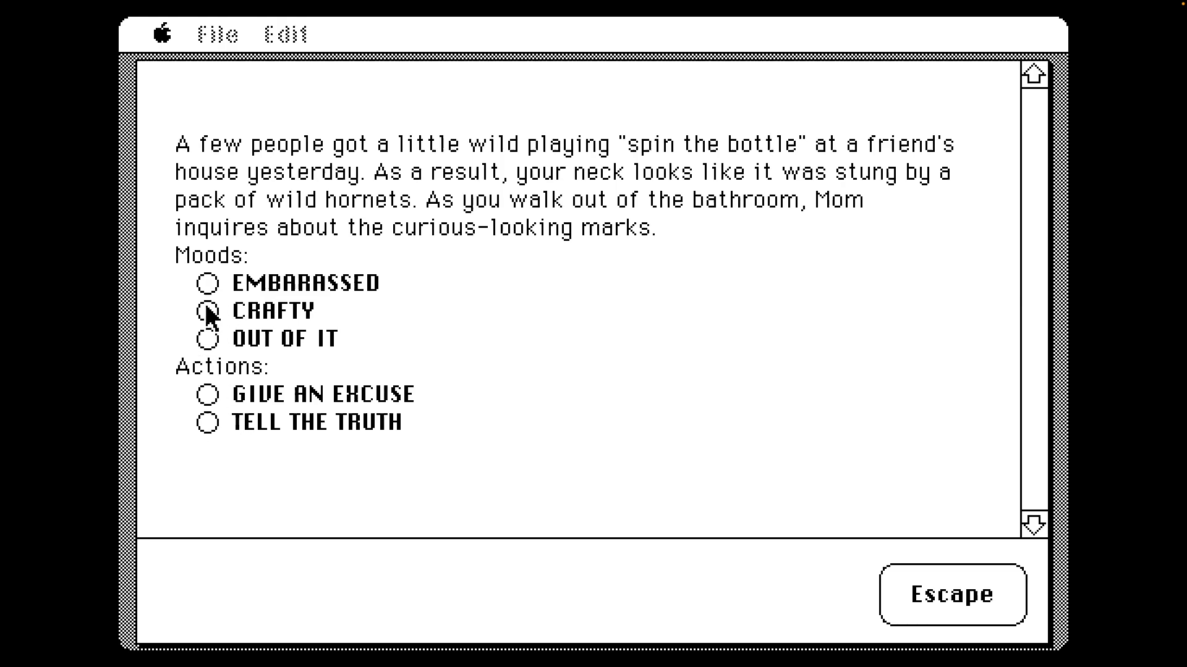
left_click(208, 284)
left_click(208, 424)
left_click(226, 595)
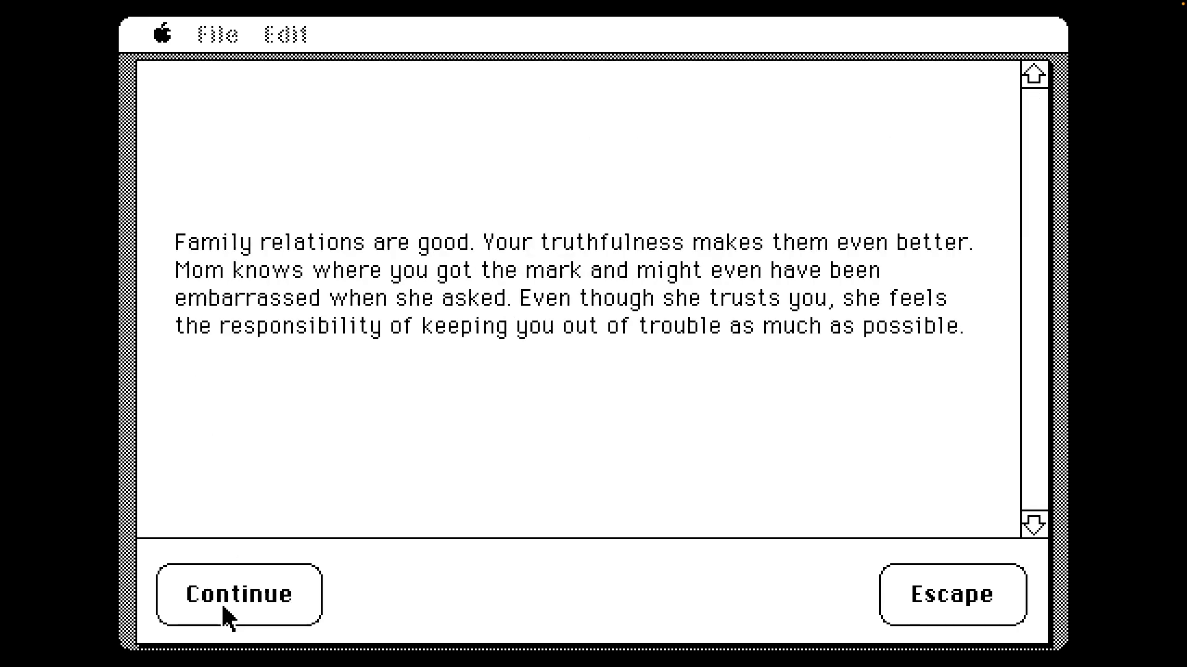
left_click(231, 602)
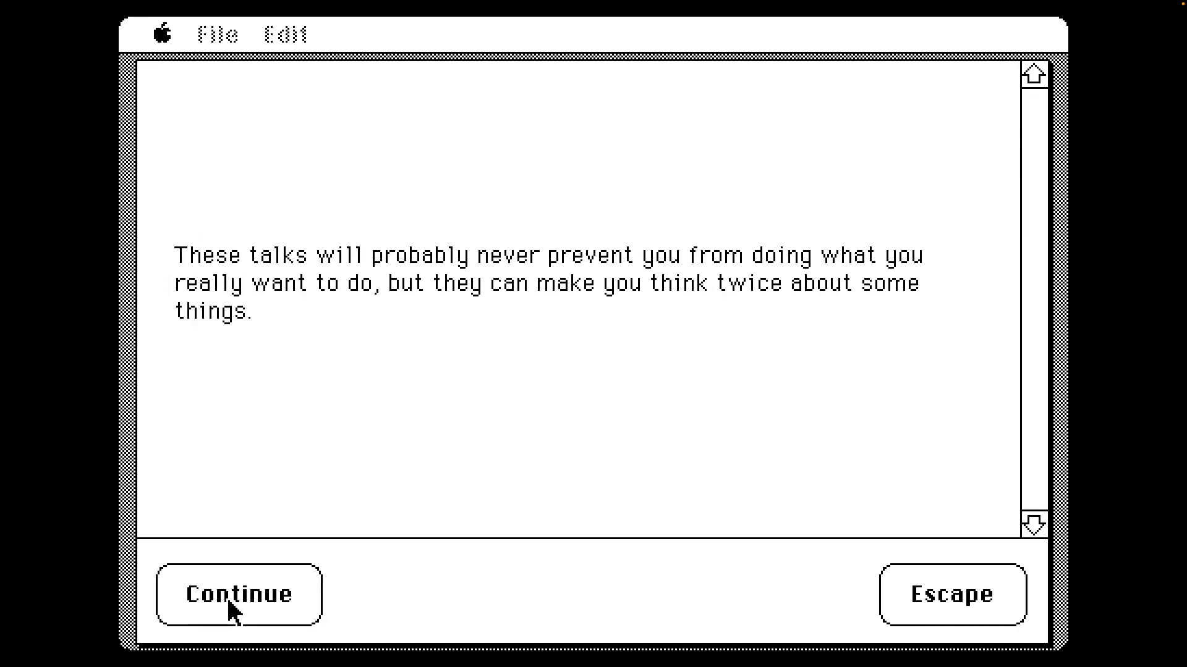
left_click(231, 603)
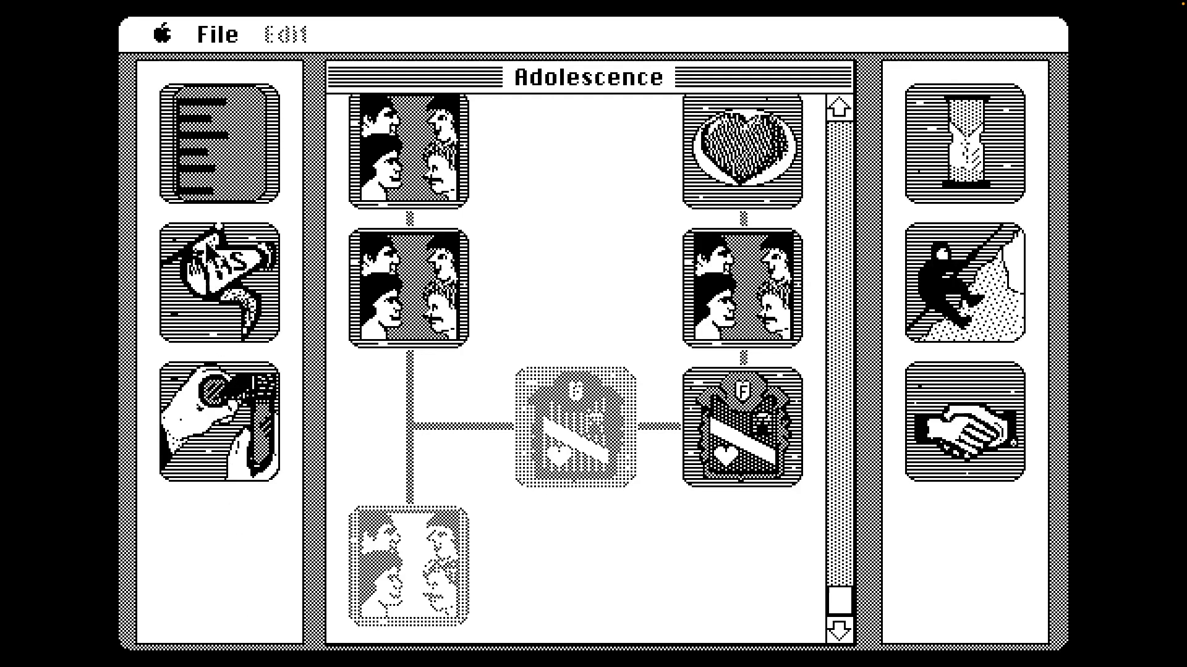
Check the status info, personality ratings and cash-and-possessions summaries
left_click(219, 144)
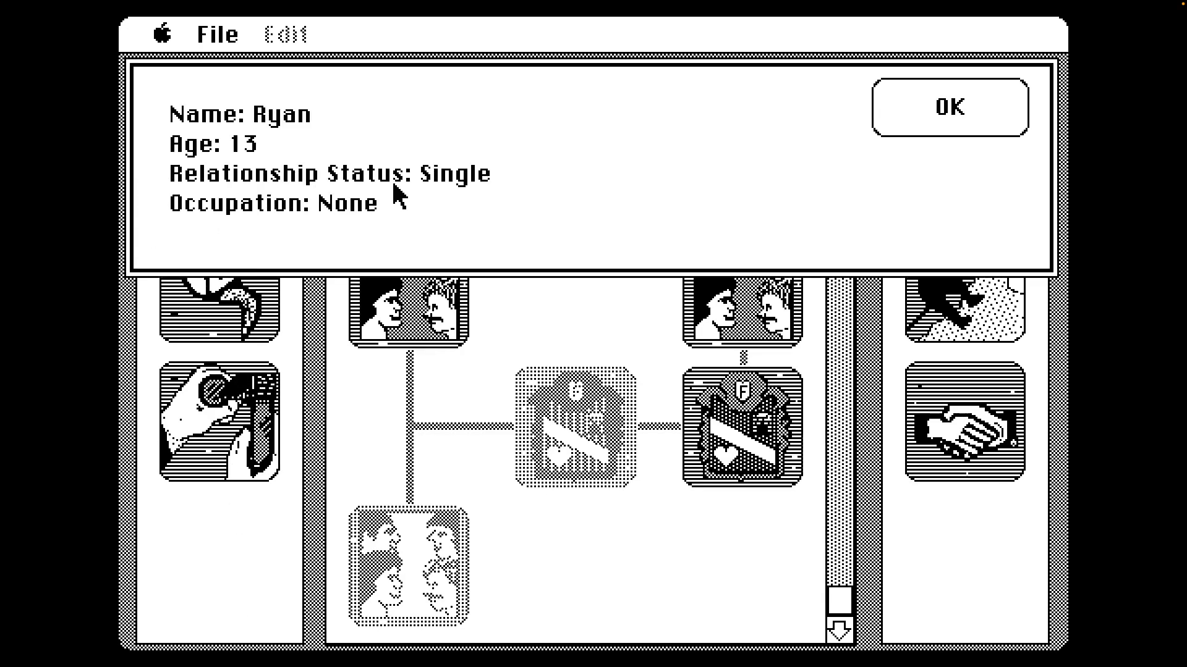
left_click(1006, 130)
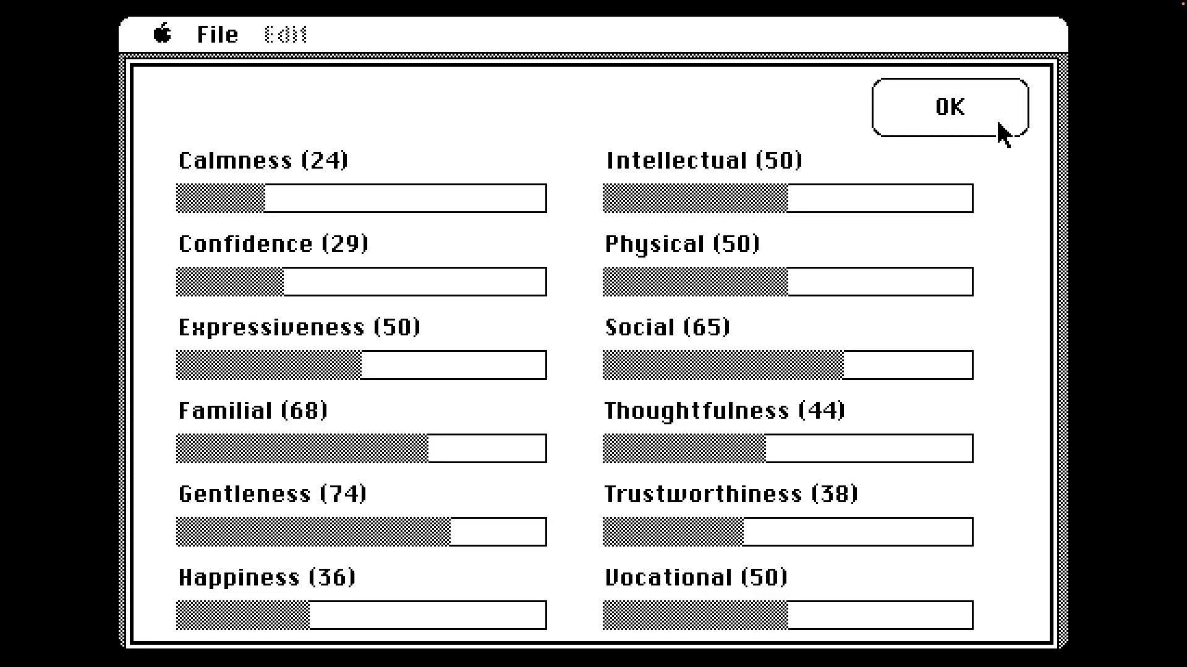
left_click(1003, 133)
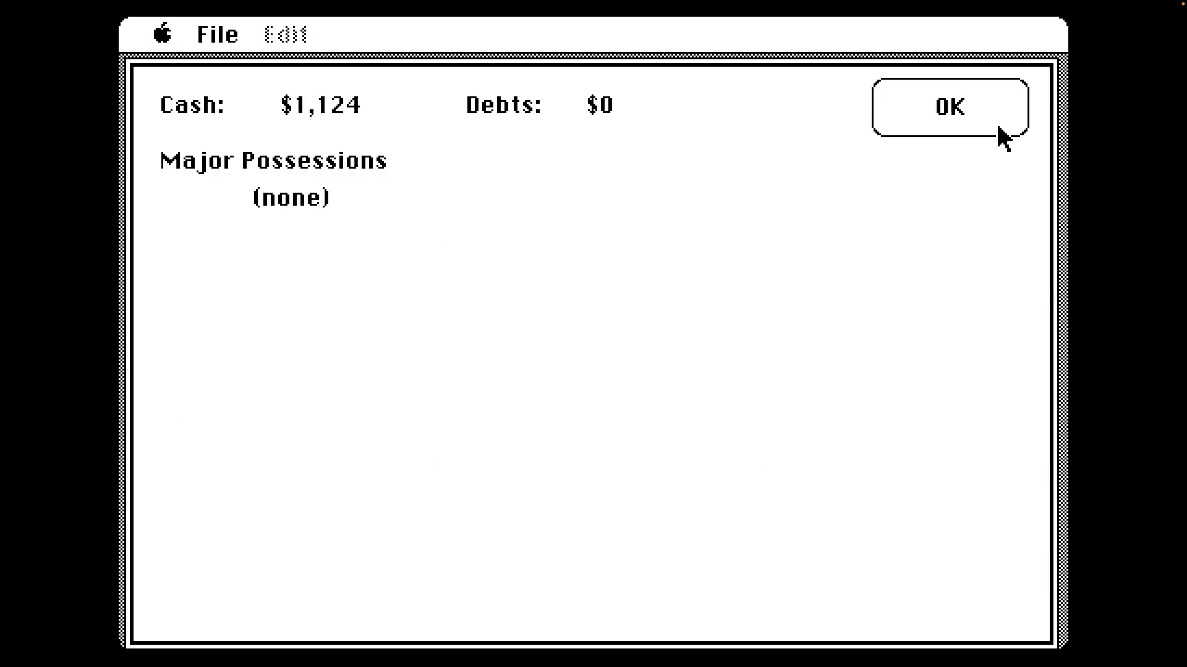
left_click(1003, 134)
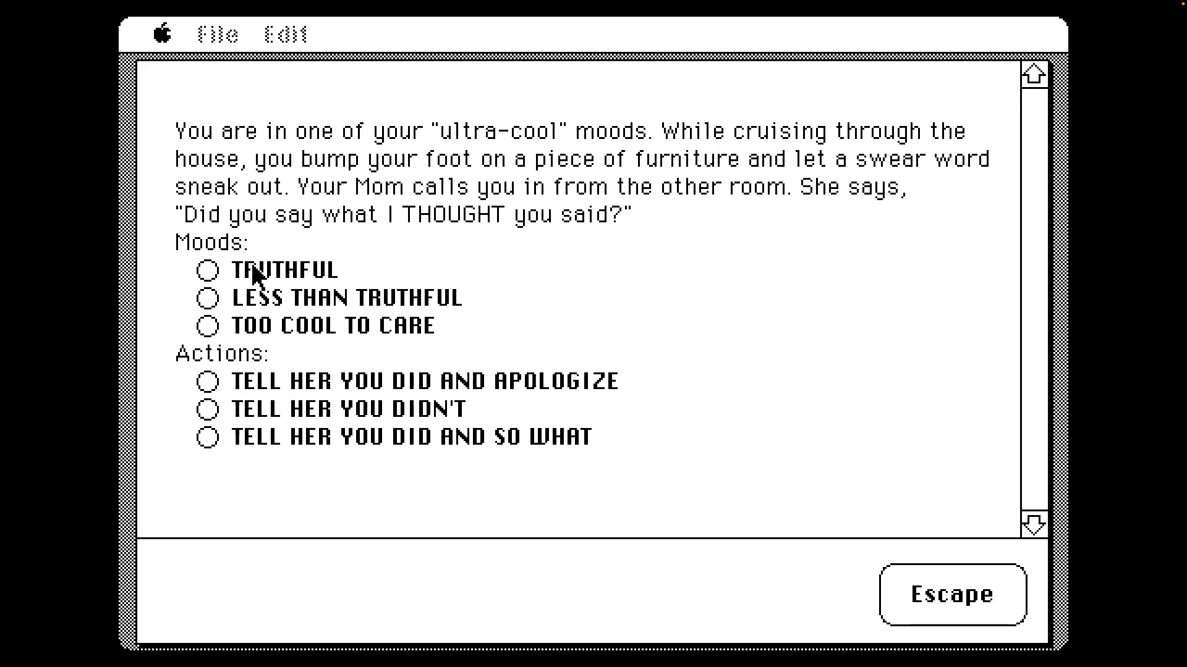
Answer the swearing scenario Truthful, admitting it and apologizing to Mom
left_click(208, 271)
left_click(206, 382)
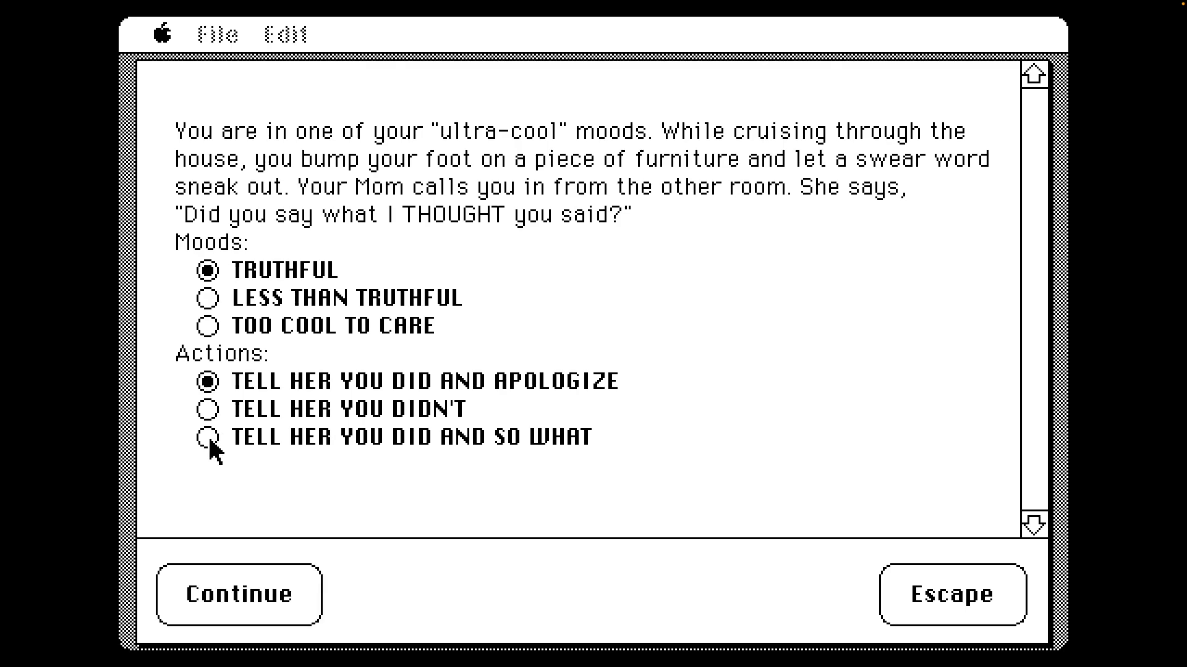
left_click(231, 595)
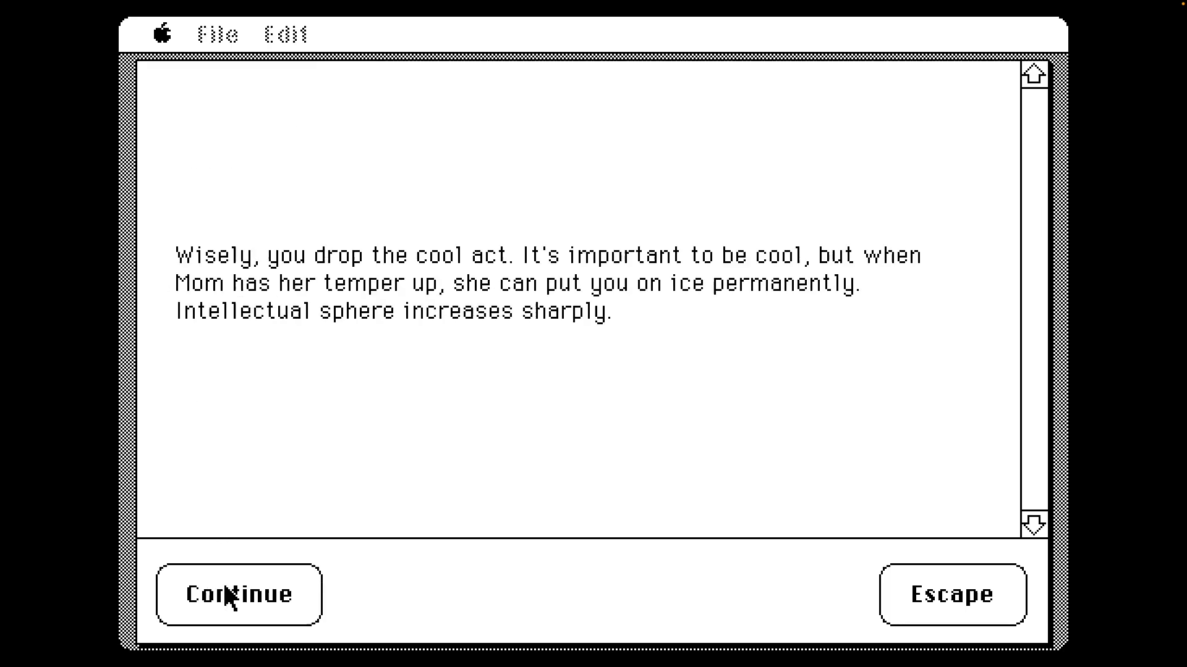
left_click(230, 594)
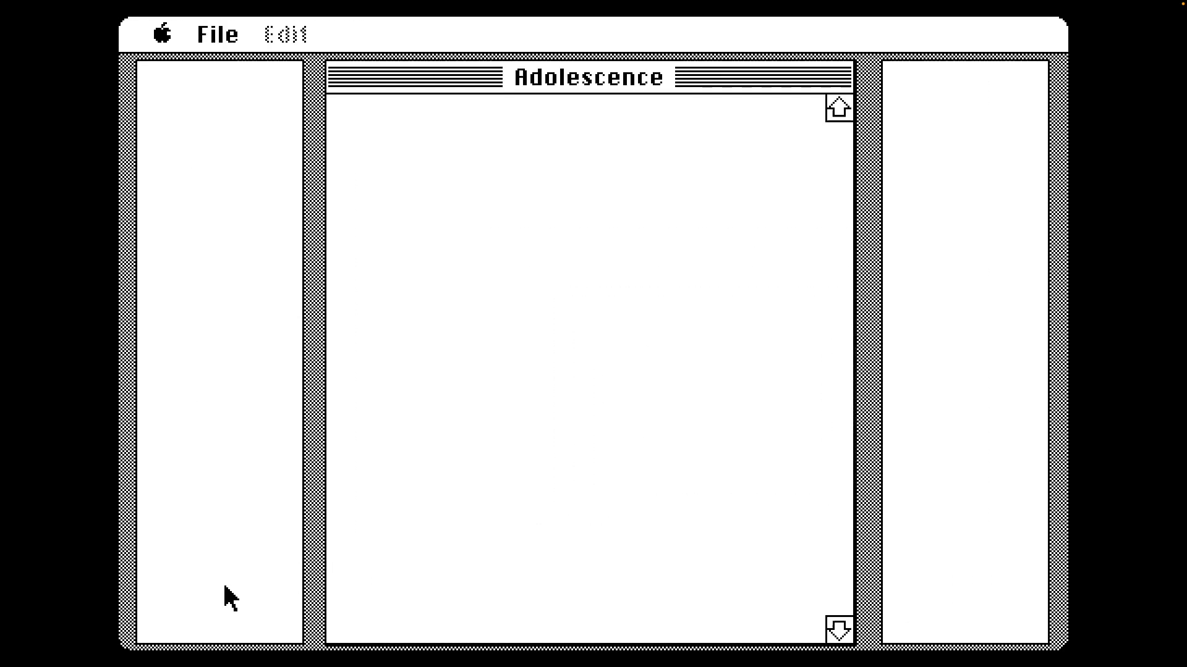
Play the drugstore episode in a Normal mood, bringing the items to the register
left_click(399, 323)
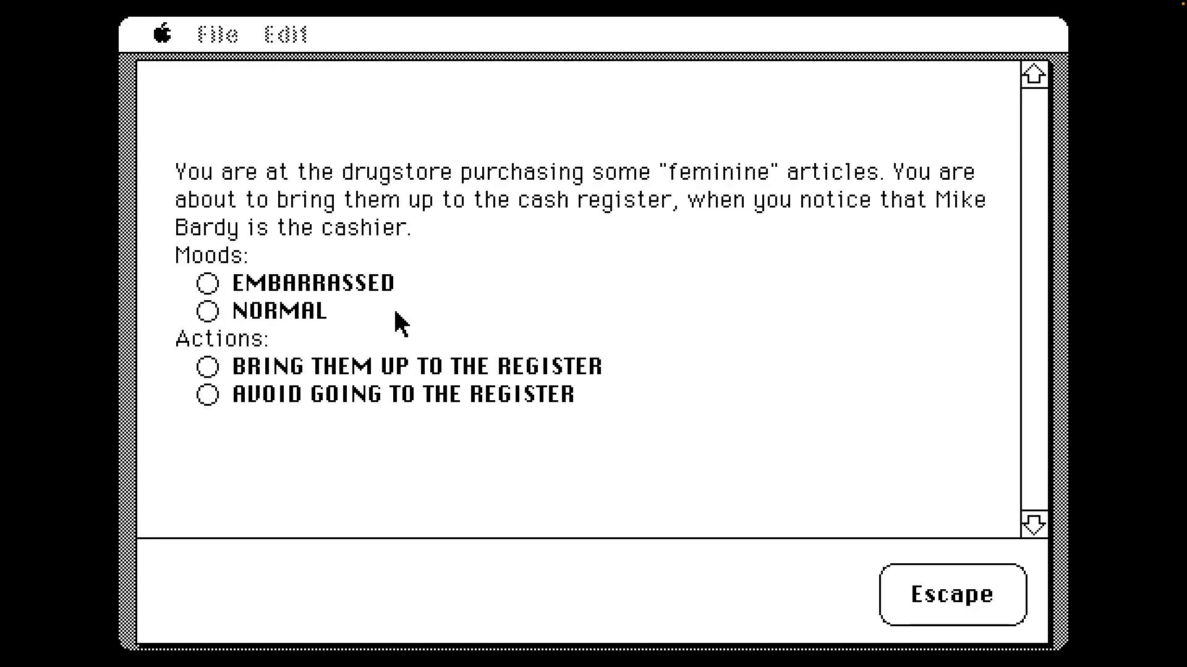
left_click(207, 312)
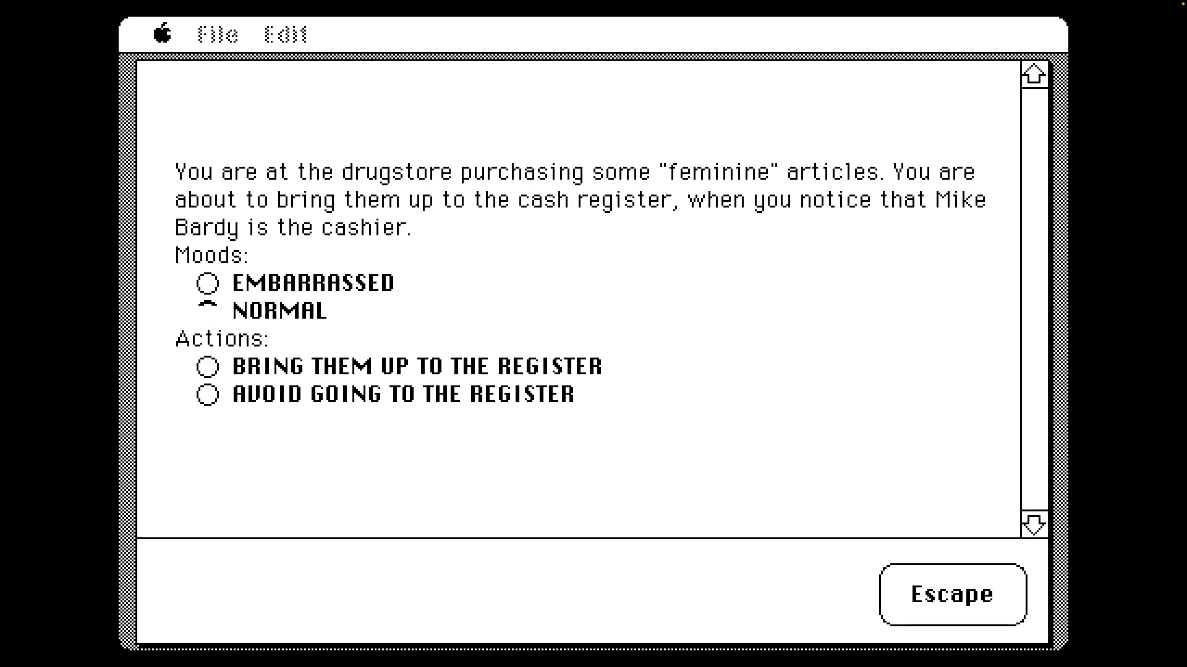
left_click(209, 367)
left_click(220, 591)
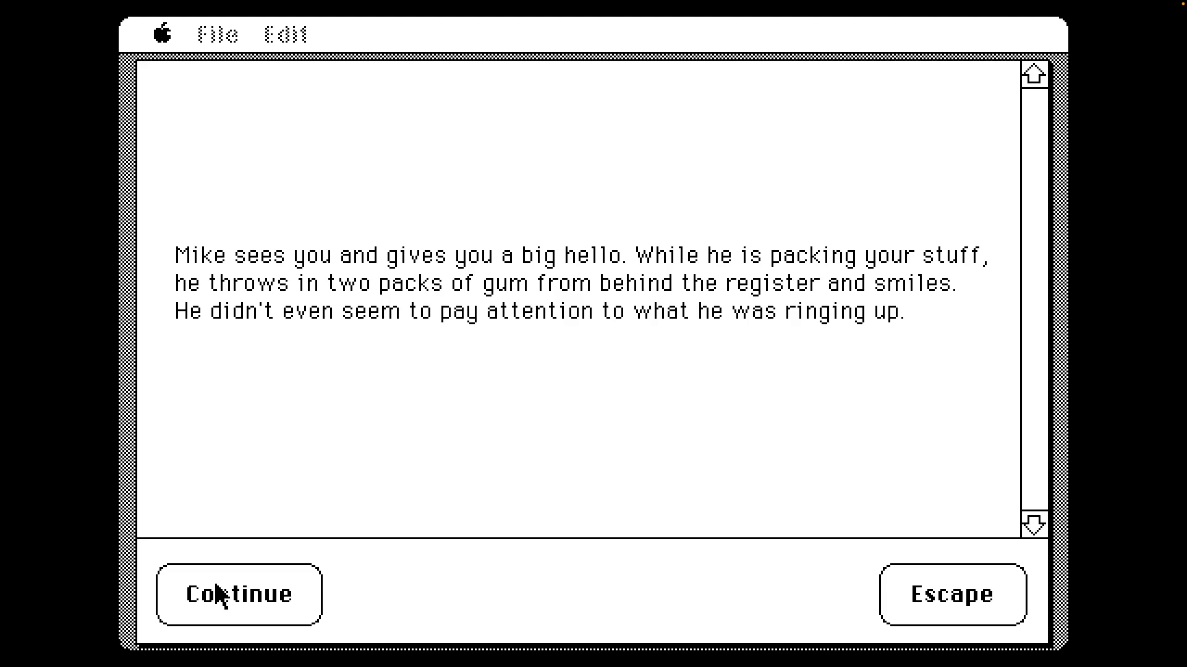
left_click(223, 596)
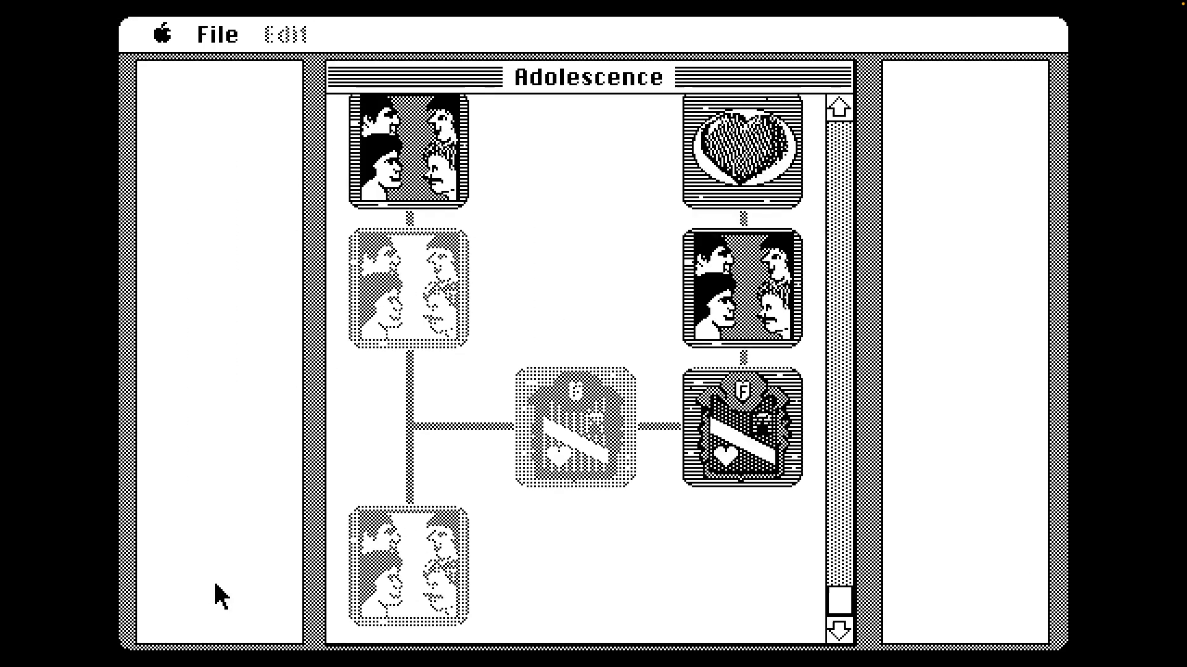
left_click(382, 178)
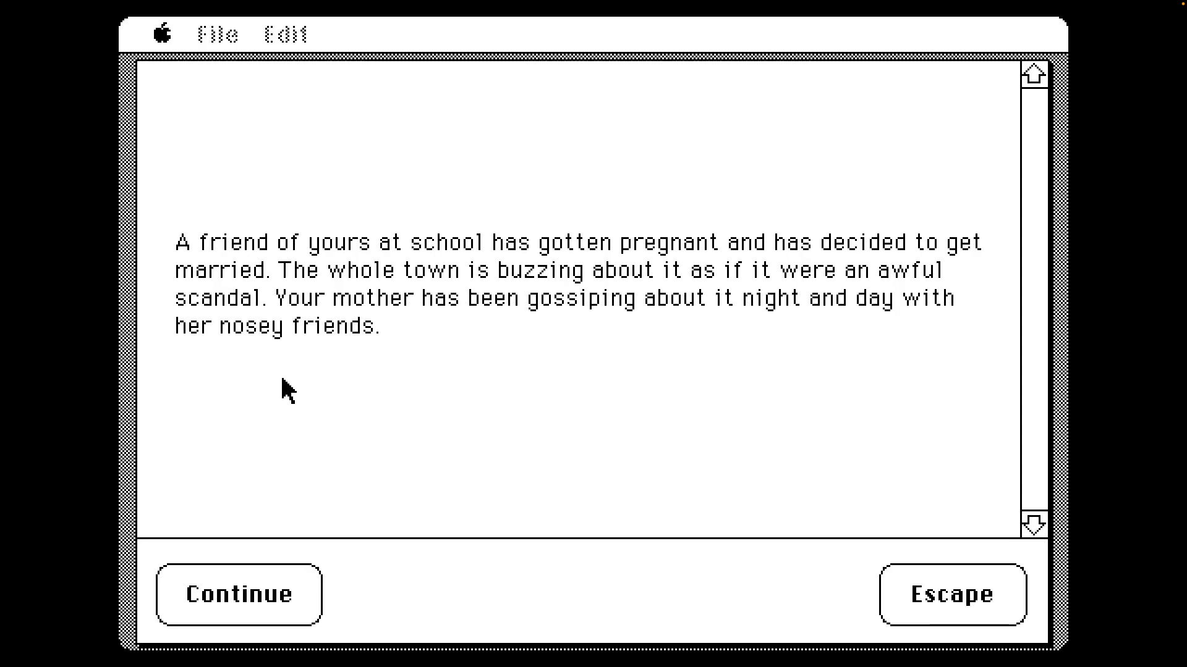
Read through the pregnant friend's story, agreeing to be her bridesmaid, to the gossip ending
left_click(248, 602)
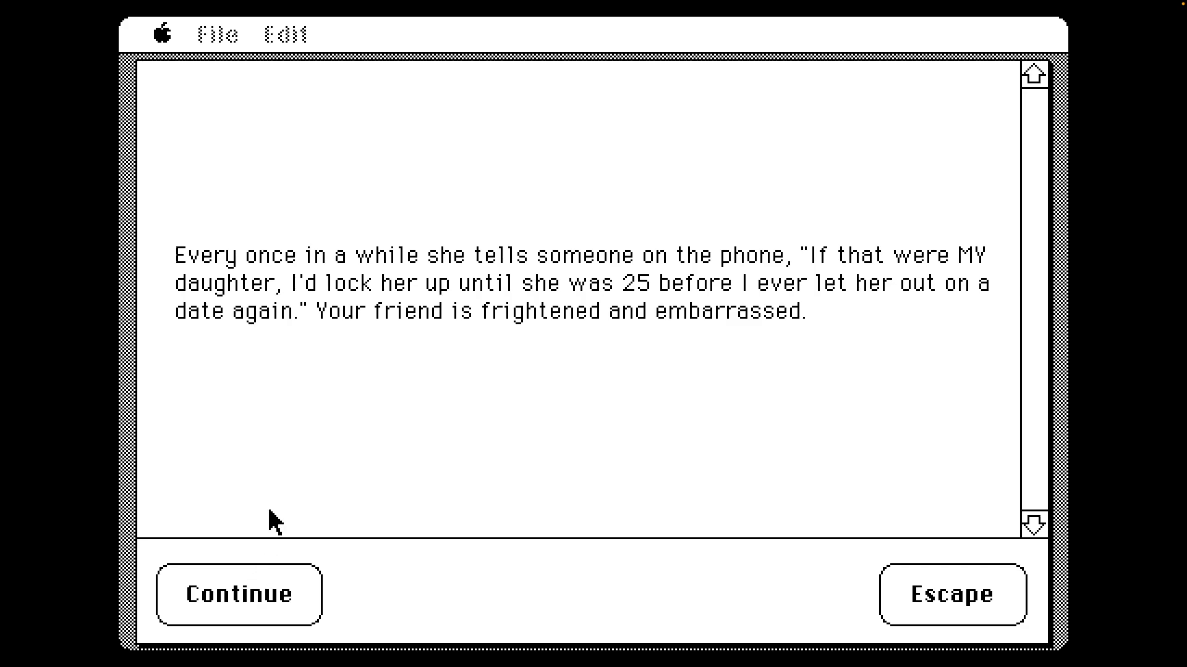
left_click(242, 605)
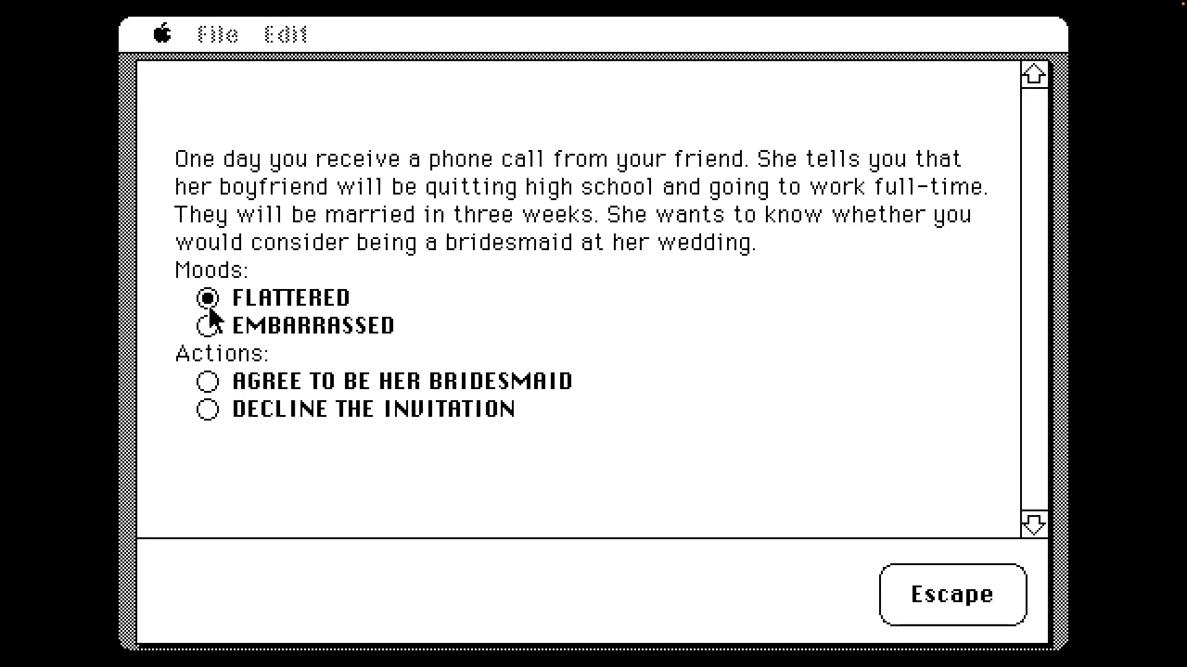
left_click(207, 382)
left_click(232, 599)
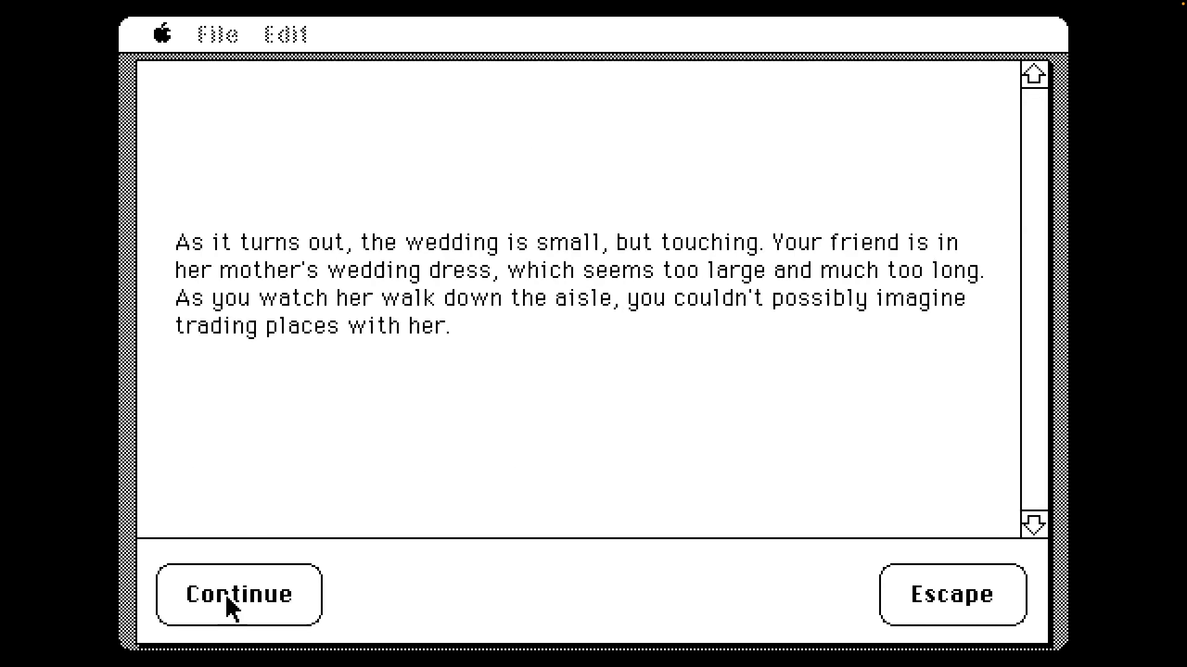
left_click(232, 598)
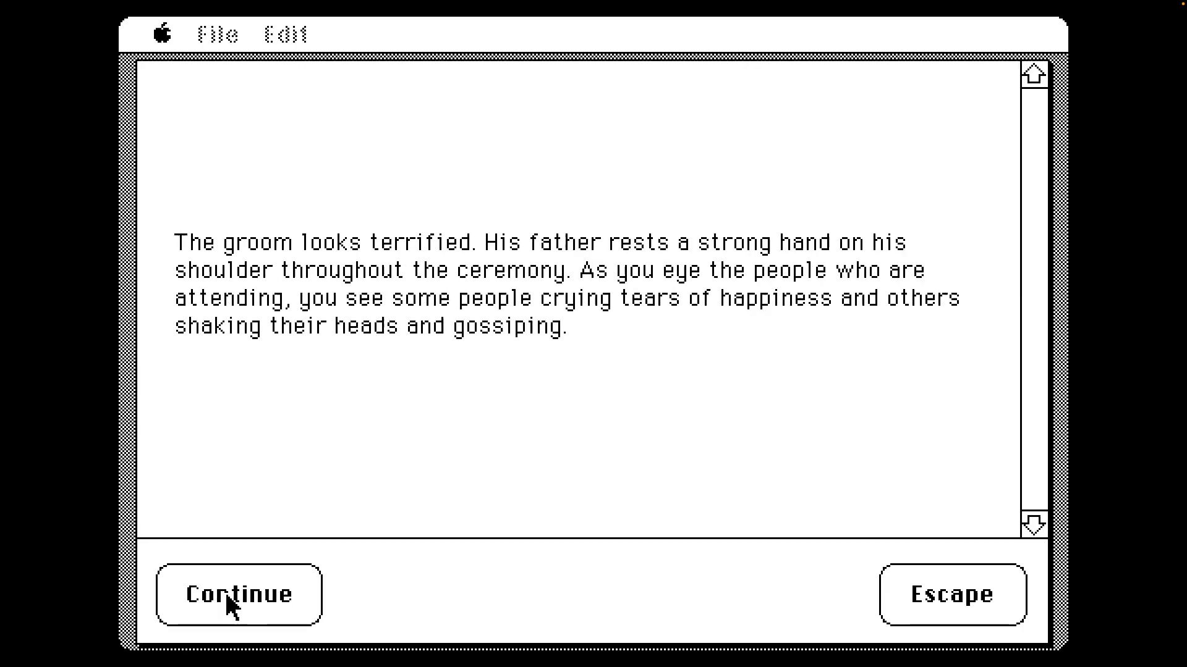
left_click(232, 603)
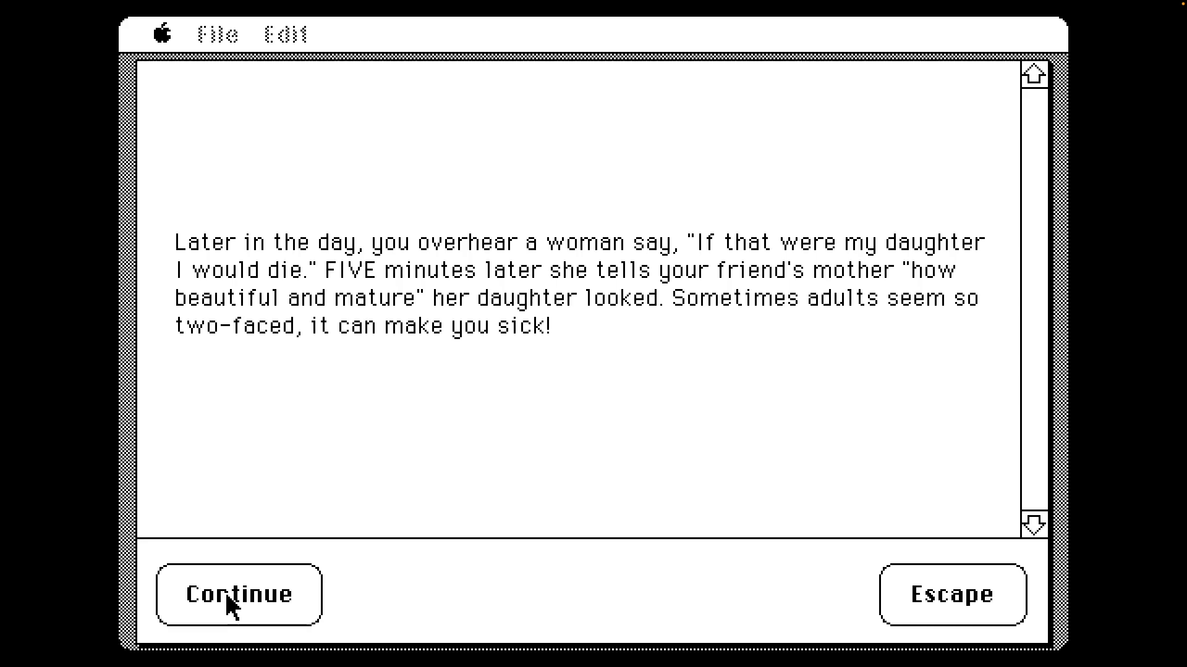
left_click(232, 602)
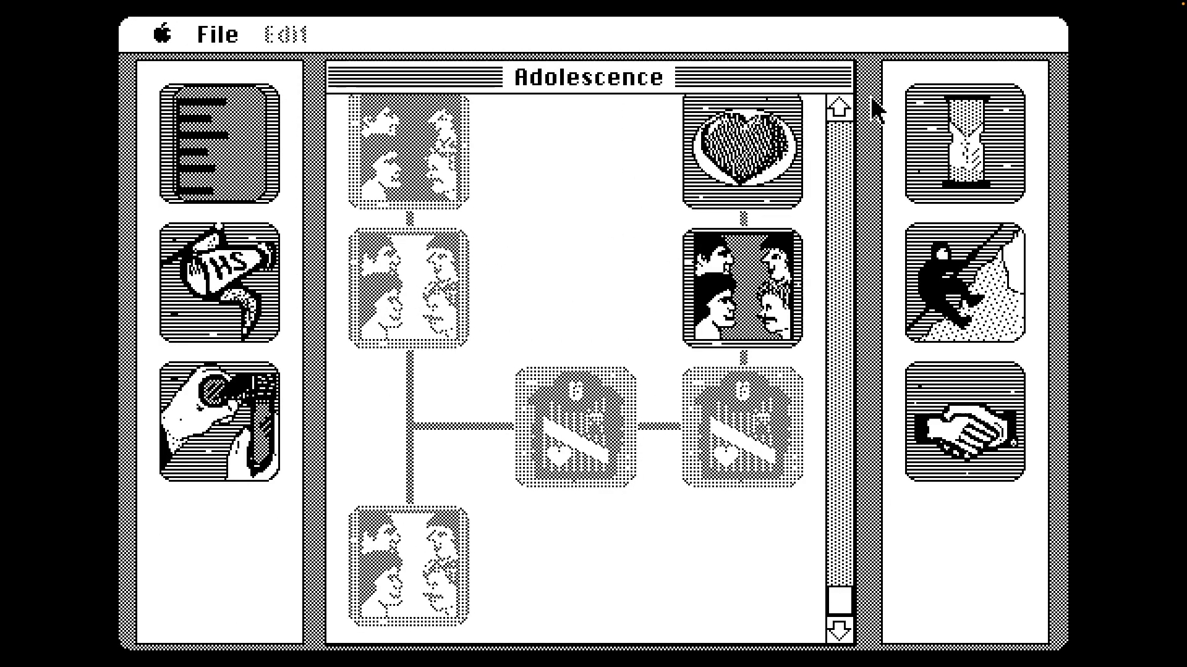
Age the character to 14 and skip the sexual-content episode
left_click(964, 144)
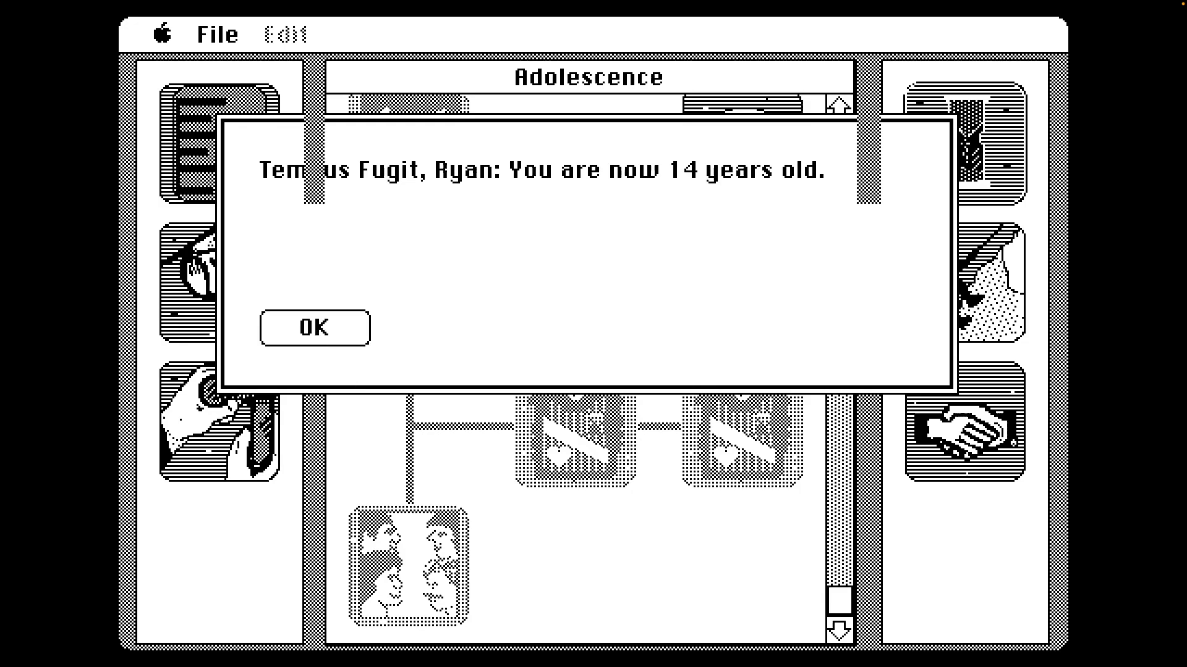
left_click(309, 328)
left_click(839, 110)
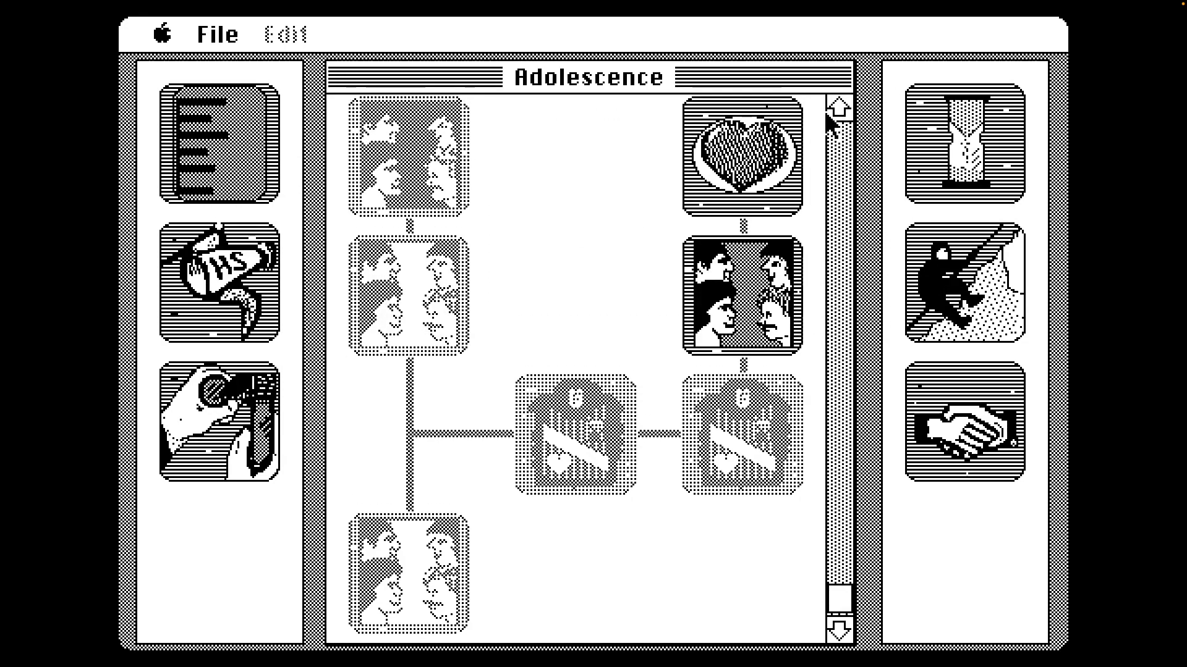
left_click(839, 167)
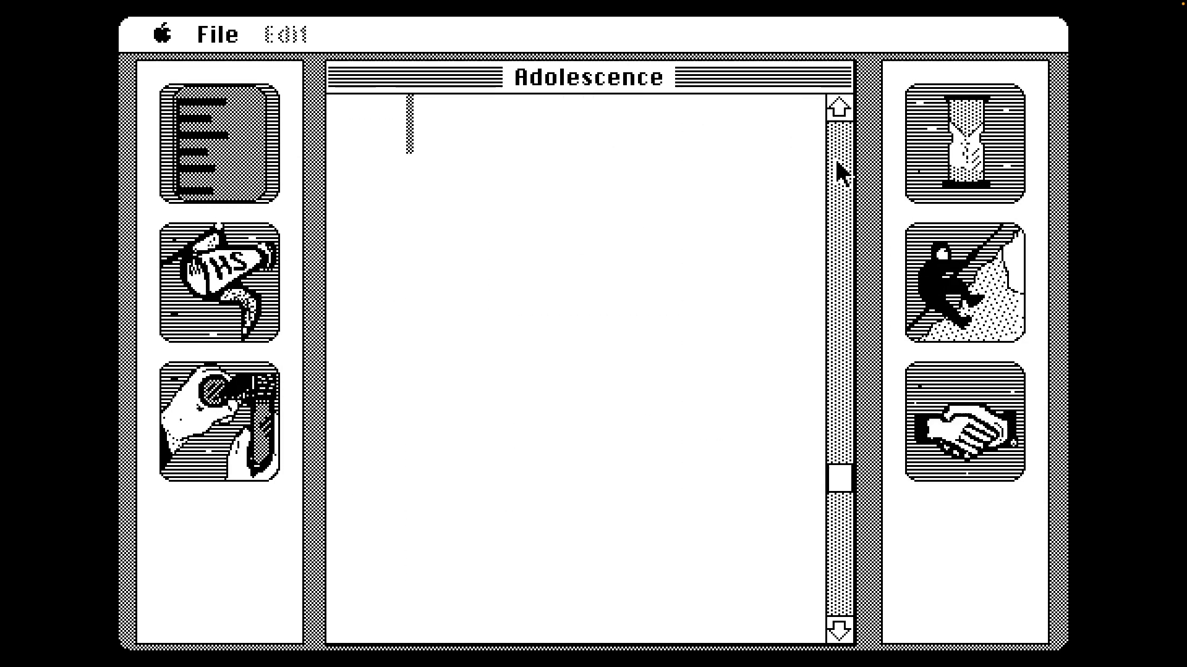
double_click(409, 501)
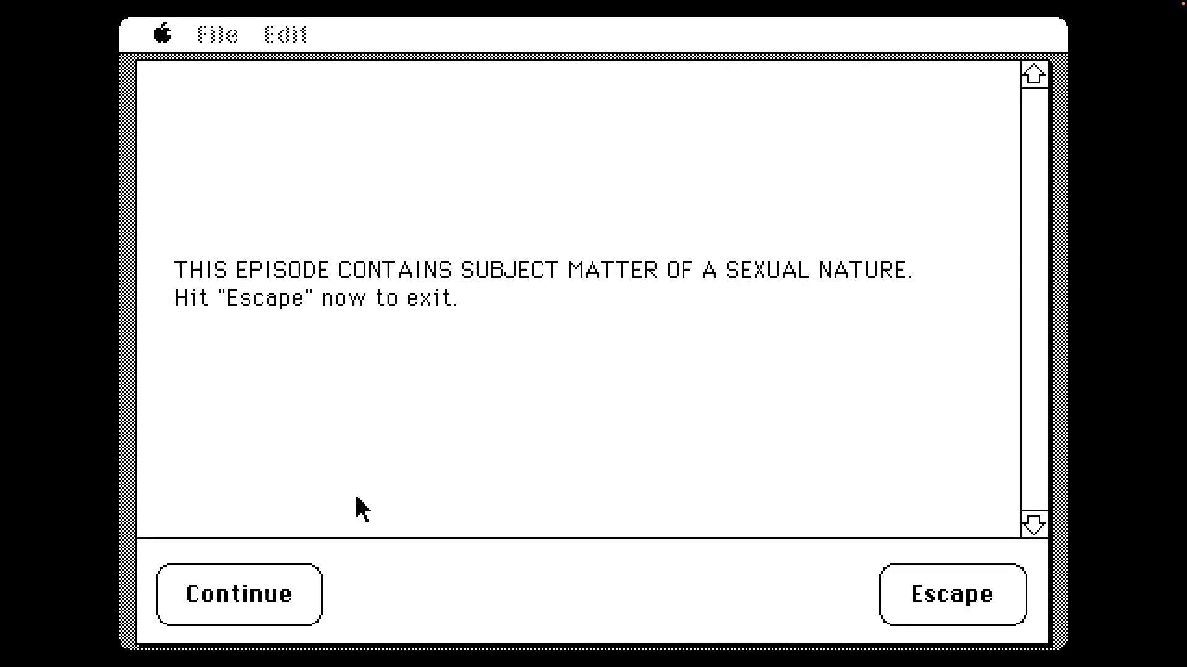
left_click(941, 594)
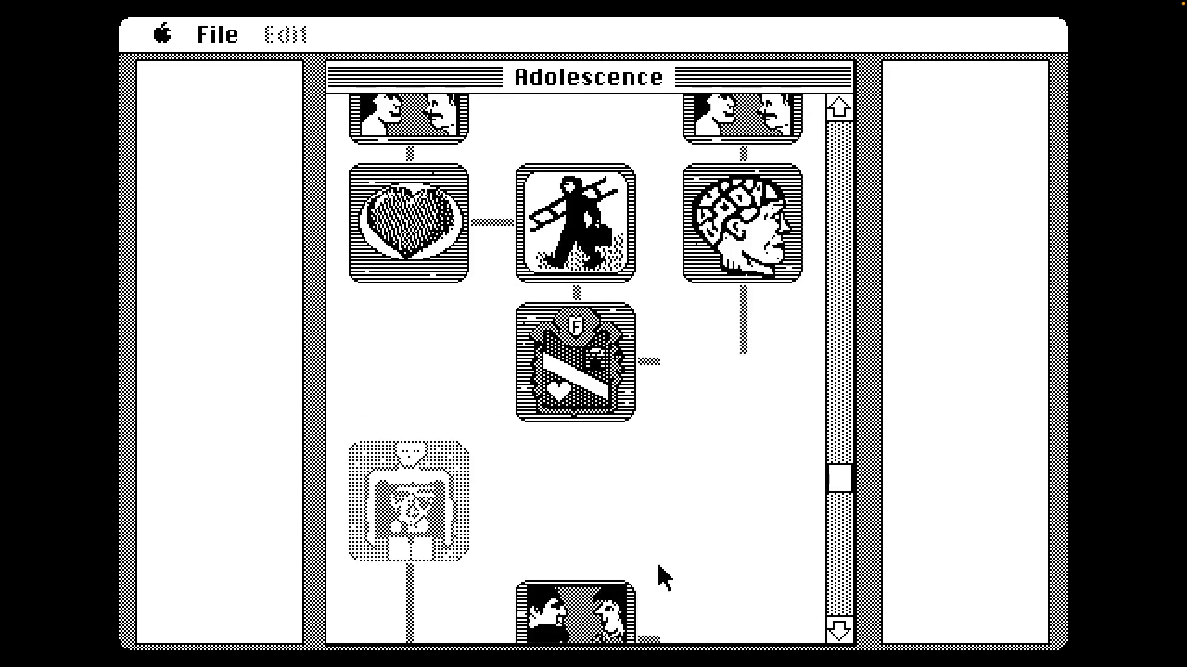
Start the wine party excitedly, sharing the wine and saying it made you drunk
left_click(839, 593)
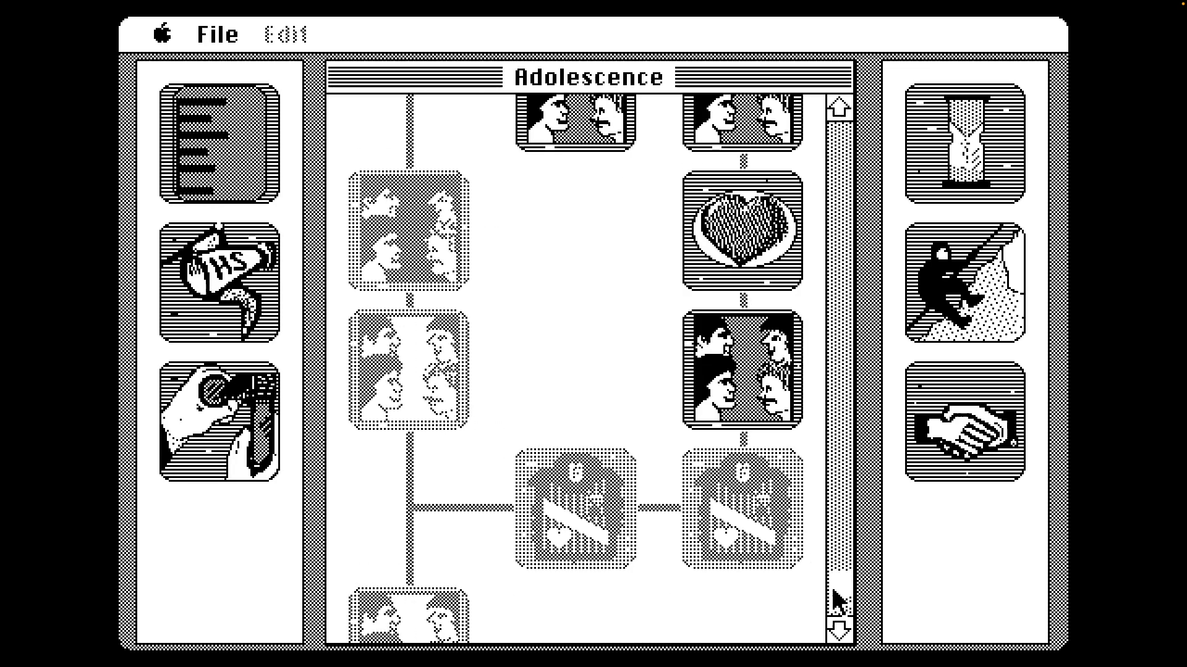
double_click(742, 371)
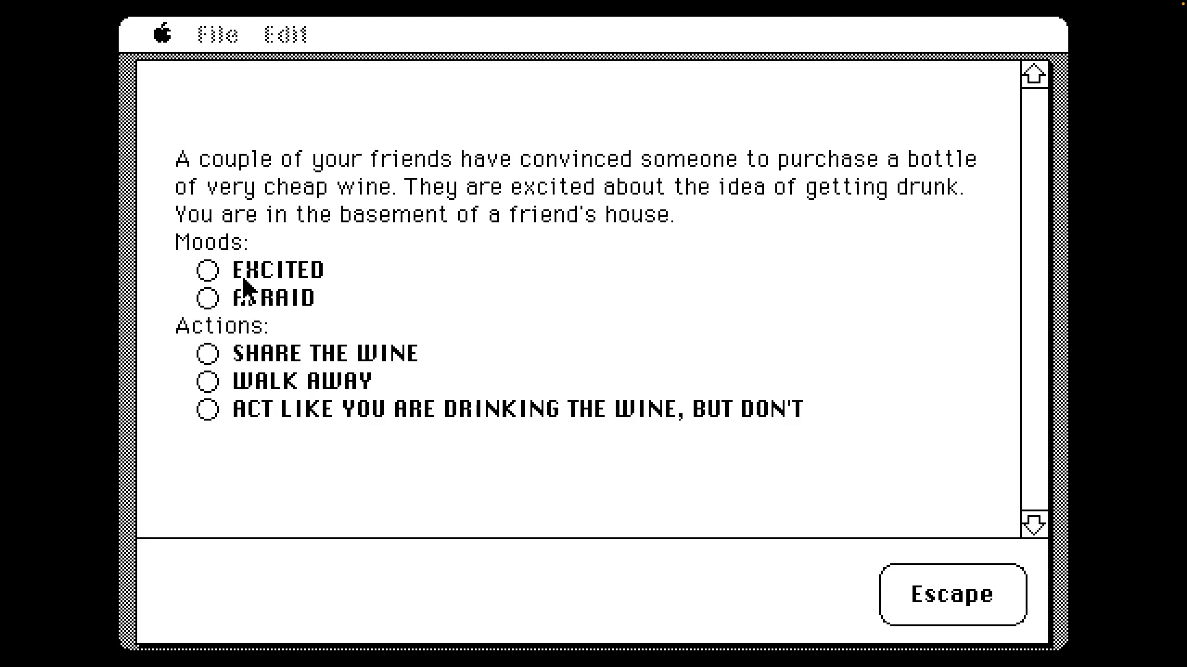
left_click(208, 270)
left_click(207, 354)
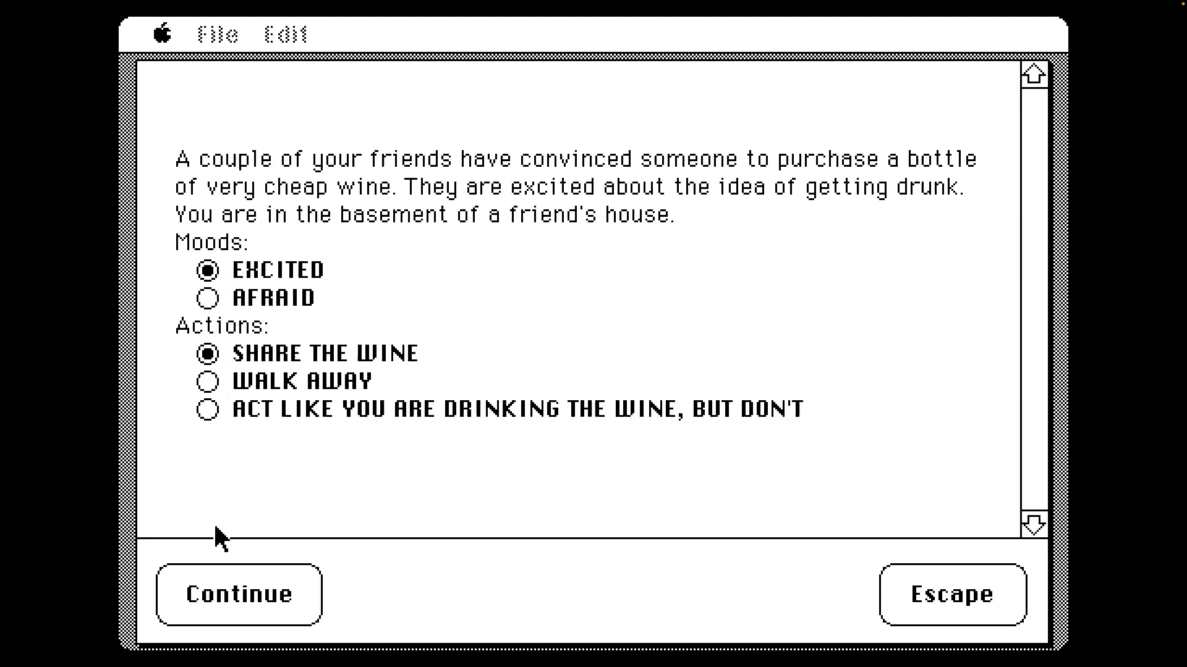
left_click(233, 594)
left_click(208, 297)
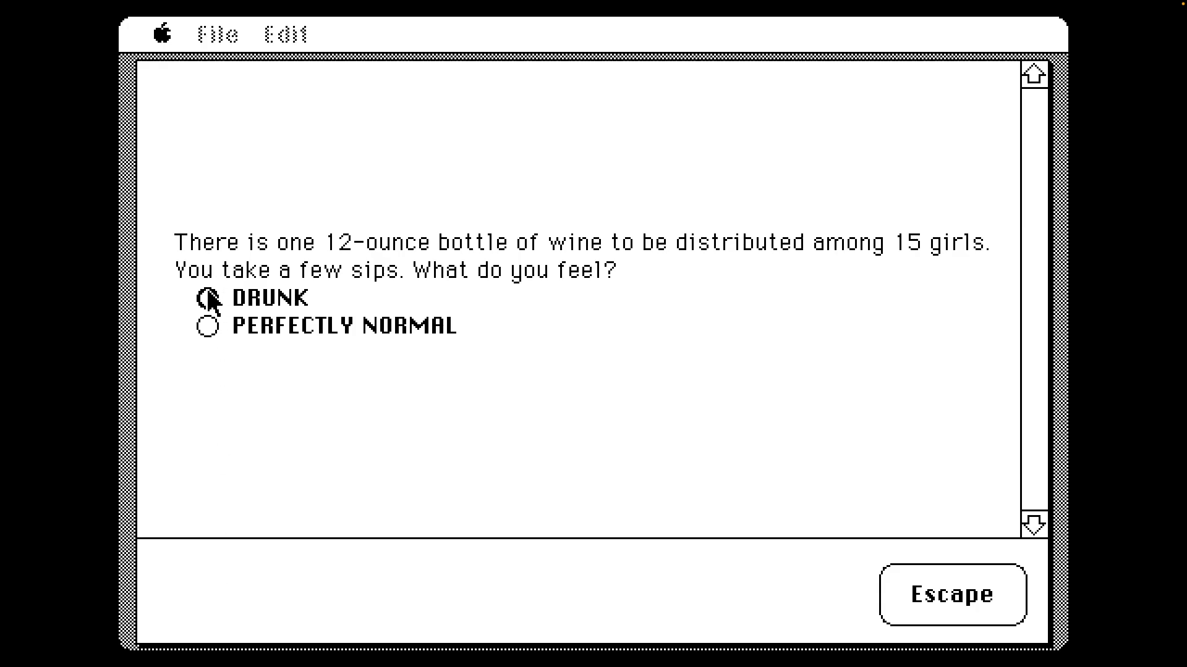
left_click(237, 594)
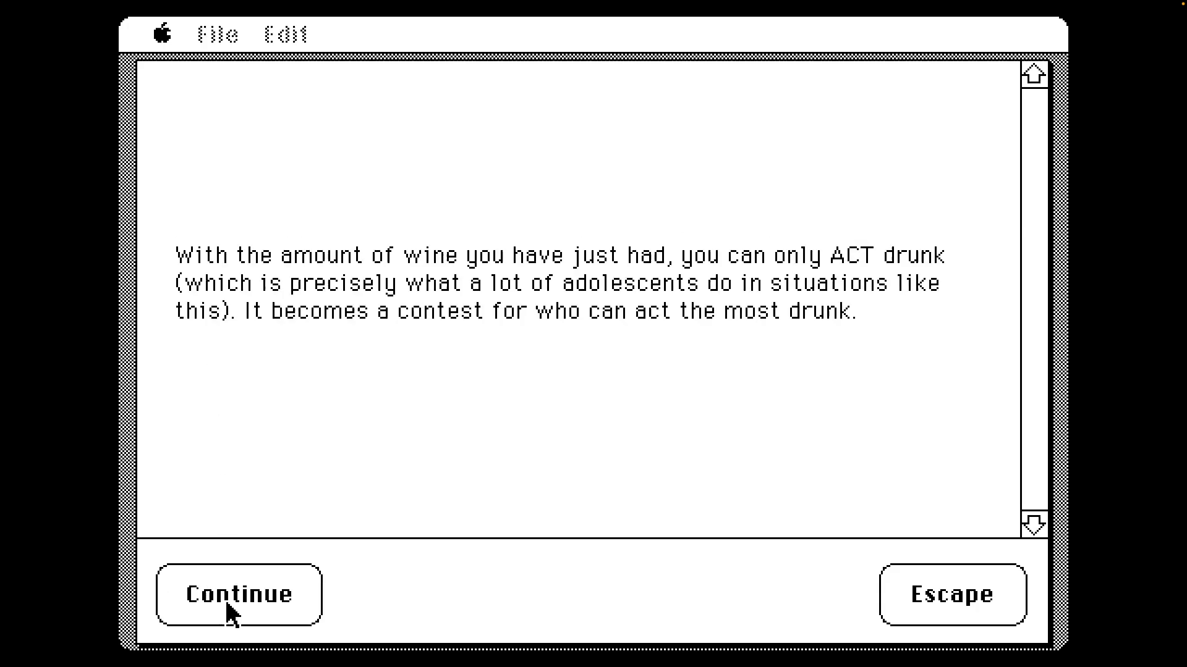
left_click(232, 611)
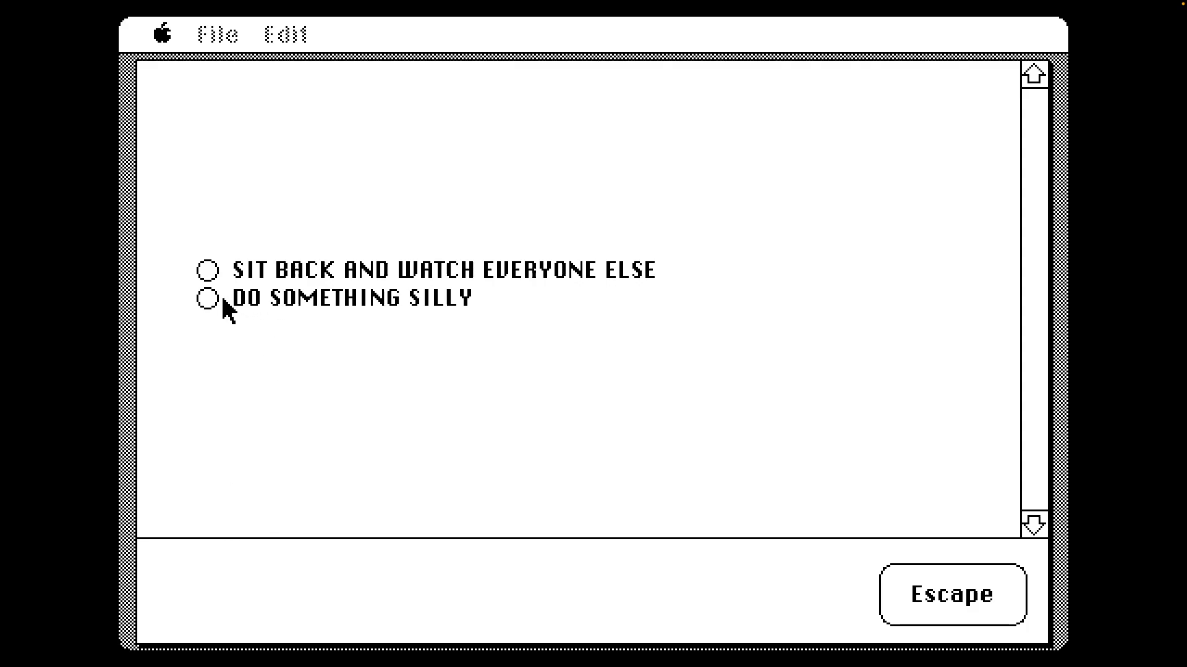
Act silly by imitating the biology teacher, ending the wine party as a star
left_click(207, 299)
left_click(232, 612)
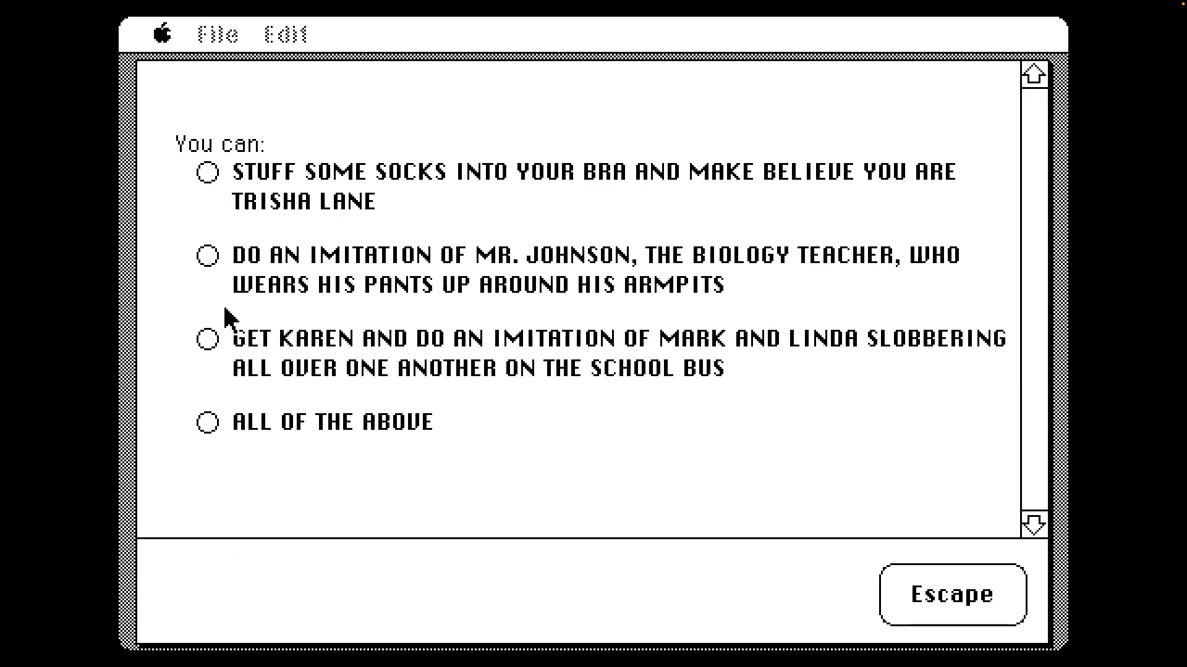
left_click(209, 256)
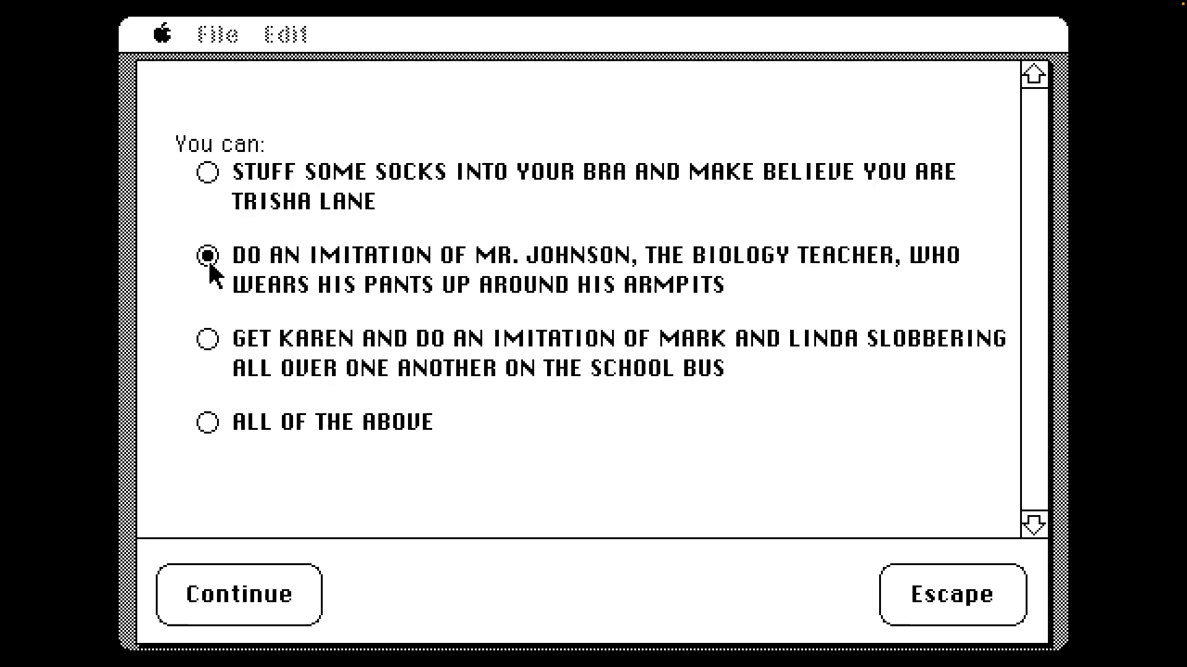
left_click(228, 608)
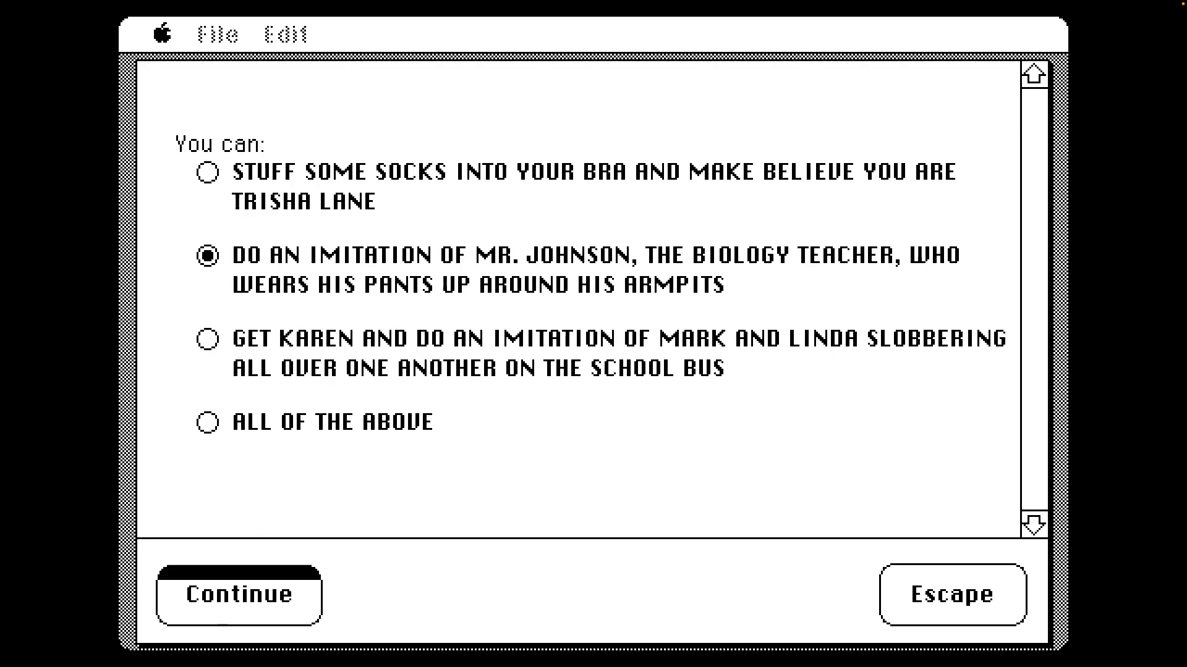
left_click(228, 608)
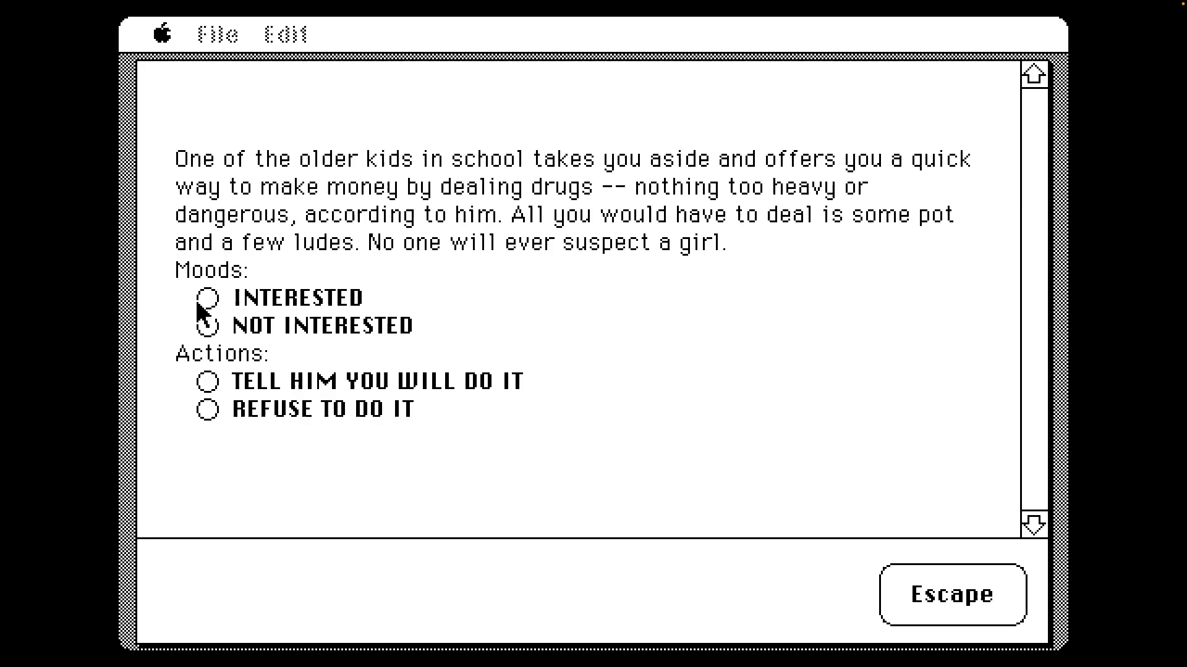
Refuse the offer to deal drugs and return to the Adolescence map
left_click(209, 410)
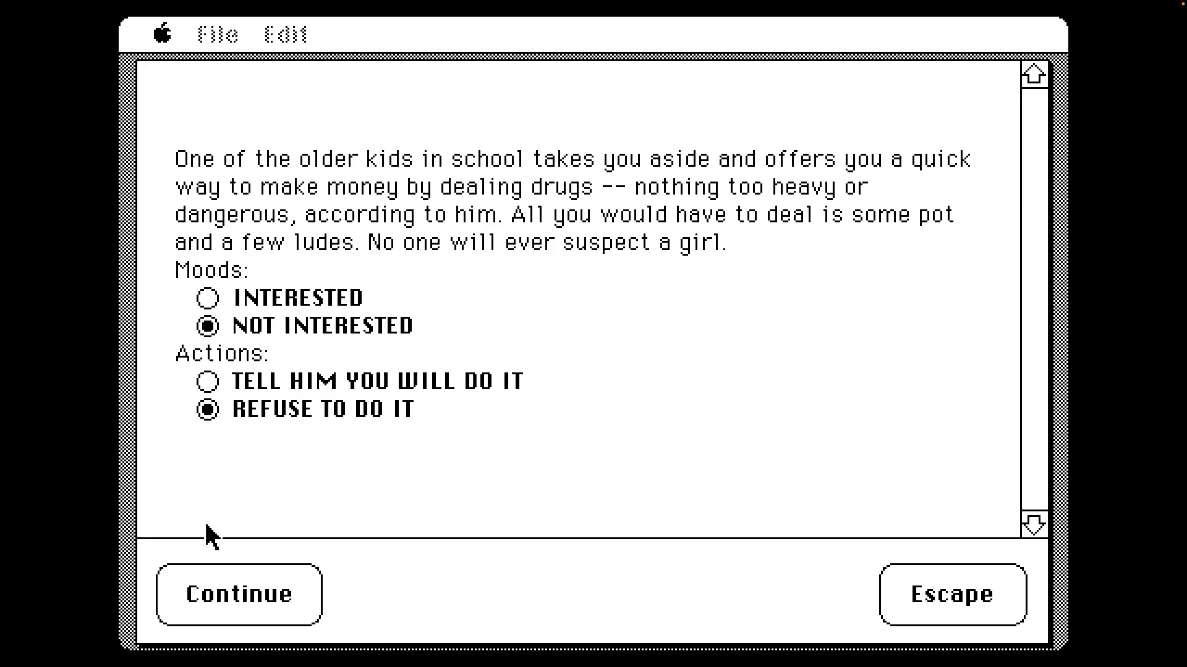
left_click(212, 593)
left_click(212, 594)
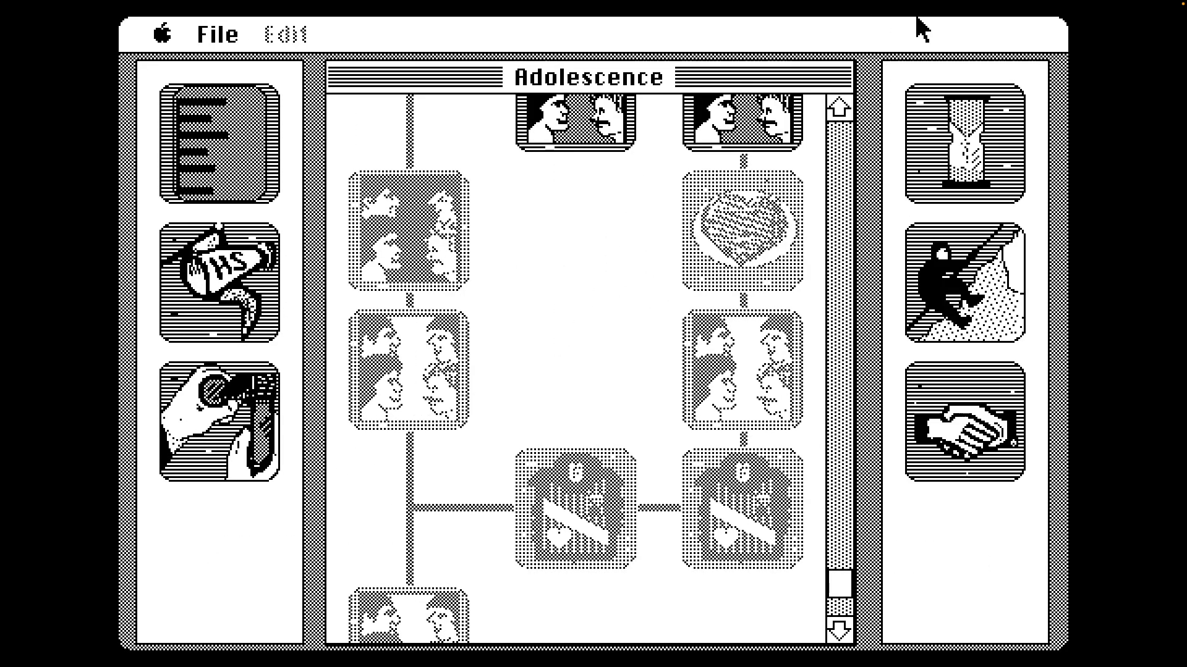
Play the beach episode Uninhibited, taking clothes off and feeling Unashamed
left_click(839, 110)
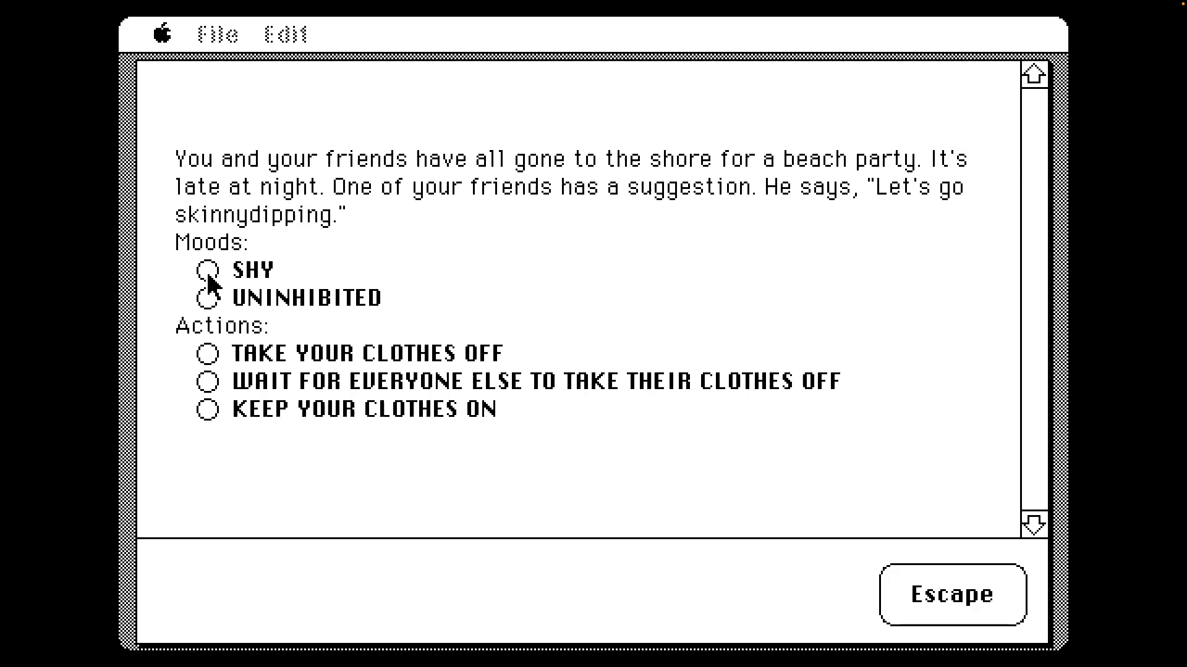
left_click(209, 297)
left_click(208, 354)
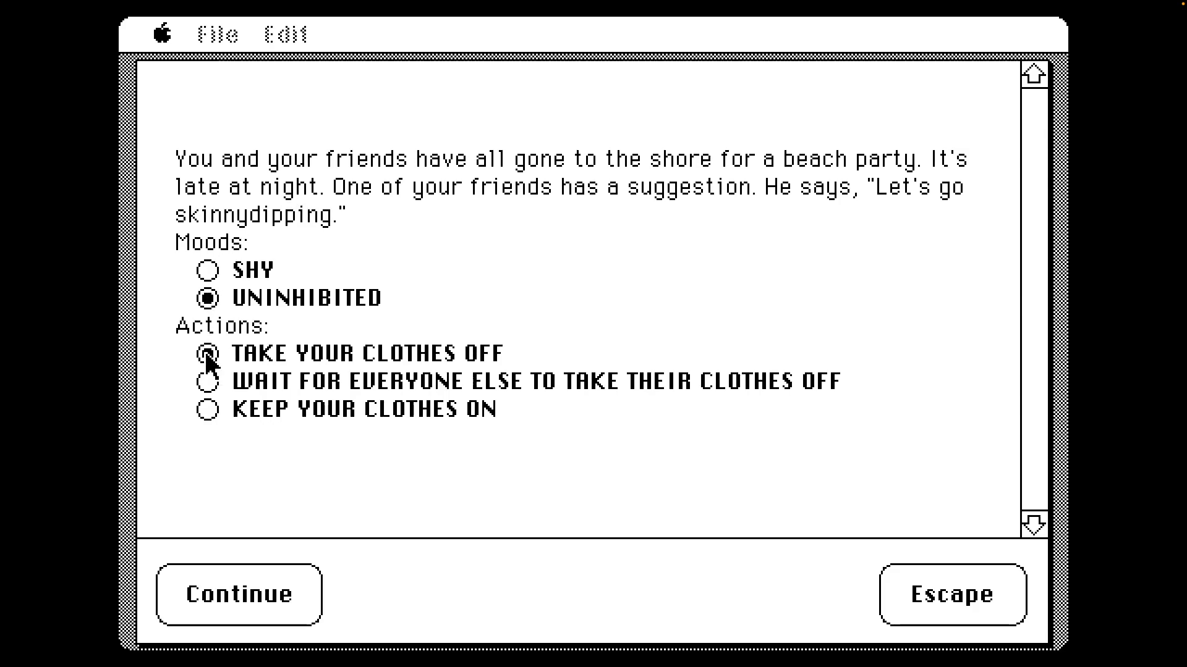
left_click(217, 594)
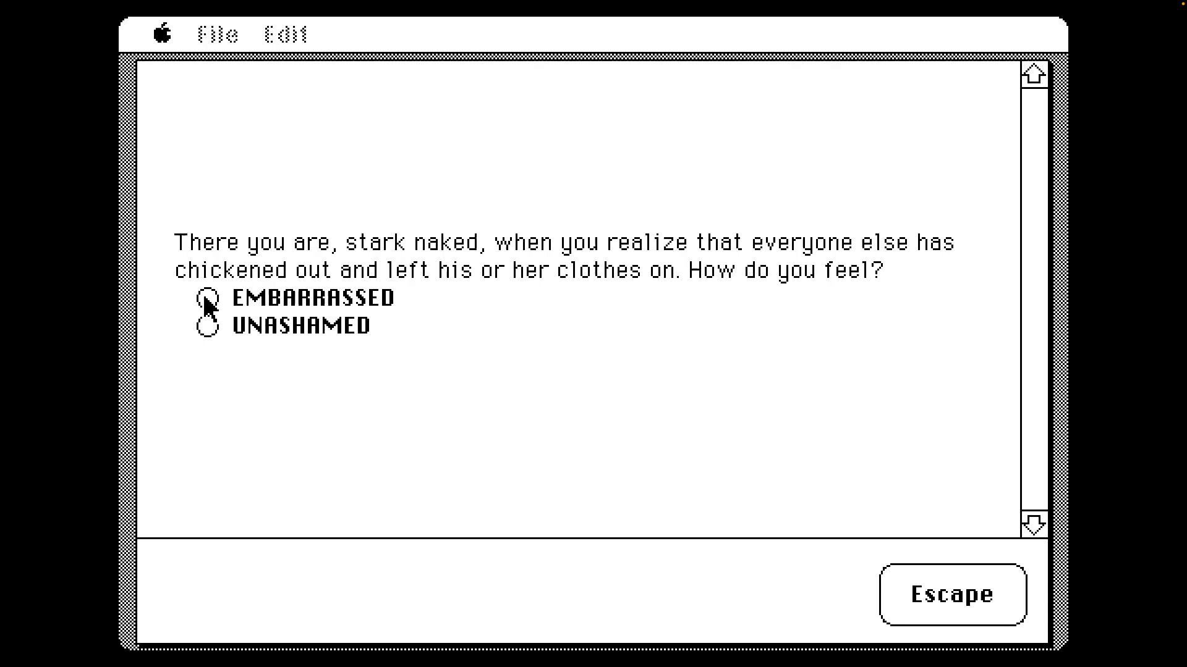
left_click(207, 325)
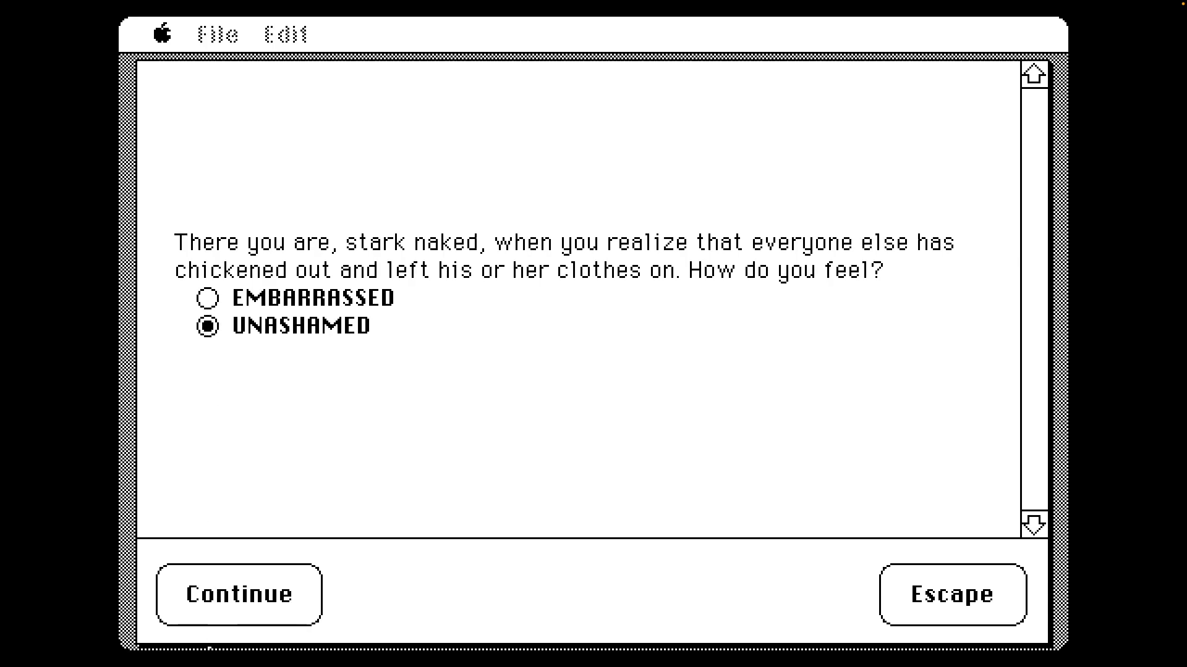
left_click(216, 627)
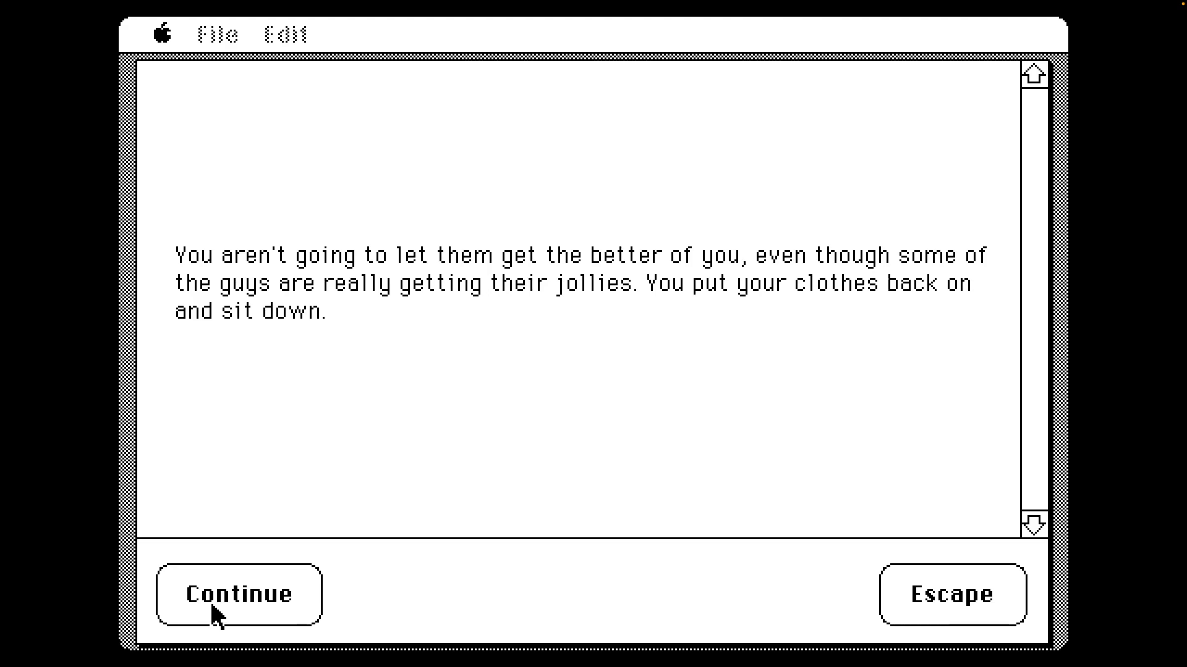
left_click(216, 614)
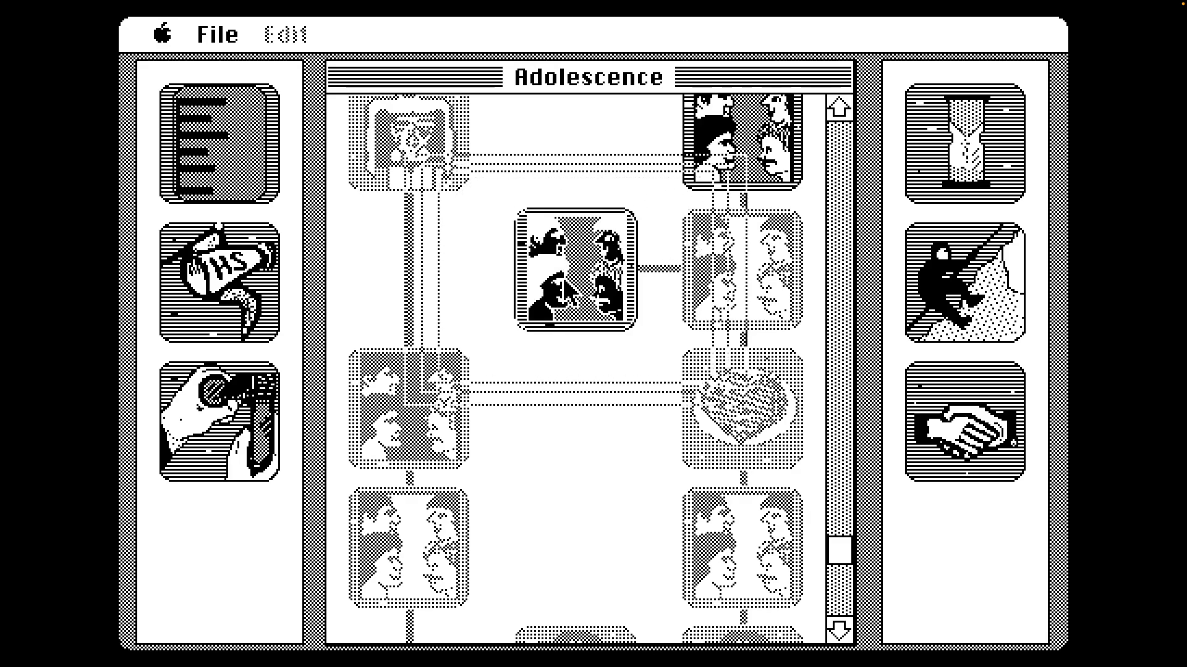
Open the school-bus field trip, choosing Amorous but Discreet and Just Cuddle
left_click(562, 286)
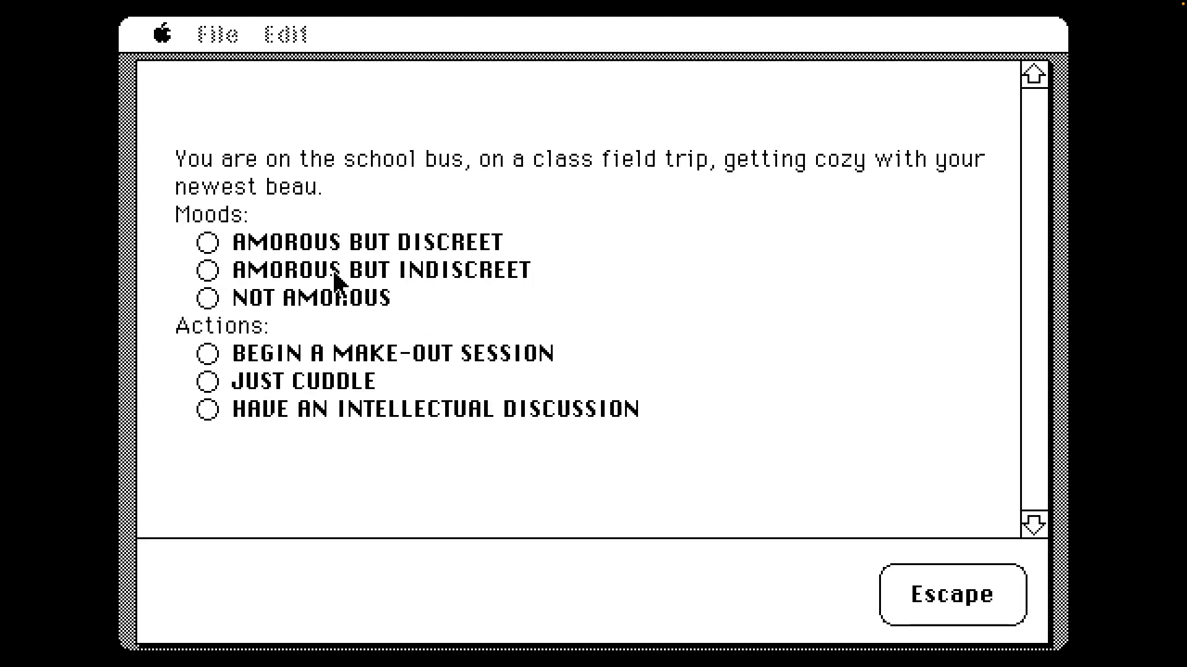
left_click(208, 243)
left_click(207, 382)
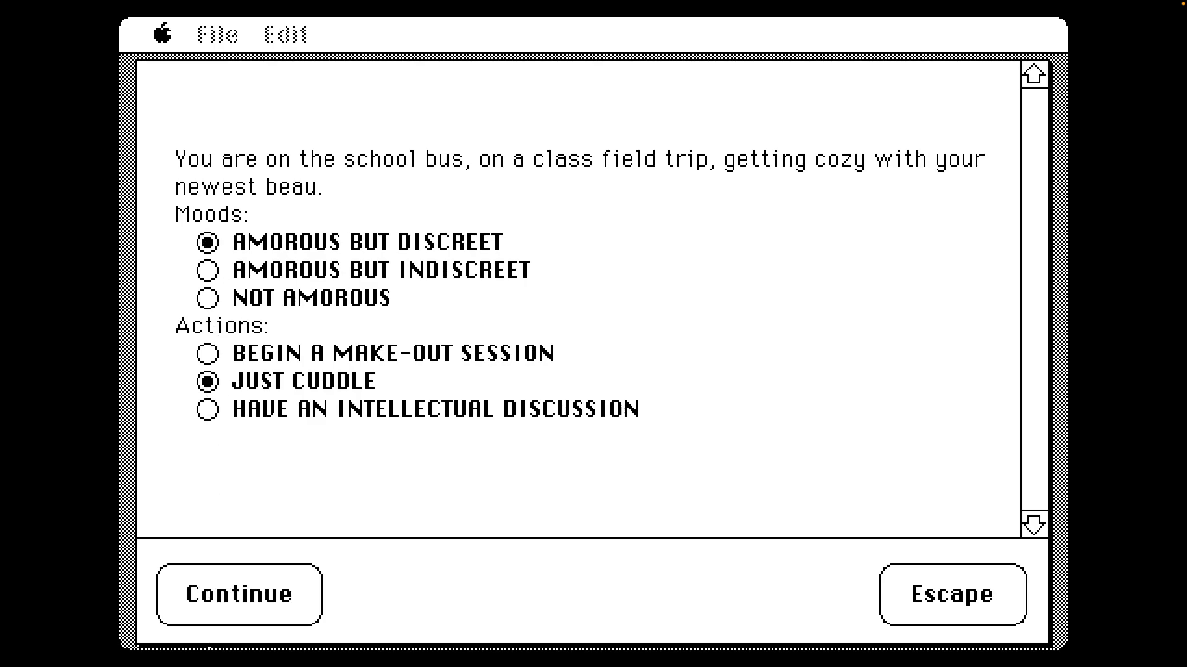
left_click(237, 595)
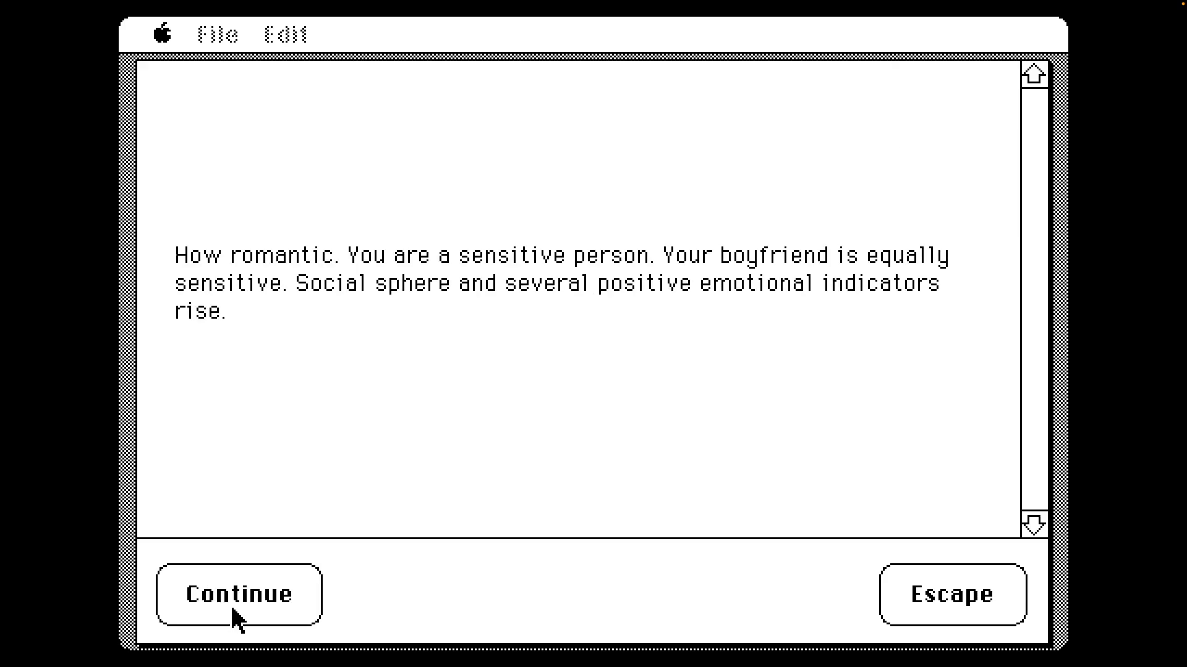
left_click(238, 612)
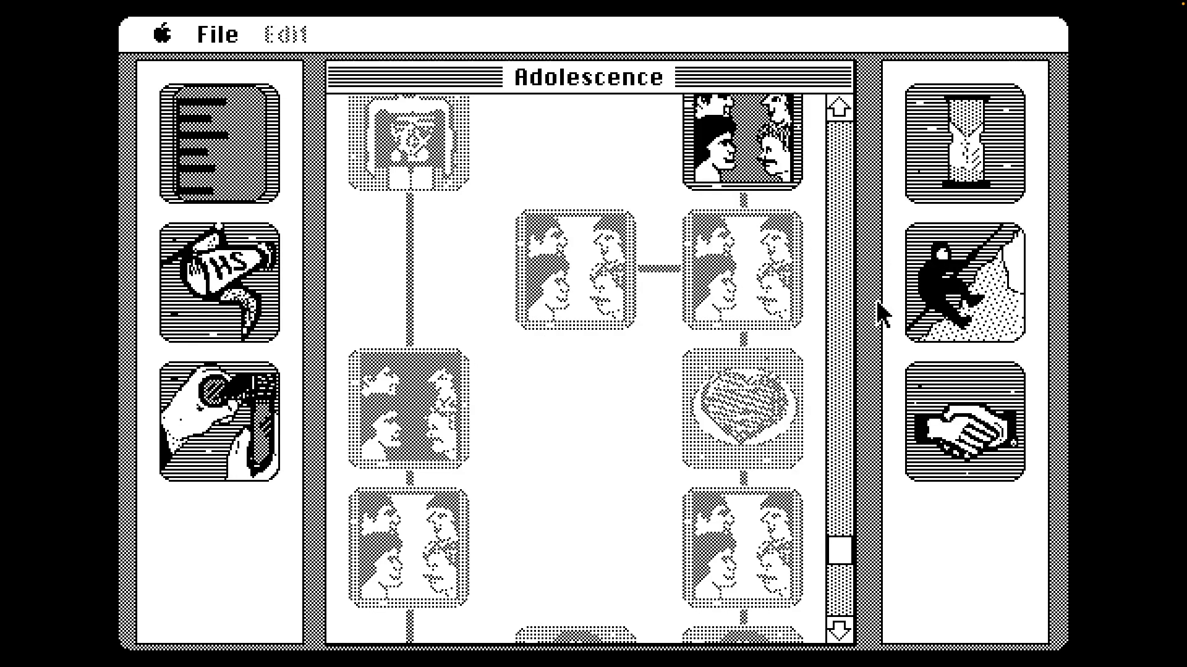
Go along to the tattoo shop, stop there, and exit the following sexual-content episode
left_click(965, 283)
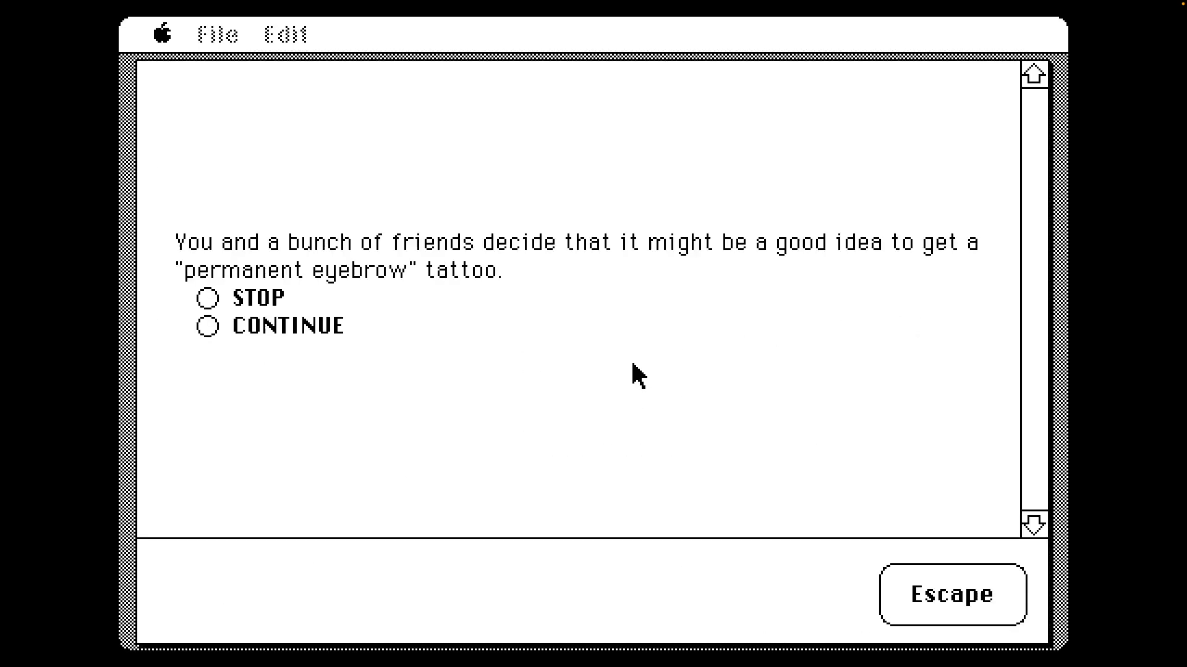
left_click(208, 325)
left_click(236, 594)
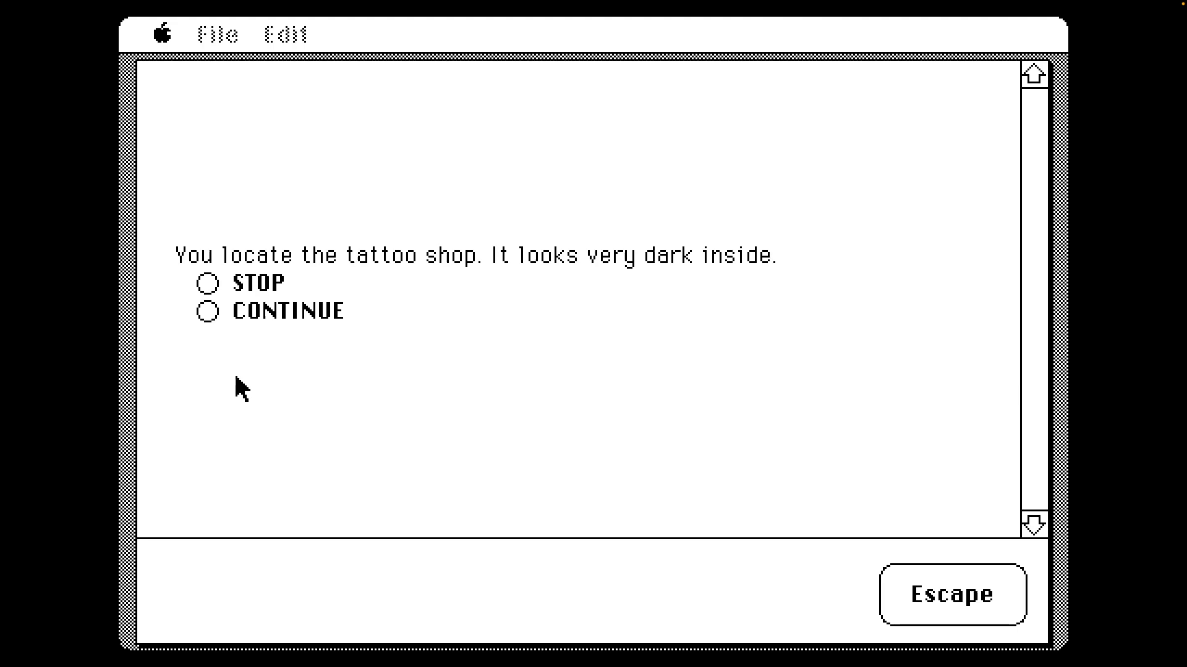
left_click(208, 284)
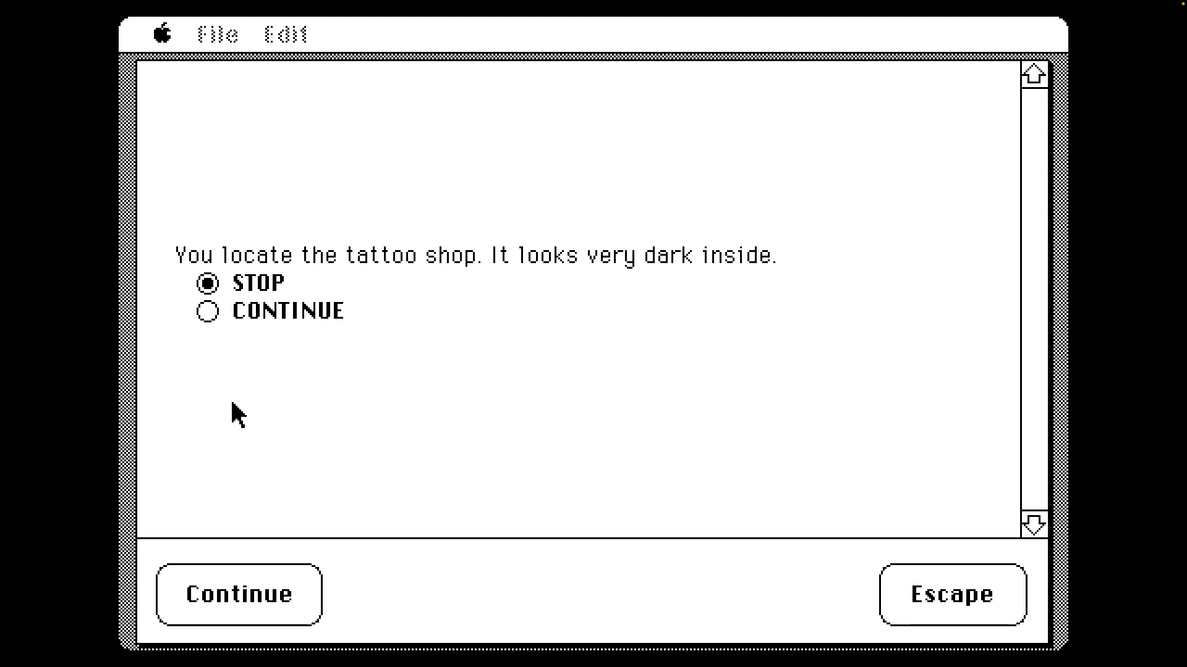
left_click(237, 594)
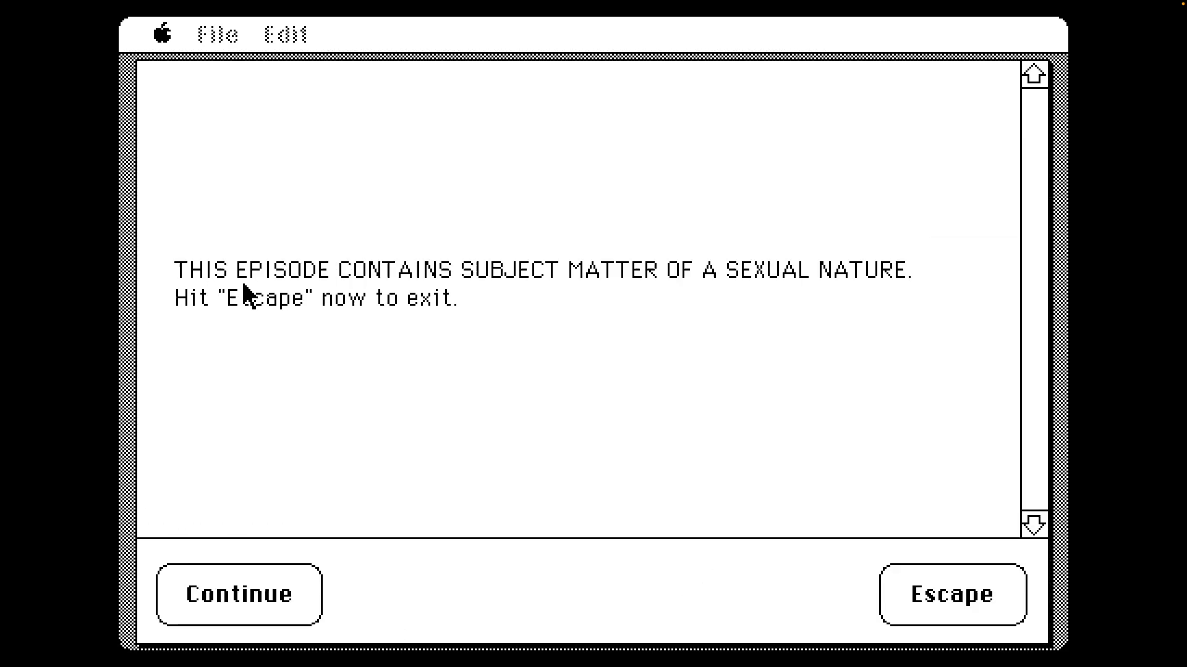
key("Escape")
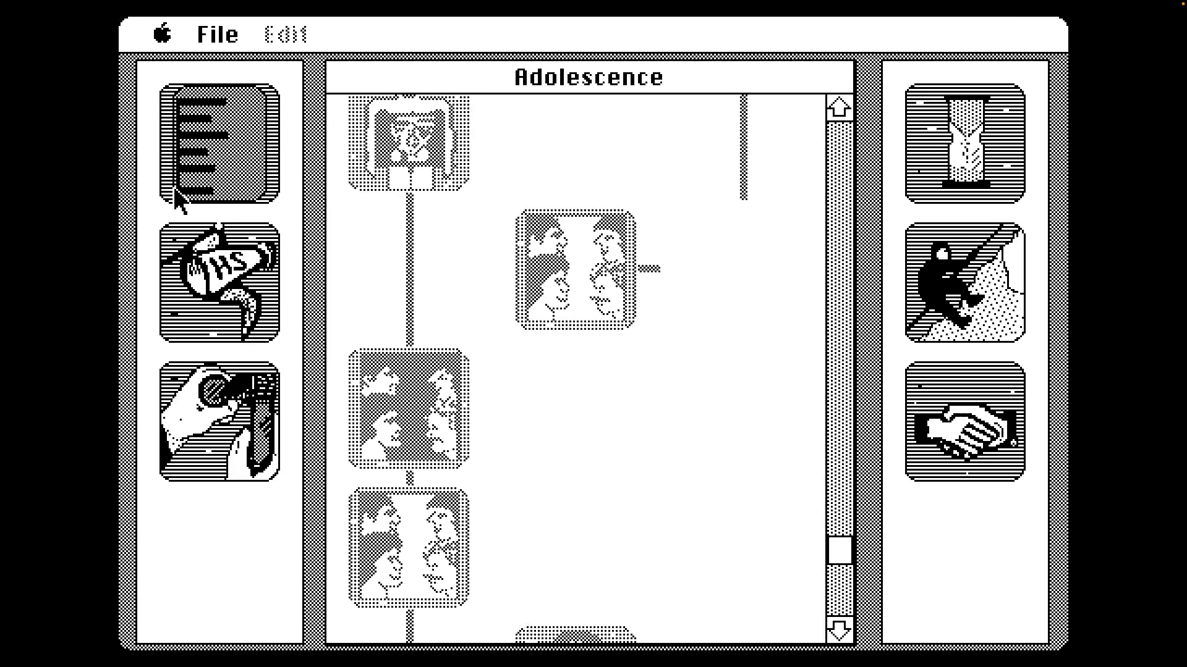
Check the character's status summary and exit the mature-content episode
left_click(220, 144)
left_click(948, 108)
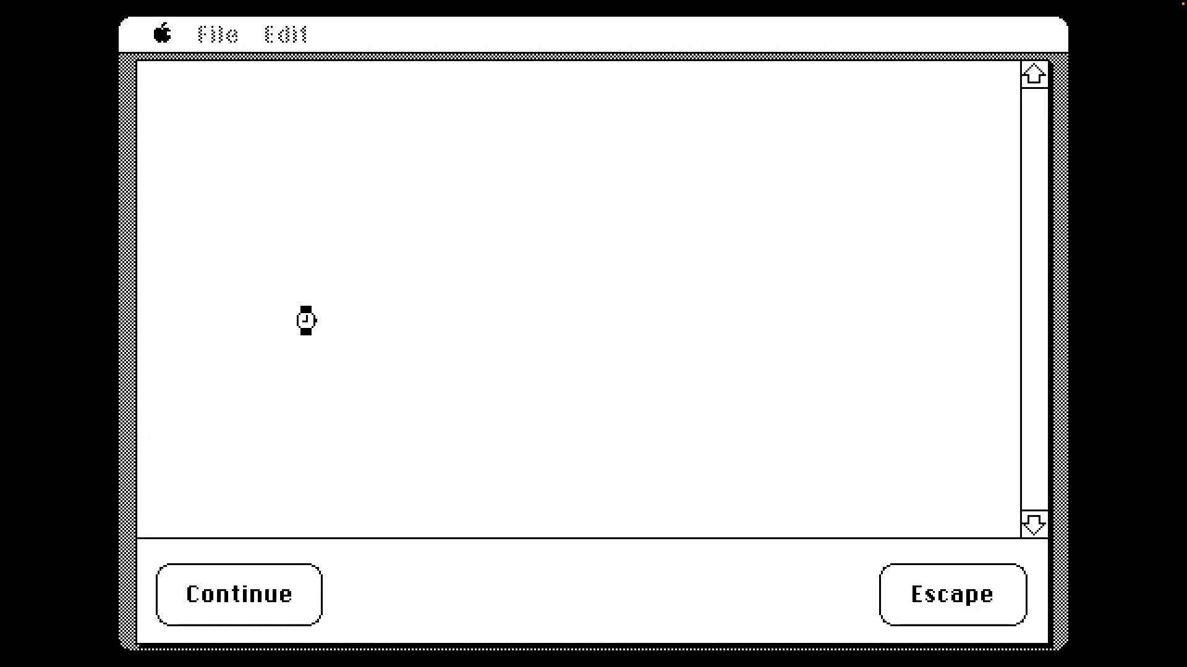
left_click(952, 594)
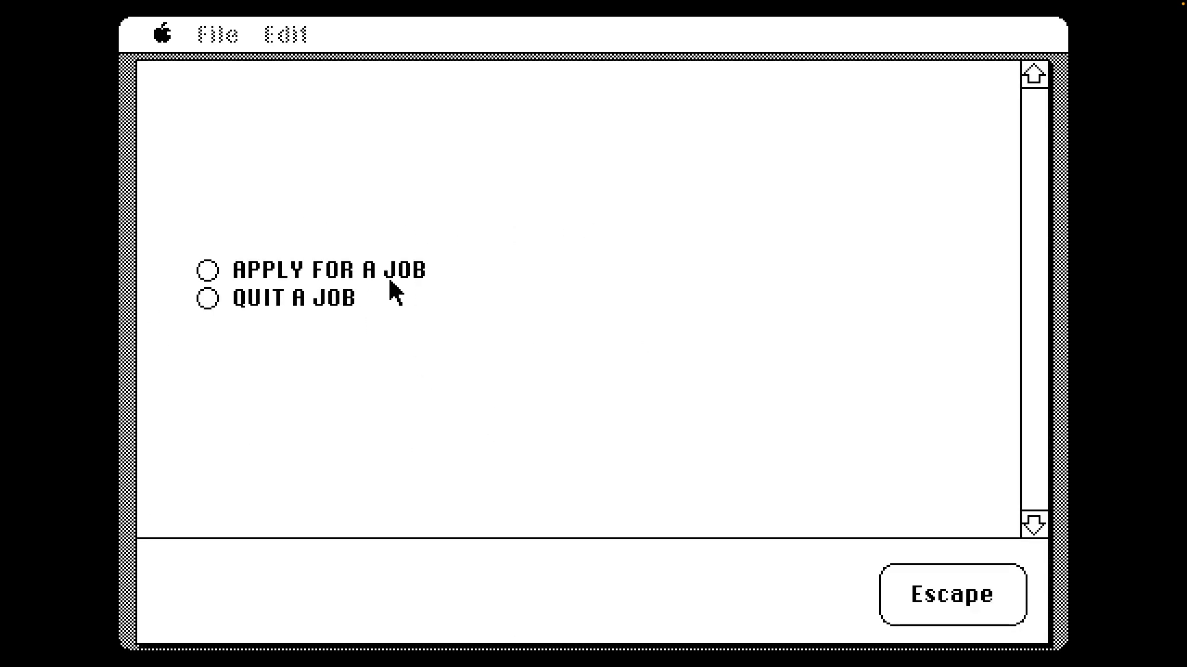
Apply for the fast-food cook job and dismiss the status summaries showing Occupation: Cook
left_click(208, 270)
left_click(243, 589)
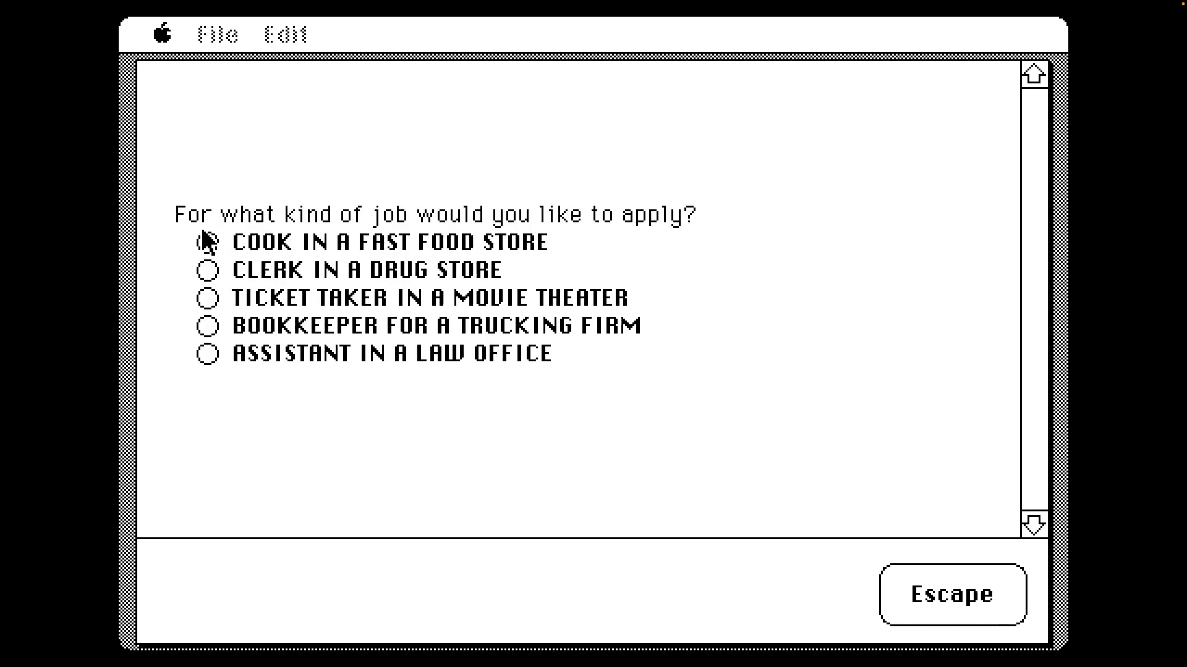
left_click(207, 242)
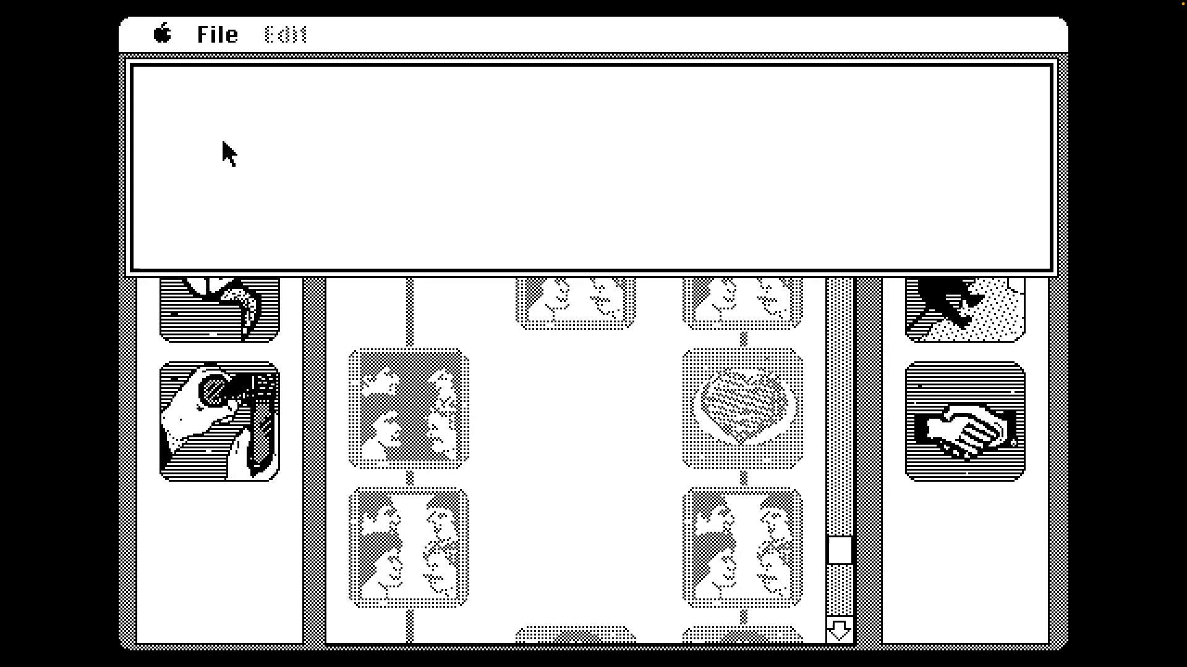
left_click(950, 108)
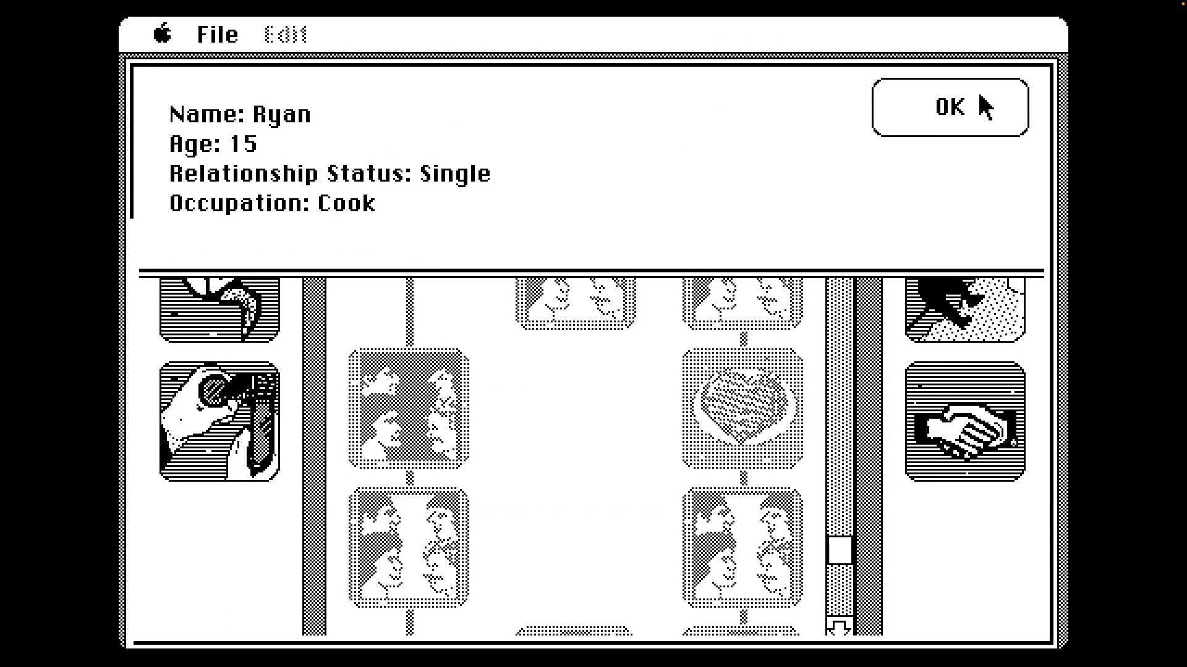
left_click(985, 108)
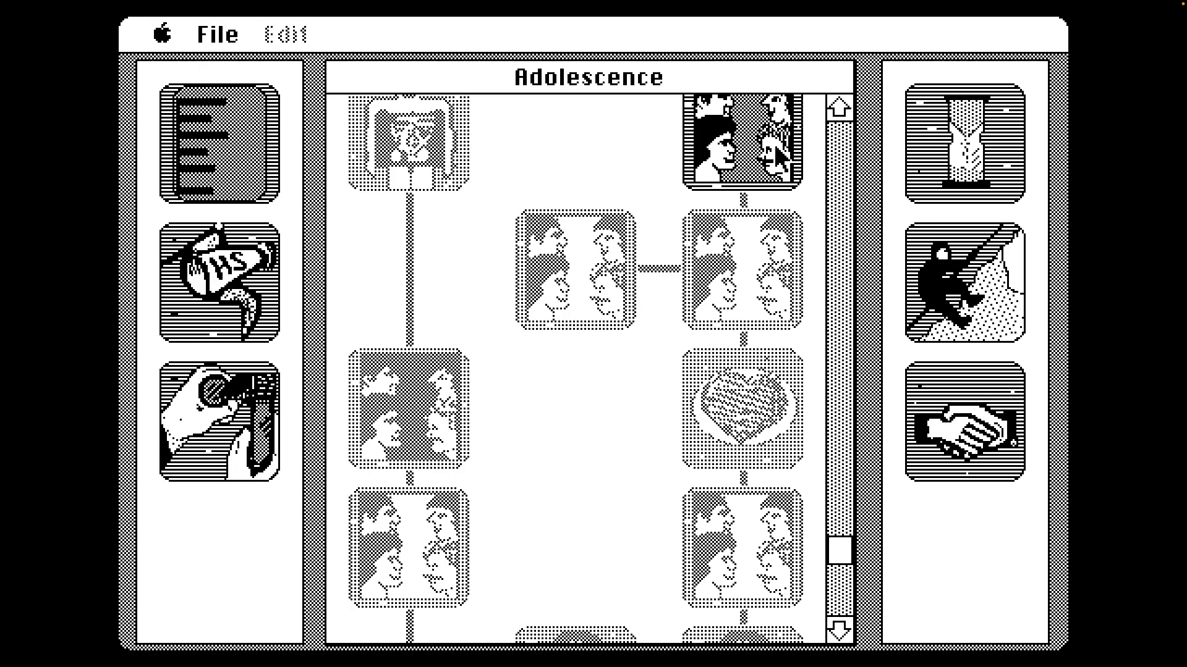
Open the Kirby bathroom episode from the earlier map and sneak in to remove the poem
left_click(837, 107)
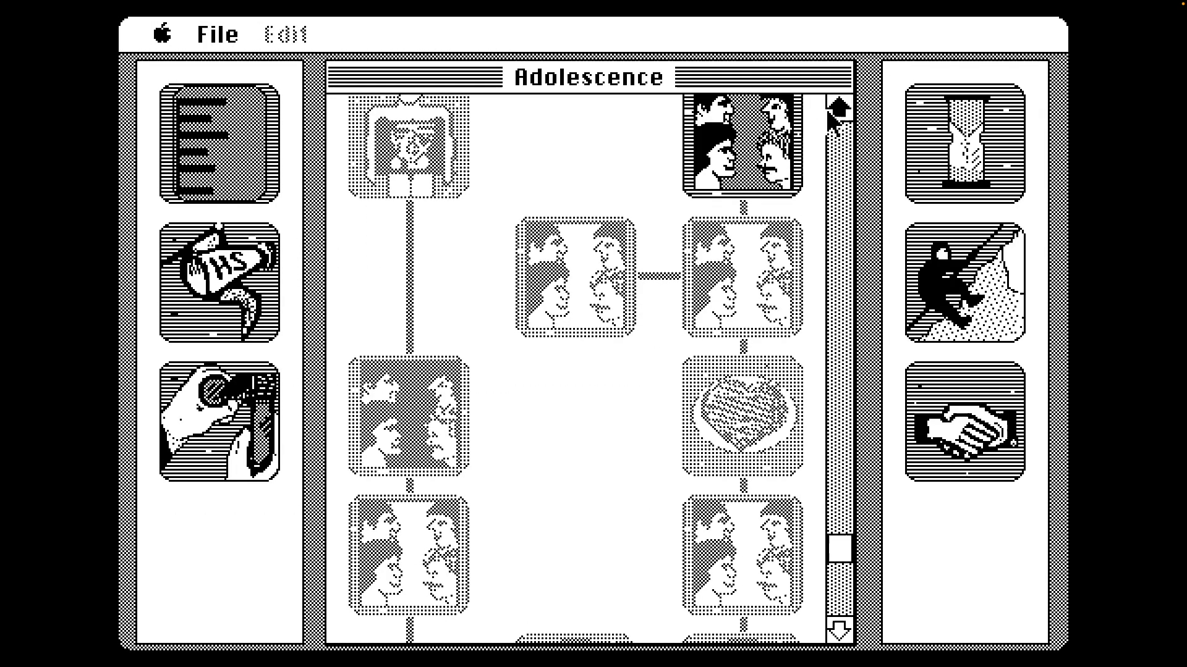
left_click(837, 106)
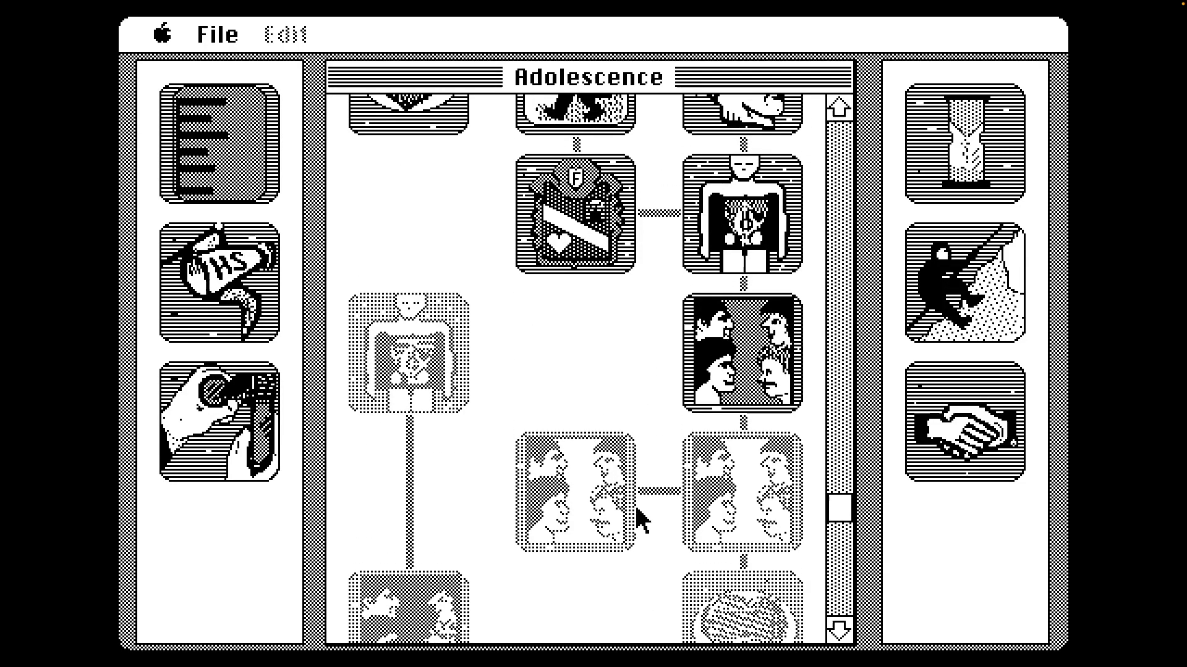
double_click(741, 353)
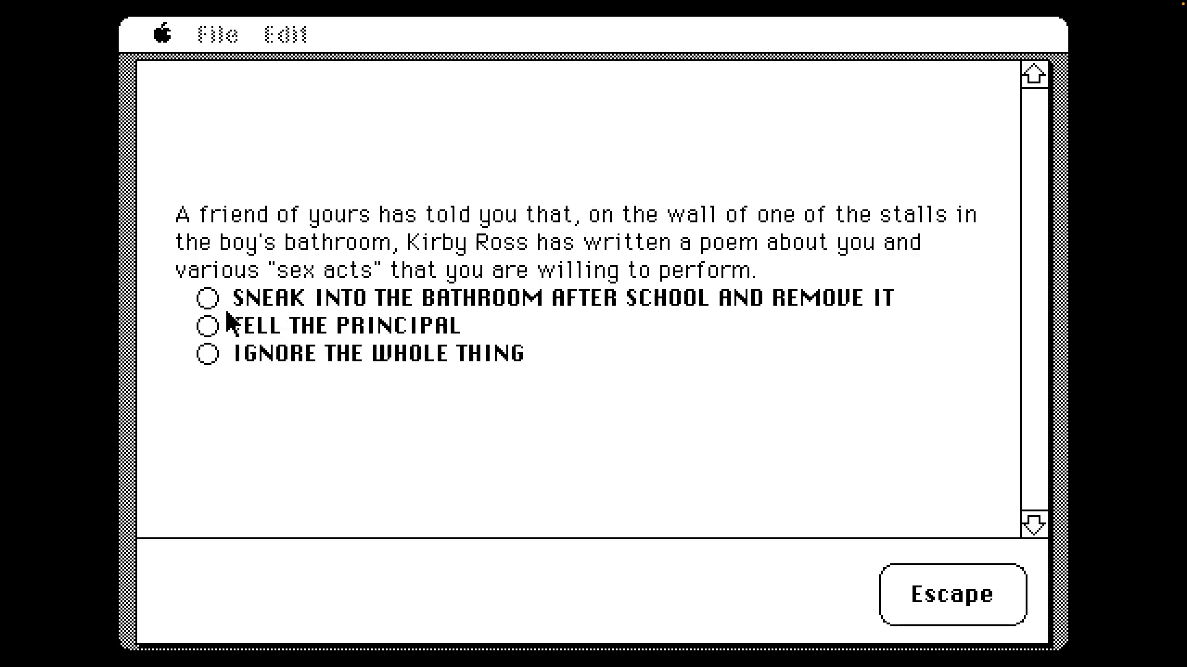
left_click(208, 300)
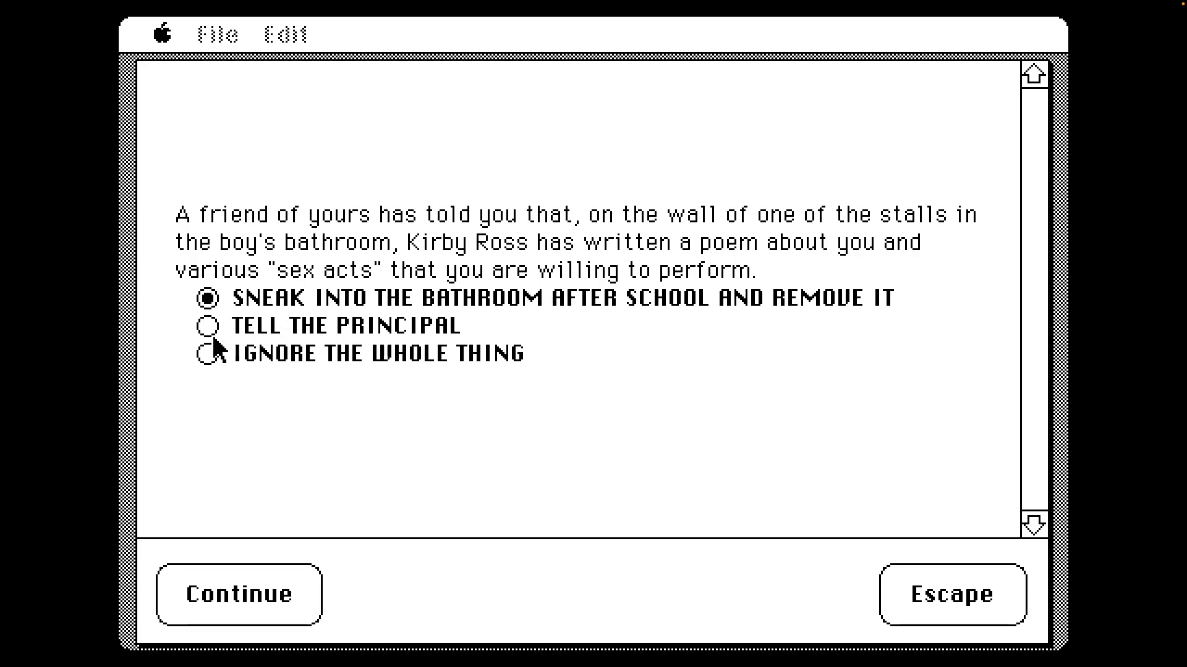
left_click(239, 598)
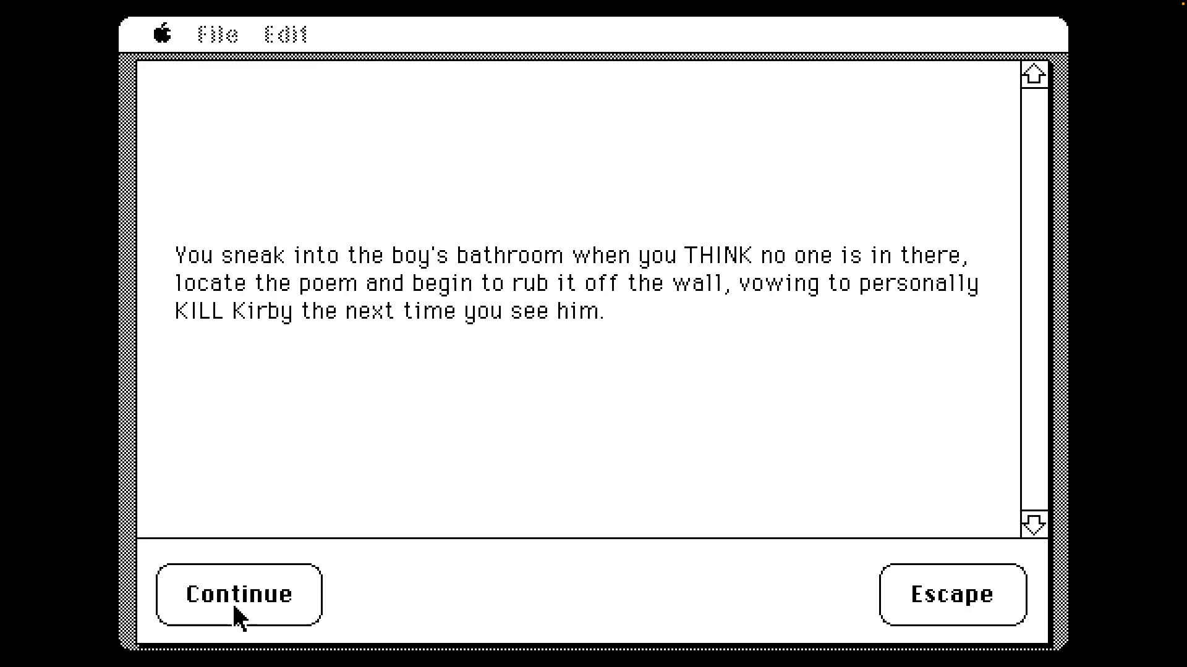
Run out to get a teacher and finish with the two-day suspension
left_click(240, 617)
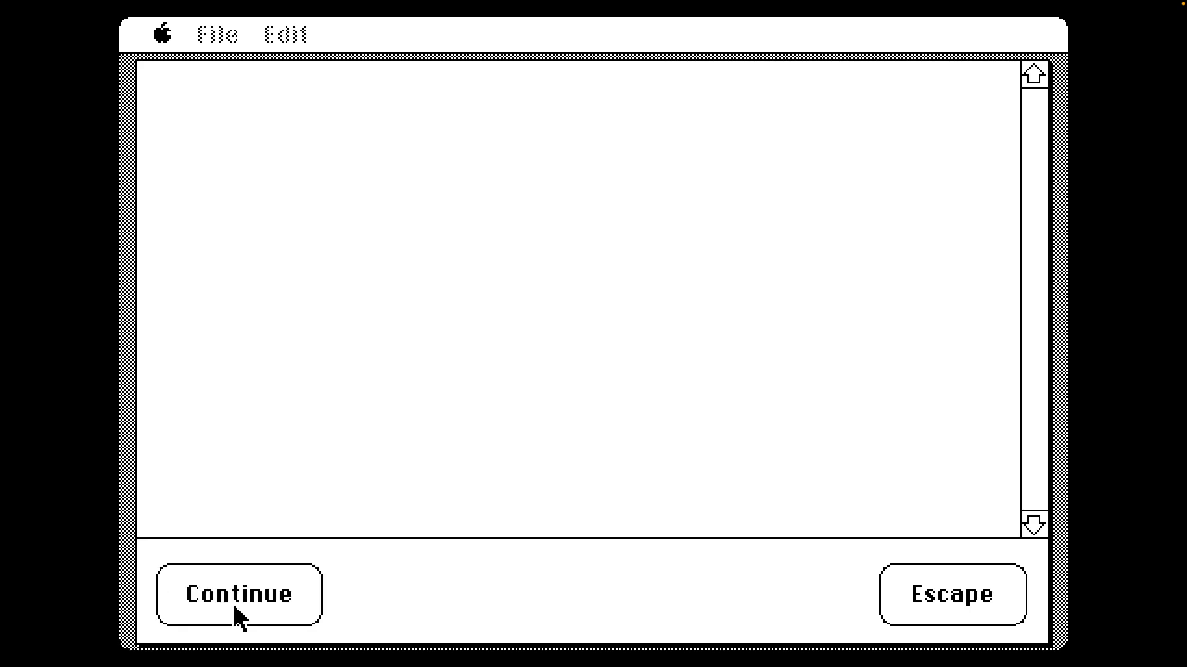
left_click(239, 617)
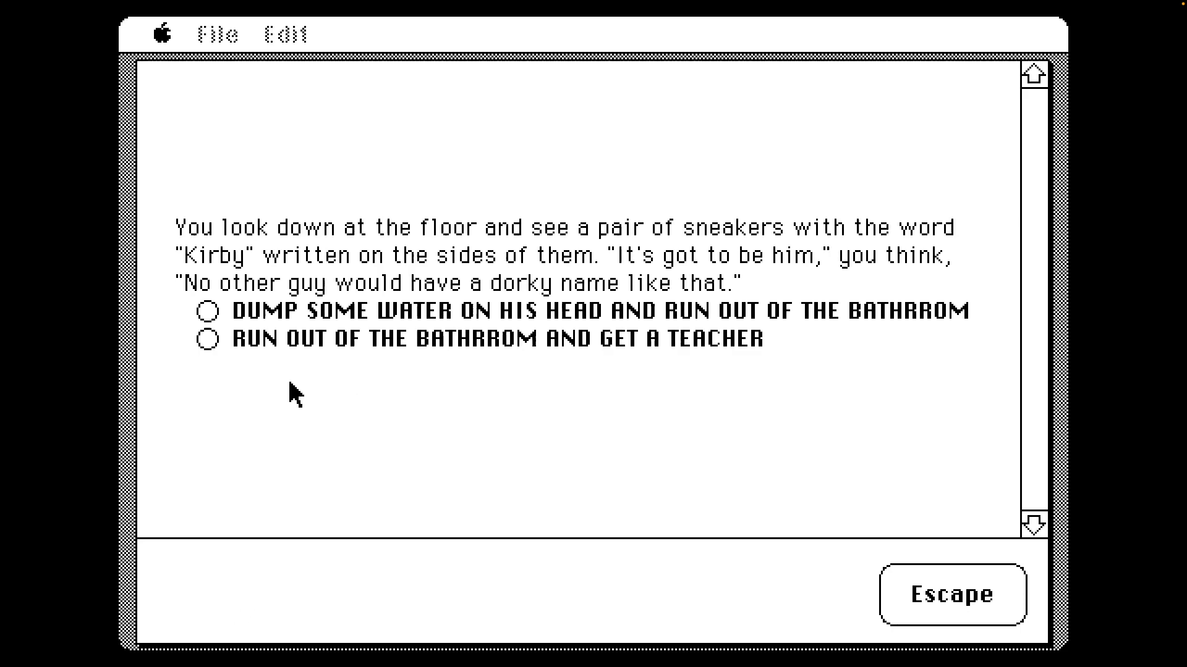
left_click(208, 339)
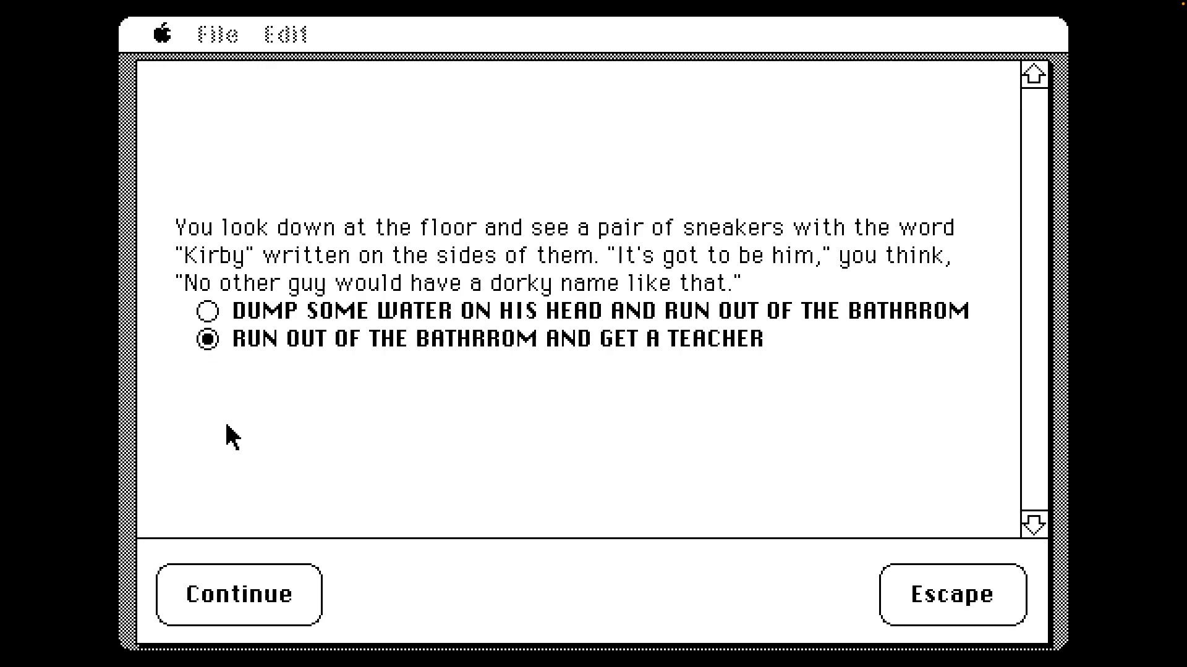
left_click(243, 602)
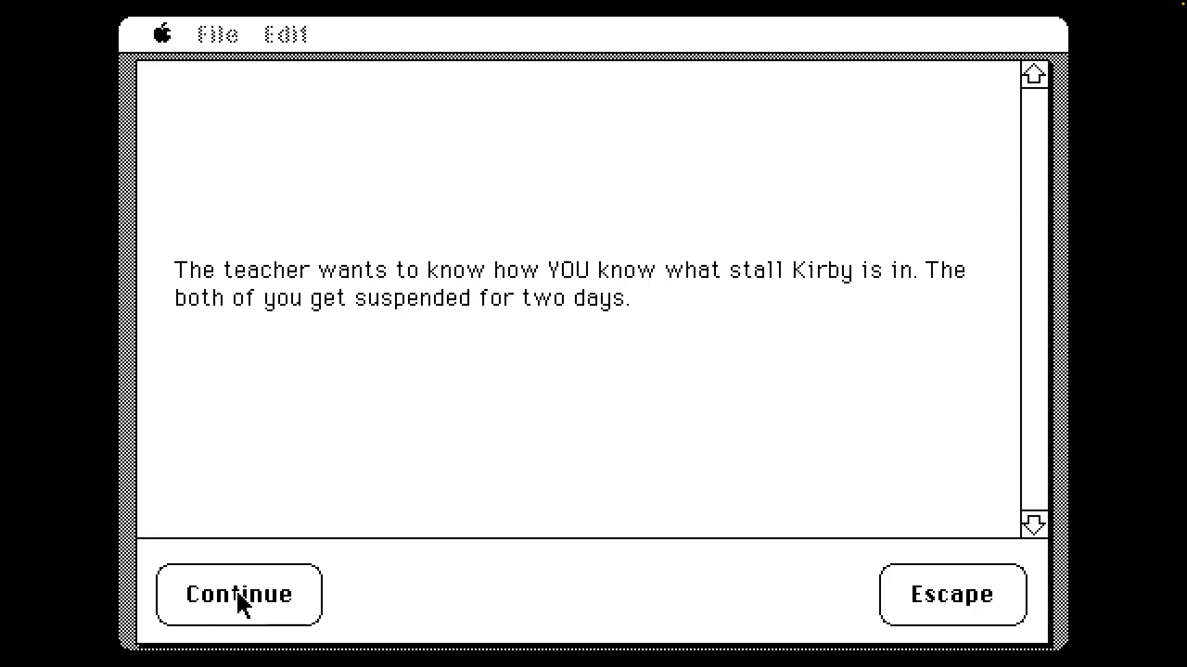
left_click(243, 602)
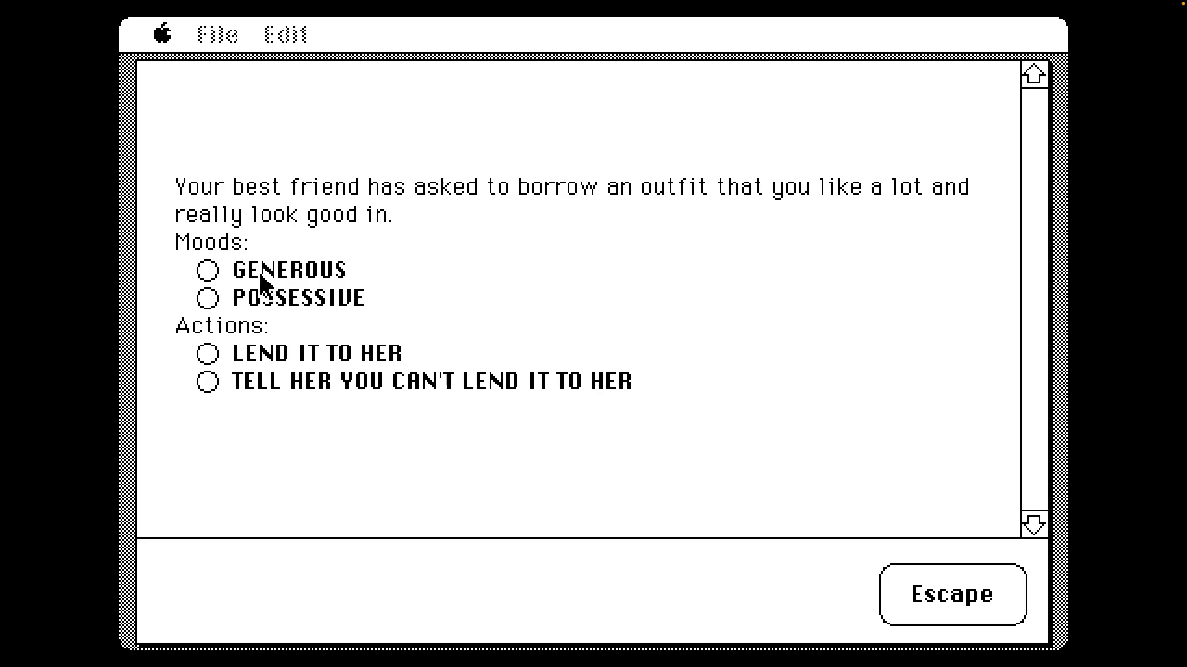
Lend her the outfit in a Generous mood
left_click(208, 270)
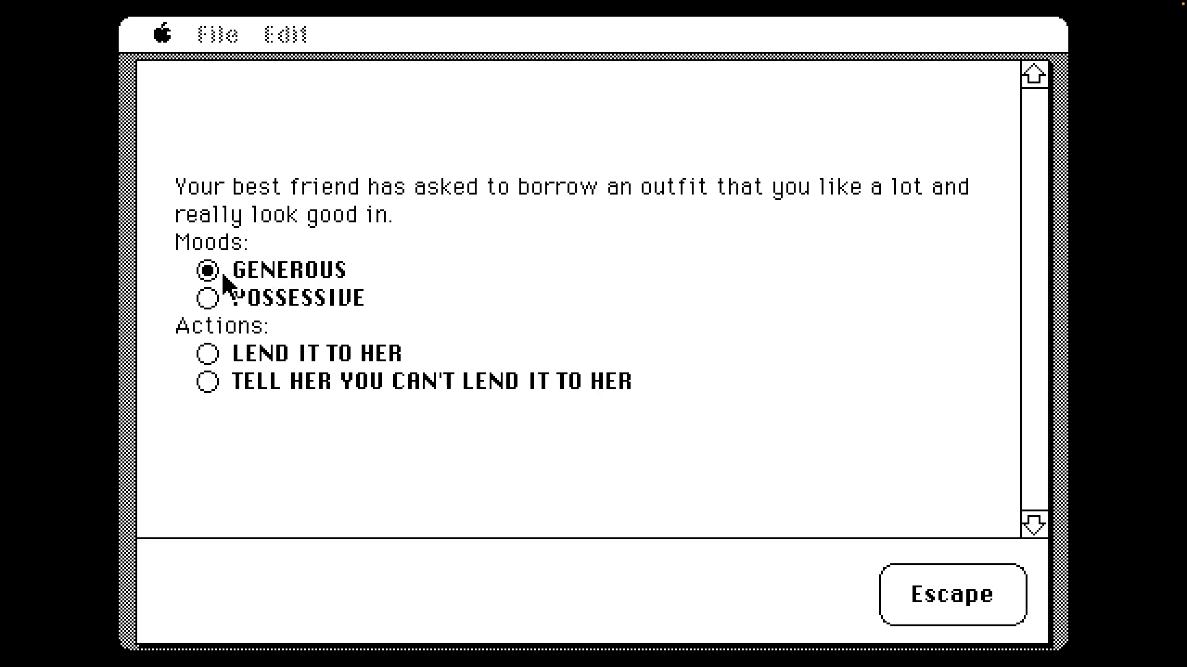
left_click(208, 355)
left_click(240, 612)
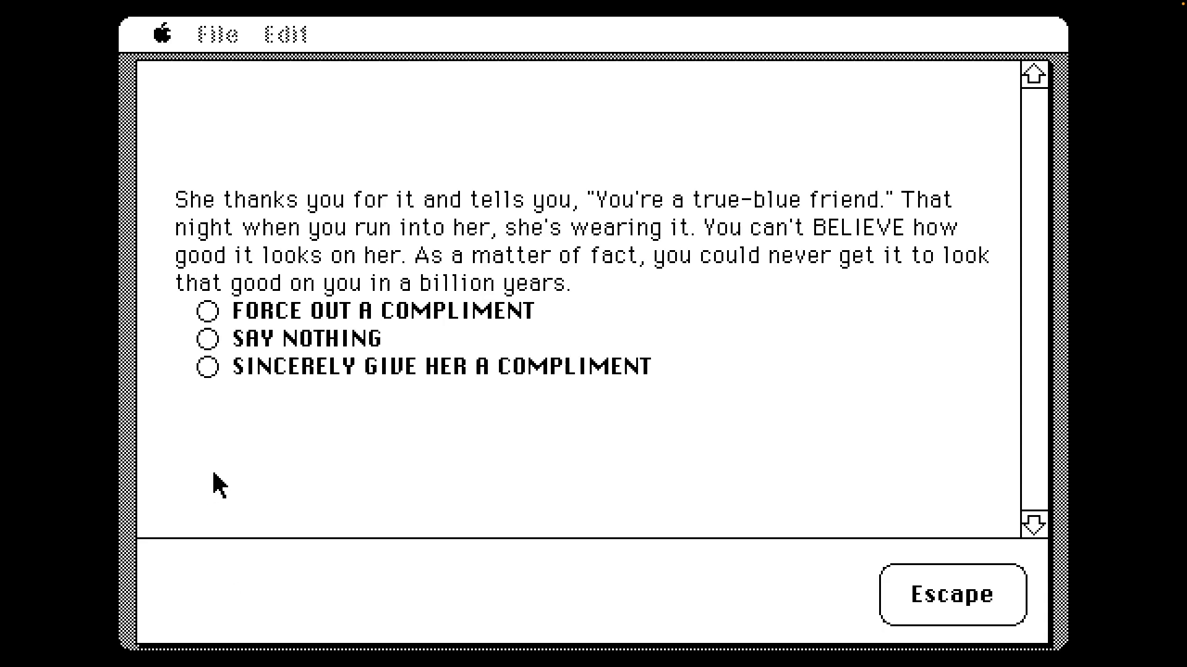
Sincerely compliment her, then take the outfit back when she returns it
left_click(208, 367)
left_click(239, 602)
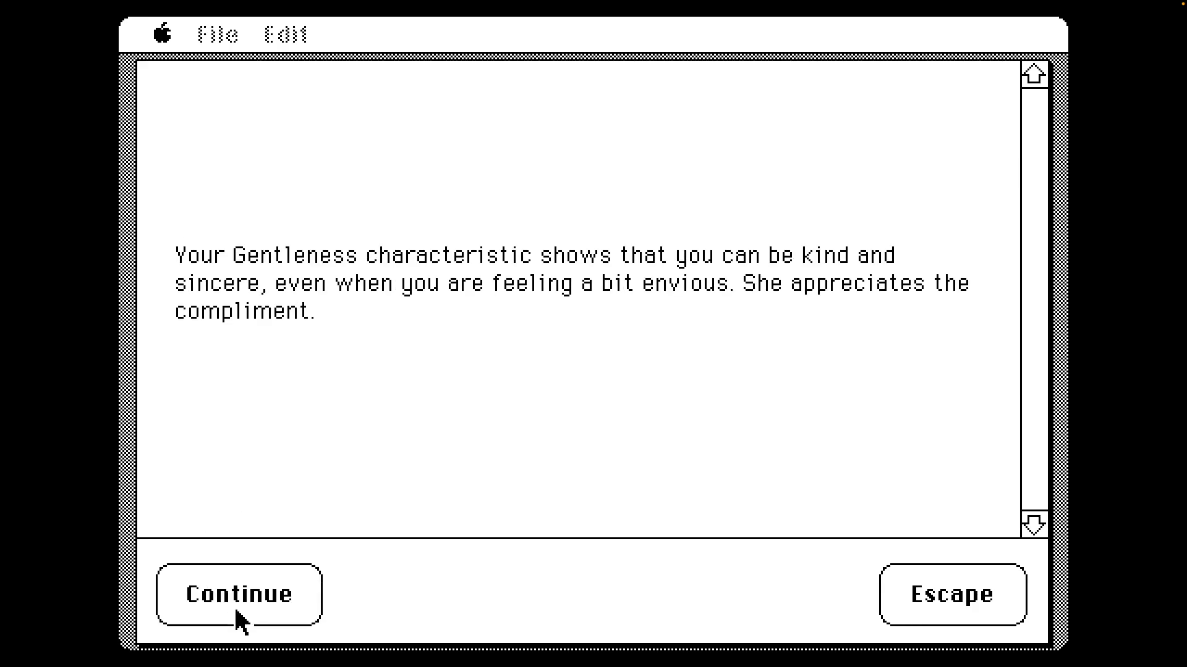
left_click(239, 603)
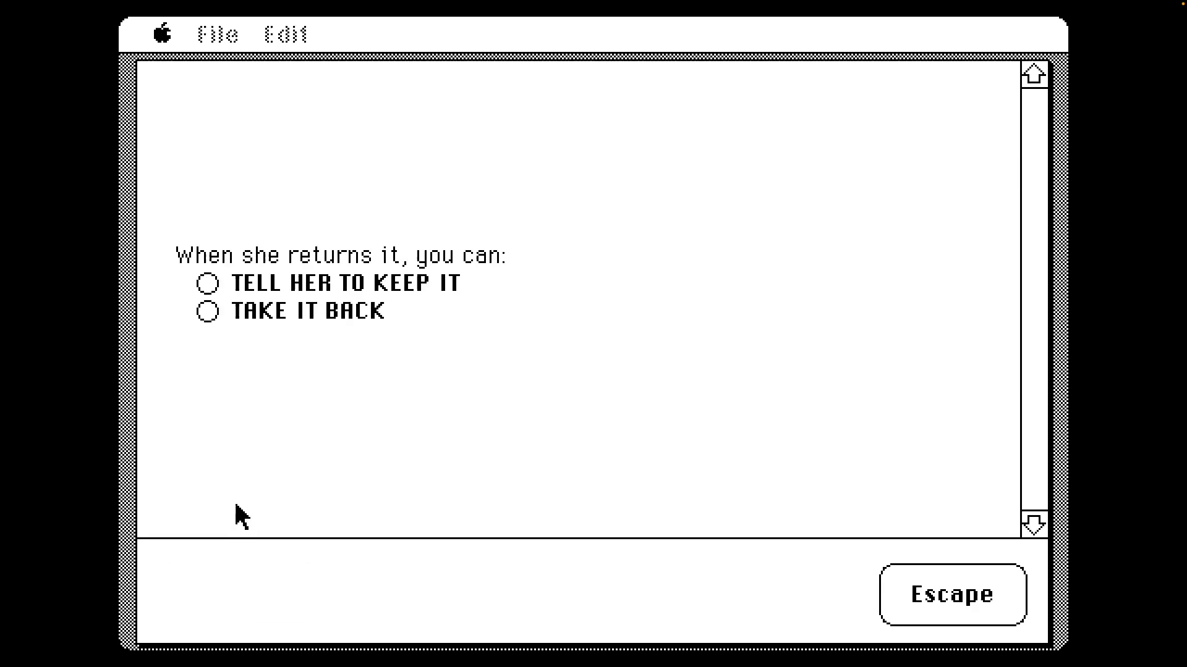
left_click(207, 312)
left_click(260, 590)
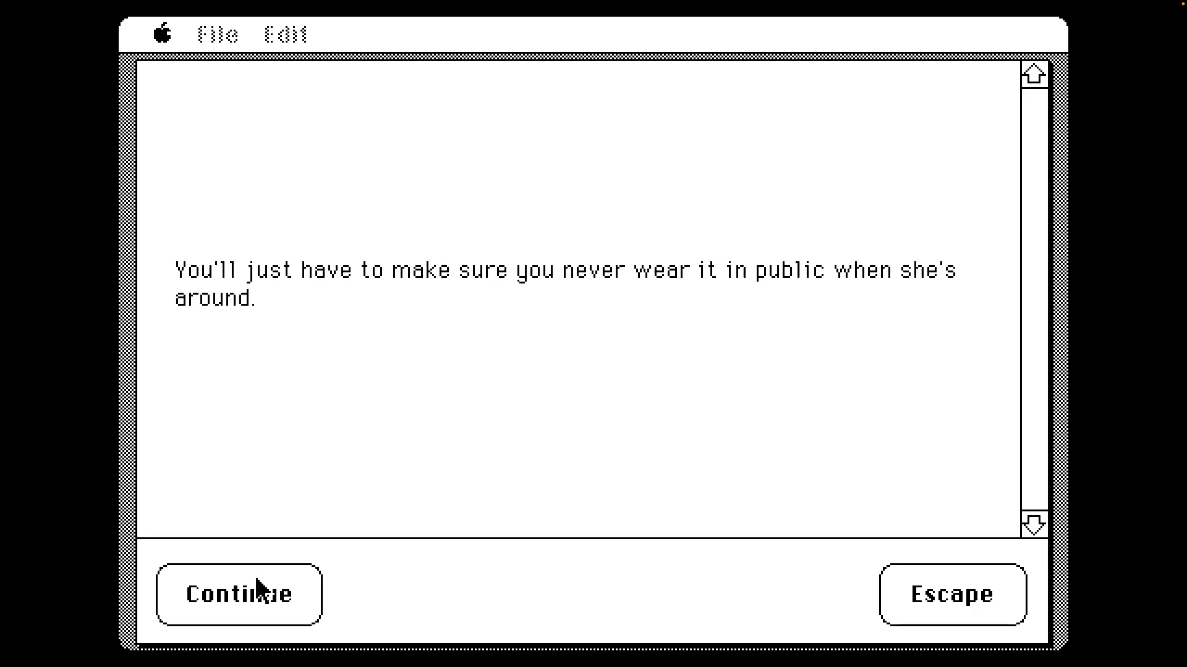
left_click(256, 601)
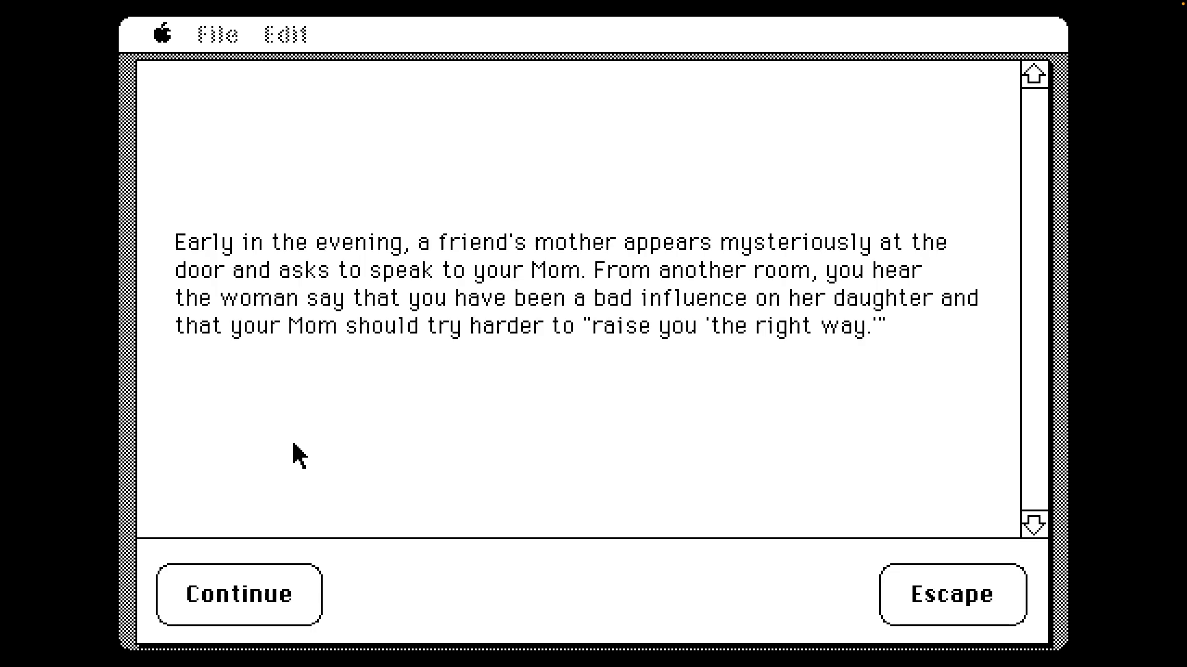
Respond Calm, waiting until the neighbour leaves before talking with Mom
left_click(211, 593)
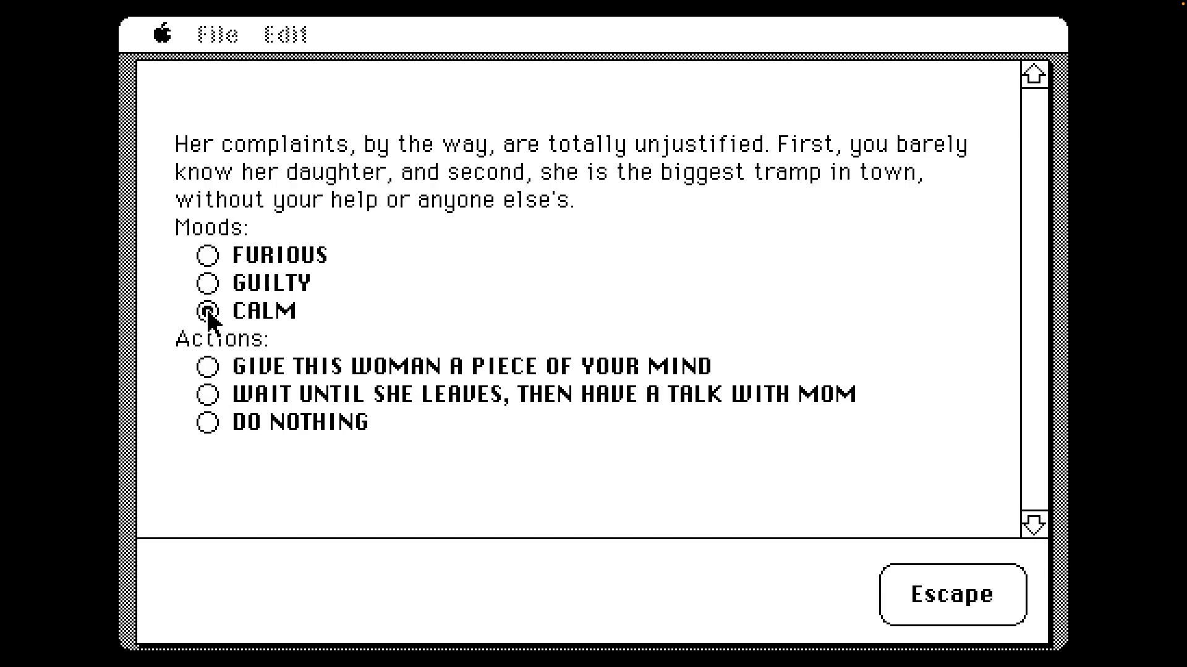
left_click(208, 395)
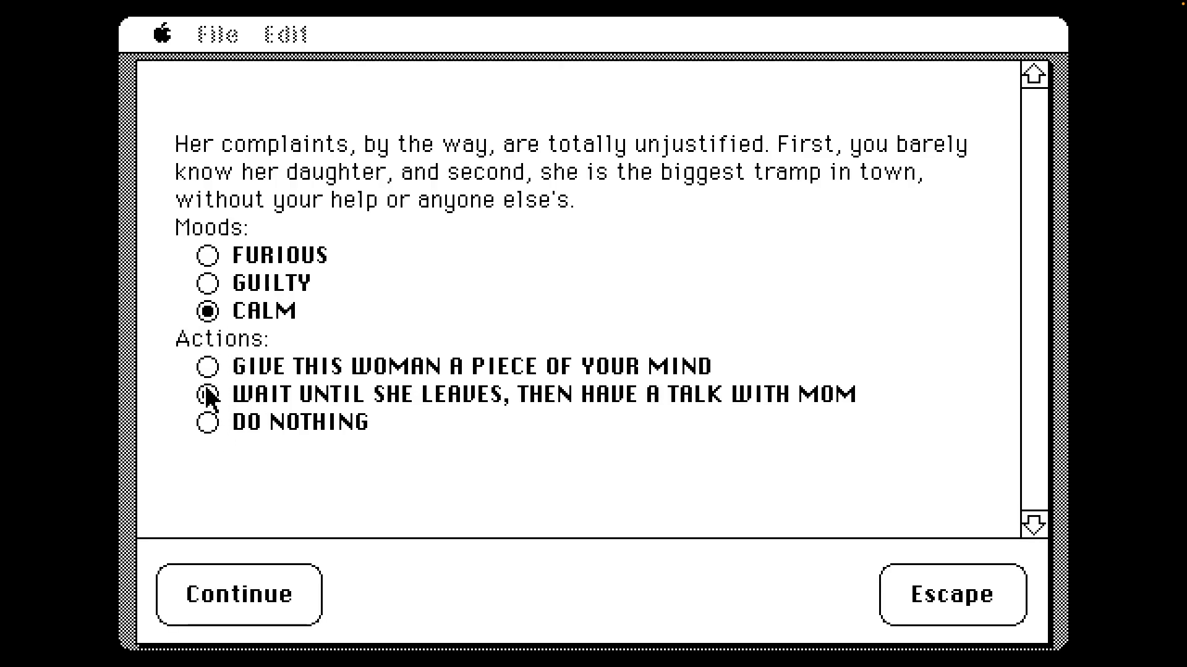
left_click(230, 594)
left_click(239, 594)
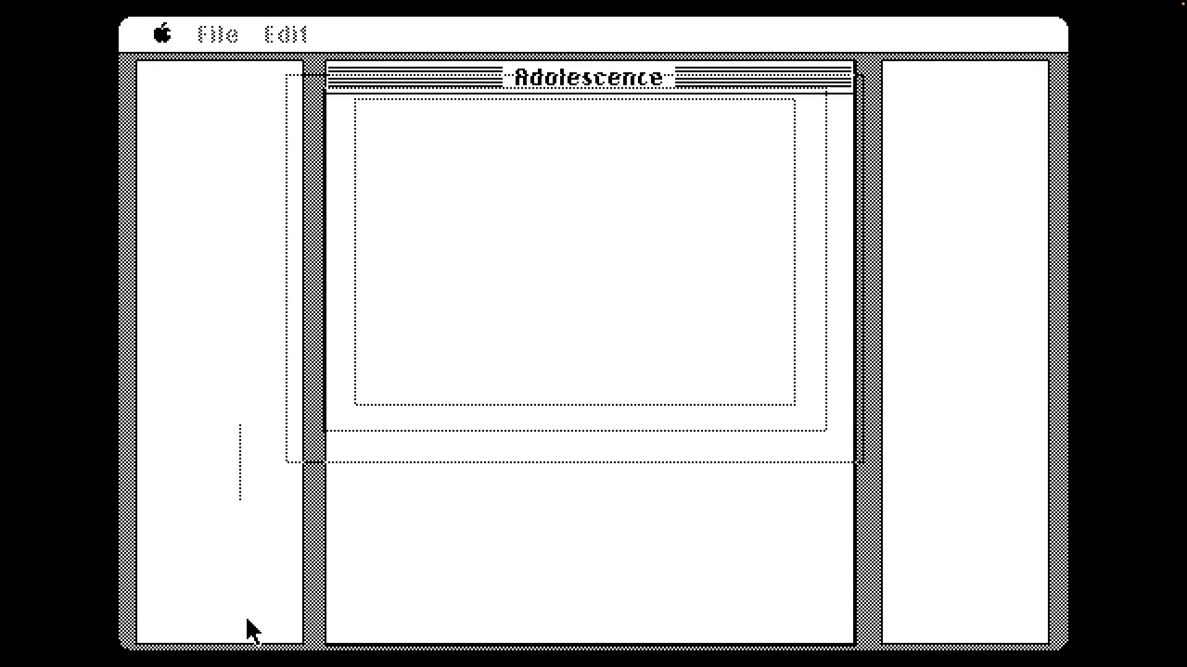
left_click_drag(838, 108, 840, 110)
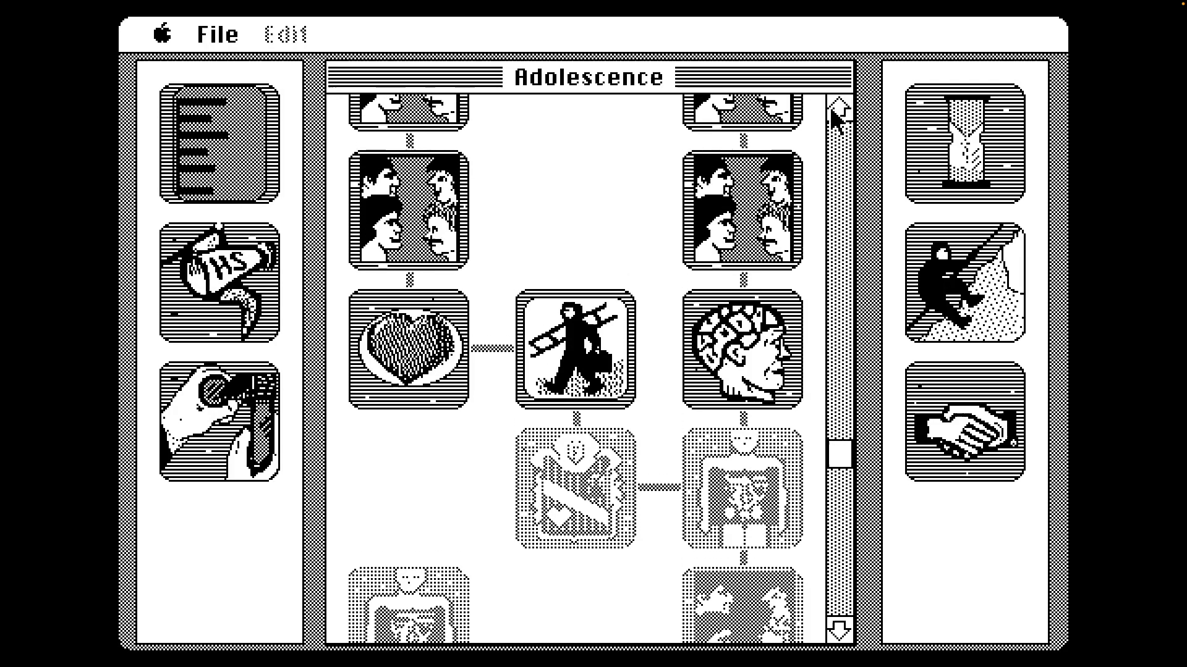
Choose Go to Class and Do Your School Work, then exit the unavailable heart episode
left_click(734, 385)
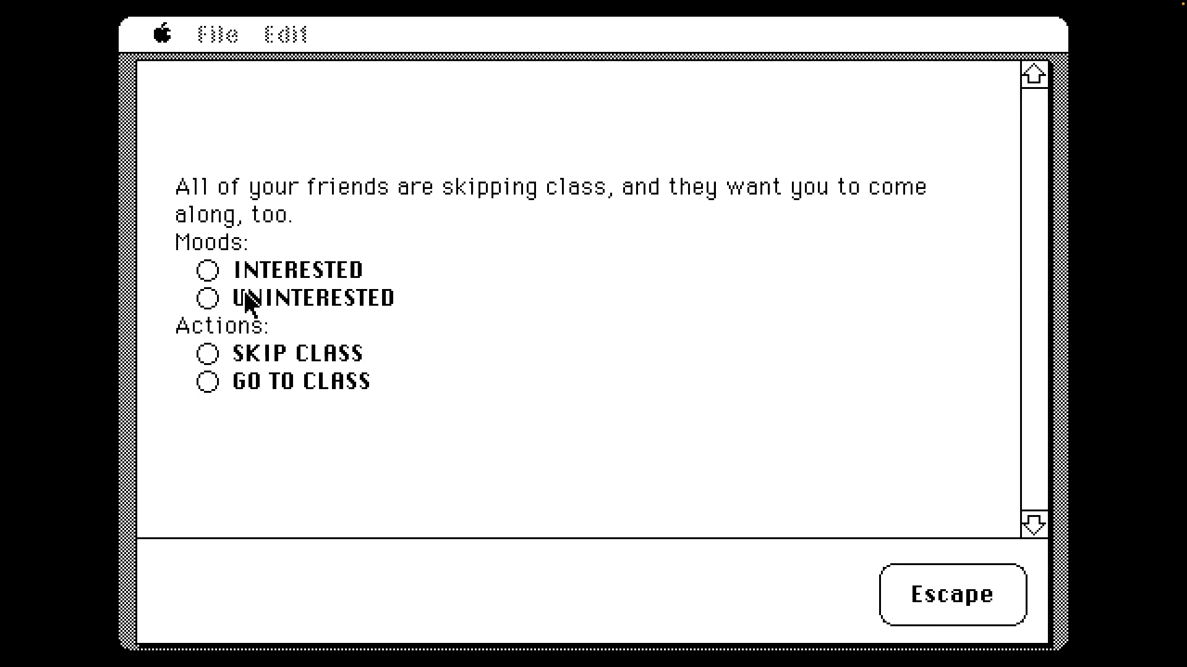
left_click(208, 381)
left_click(219, 593)
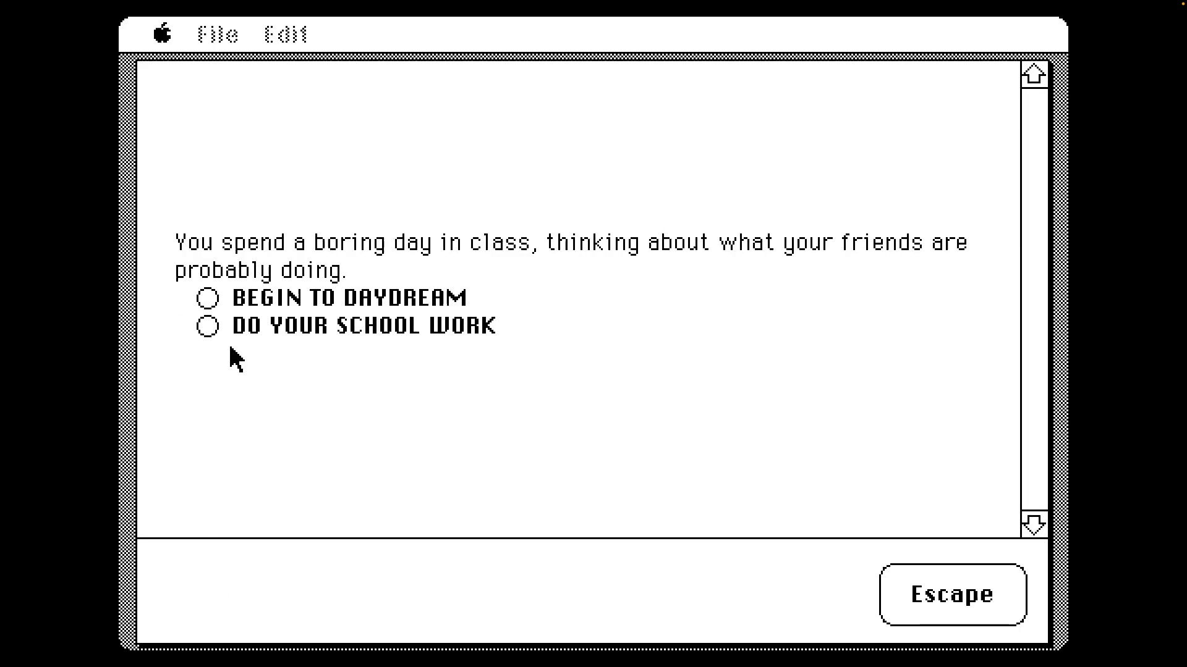
left_click(208, 325)
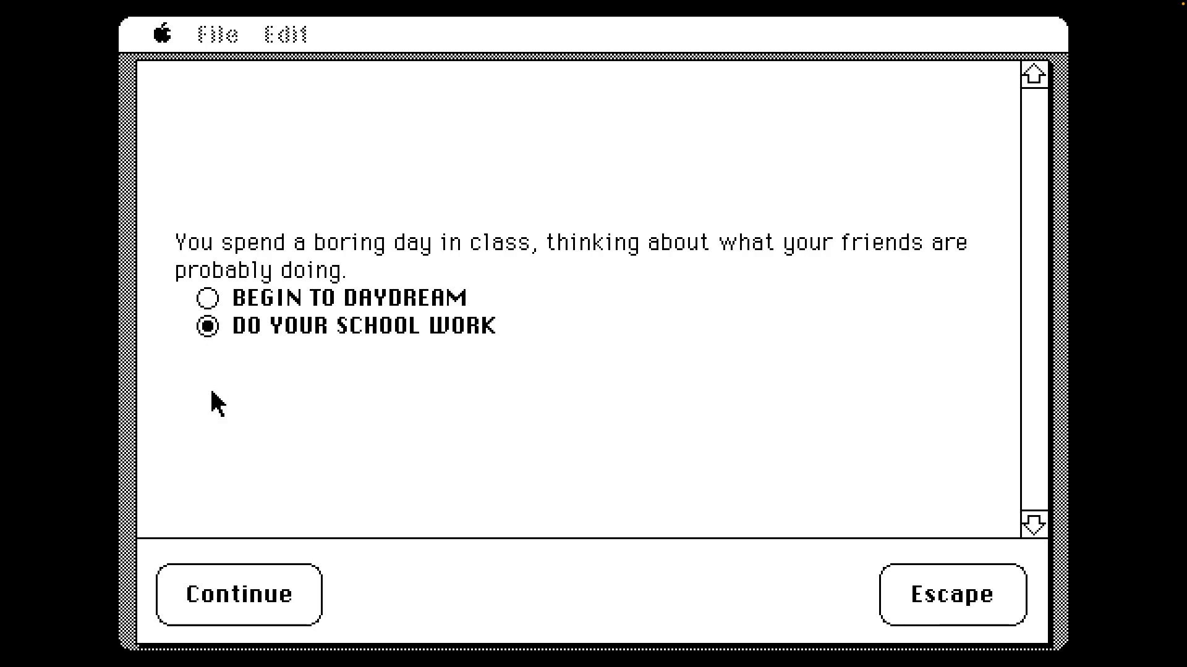
left_click(218, 596)
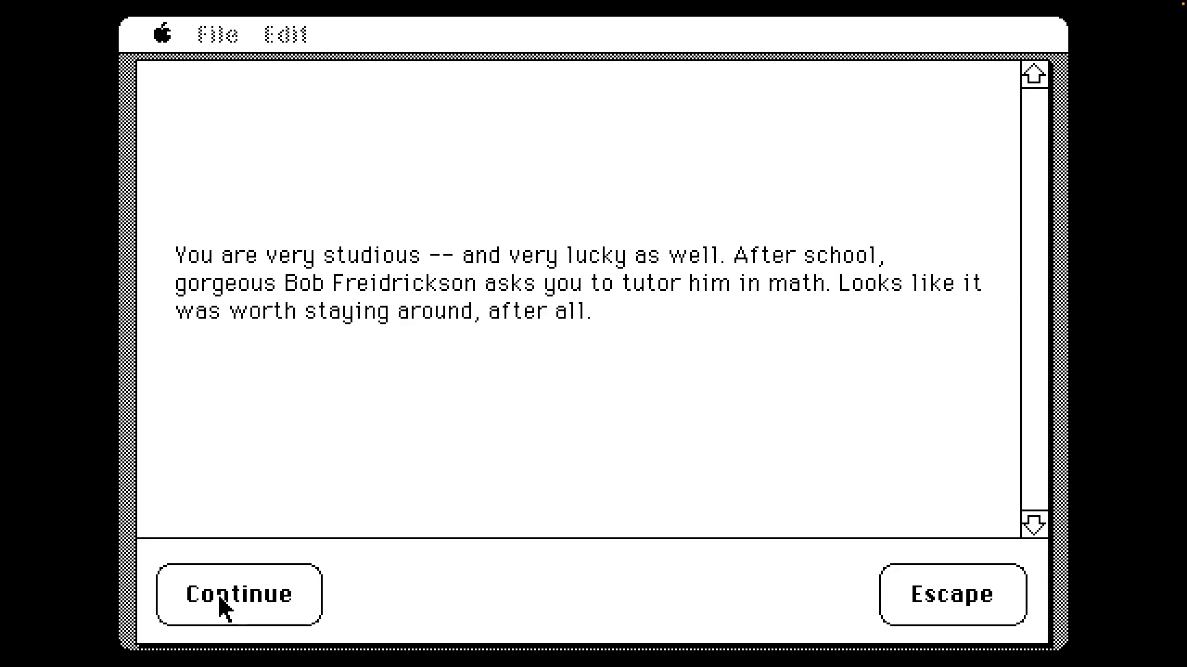
left_click(219, 604)
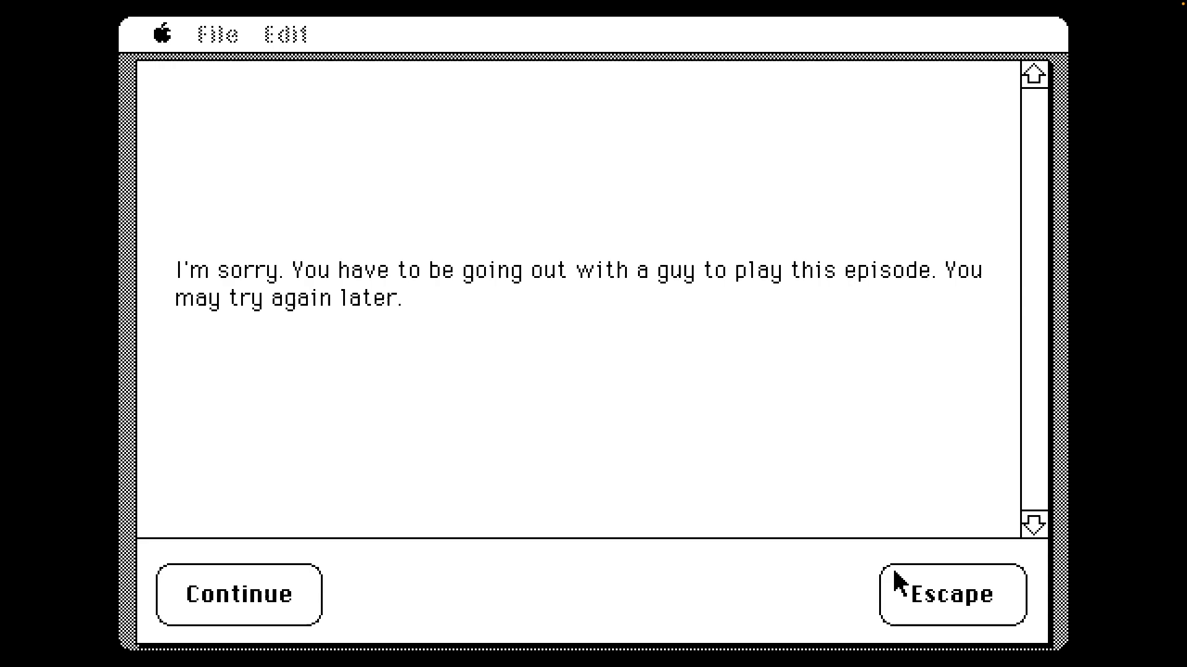
left_click(905, 594)
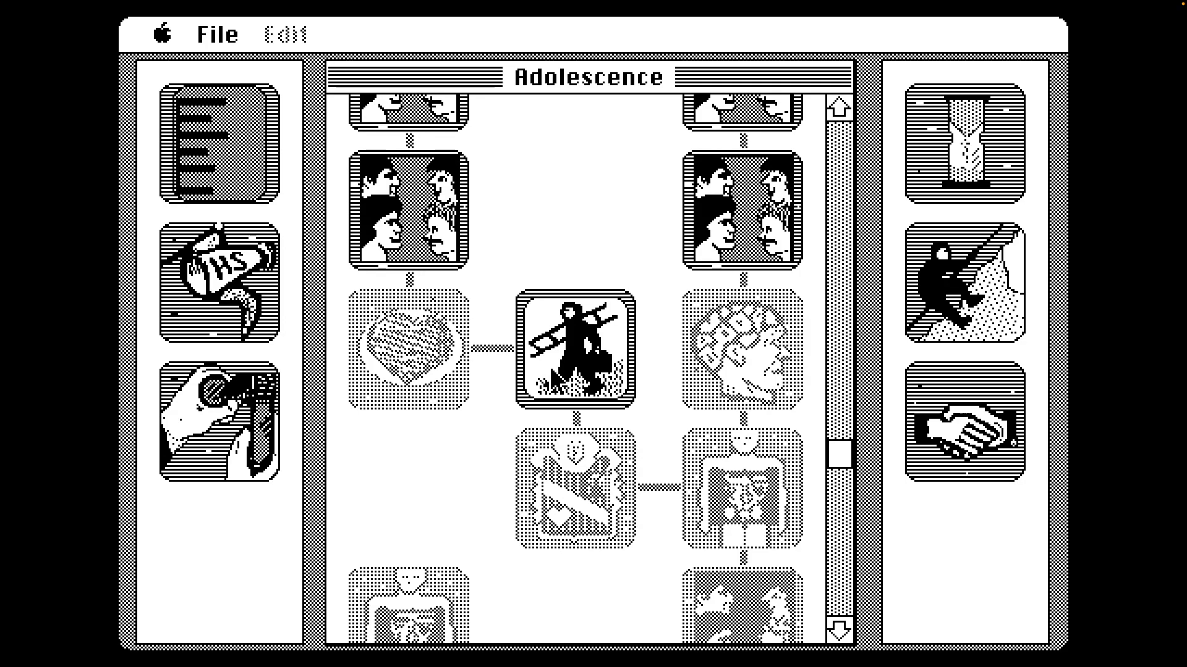
Answer the matchbook offer Not Interested and throw the matches out
left_click(574, 349)
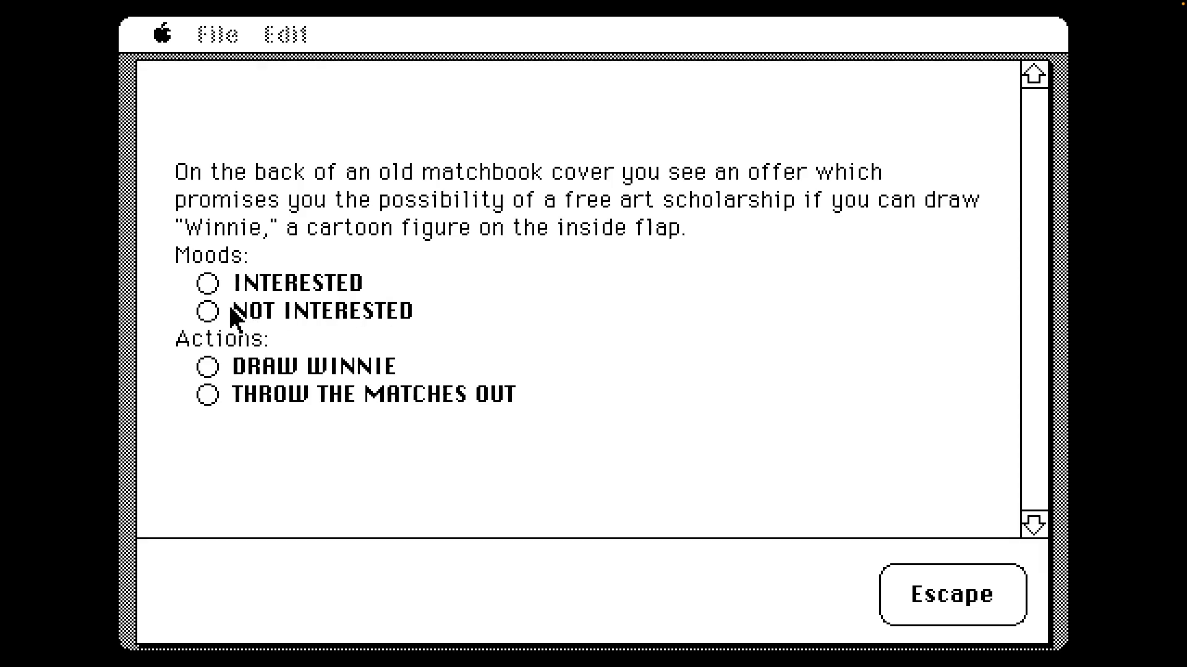
left_click(208, 312)
left_click(208, 395)
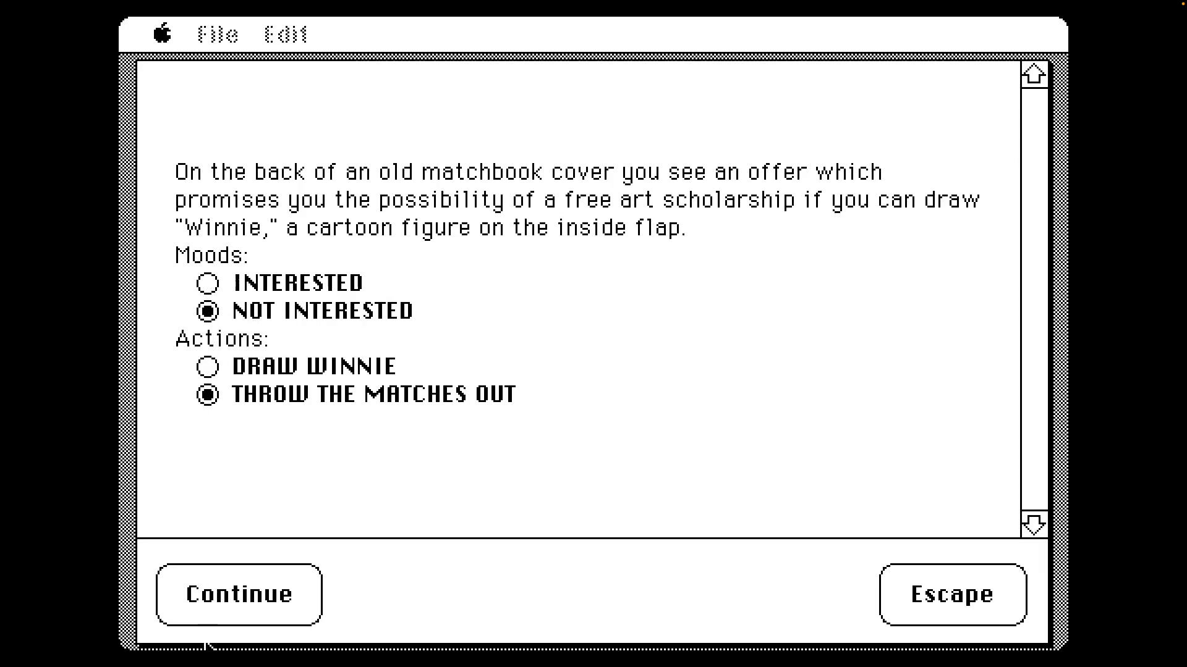
left_click(212, 597)
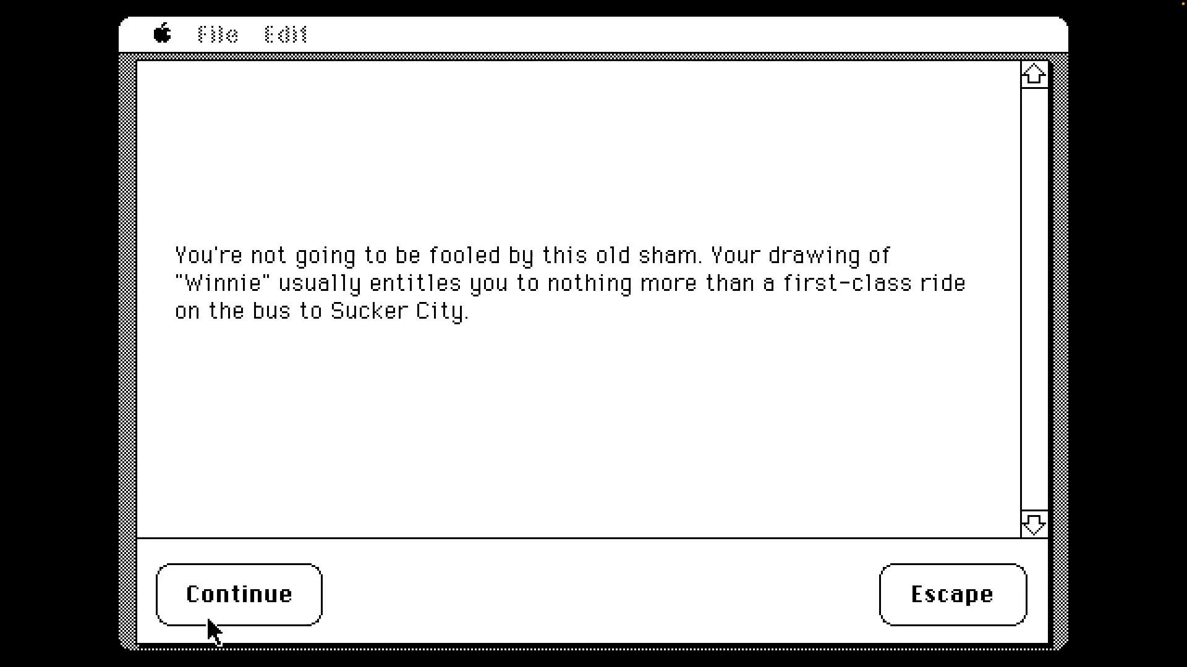
left_click(213, 622)
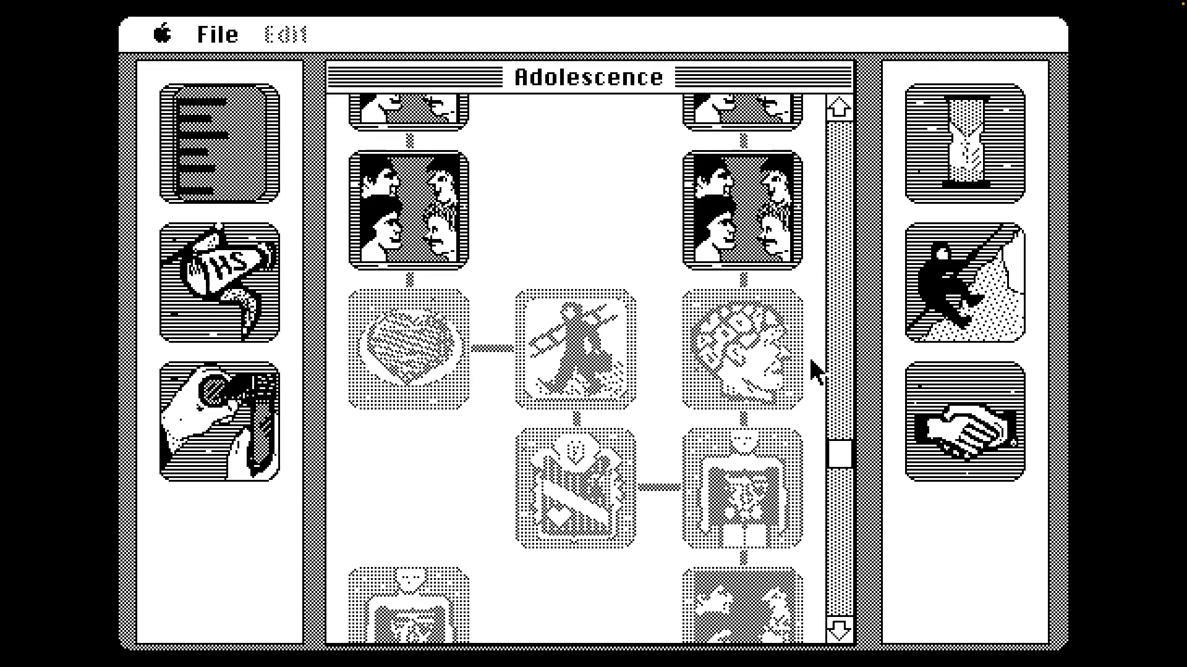
Meet Frank in school via Meet Someone and accept his date invitation
left_click(964, 422)
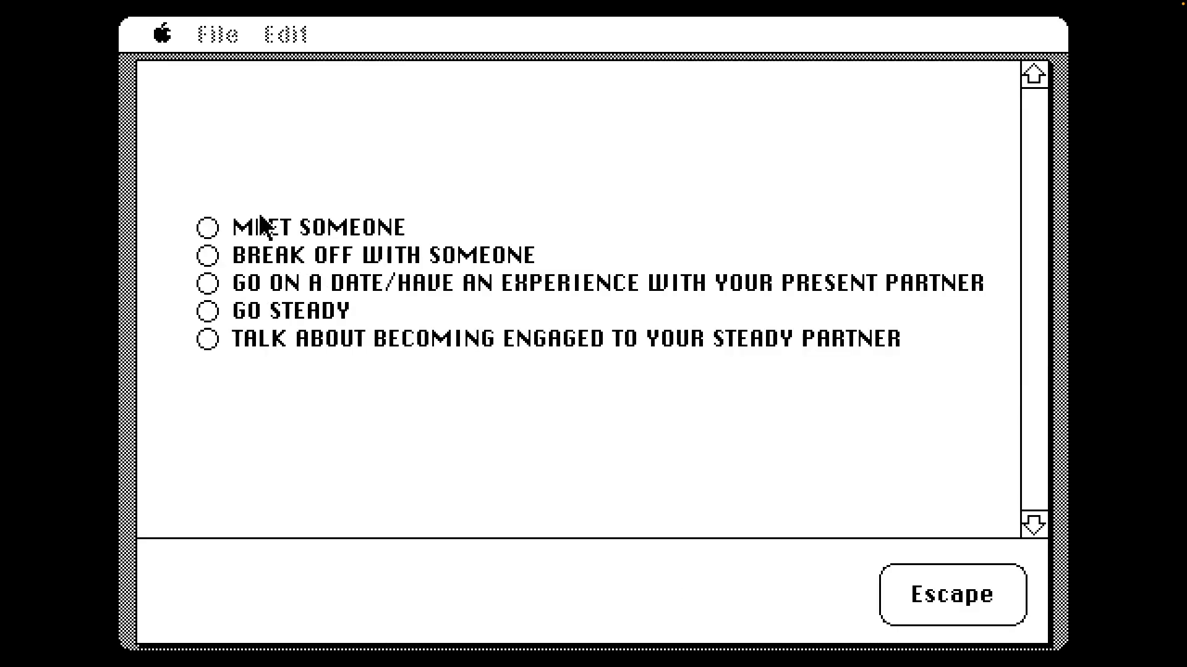
left_click(207, 228)
left_click(260, 594)
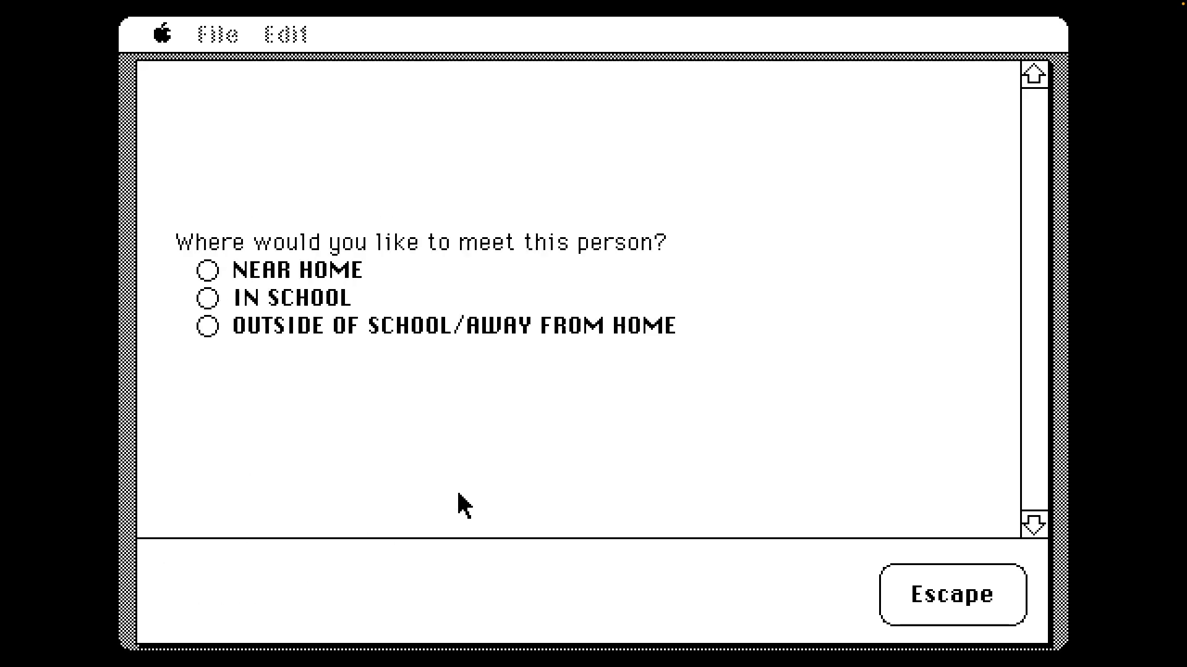
left_click(208, 297)
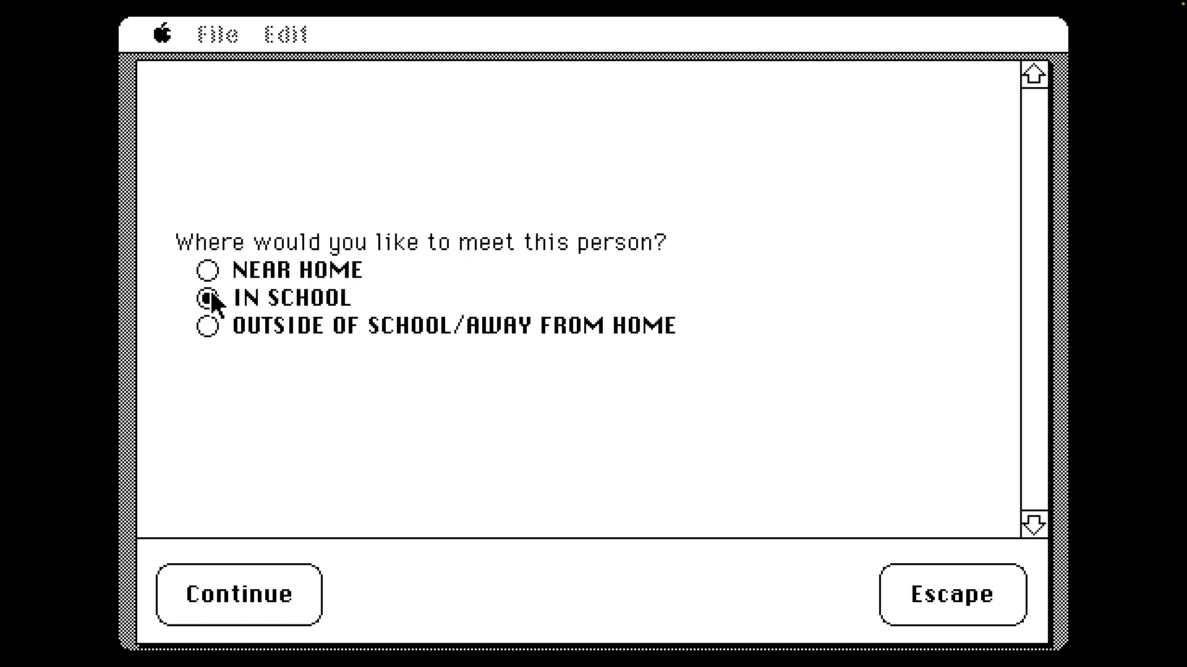
left_click(240, 592)
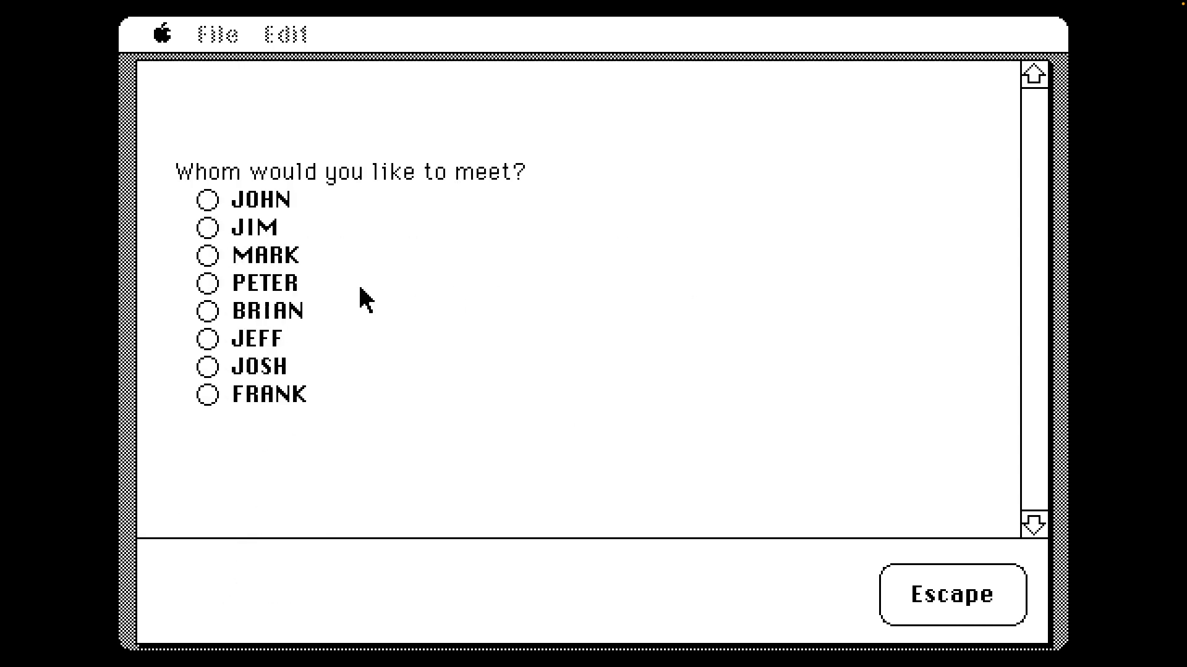
left_click(207, 395)
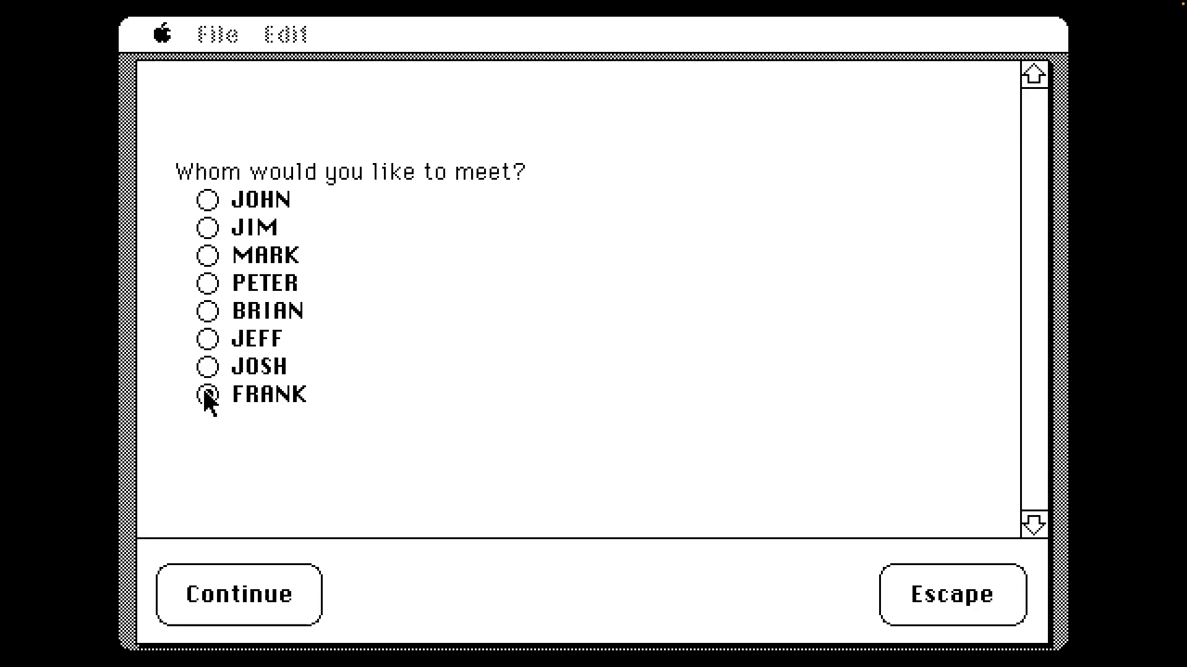
left_click(190, 584)
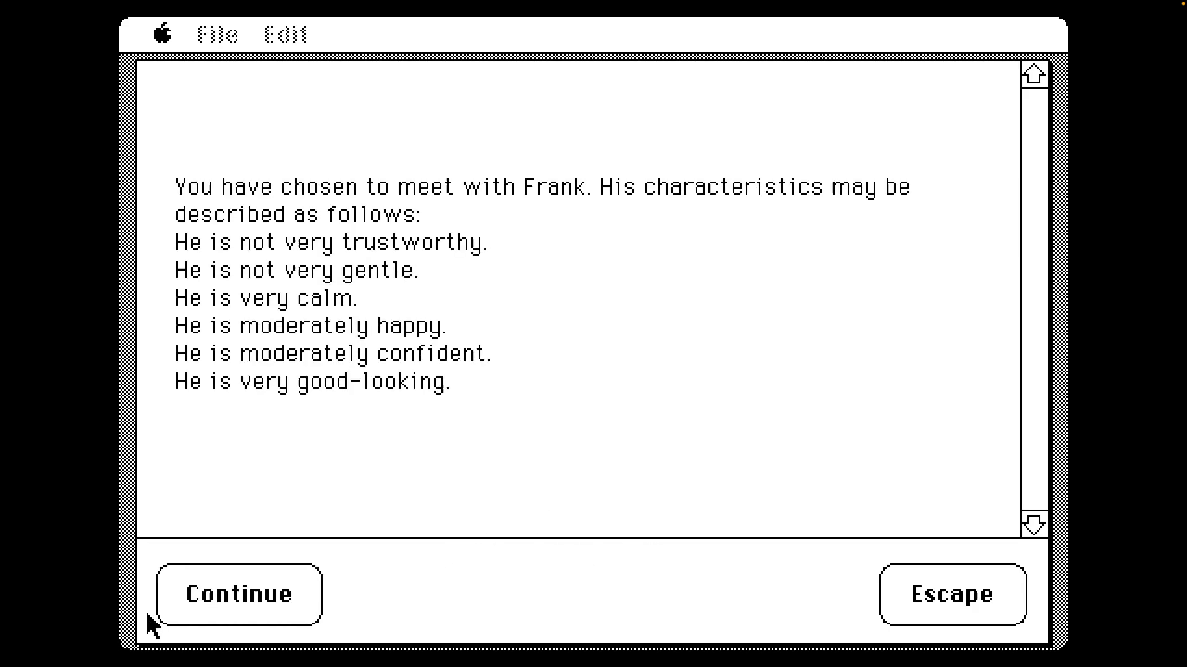
left_click(224, 610)
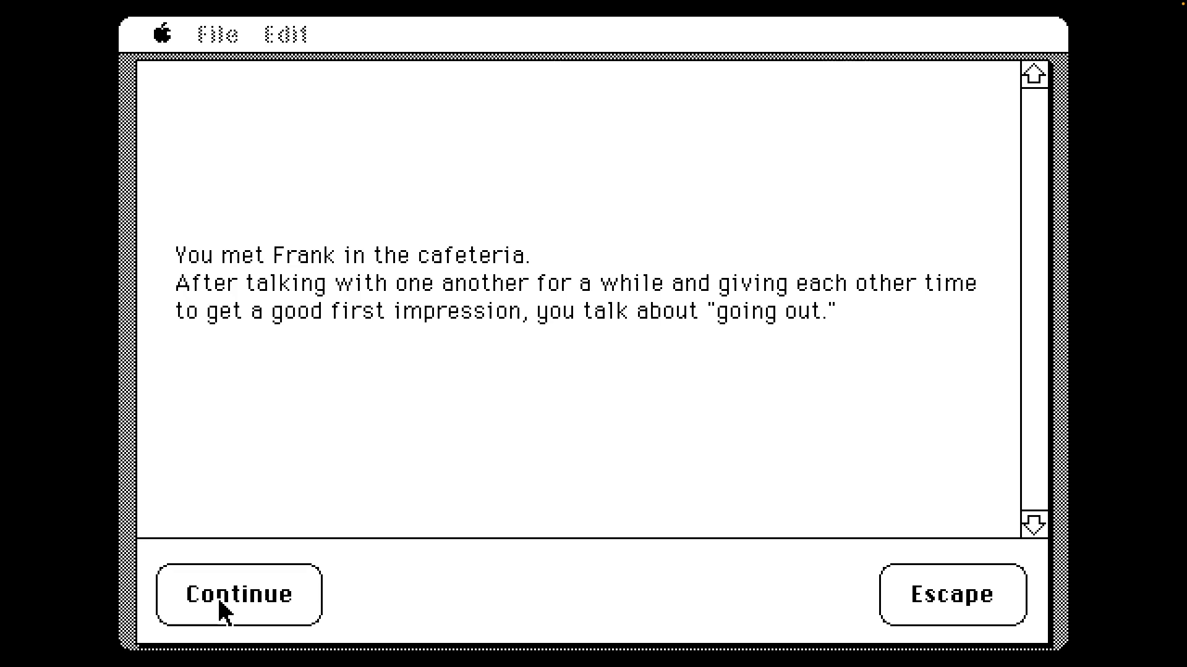
left_click(224, 610)
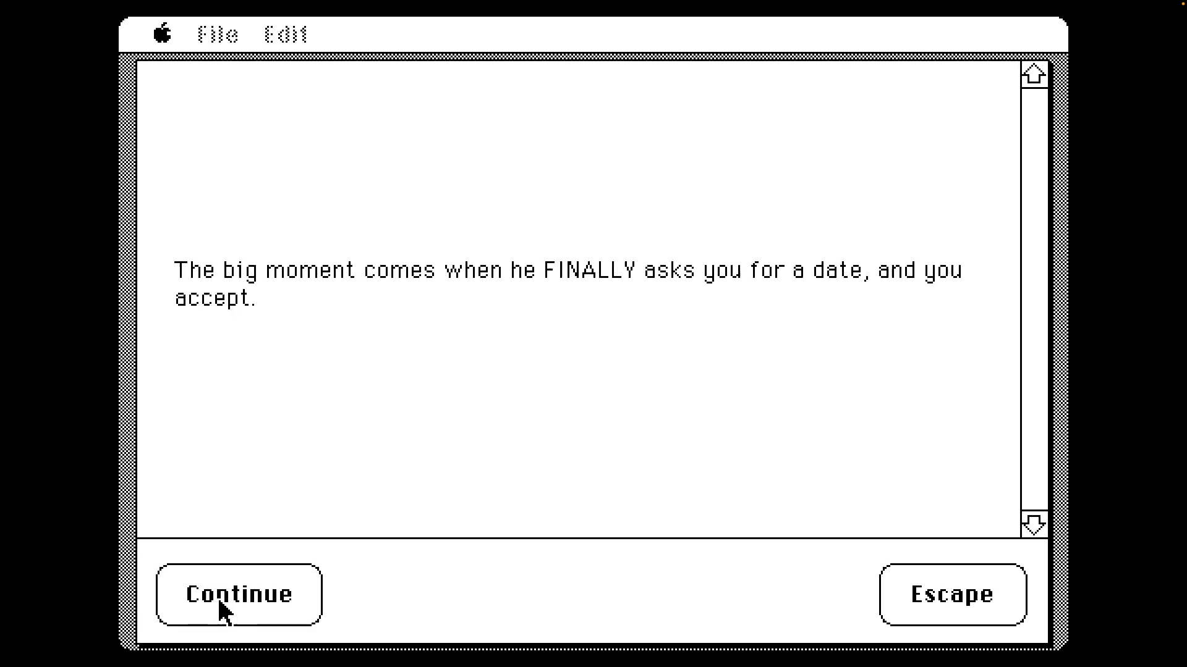
left_click(224, 611)
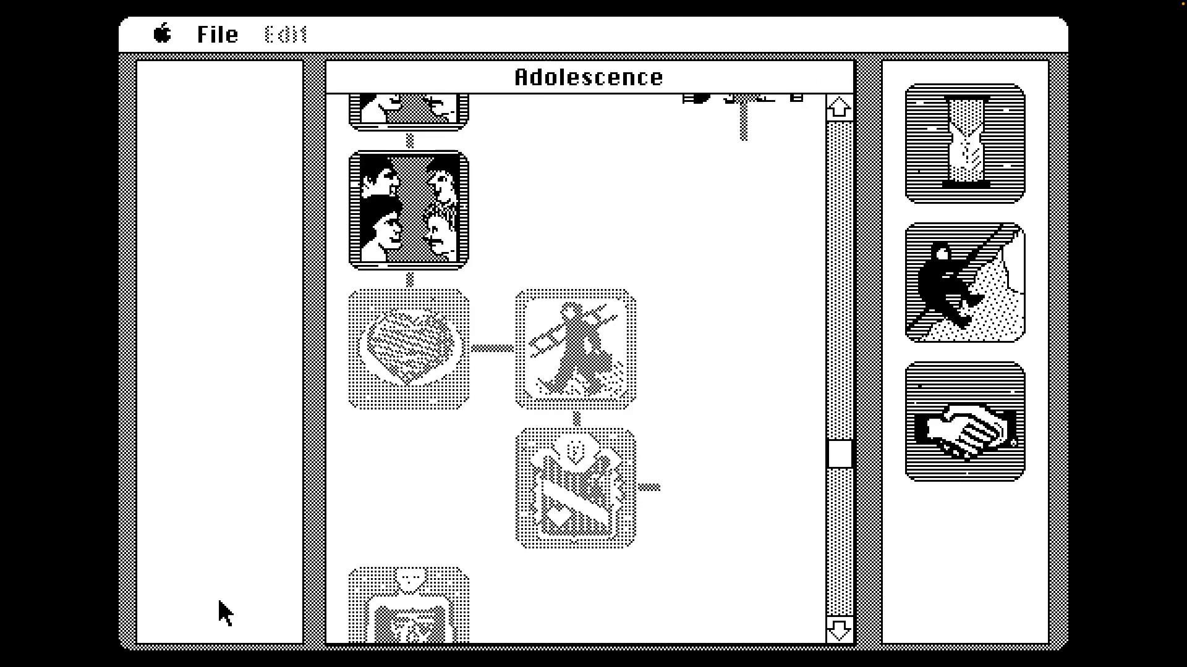
Review the character's profile, personality stats and possessions summaries
left_click(220, 143)
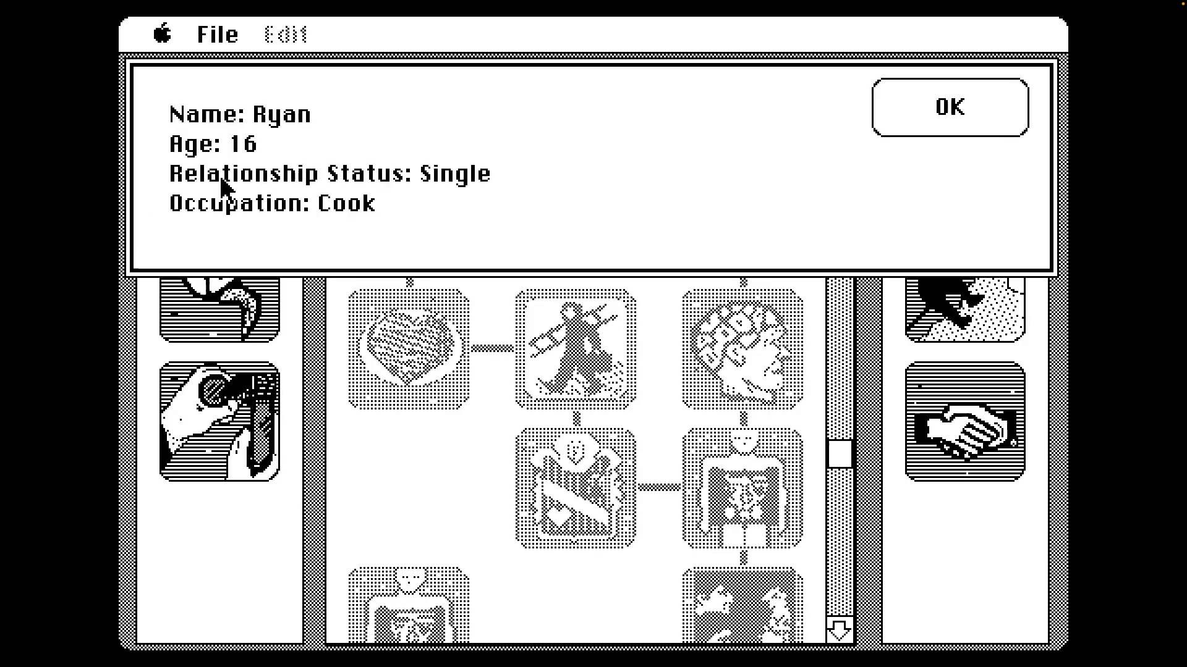
left_click(949, 109)
left_click(950, 109)
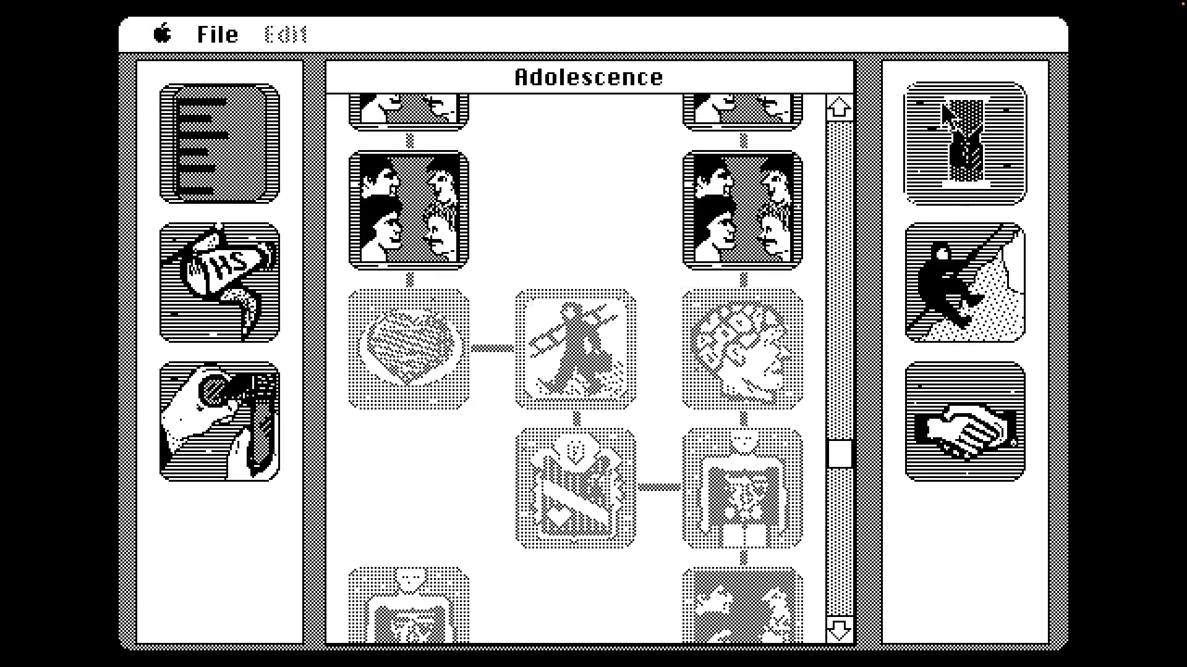
Buy the boyfriend a cheaper gift instead of the expensive car stereo
left_click(314, 329)
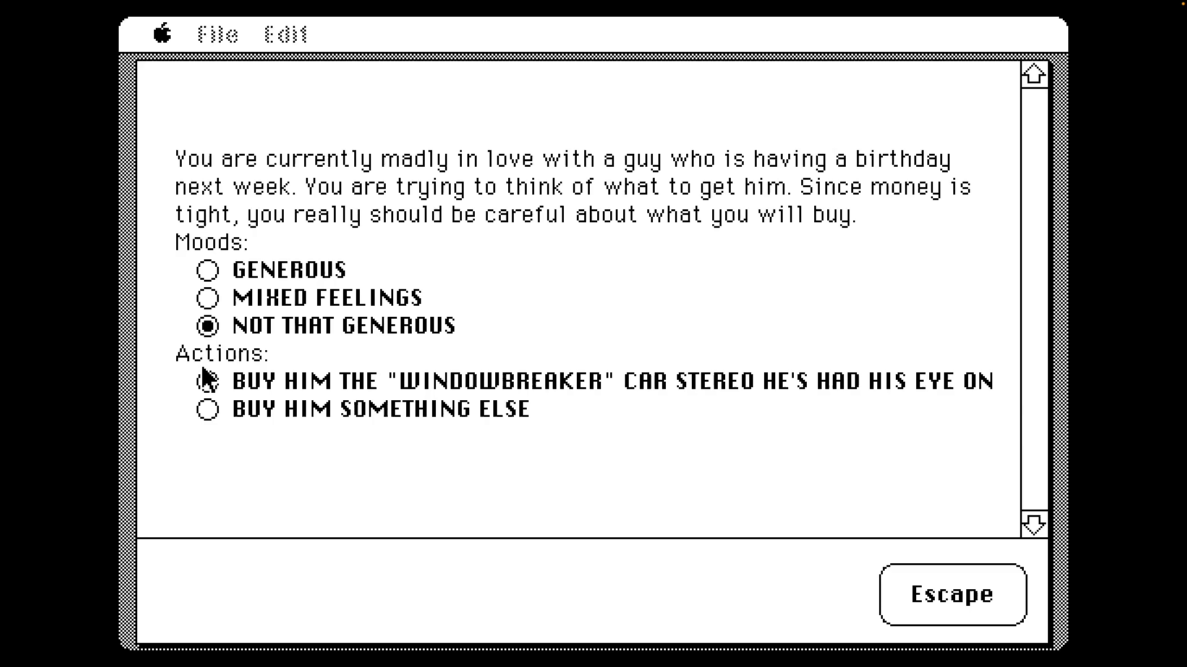
left_click(208, 409)
left_click(226, 594)
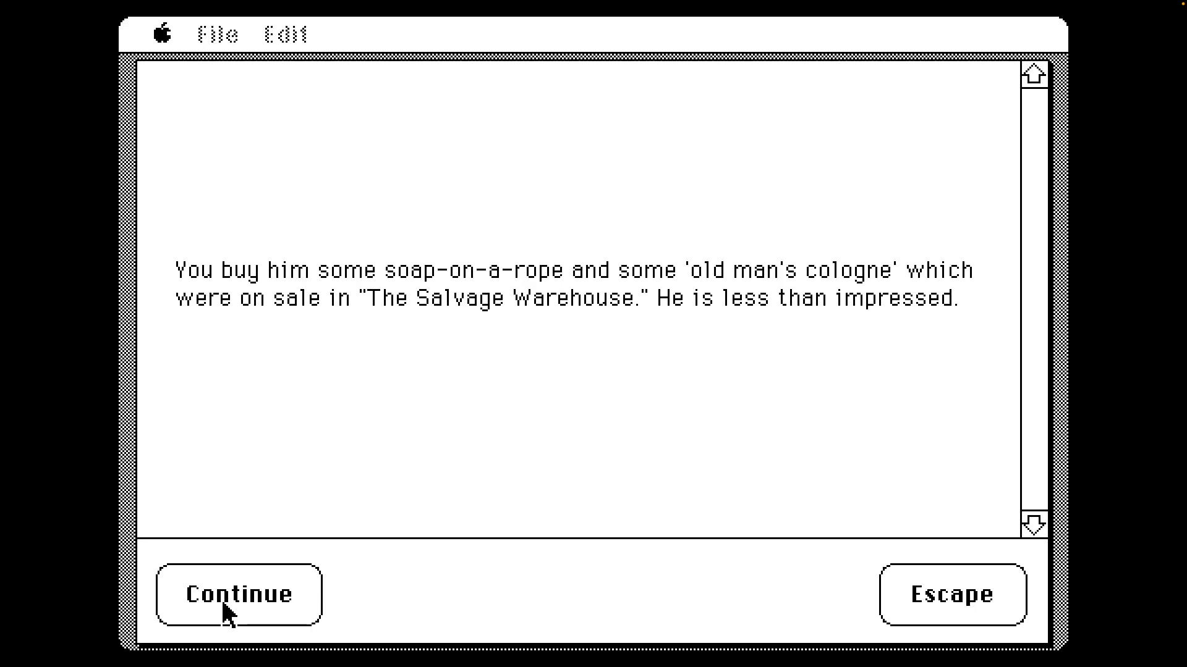
left_click(229, 608)
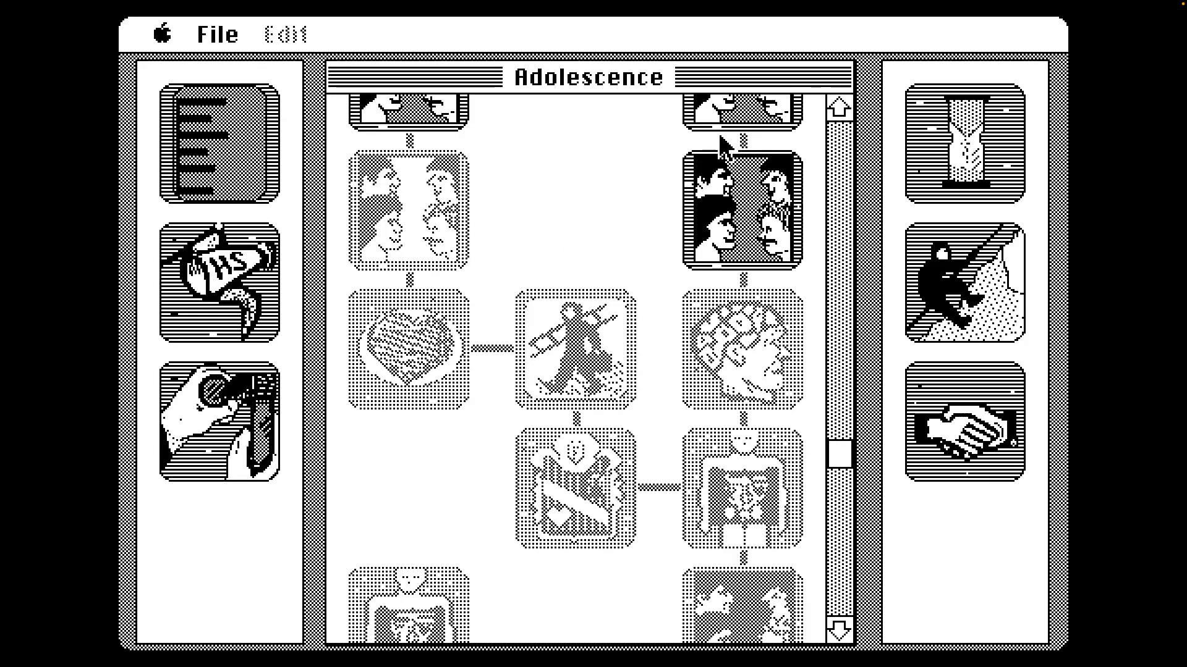
left_click(839, 109)
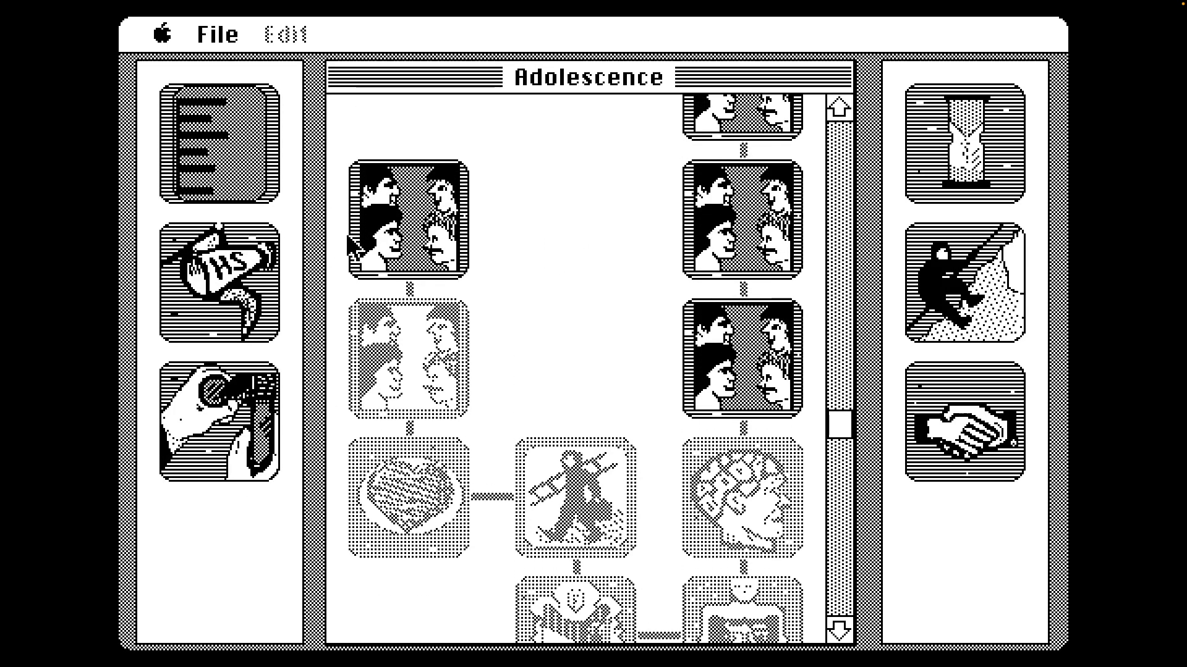
Open the best-friend episode, ask what's wrong, and keep pressing her to talk
double_click(408, 220)
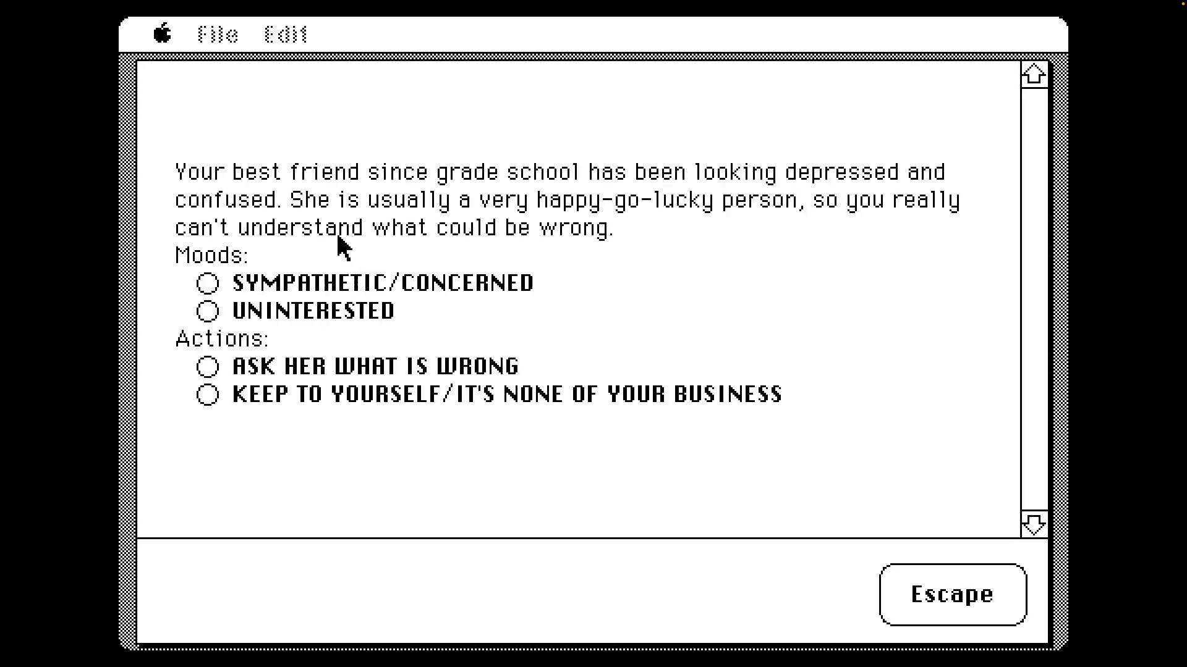
left_click(208, 310)
left_click(208, 367)
left_click(237, 594)
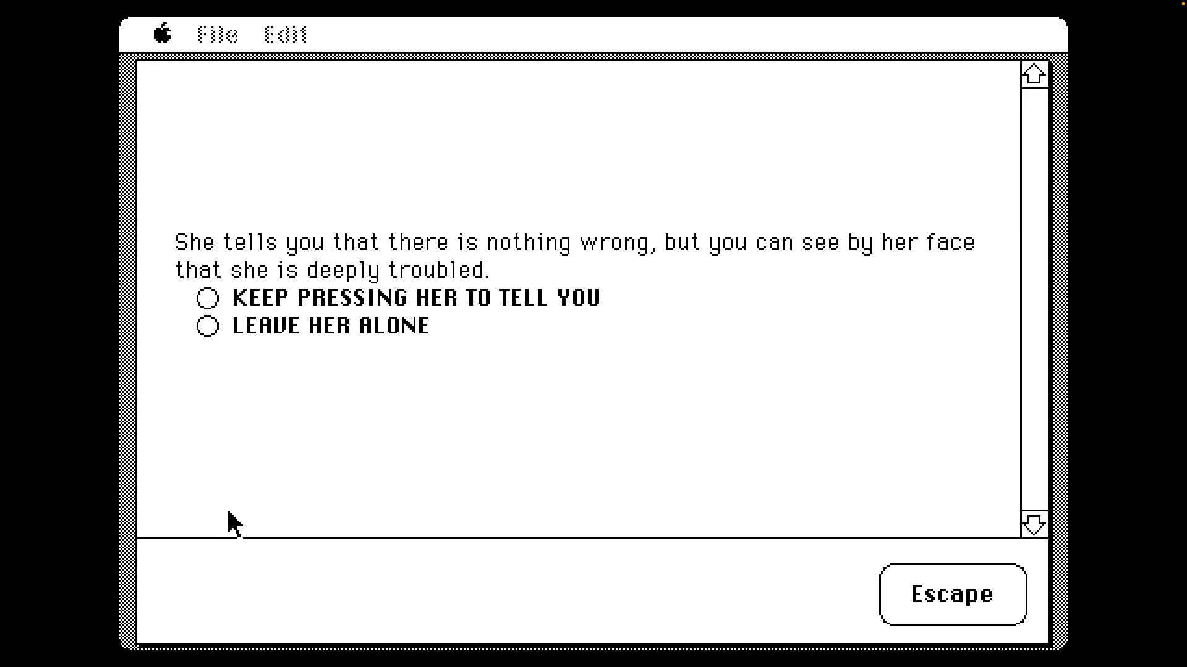
left_click(207, 298)
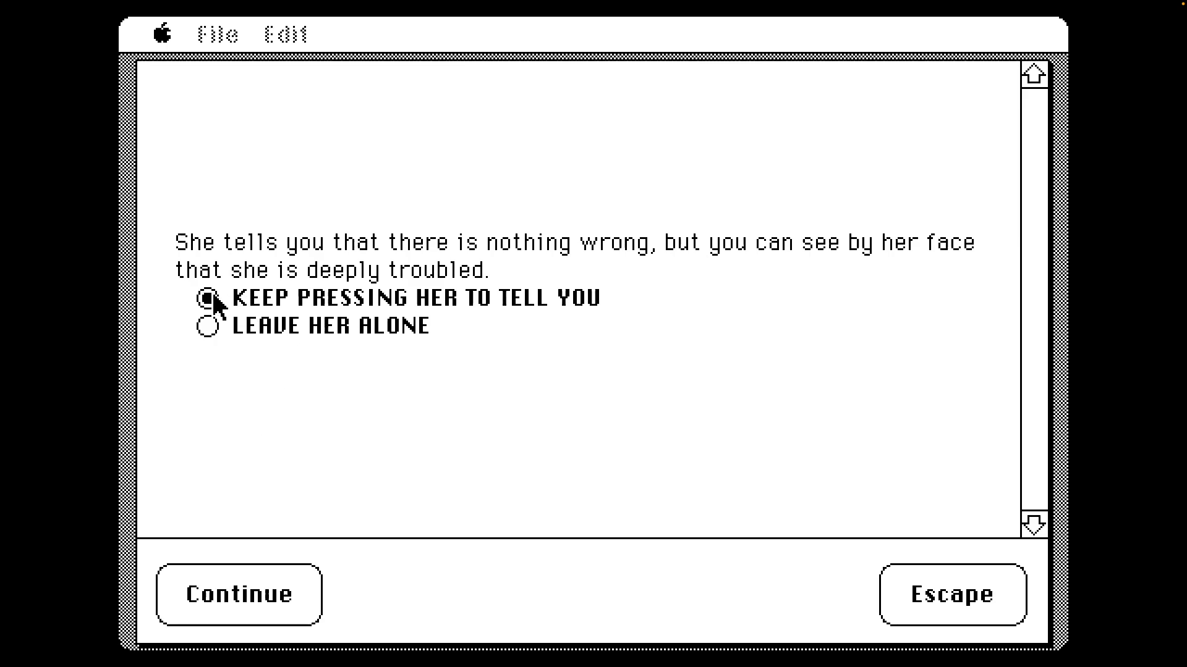
left_click(237, 594)
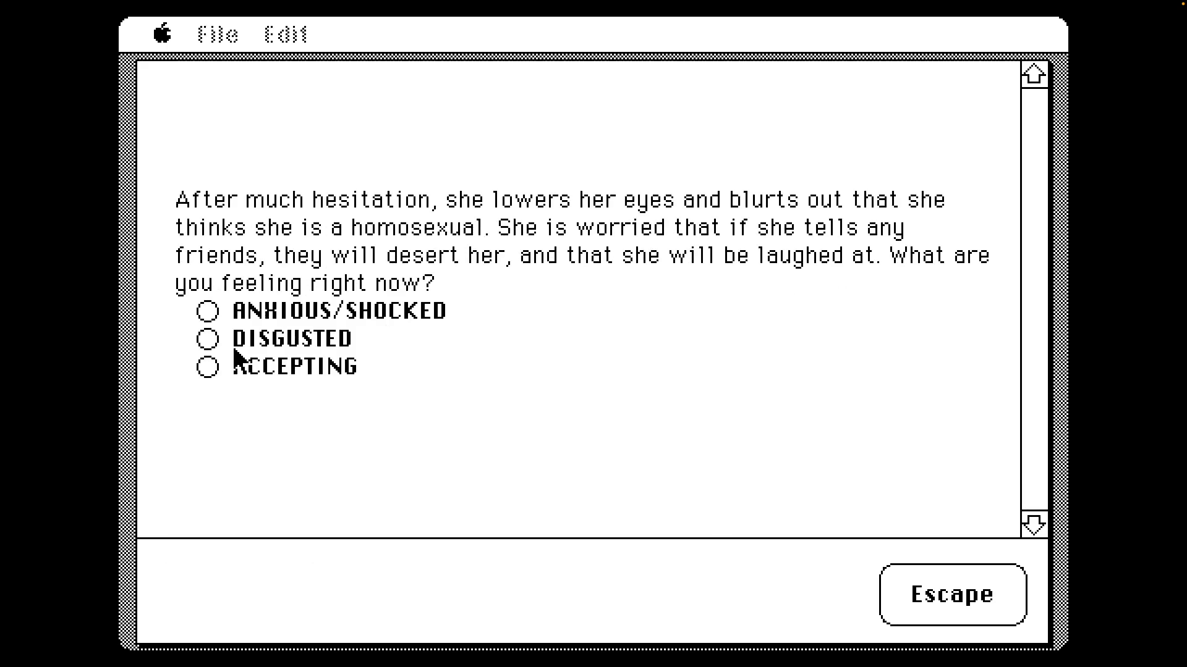
Answer Accepting, sympathize with her, and continue until the friendship dwindles
left_click(208, 367)
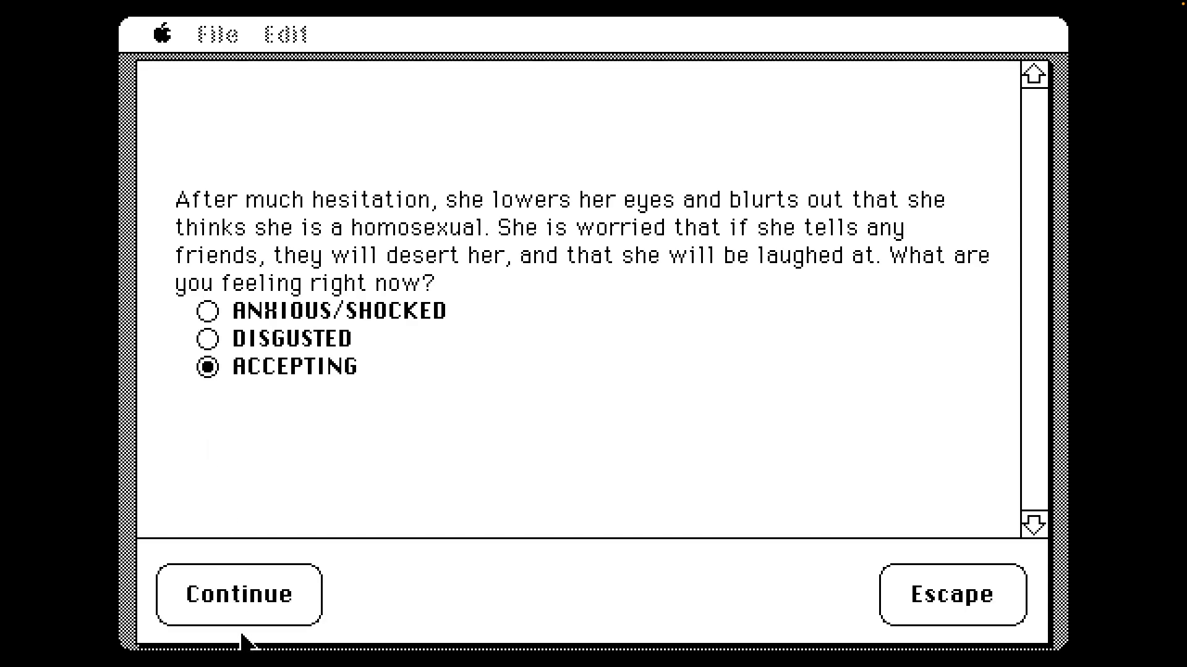
left_click(241, 603)
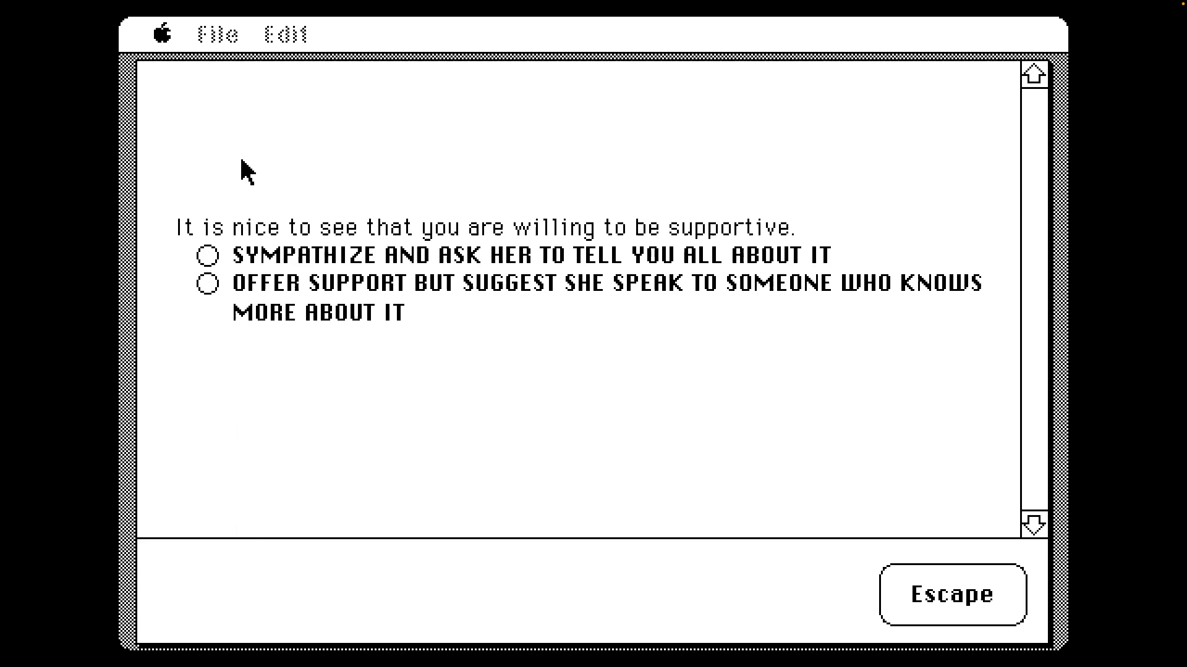
left_click(207, 257)
left_click(276, 607)
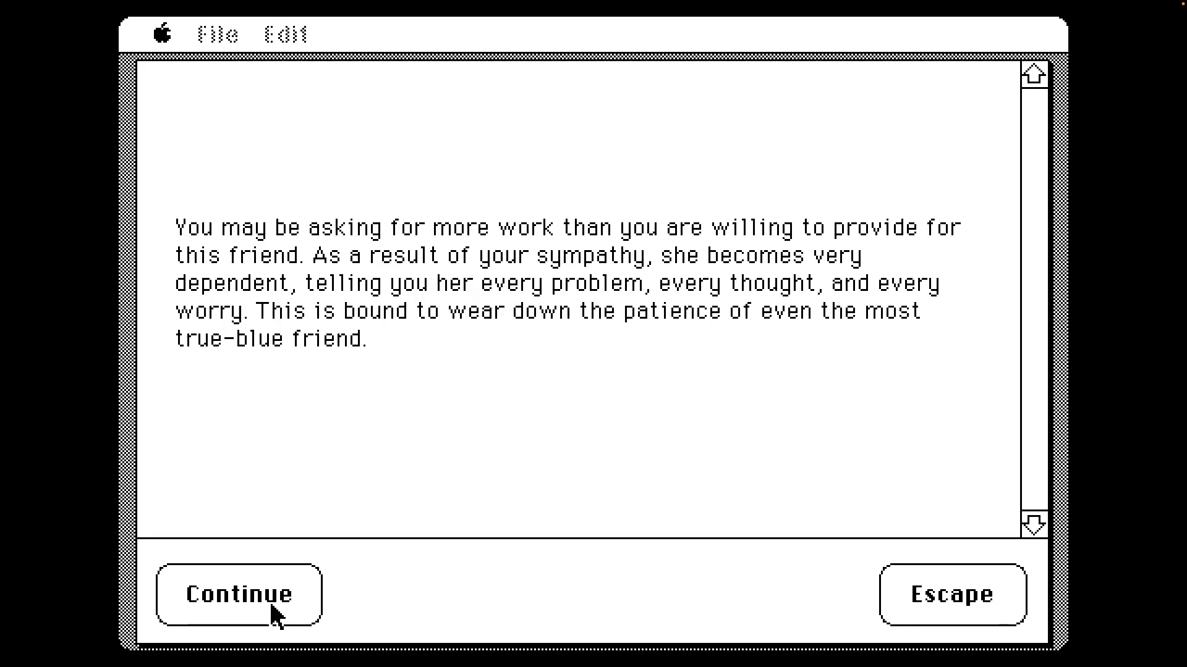
left_click(277, 614)
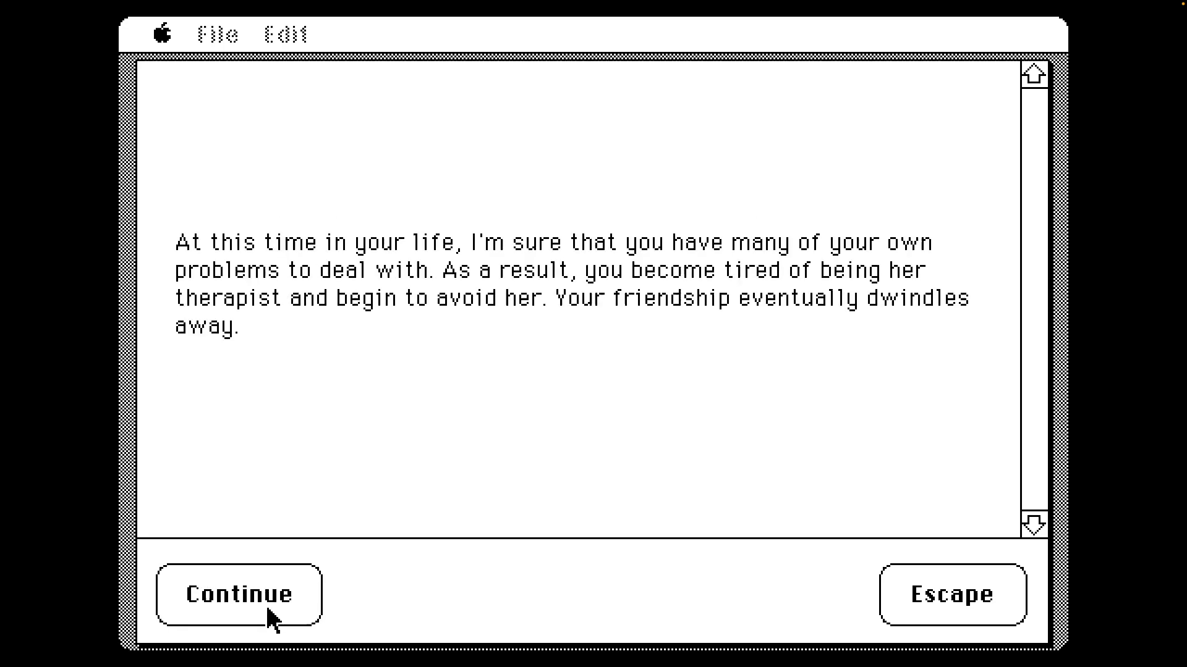
left_click(274, 620)
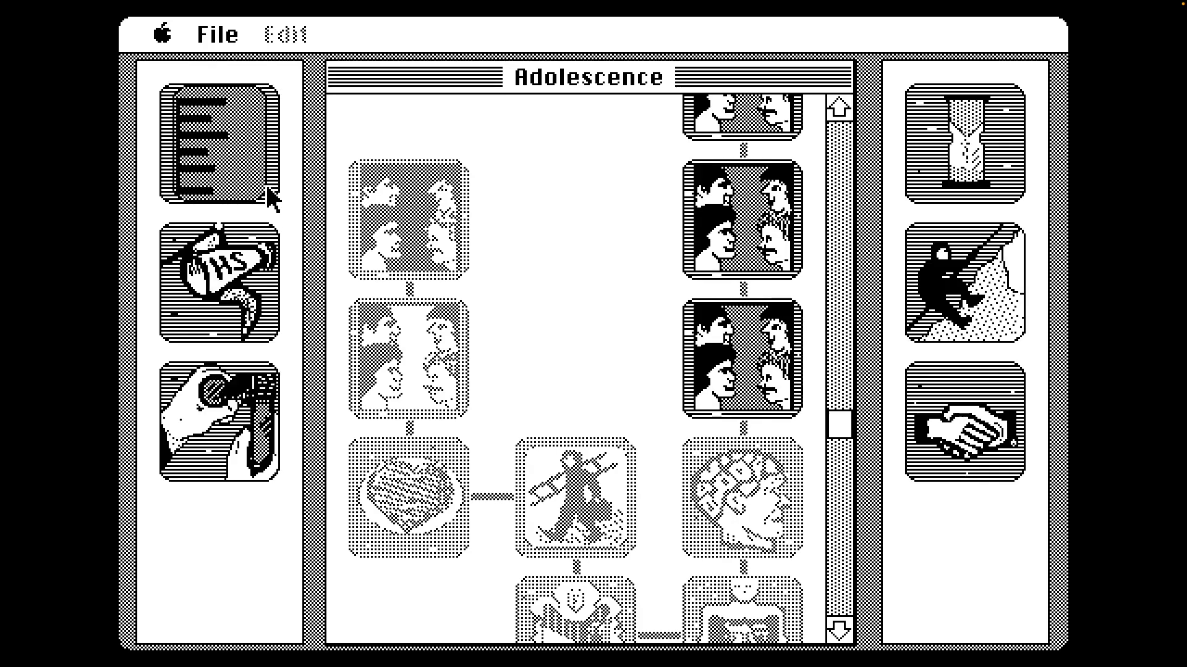
Befriend the new Chinese student: Sympathetic mood, Try to Make Friends, then Keep Trying
left_click(720, 351)
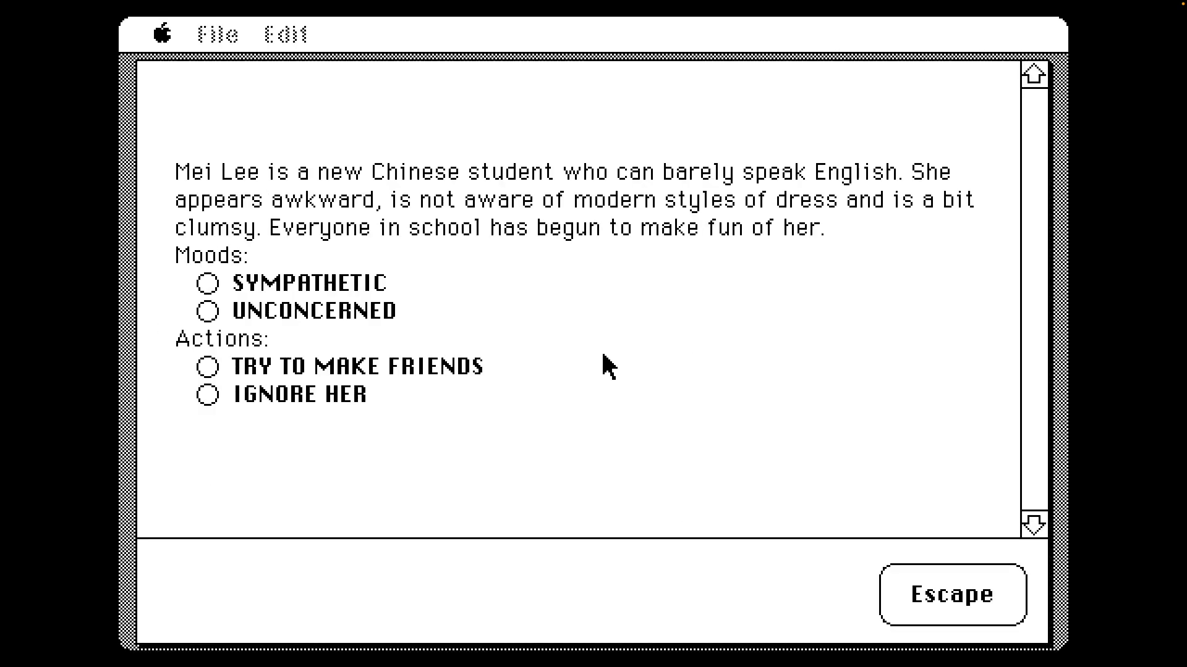
left_click(207, 285)
left_click(208, 367)
left_click(237, 593)
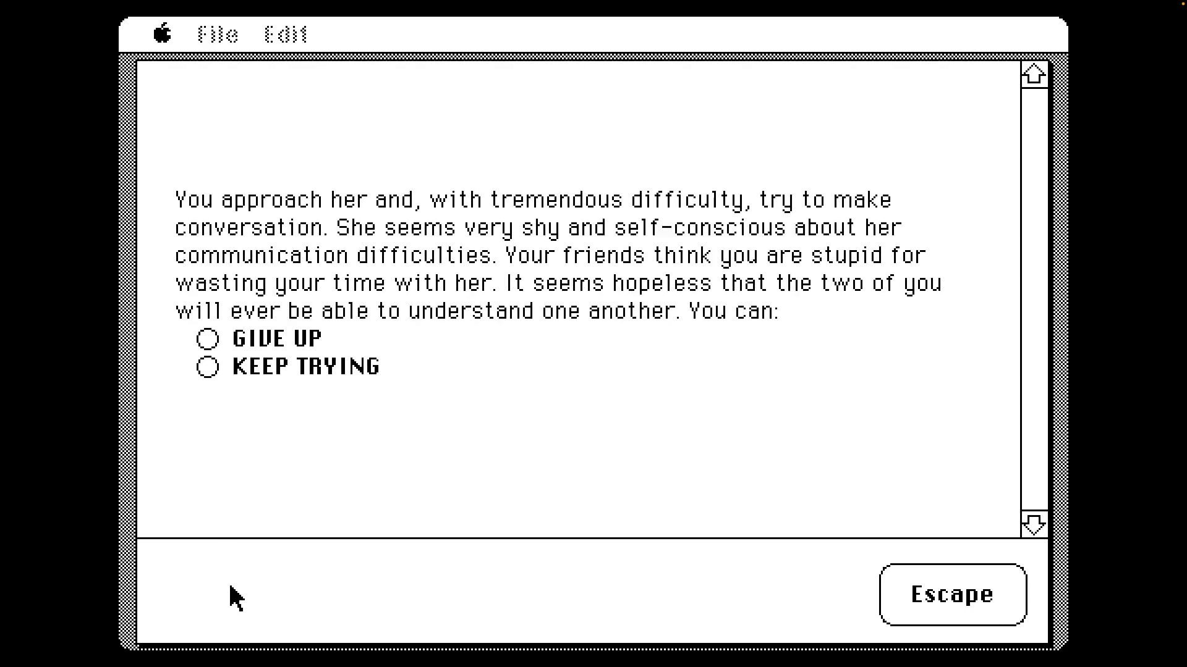
left_click(207, 367)
left_click(279, 603)
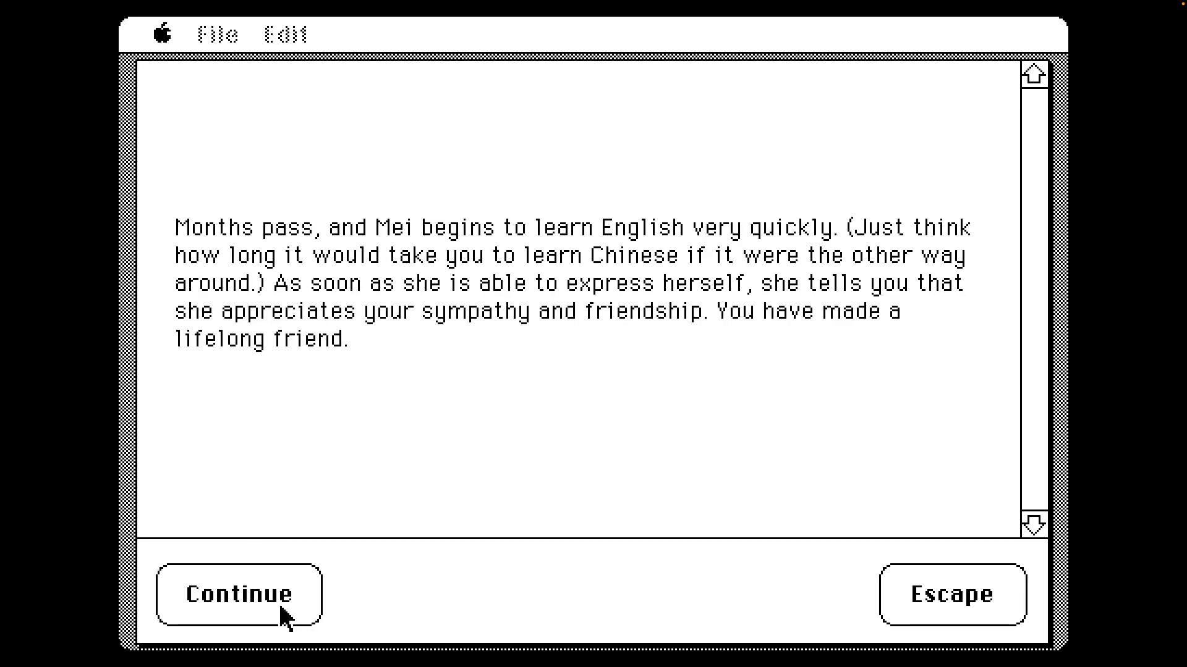
left_click(286, 616)
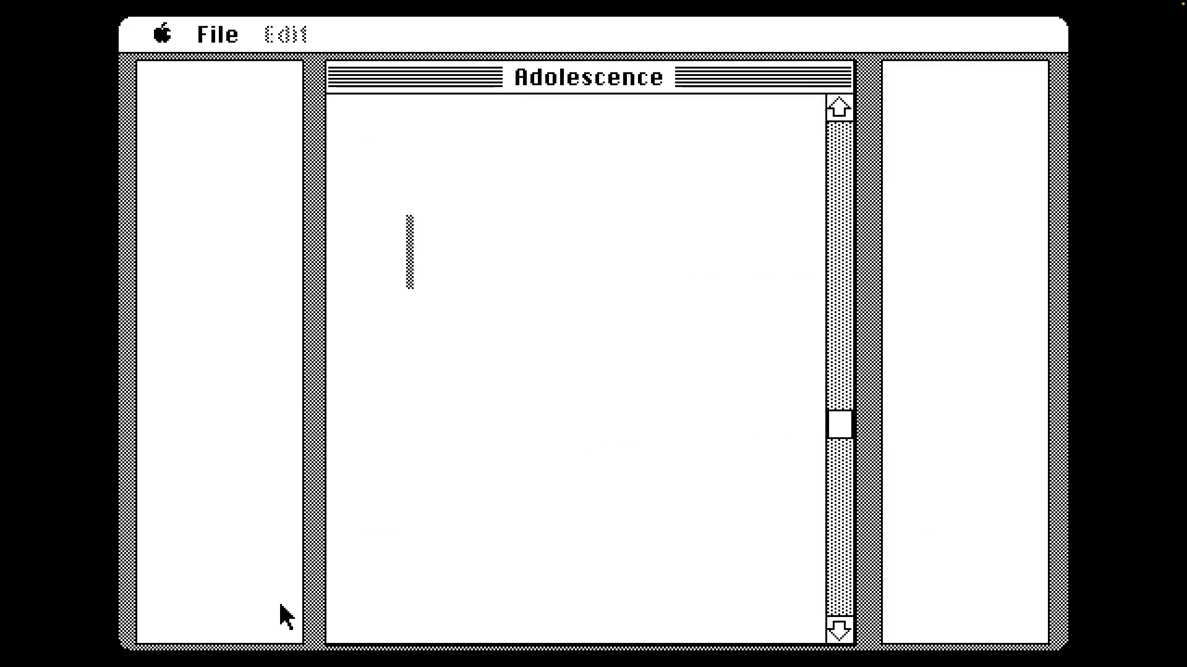
Take responsibility and train the dog, then dispose of the pillow and admit it
left_click(838, 109)
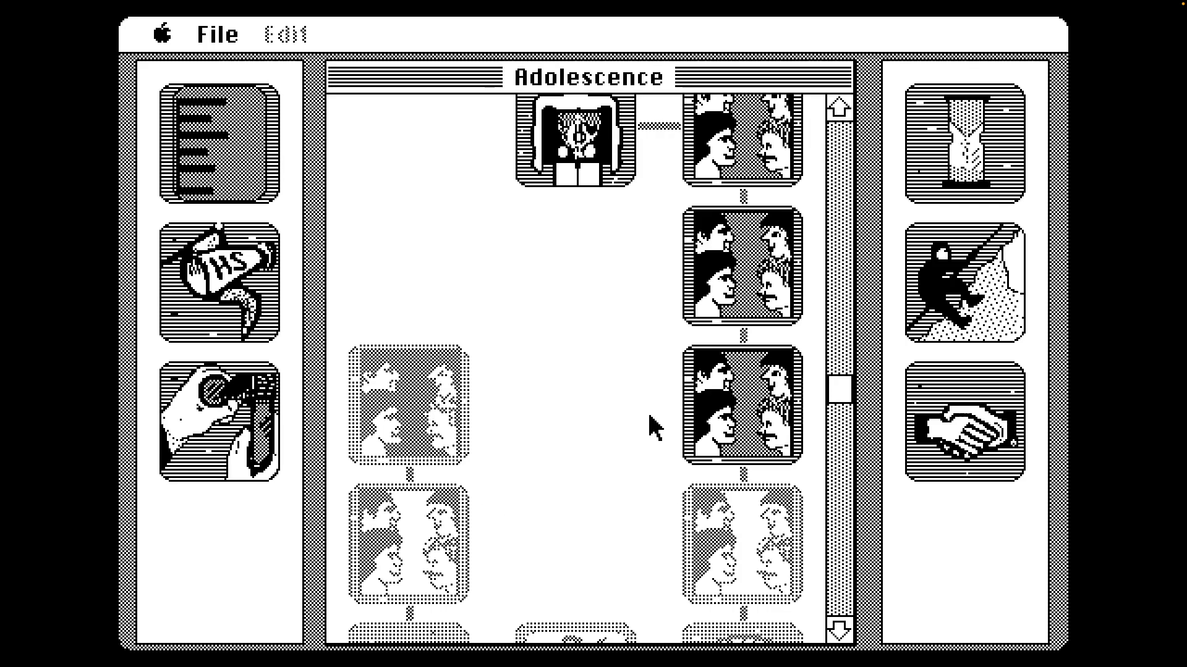
left_click(723, 417)
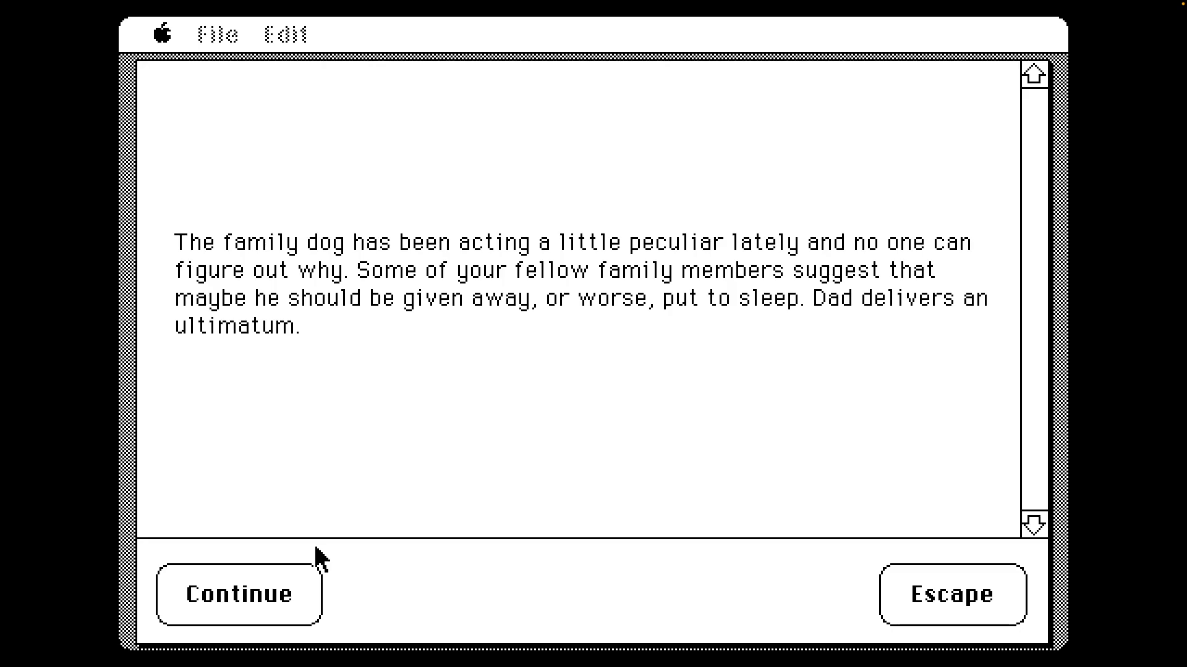
left_click(271, 605)
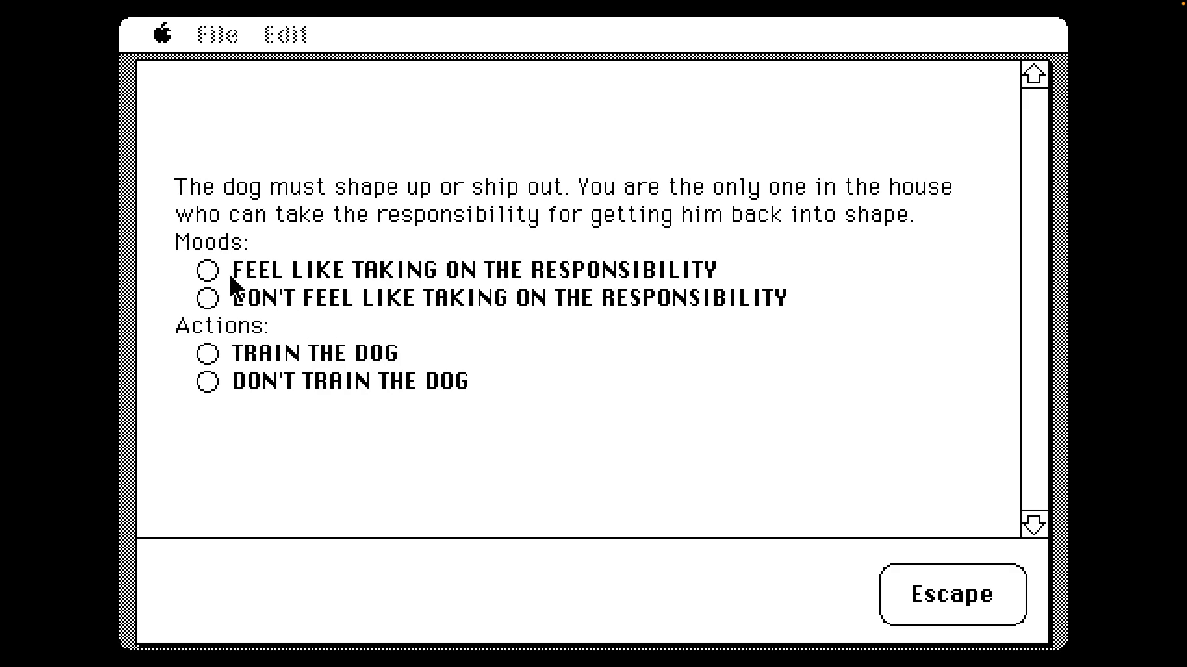
left_click(208, 272)
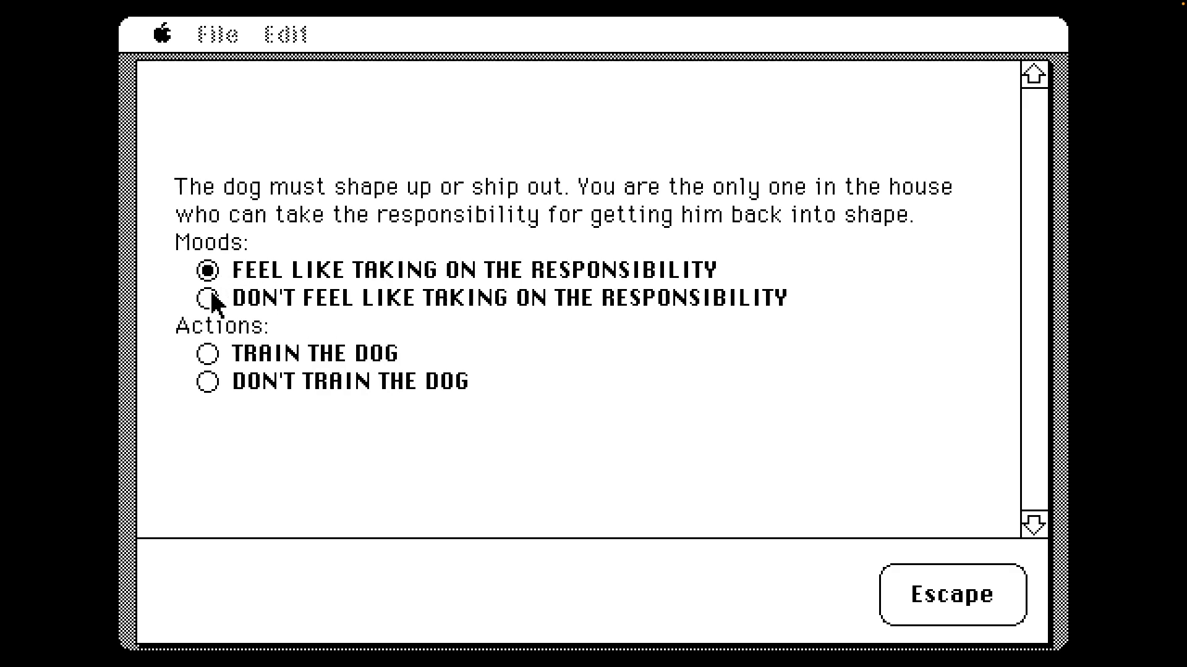
left_click(209, 354)
left_click(220, 594)
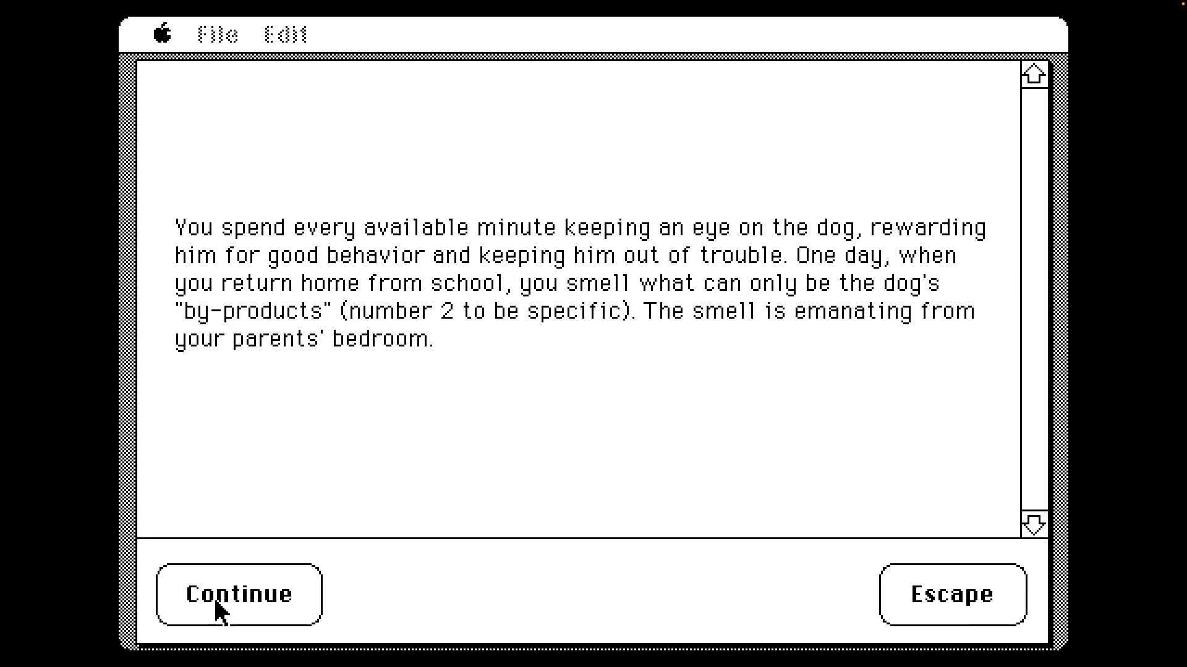
left_click(221, 609)
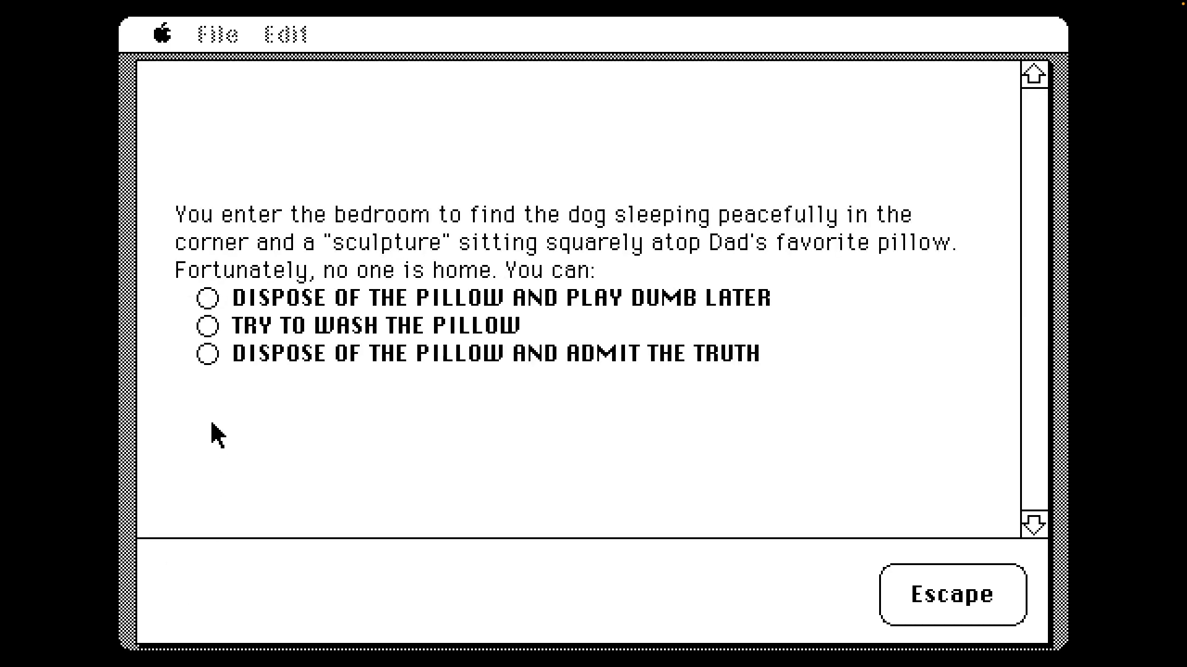
left_click(208, 354)
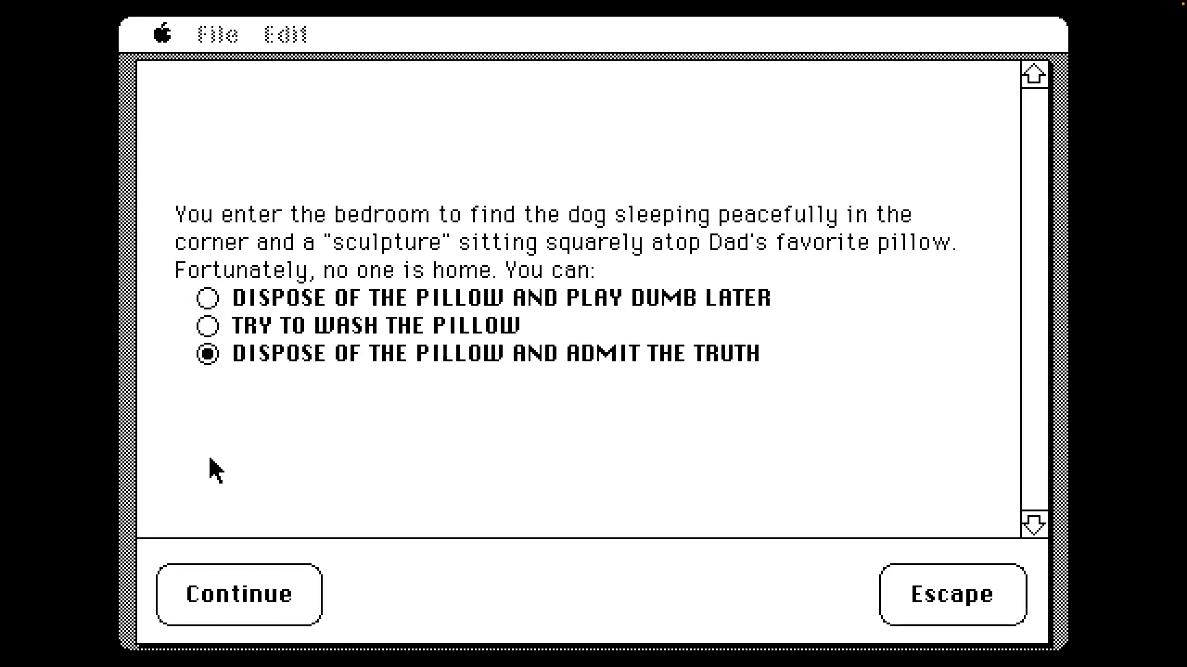
left_click(217, 603)
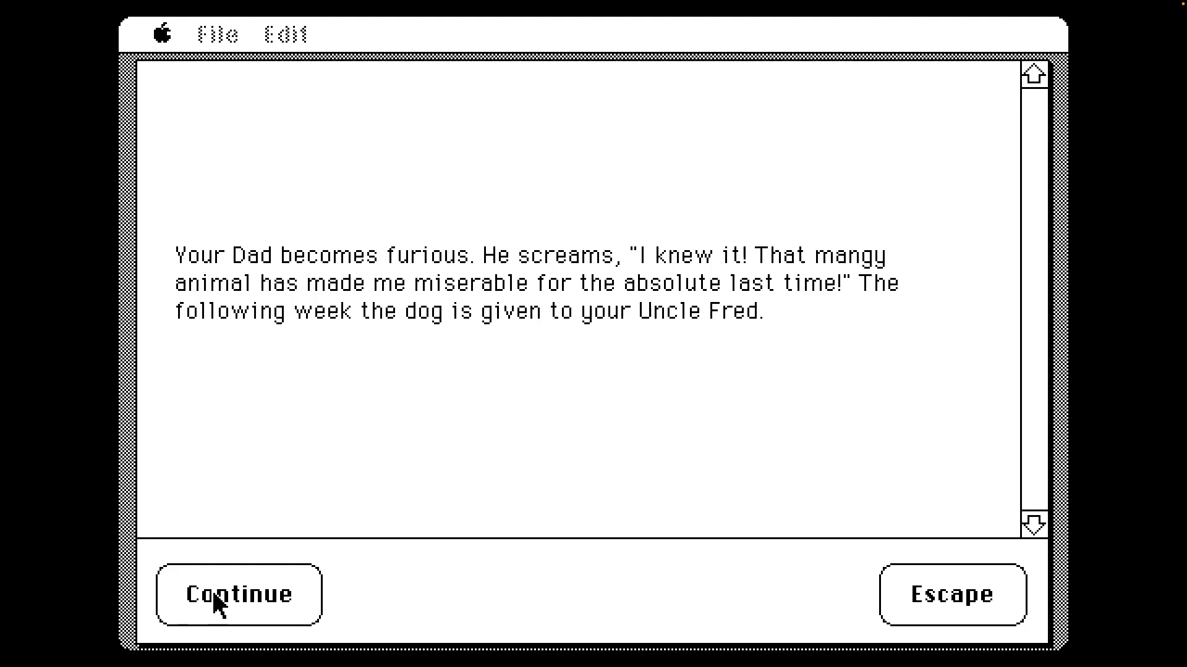
left_click(216, 603)
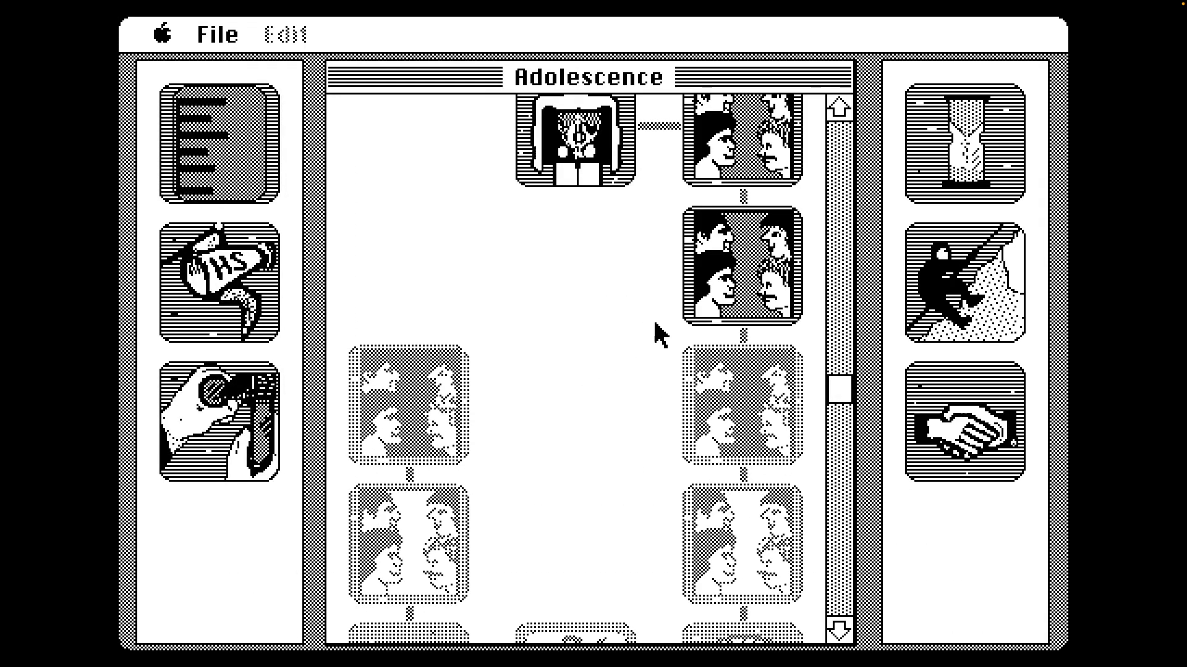
Answer the cousin's wig offer with an Interested mood and Accept the Wigs
left_click(575, 139)
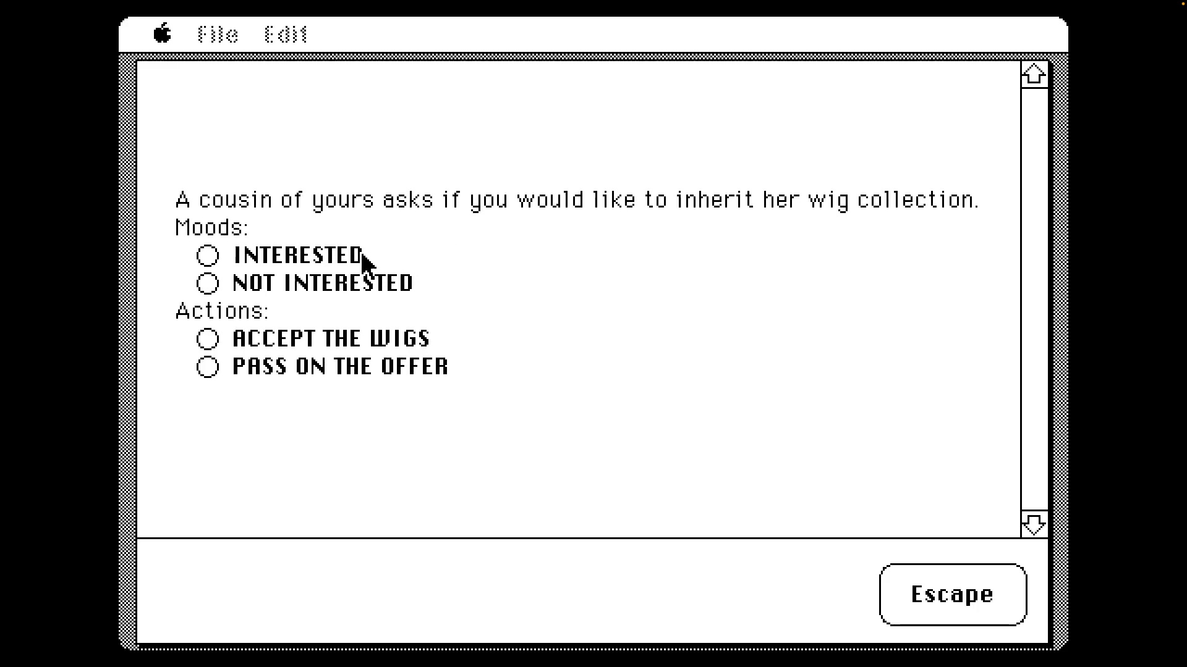
left_click(207, 256)
left_click(208, 338)
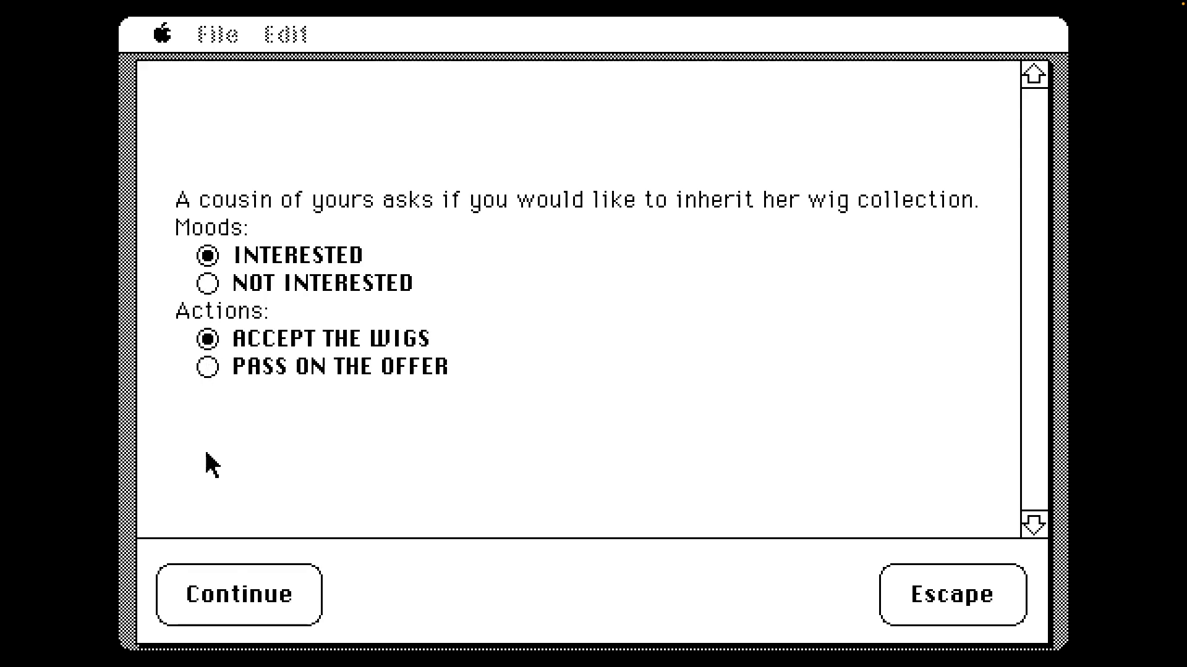
left_click(220, 586)
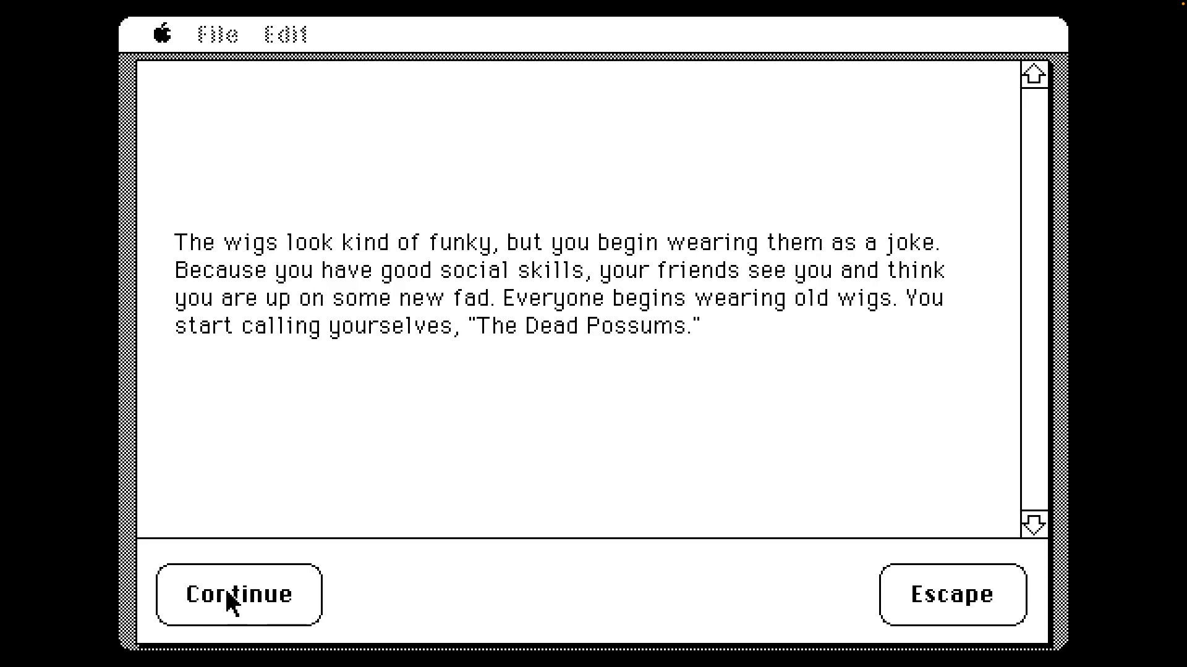
left_click(232, 598)
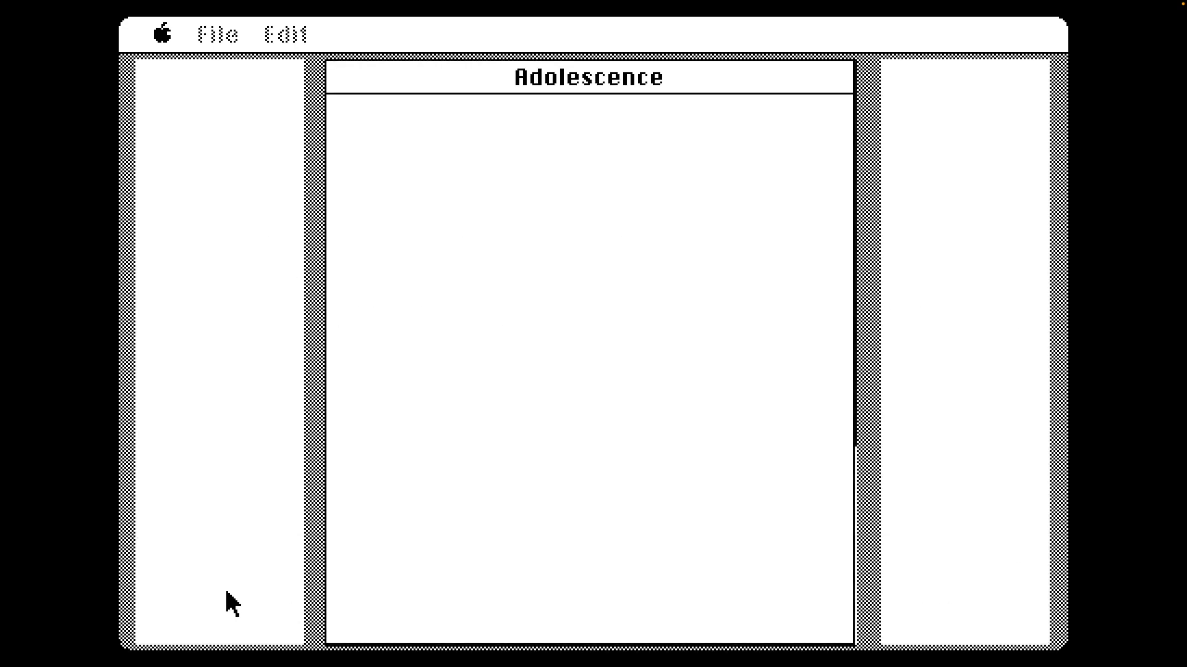
Call the radio show about the announcement and keep calling until getting through
left_click(691, 283)
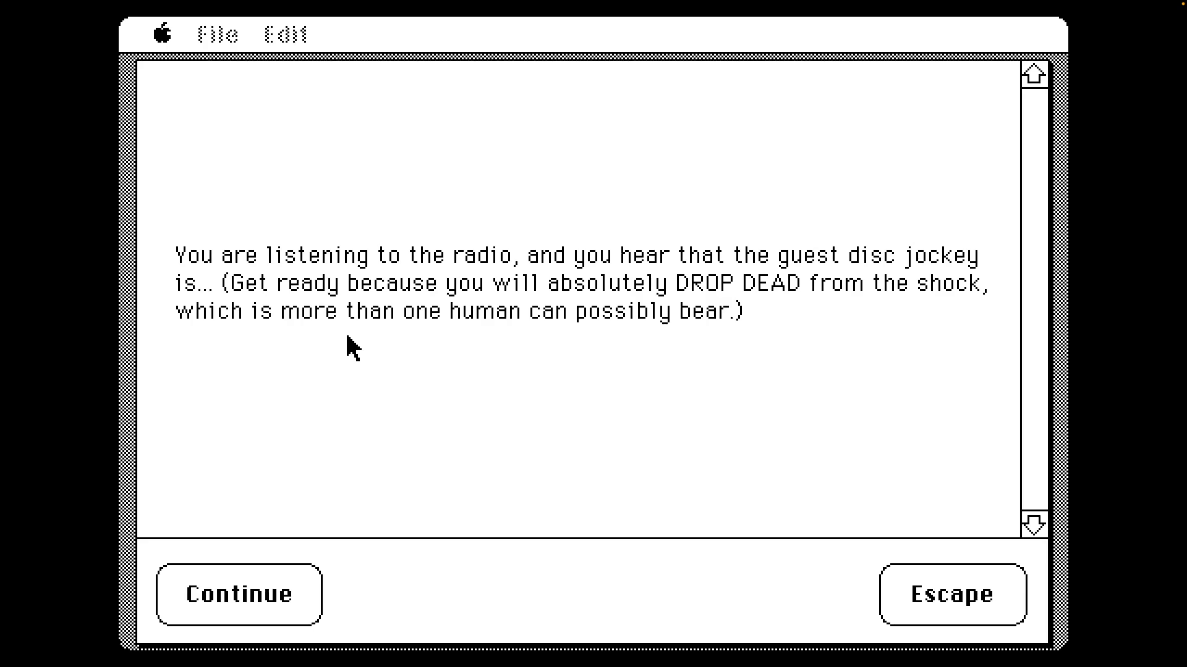
left_click(235, 598)
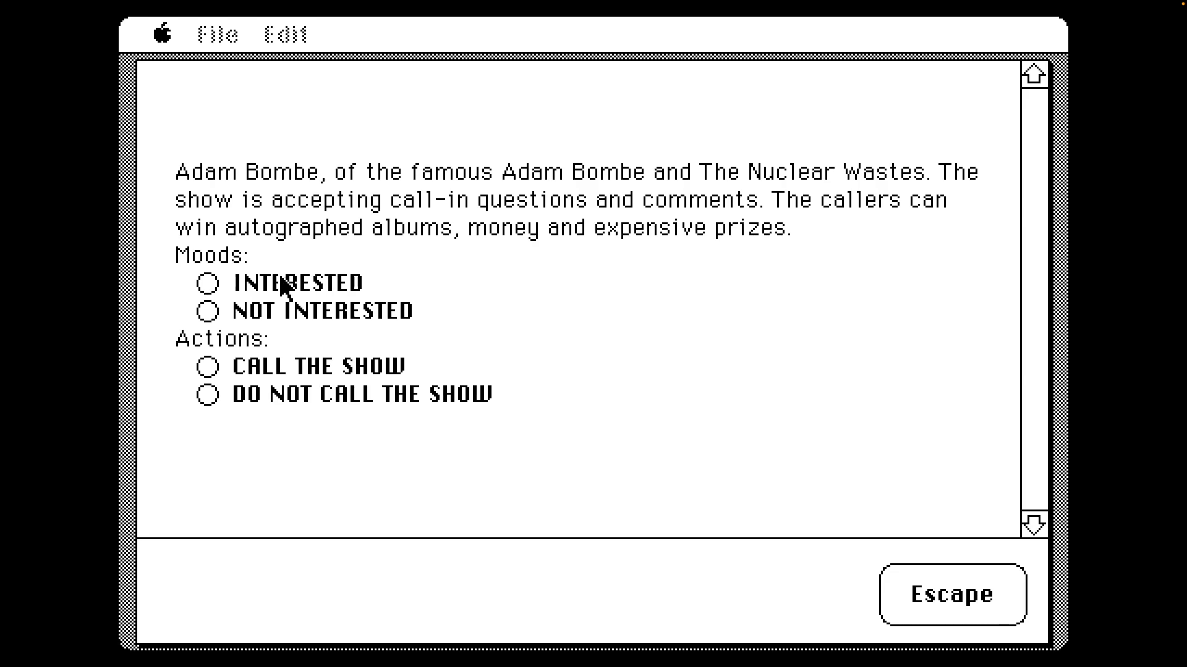
left_click(209, 367)
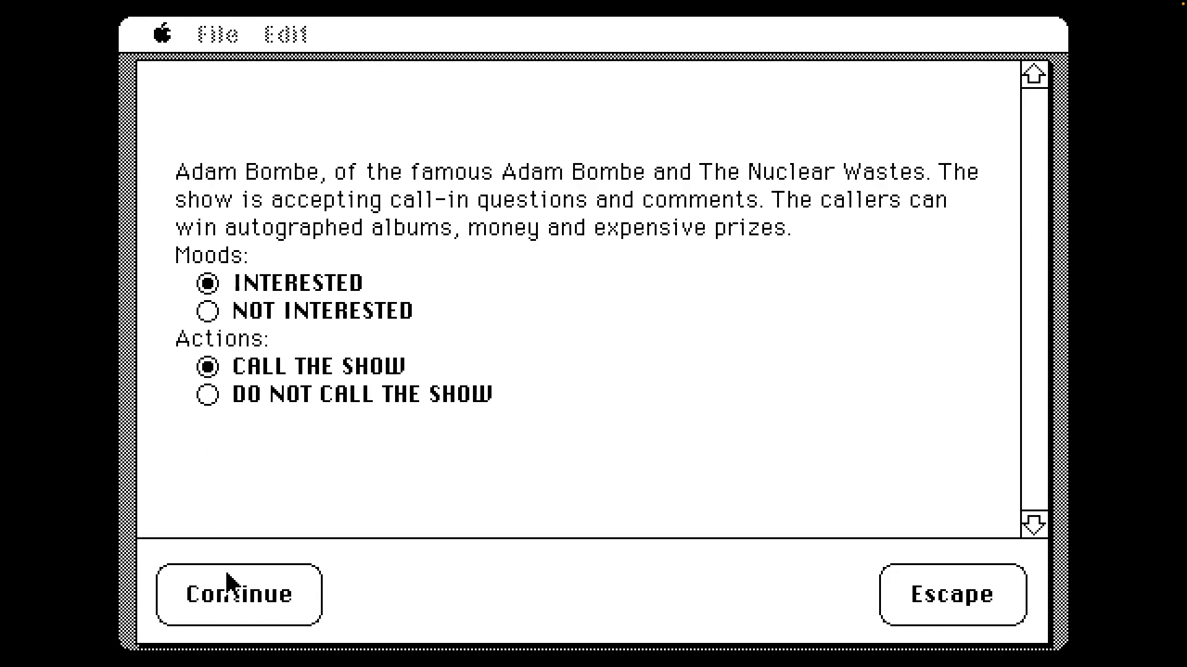
left_click(235, 594)
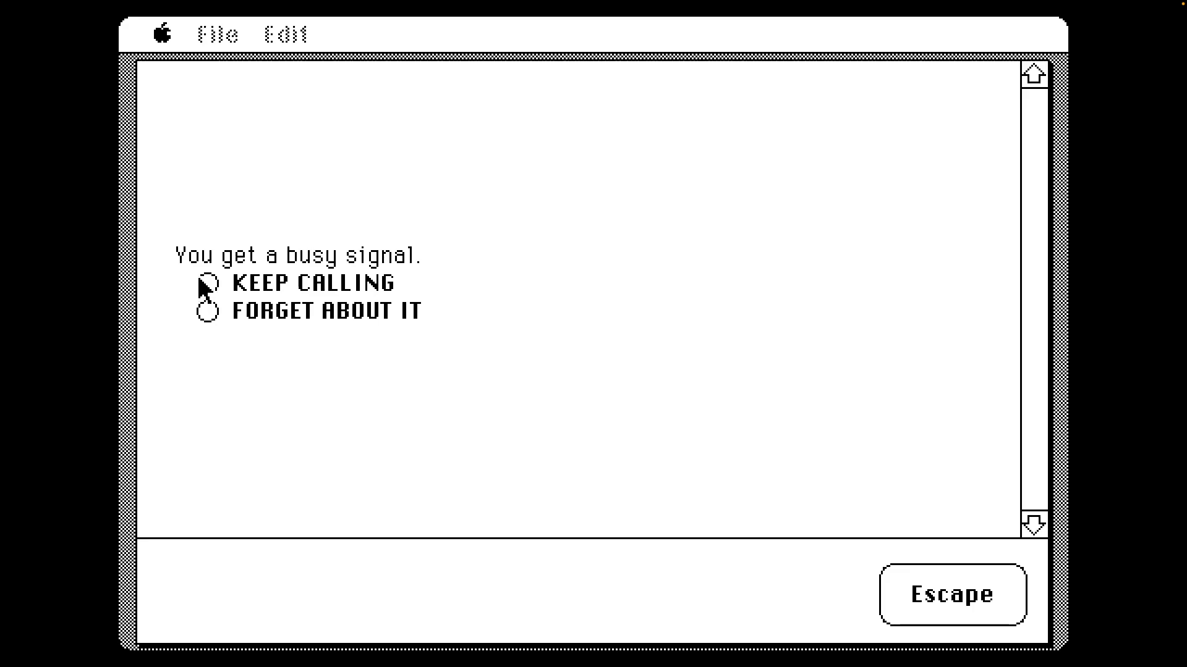
left_click(208, 284)
left_click(234, 594)
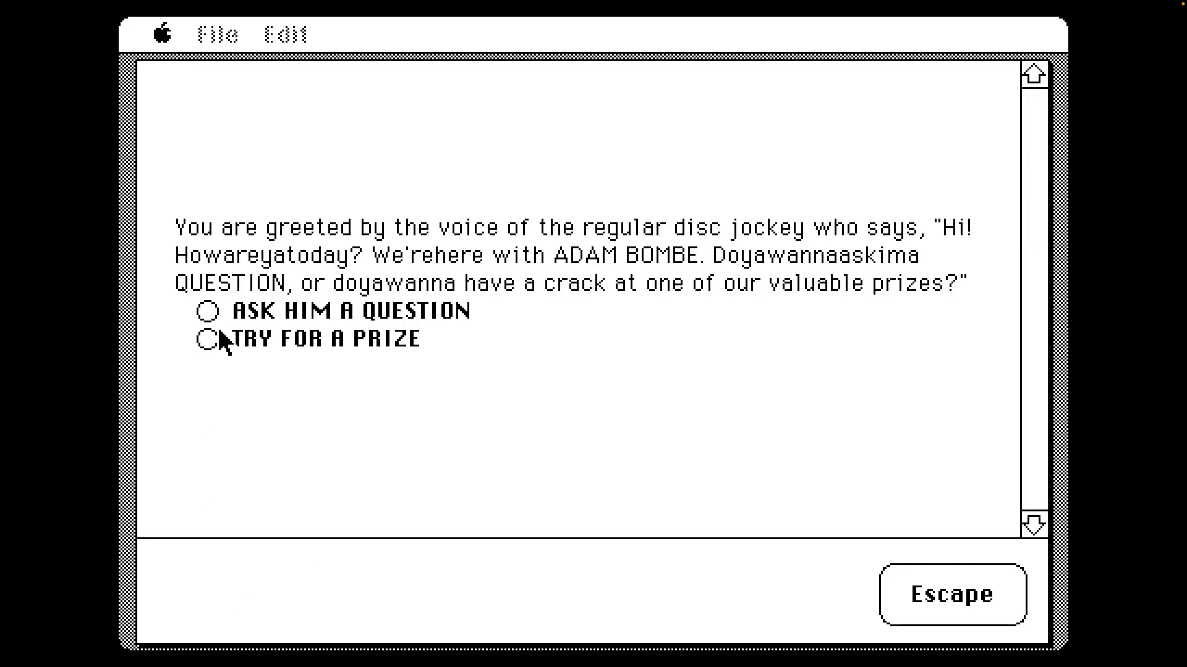
Try for a prize and answer the album quiz with Indigestion
left_click(208, 339)
left_click(237, 594)
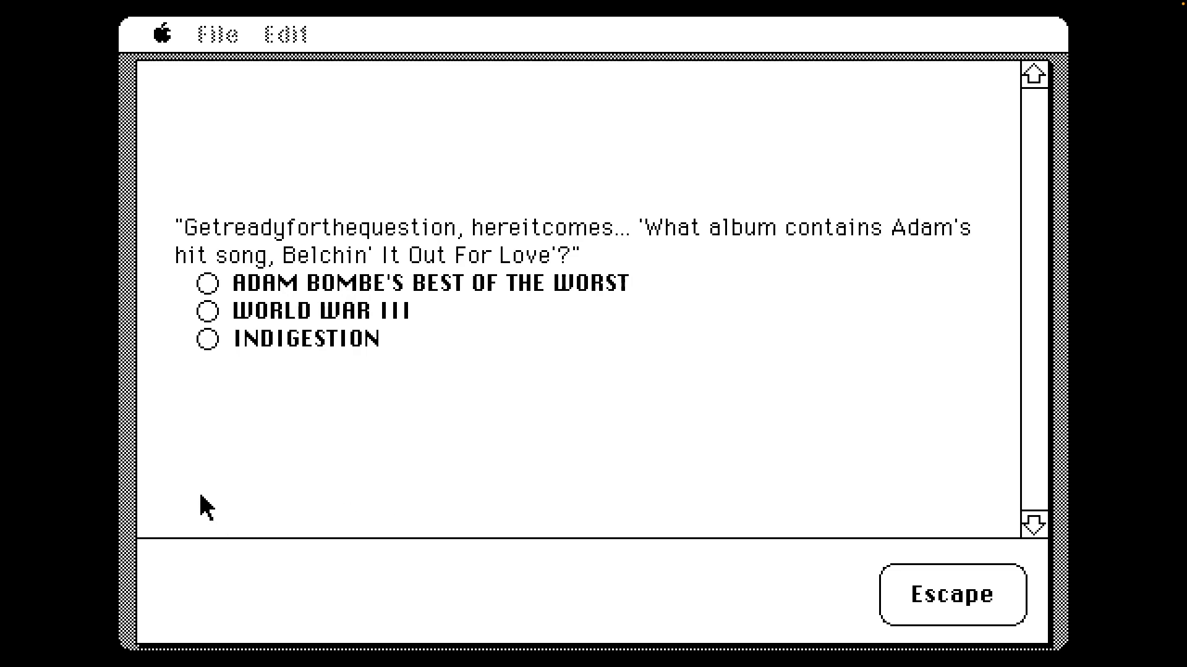
left_click(207, 339)
left_click(239, 603)
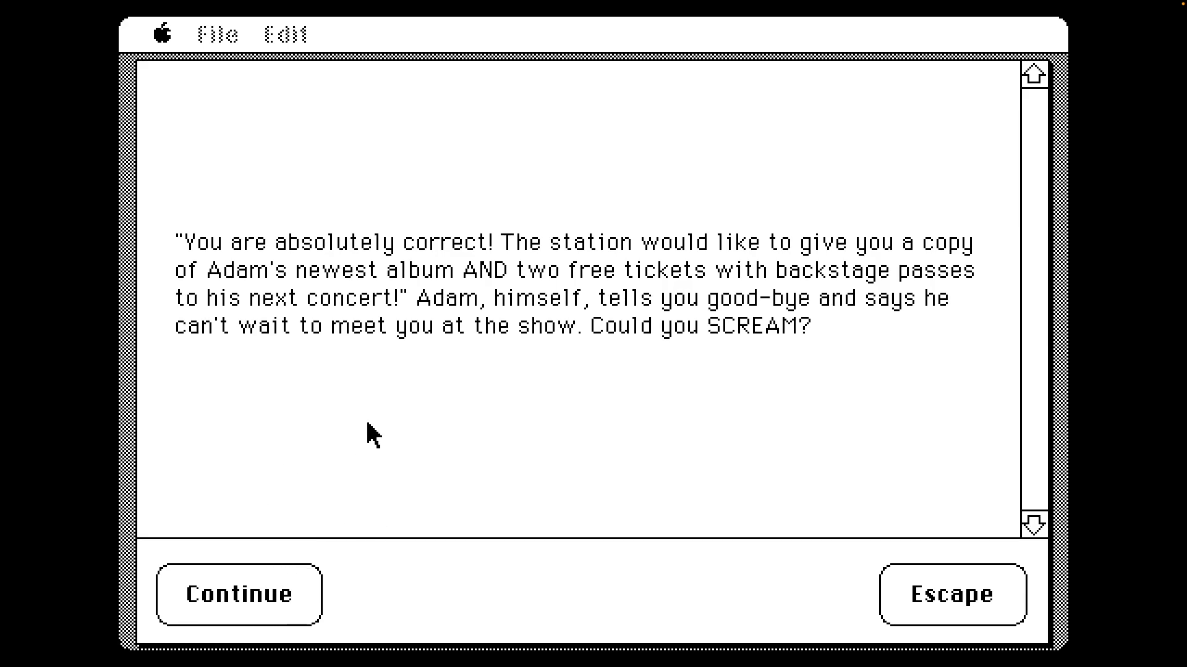
Meet Tara's turtle-soup dinner with an Open mood and try to eat all the soup
left_click(257, 598)
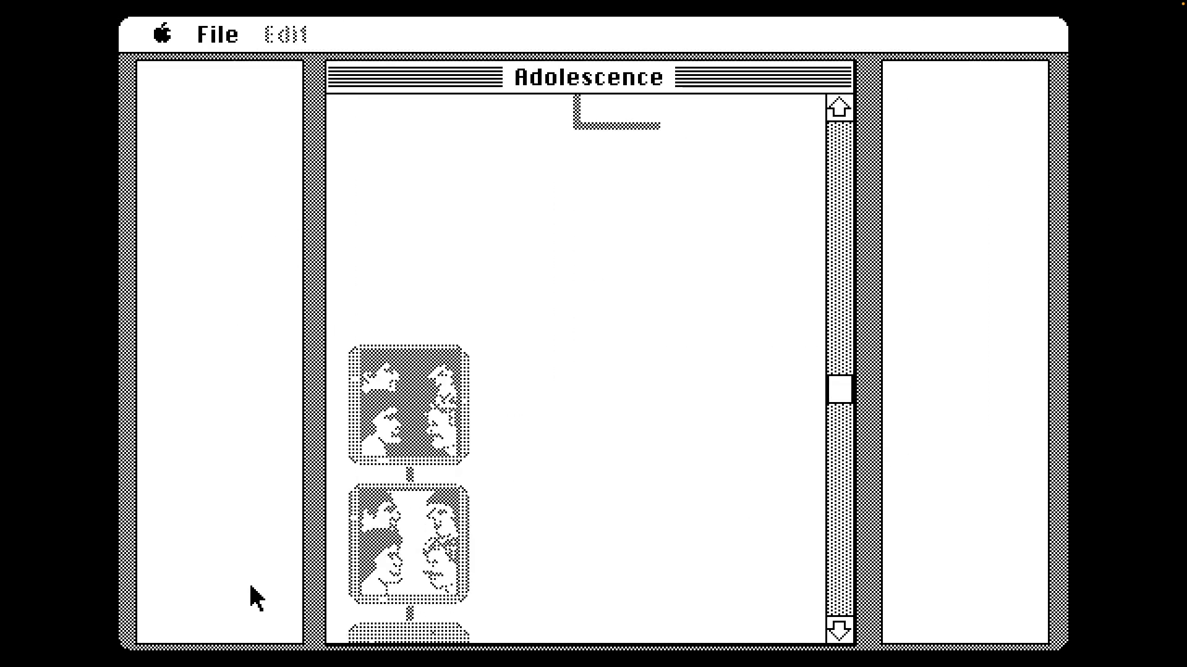
left_click_drag(838, 109, 838, 111)
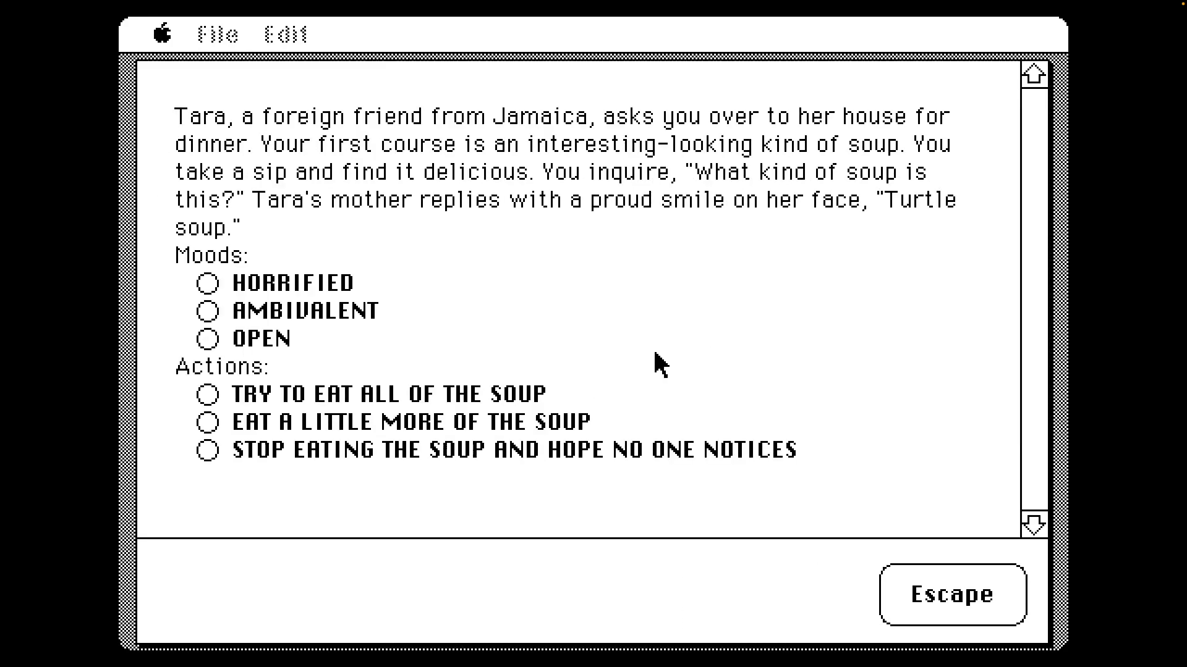
left_click(208, 339)
left_click(208, 394)
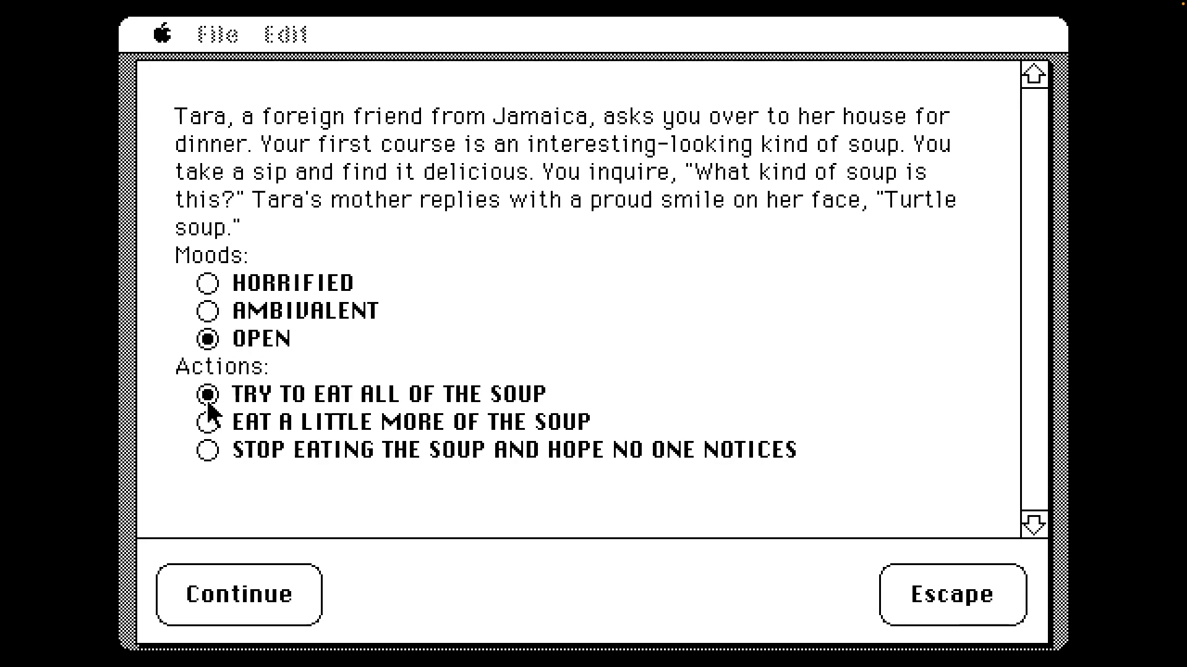
left_click(223, 599)
left_click(225, 619)
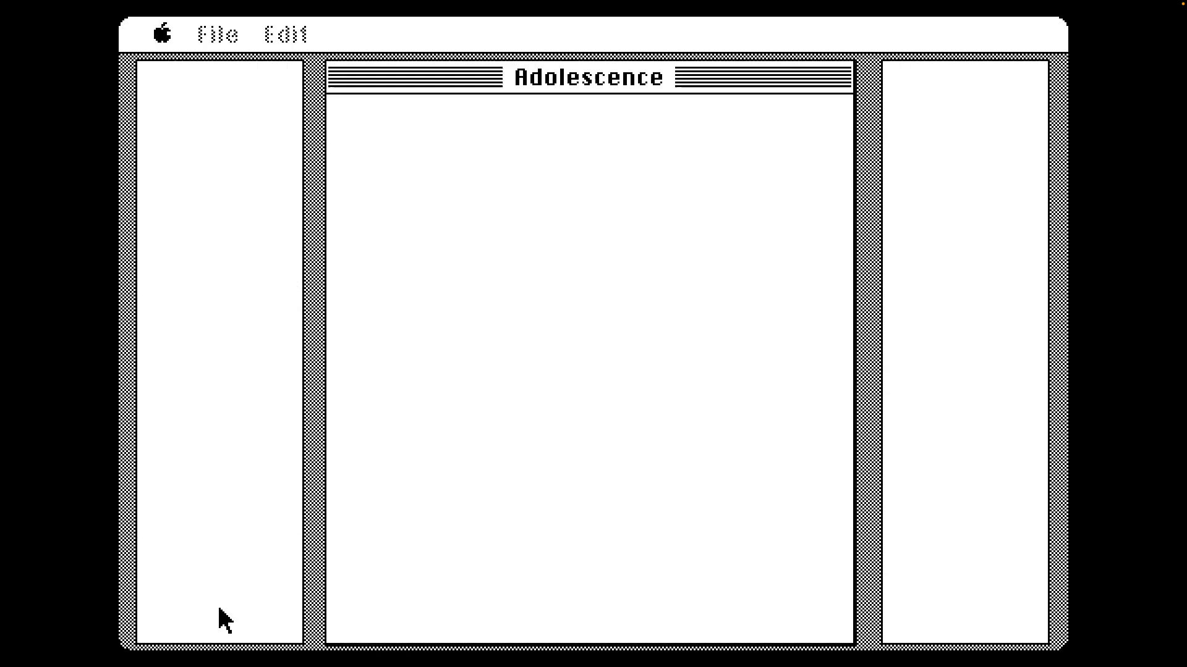
left_click(683, 216)
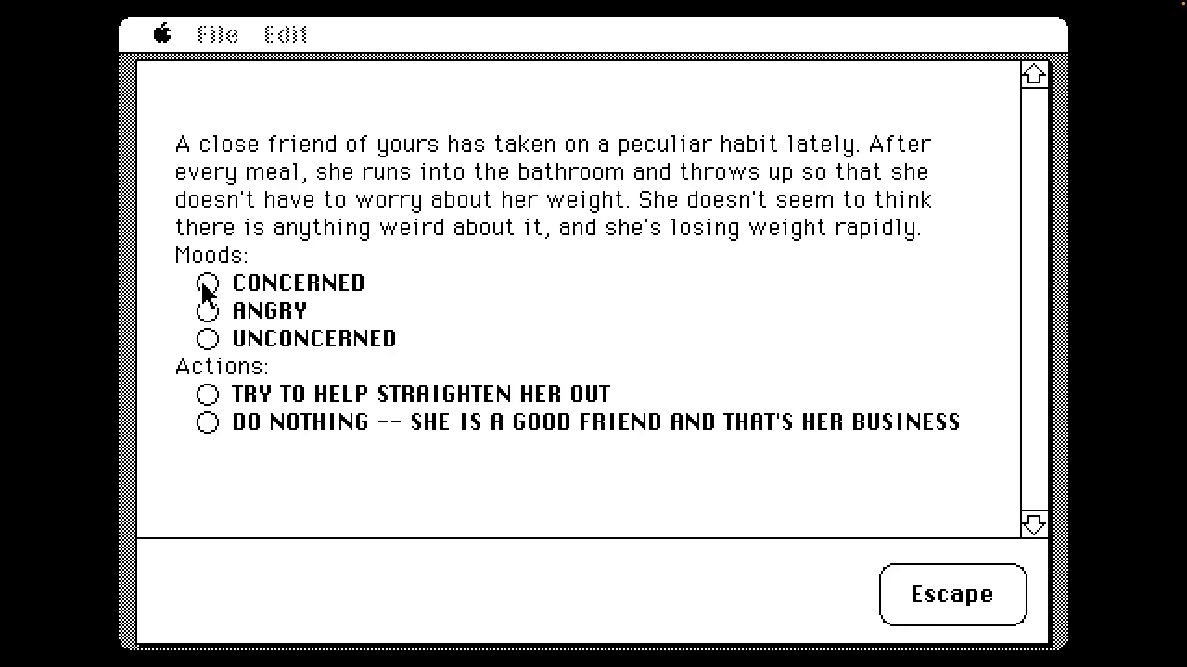
Try to help the purging friend, insisting she has a problem and continuing to insist
left_click(208, 395)
left_click(242, 609)
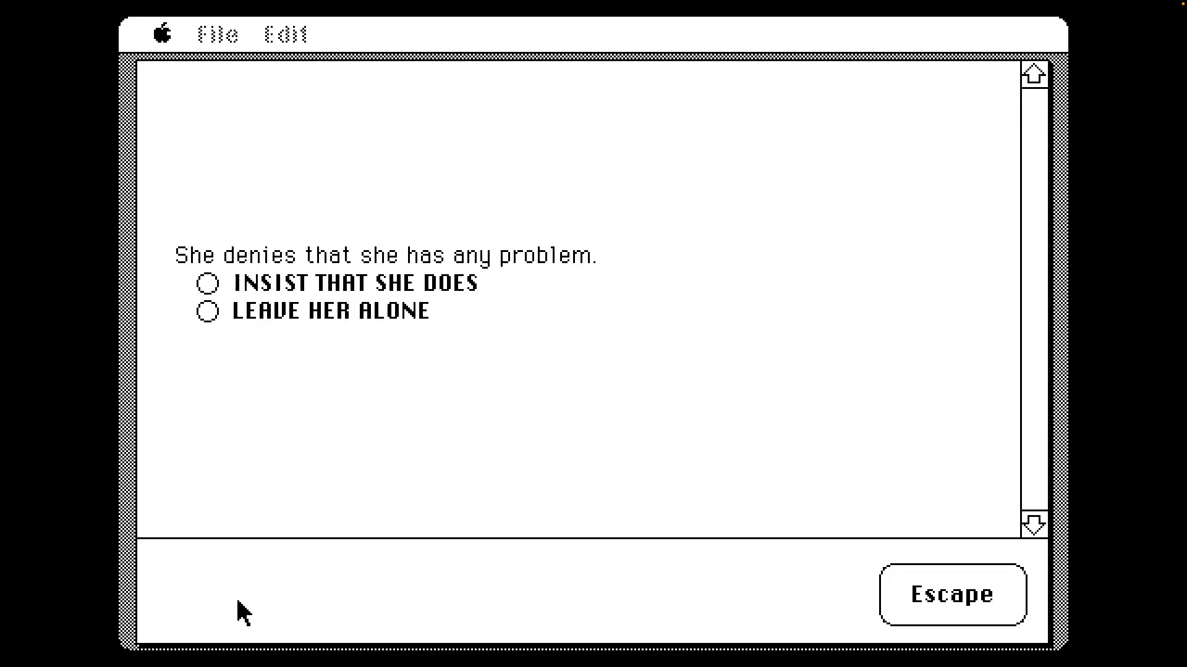
left_click(208, 285)
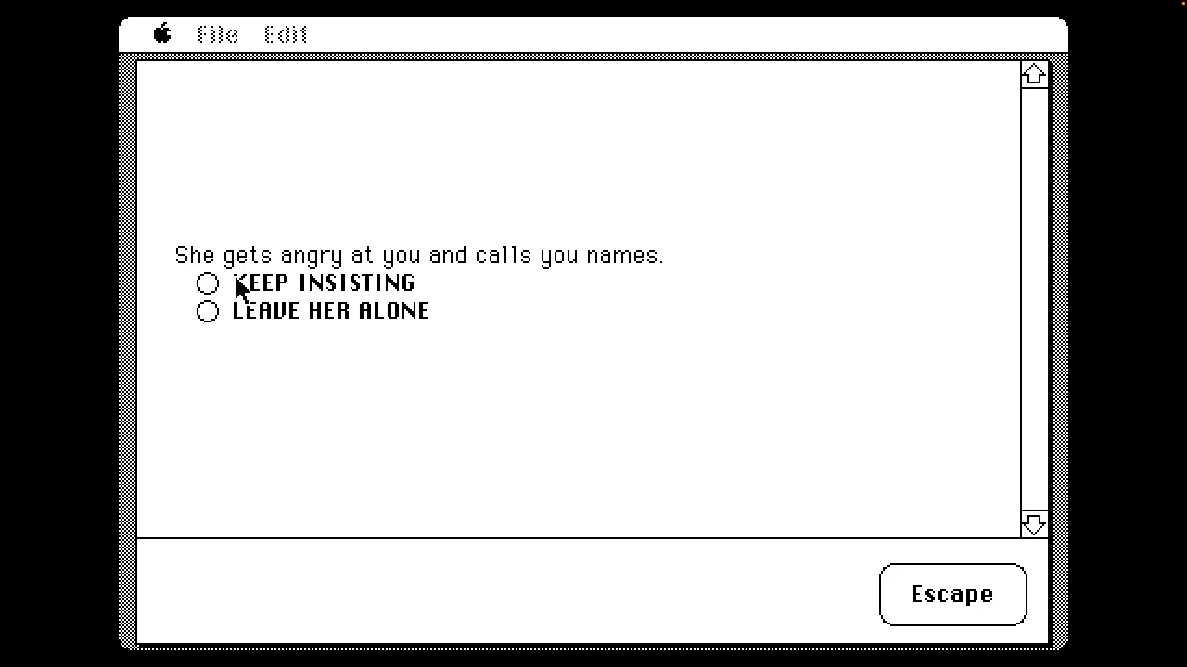
left_click(207, 284)
left_click(212, 594)
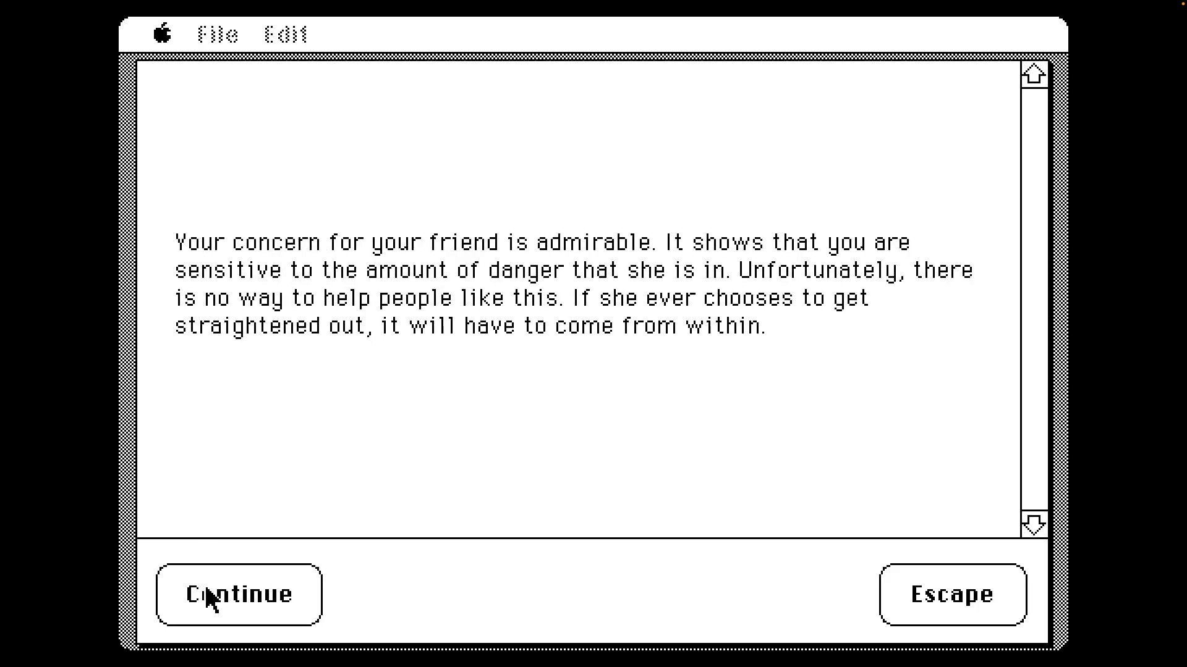
left_click(212, 598)
left_click(575, 168)
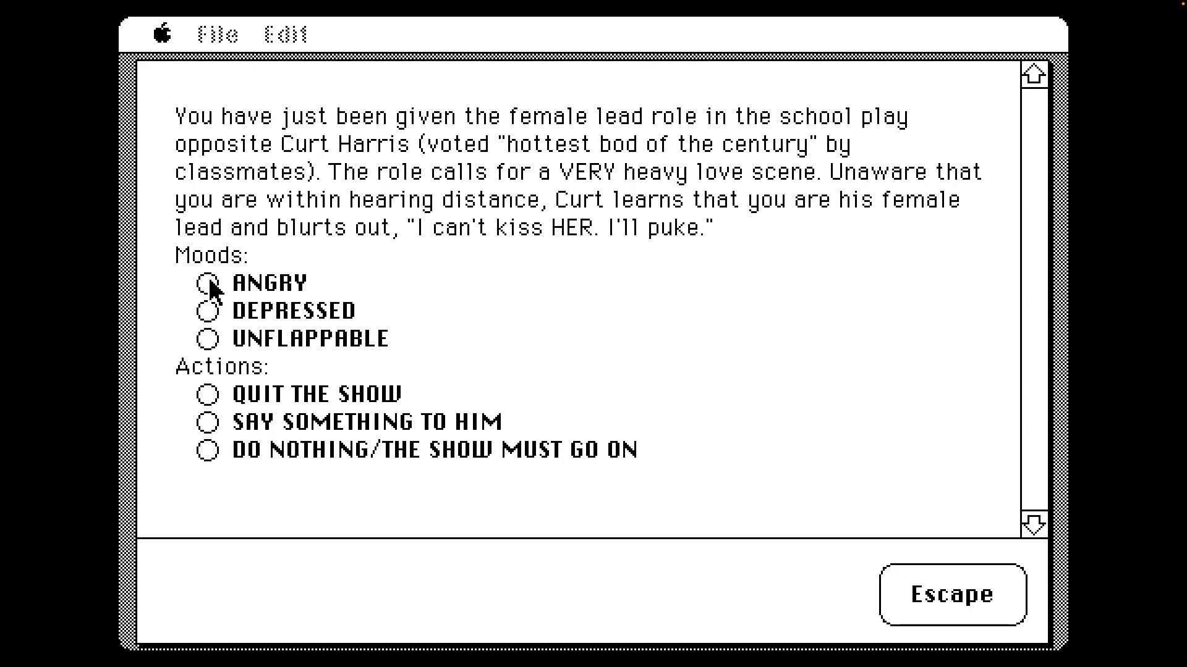
Answer Curt Harris's insult Unflappable, saying the "What makes you think..." retort
left_click(207, 338)
left_click(208, 423)
left_click(238, 595)
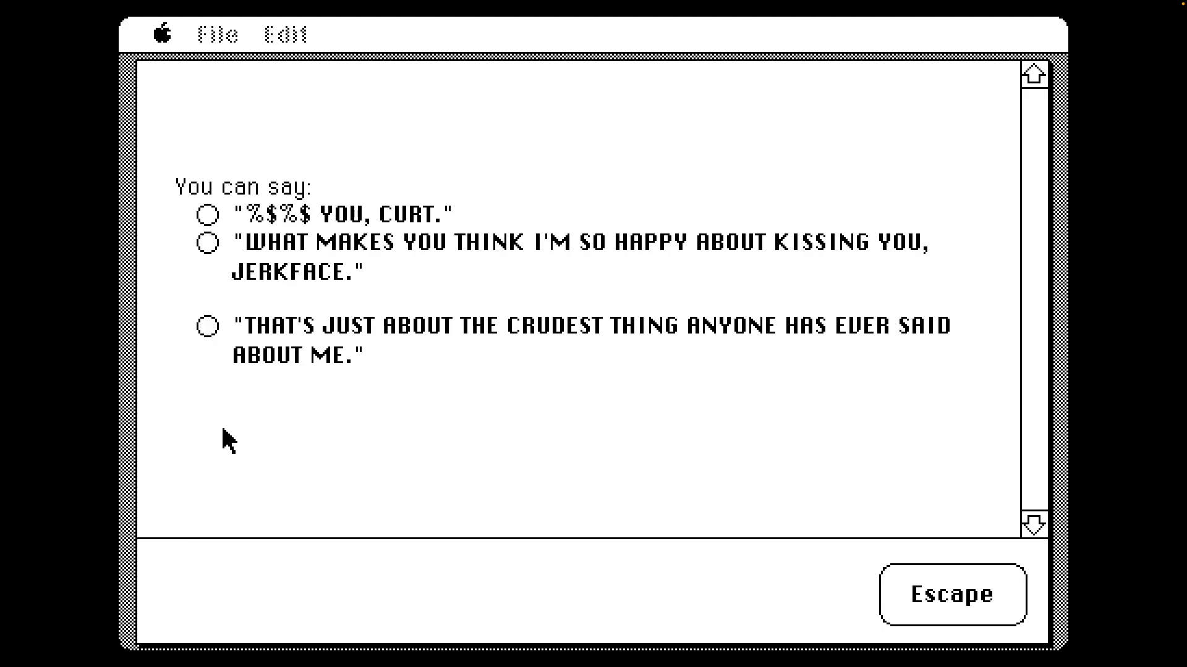
left_click(208, 243)
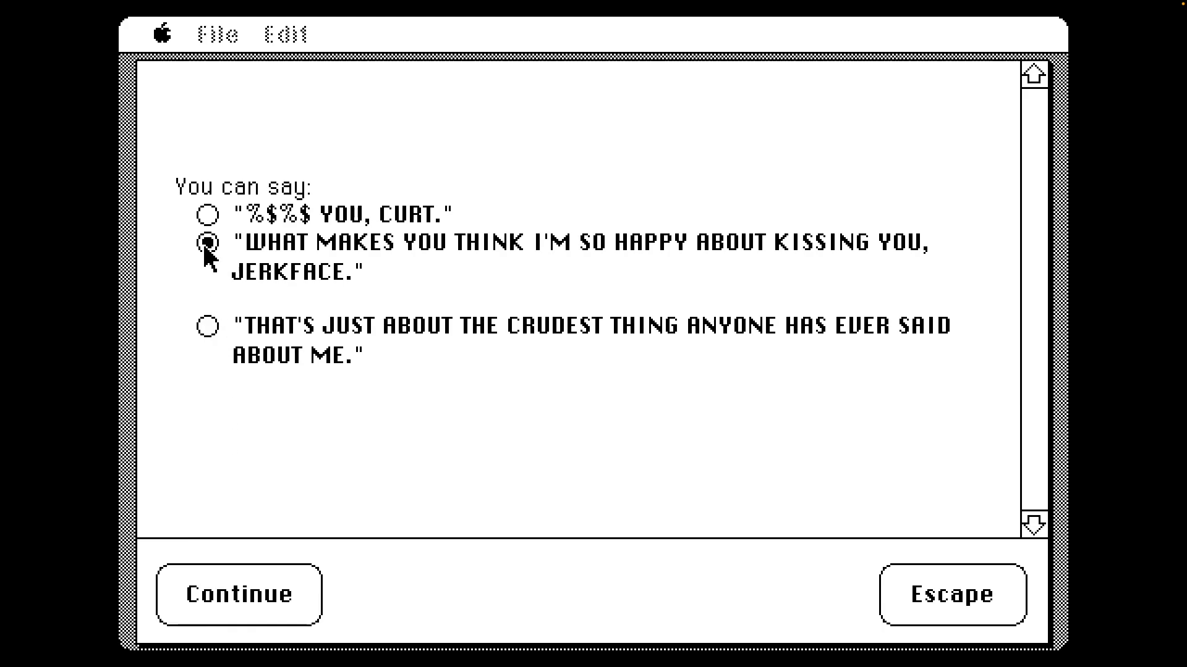
left_click(238, 595)
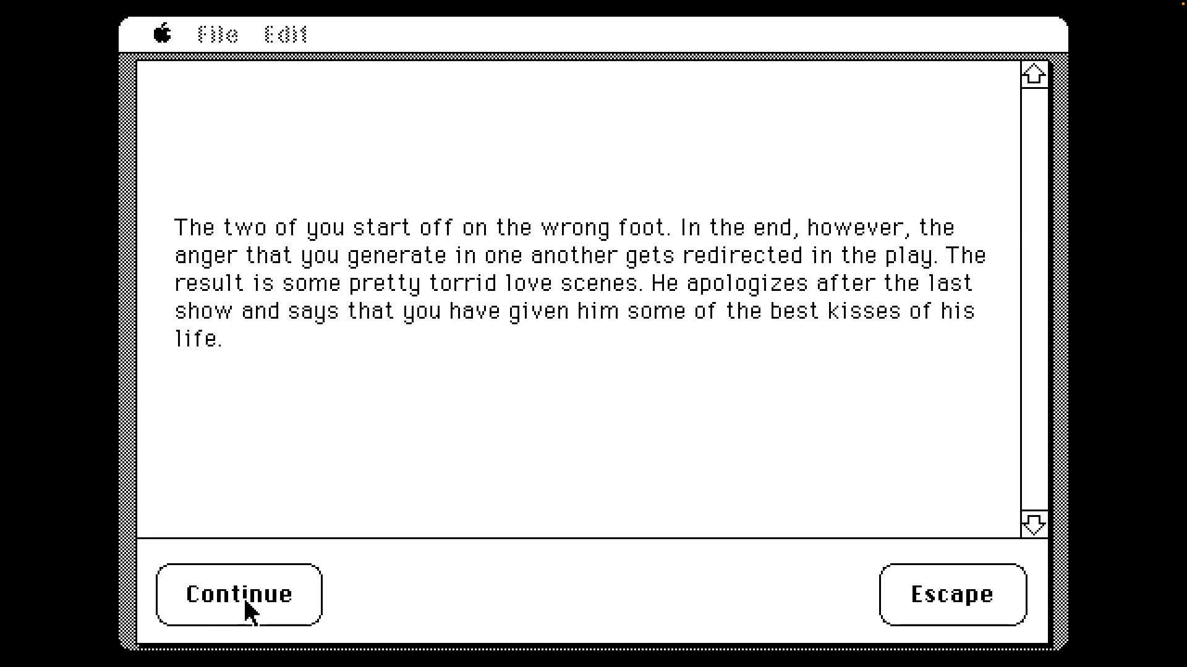
left_click(250, 609)
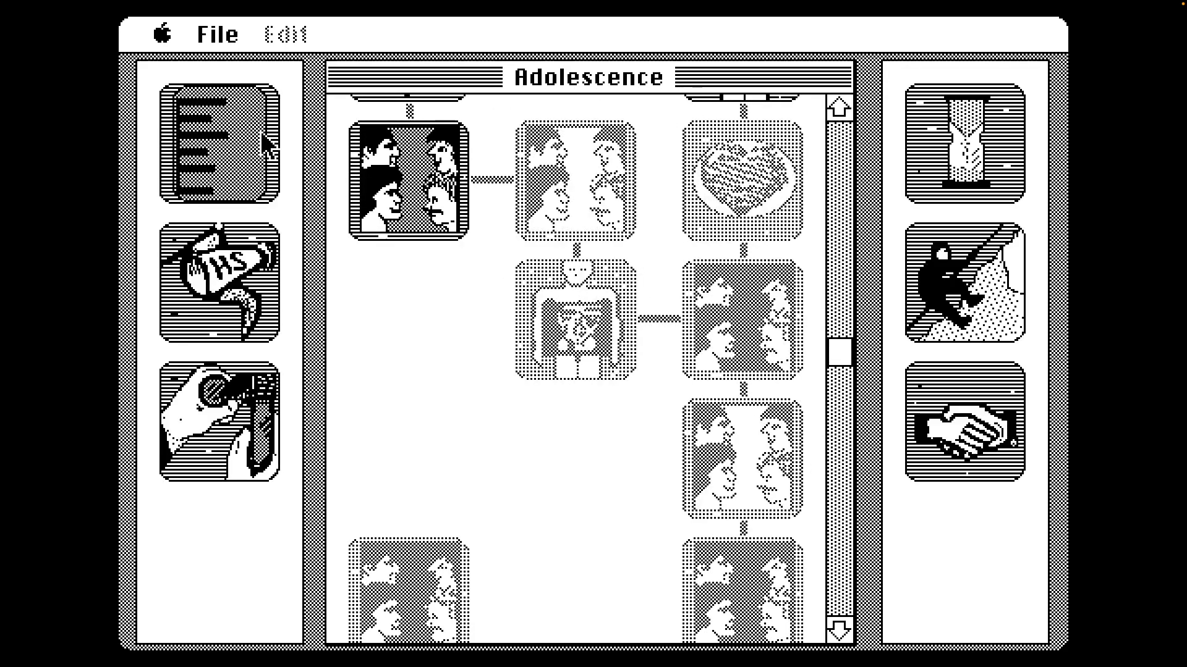
Answer the broken fingernail Not Self-Conscious and file the nail down before the date
left_click(411, 194)
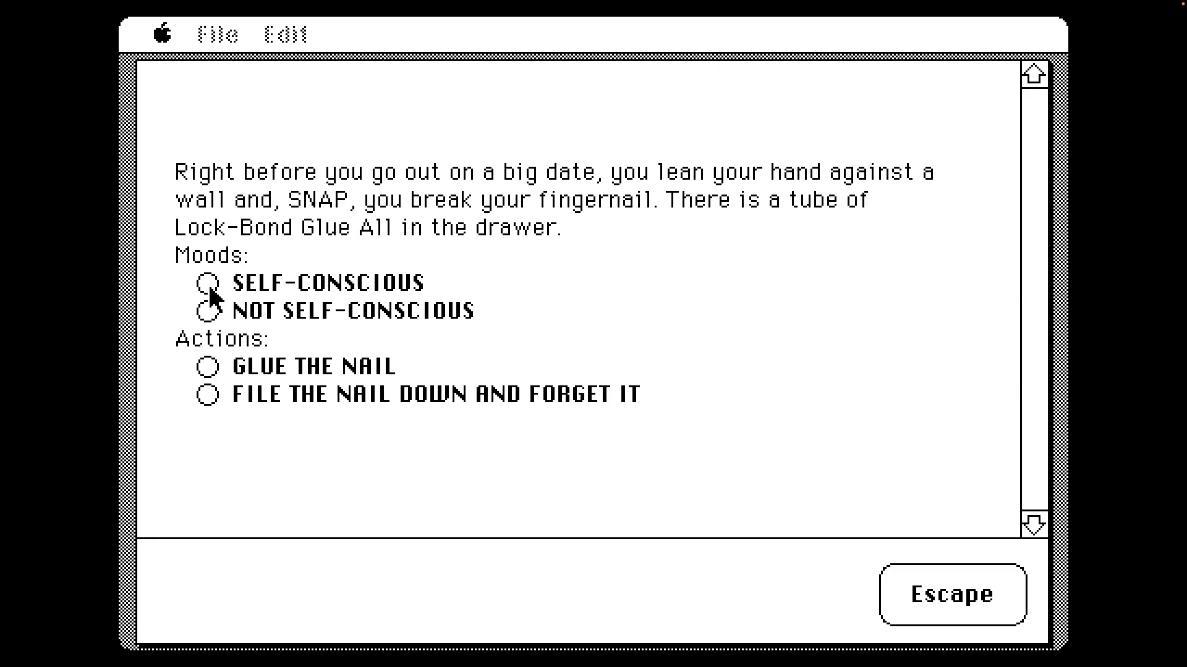
left_click(208, 313)
left_click(208, 395)
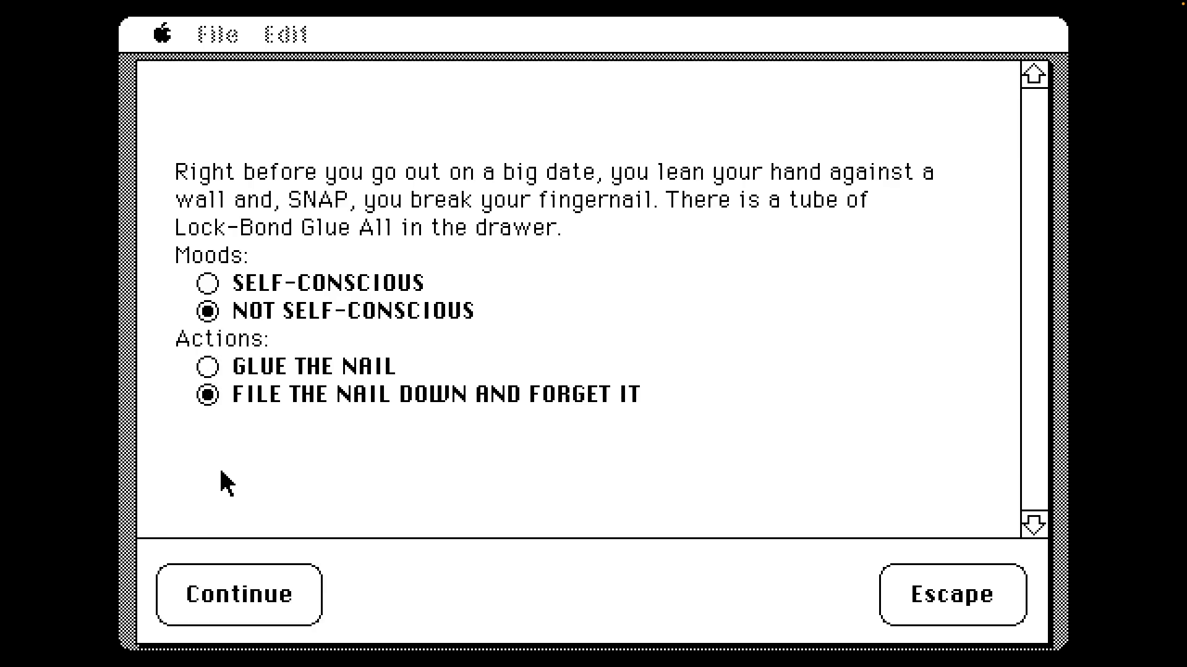
left_click(238, 584)
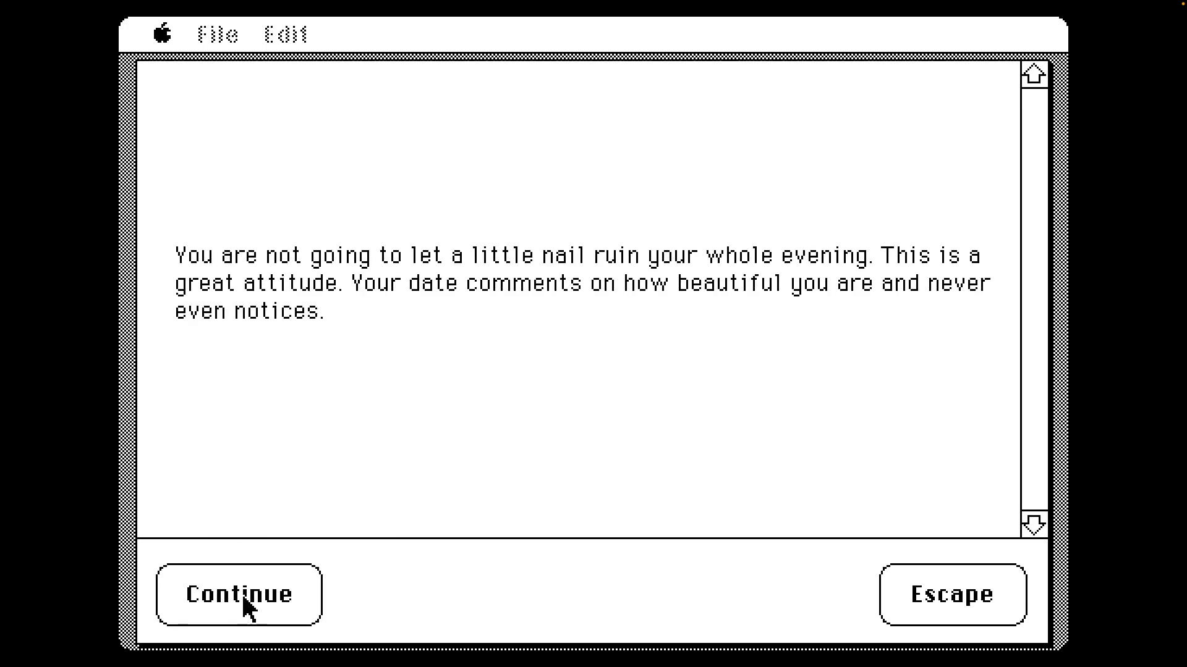
left_click(248, 603)
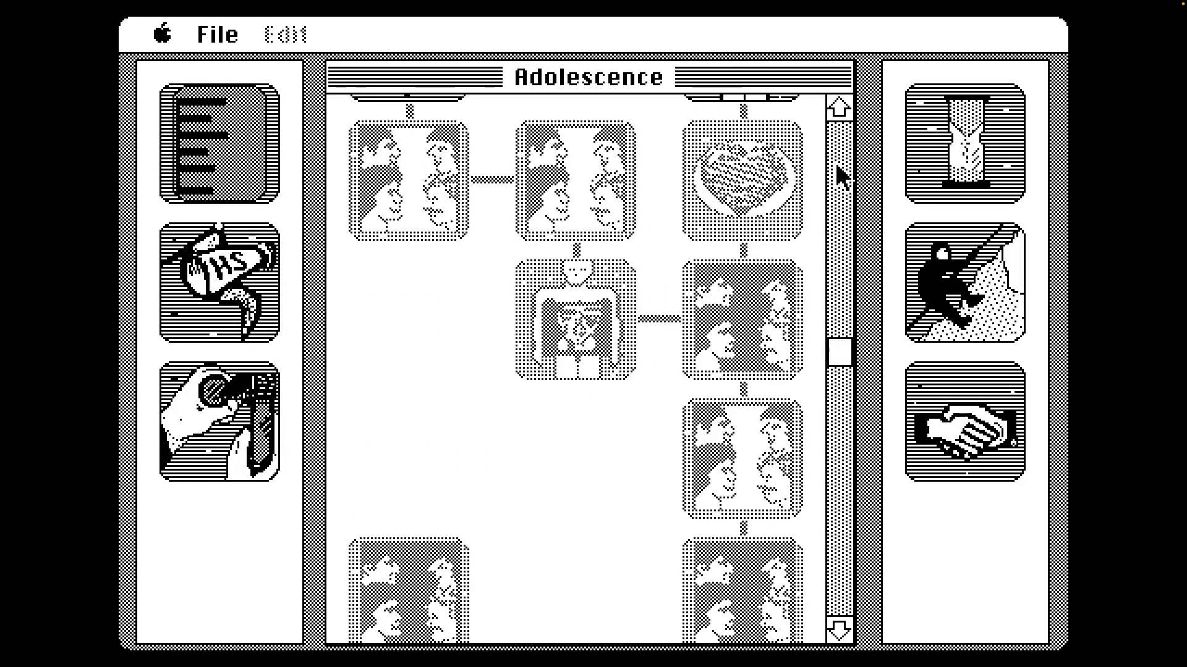
Start the parents-away weekend, go ahead with the party and keep inviting friends
left_click(838, 176)
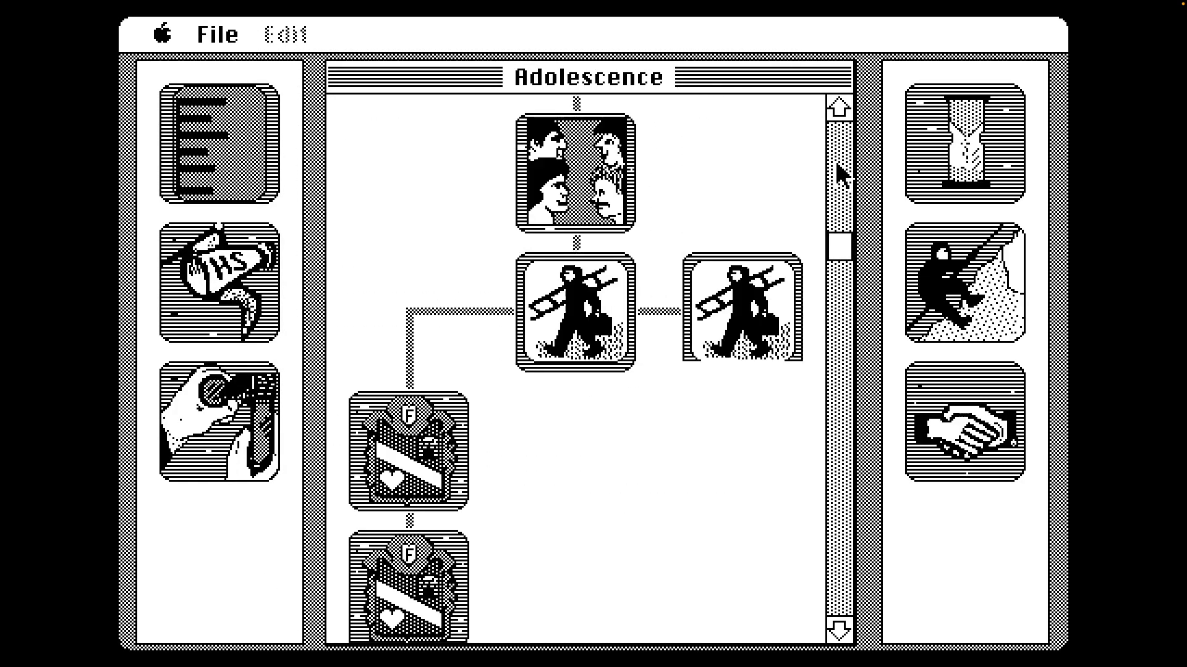
left_click(1005, 295)
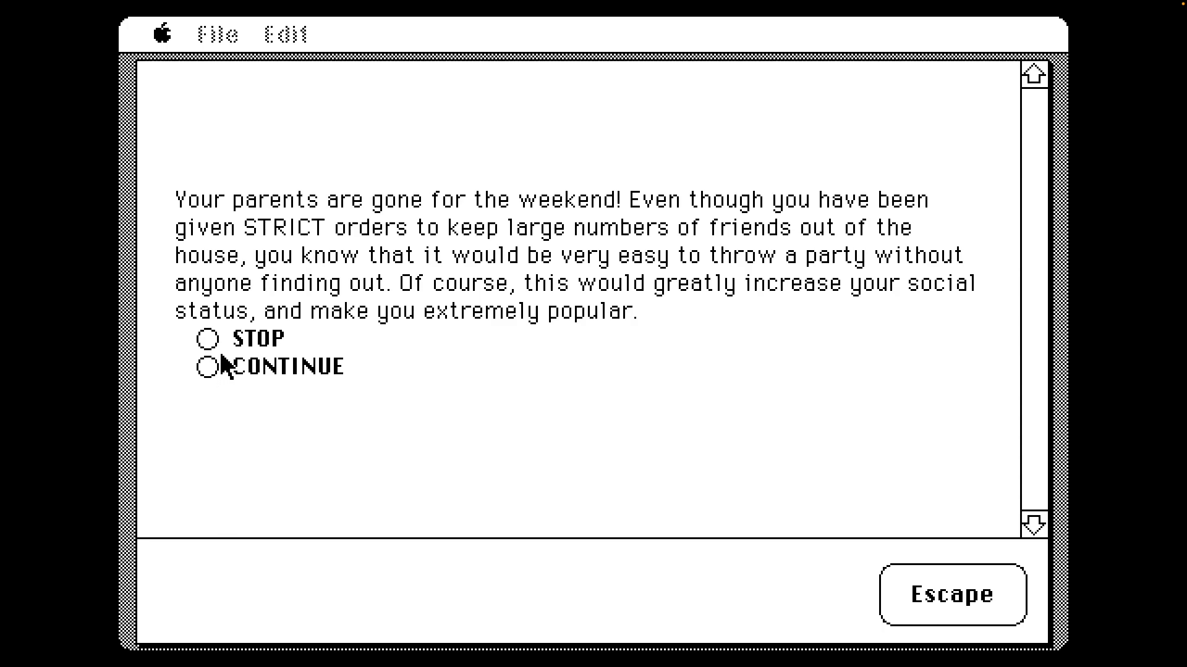
left_click(208, 367)
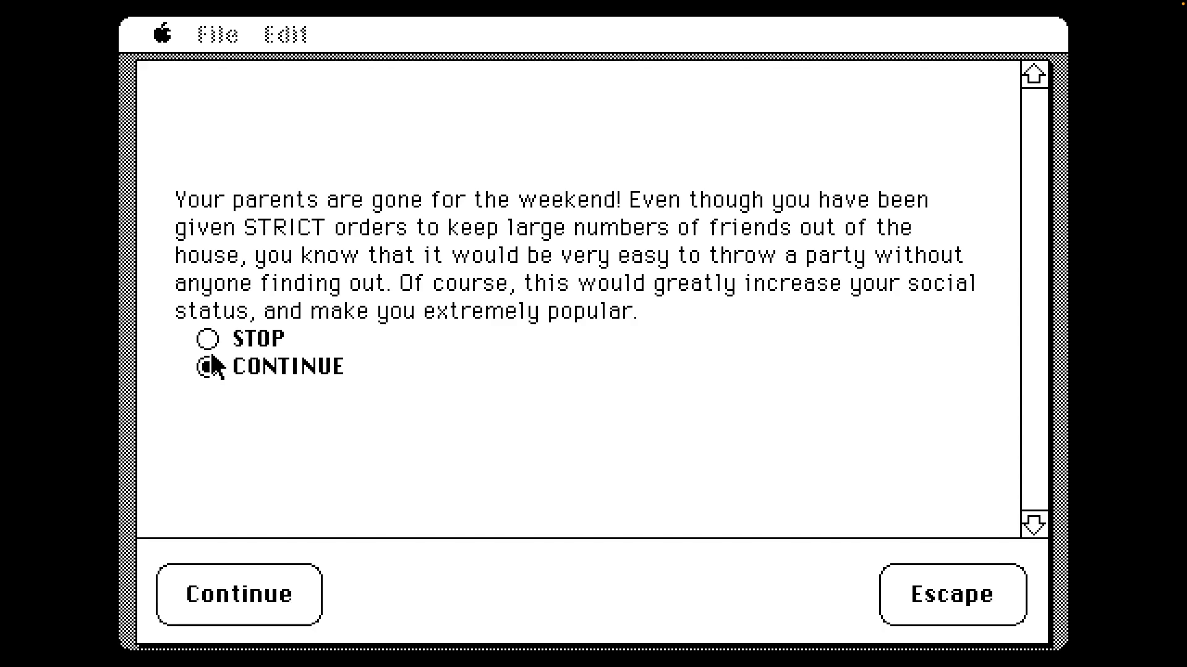
left_click(216, 584)
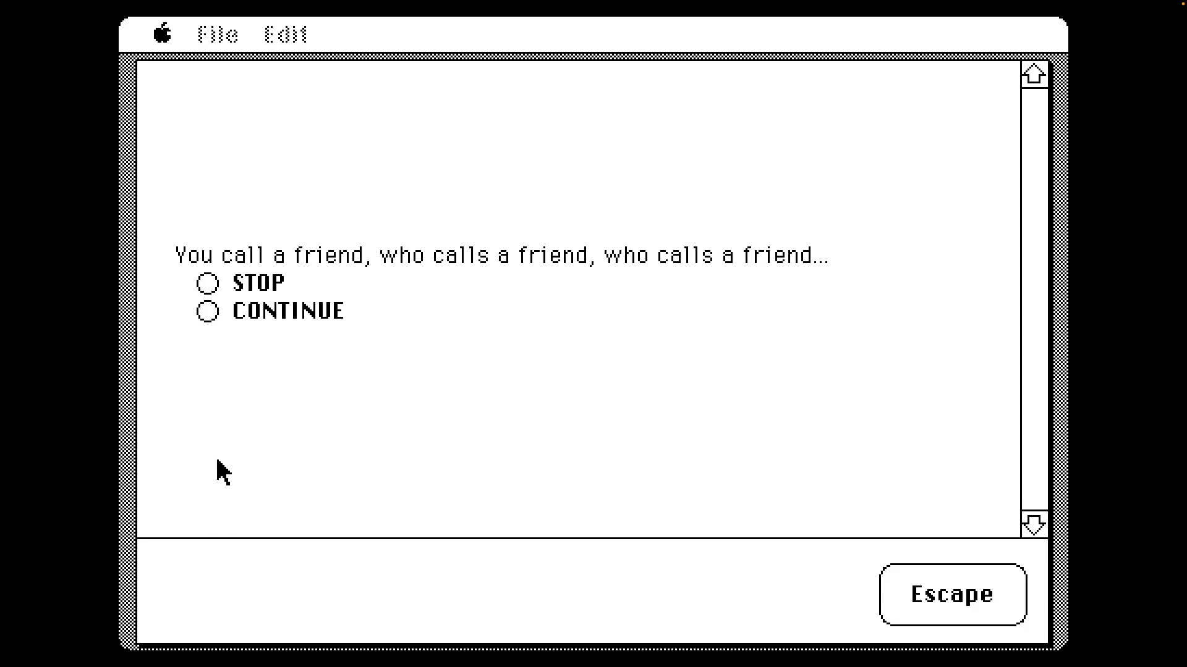
left_click(208, 311)
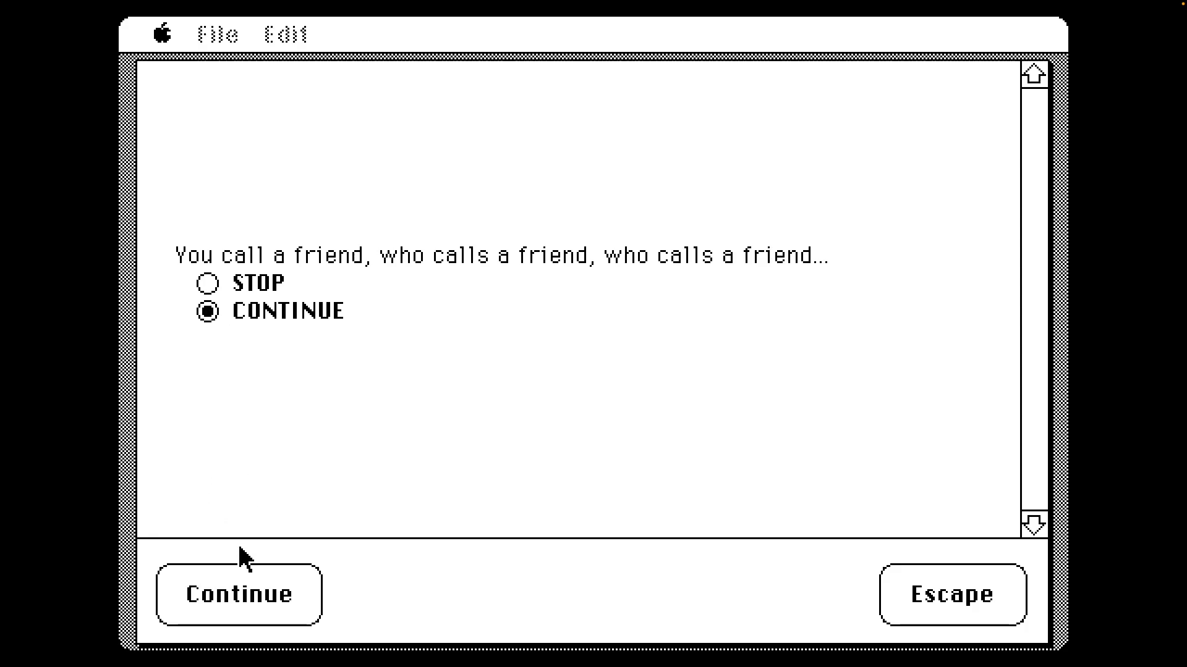
left_click(239, 568)
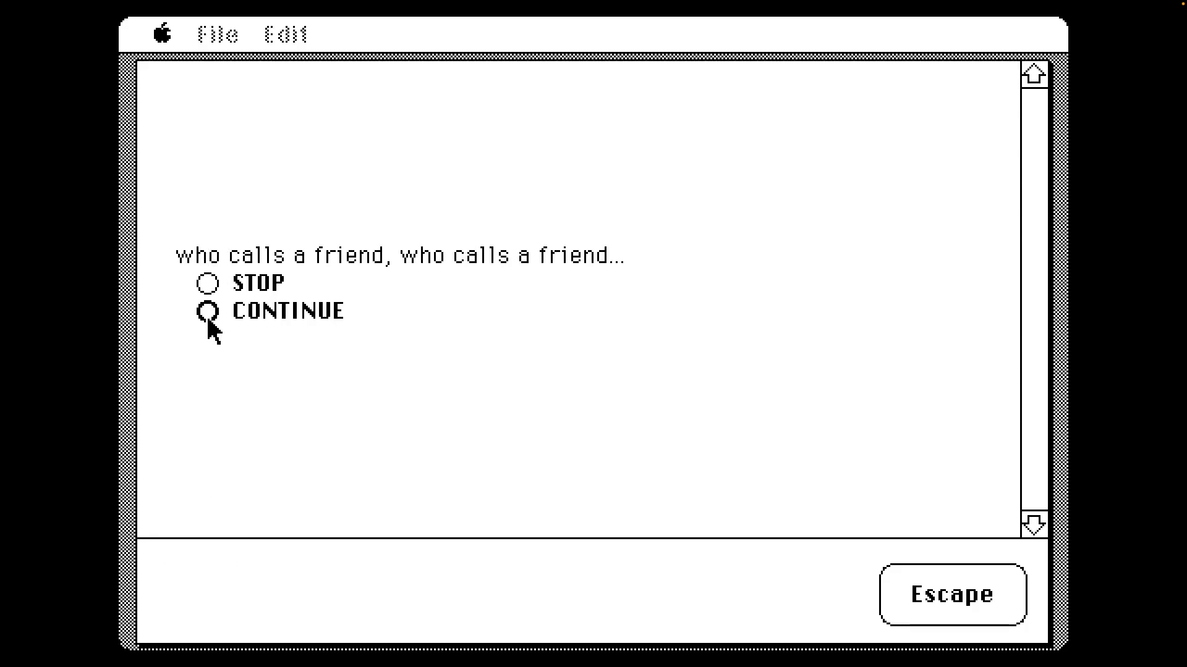
Let the calls and friends keep coming and continue the party past the door knock
left_click(207, 312)
left_click(237, 594)
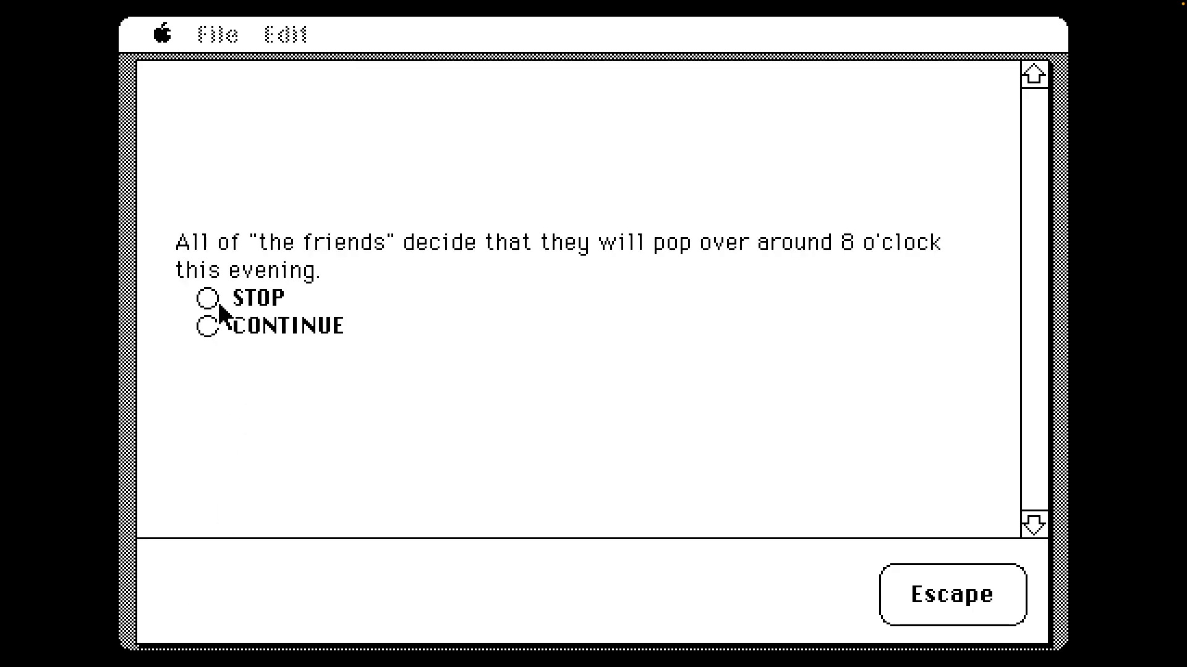
left_click(209, 327)
left_click(257, 598)
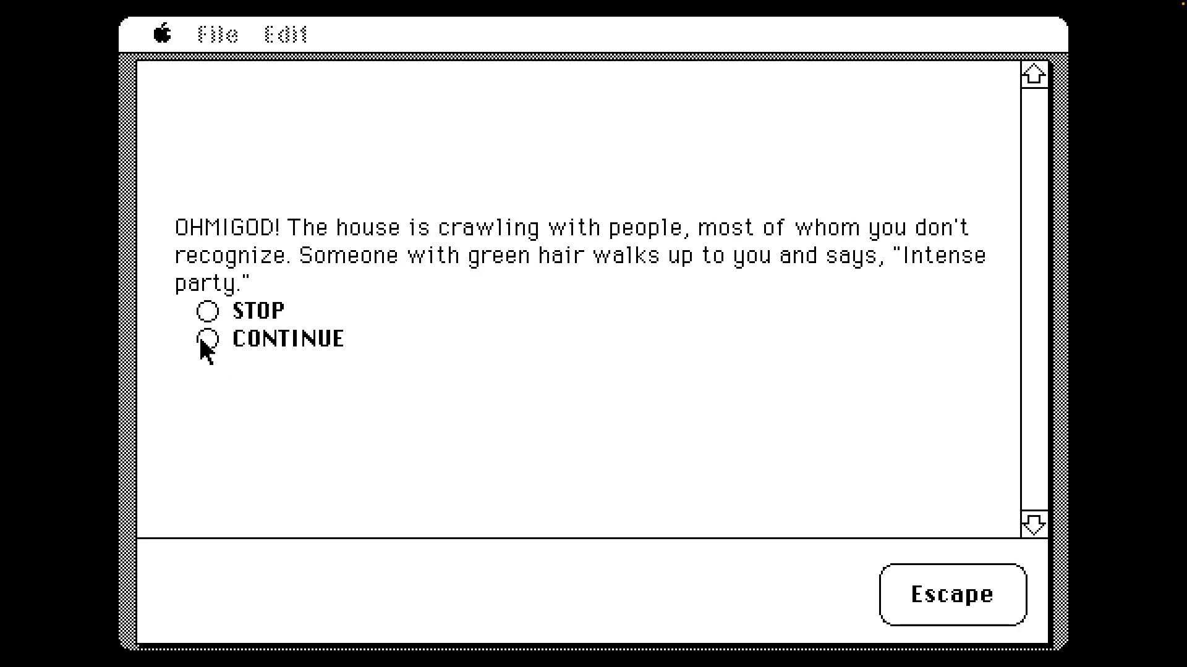
left_click(207, 339)
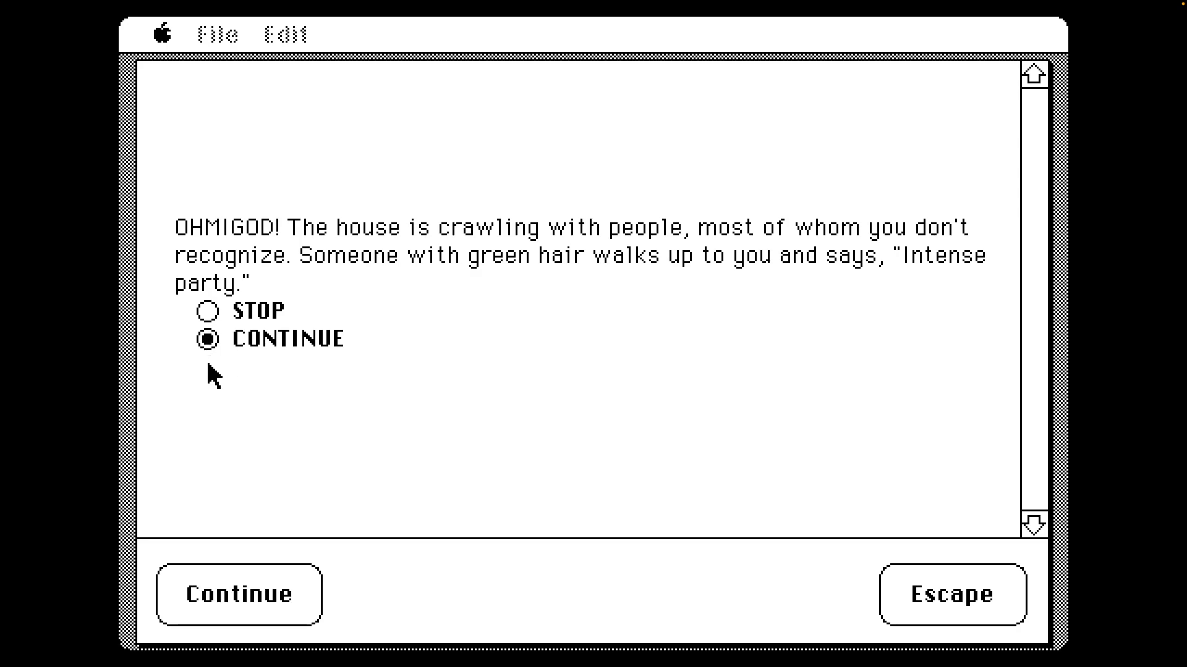
left_click(230, 584)
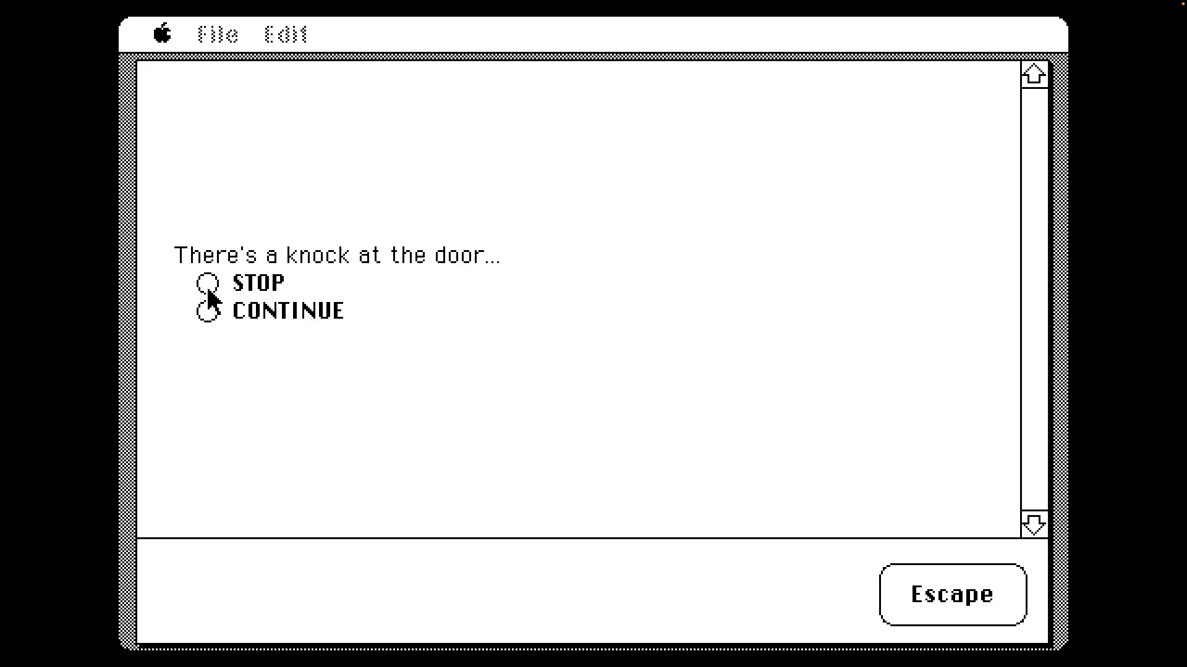
left_click(208, 312)
left_click(239, 594)
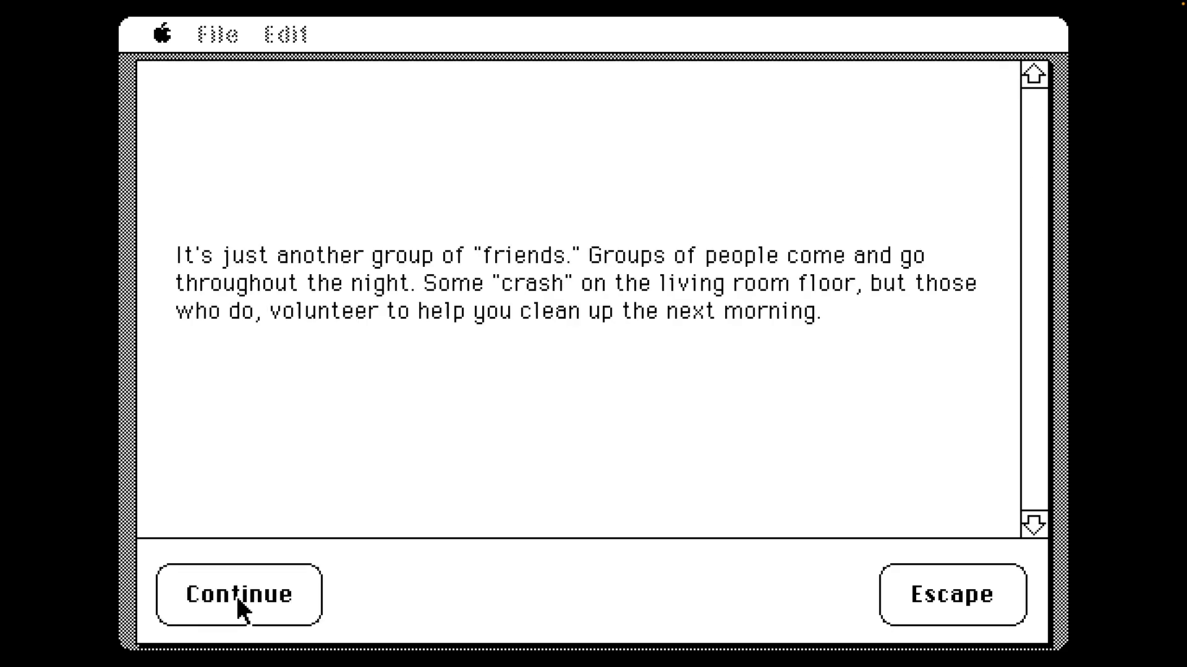
left_click(239, 604)
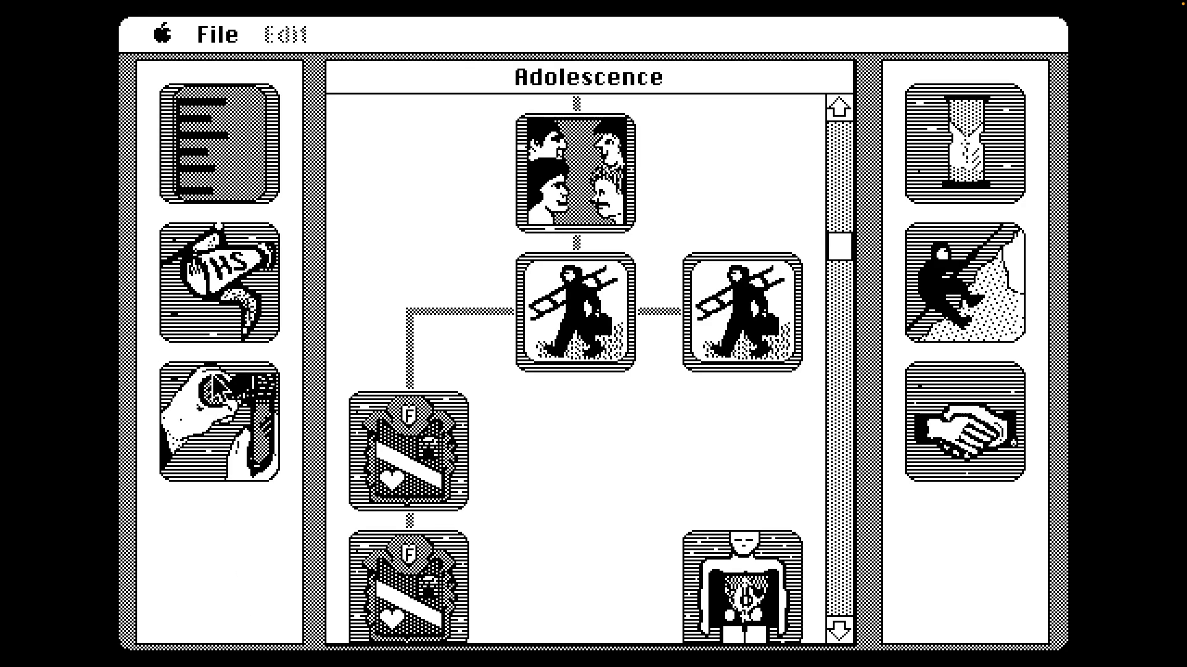
Say nothing about the custodian in the high school dilemma
left_click(215, 327)
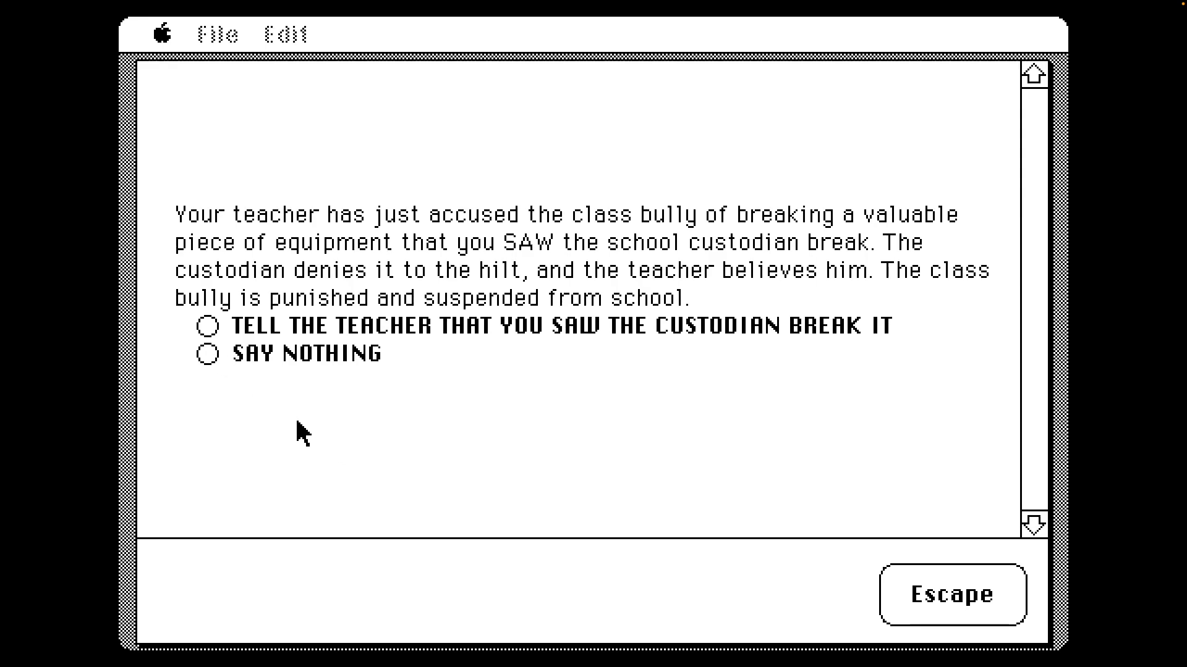
left_click(207, 354)
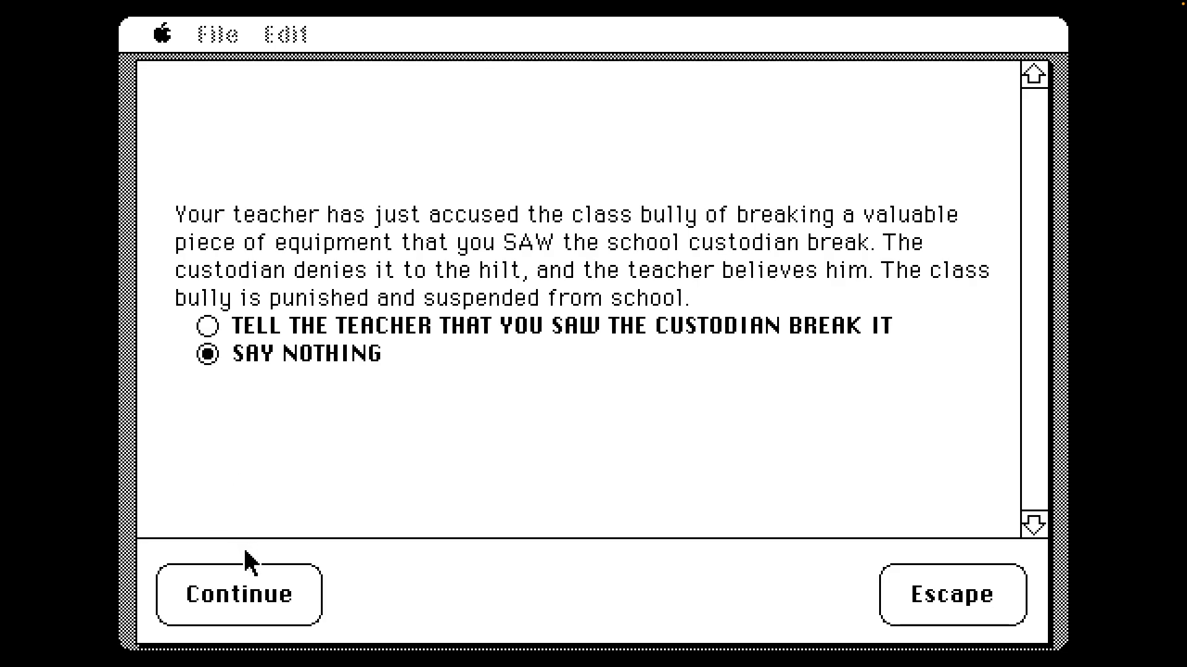
left_click(243, 591)
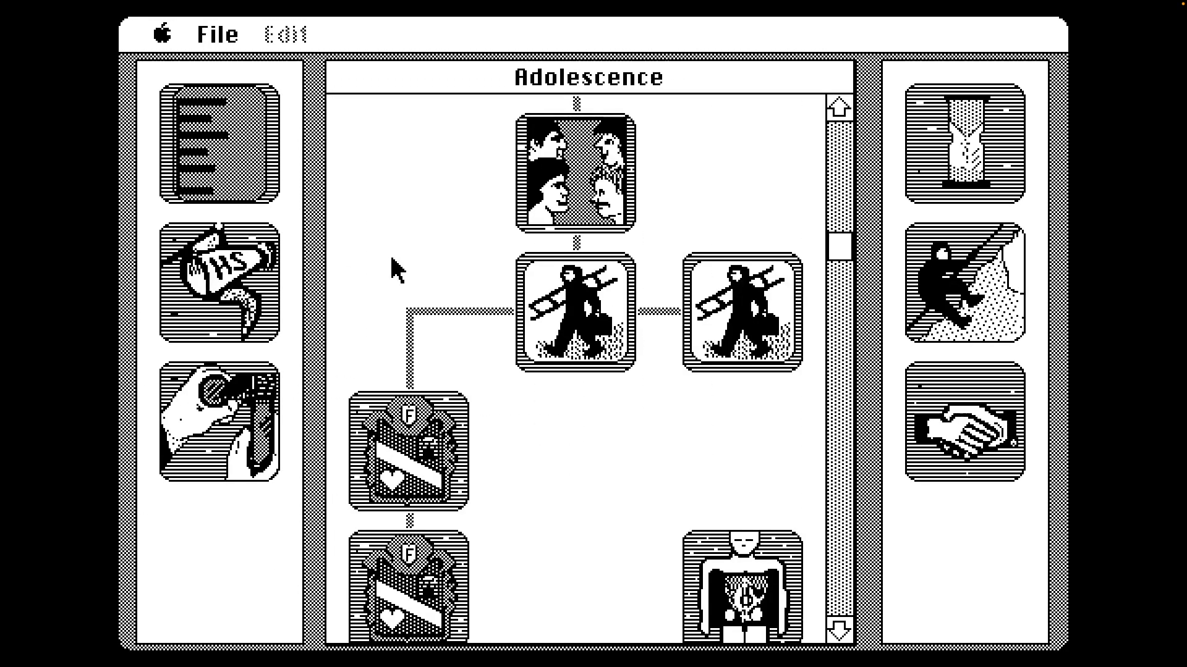
Respond to the workplace theft Unconcerned and do nothing about it
left_click(732, 324)
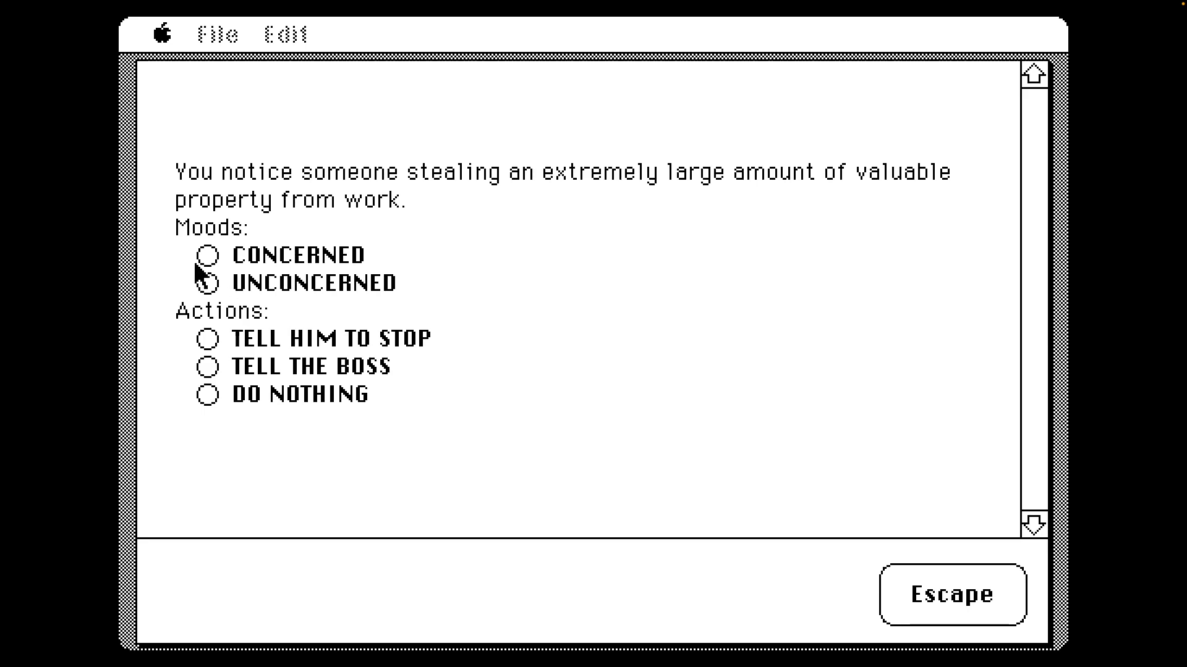
left_click(208, 394)
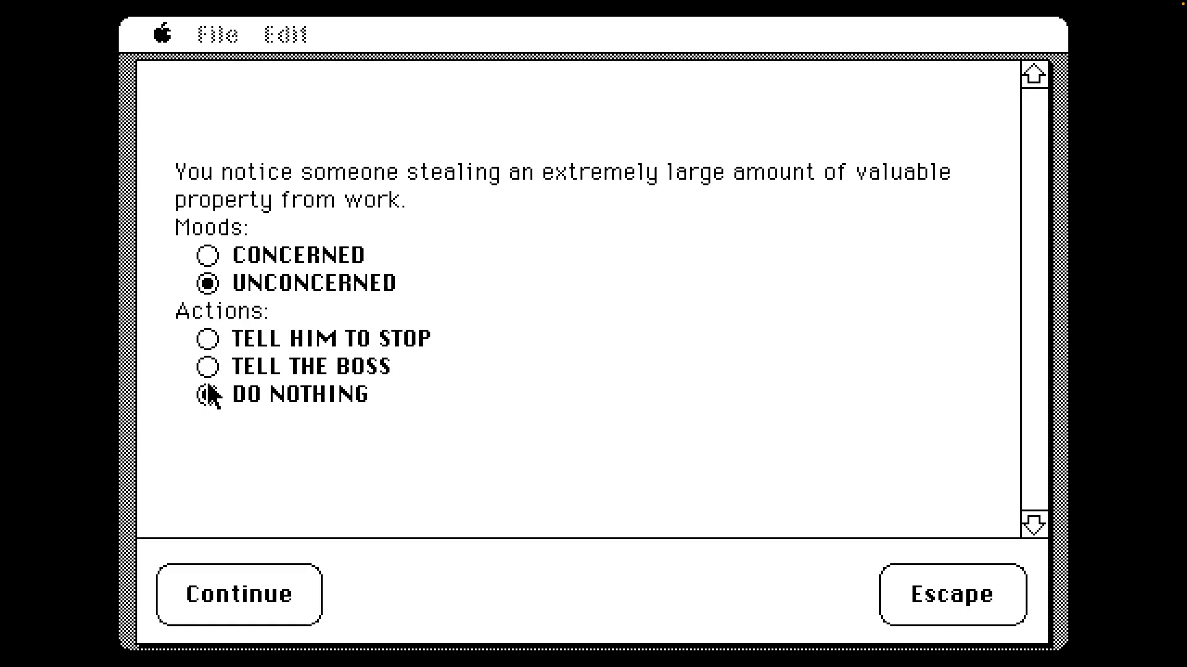
left_click(213, 598)
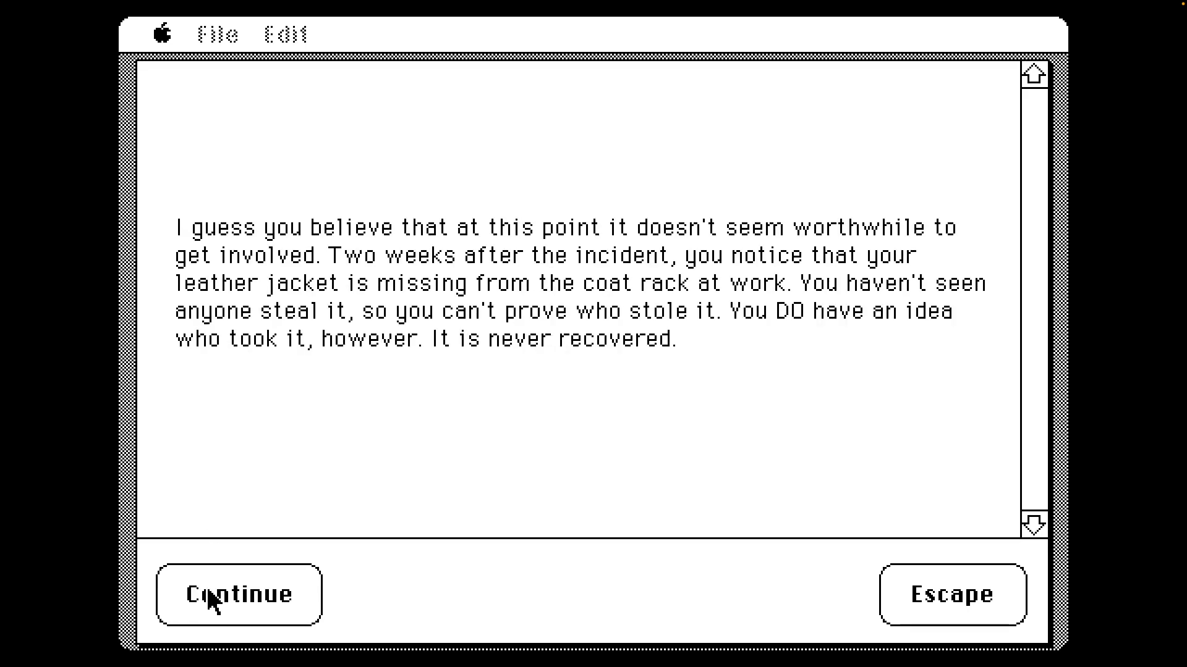
left_click(213, 601)
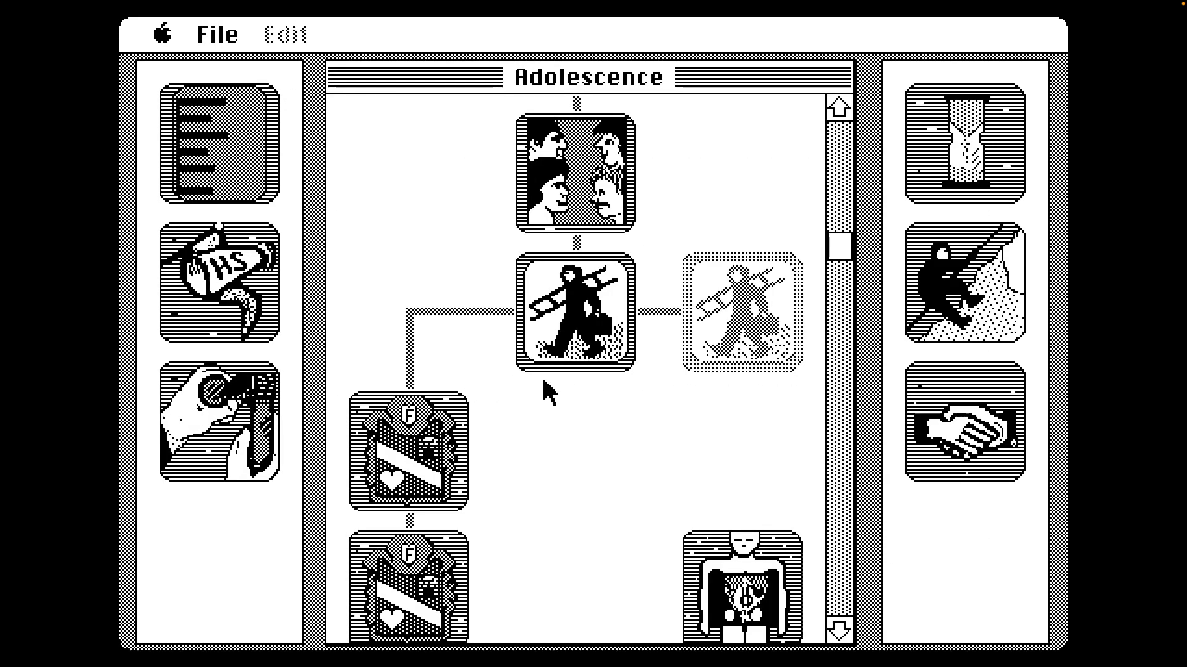
Stand up to the nagging boss with an Unbothered mood, choosing Stick Up for Yourself
left_click(840, 631)
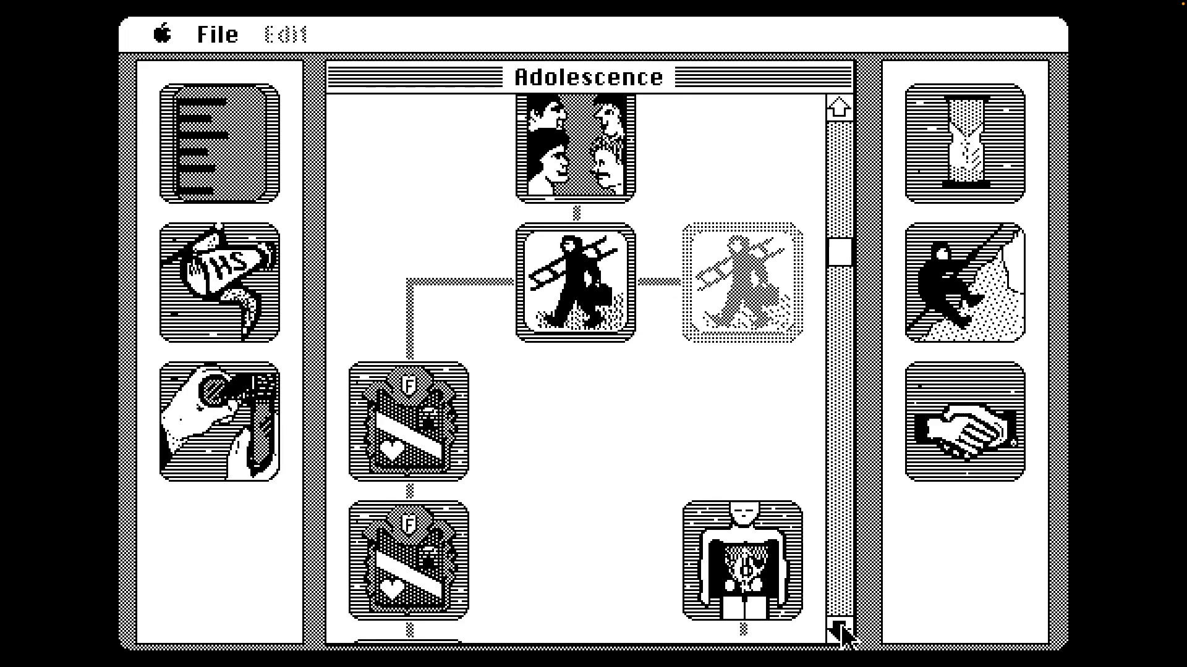
left_click(616, 263)
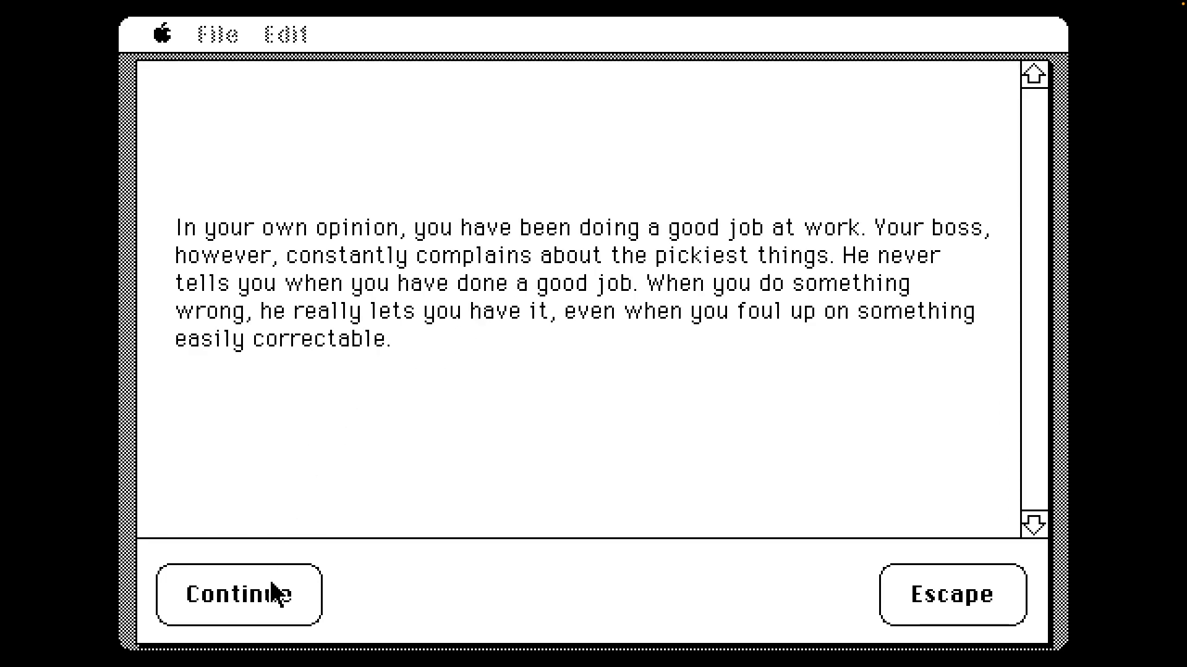
left_click(235, 609)
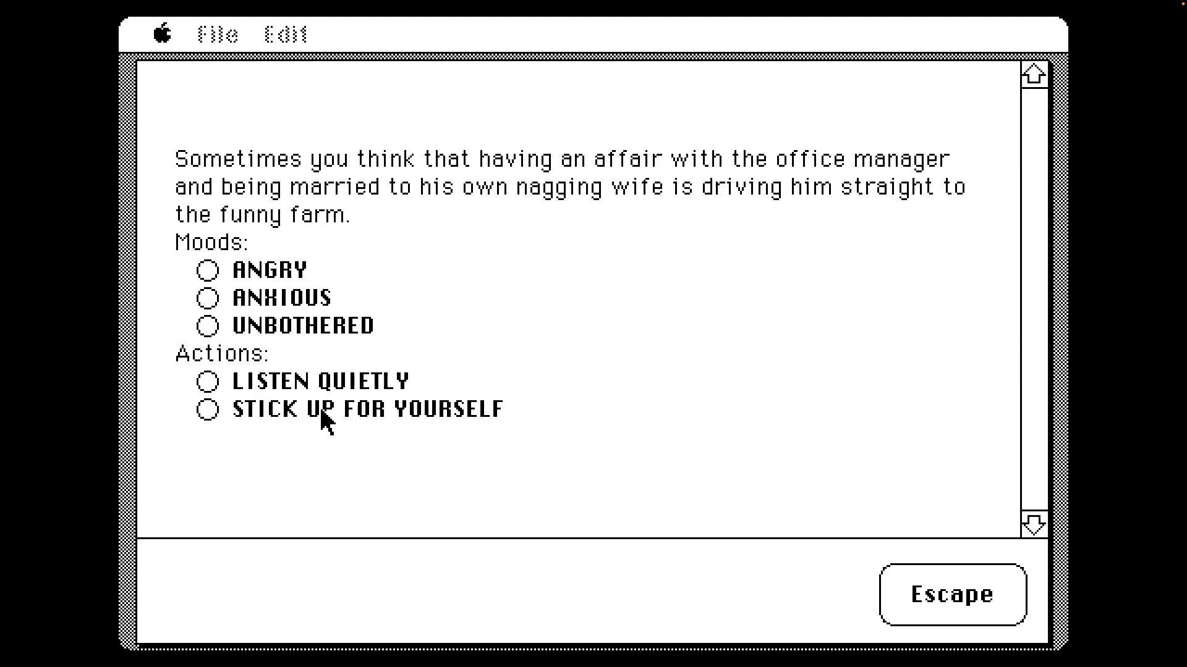
left_click(207, 410)
left_click(207, 326)
left_click(250, 616)
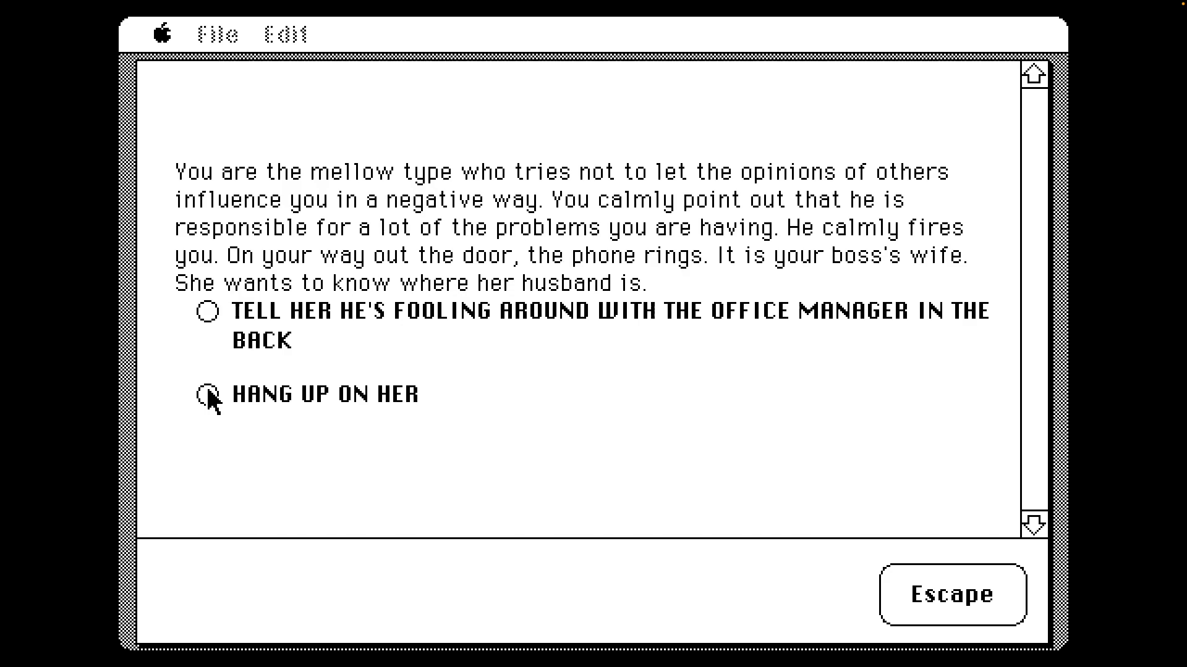
Tell the boss's wife about the affair, then refuse his plea by job hunting elsewhere
left_click(207, 312)
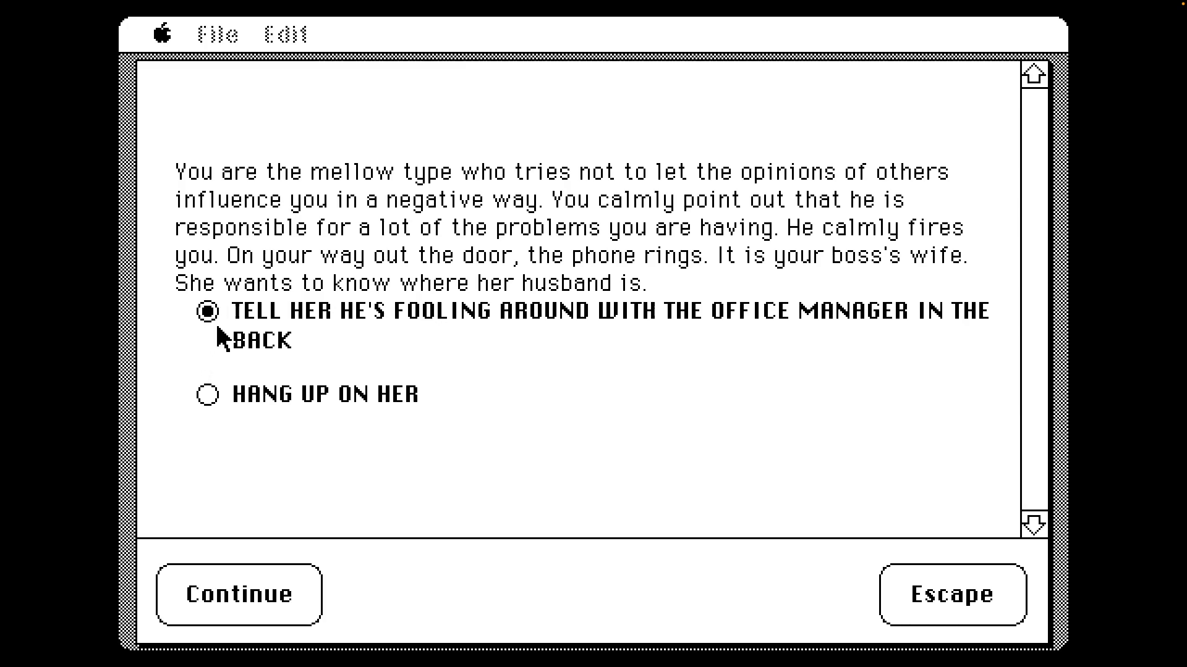
left_click(220, 602)
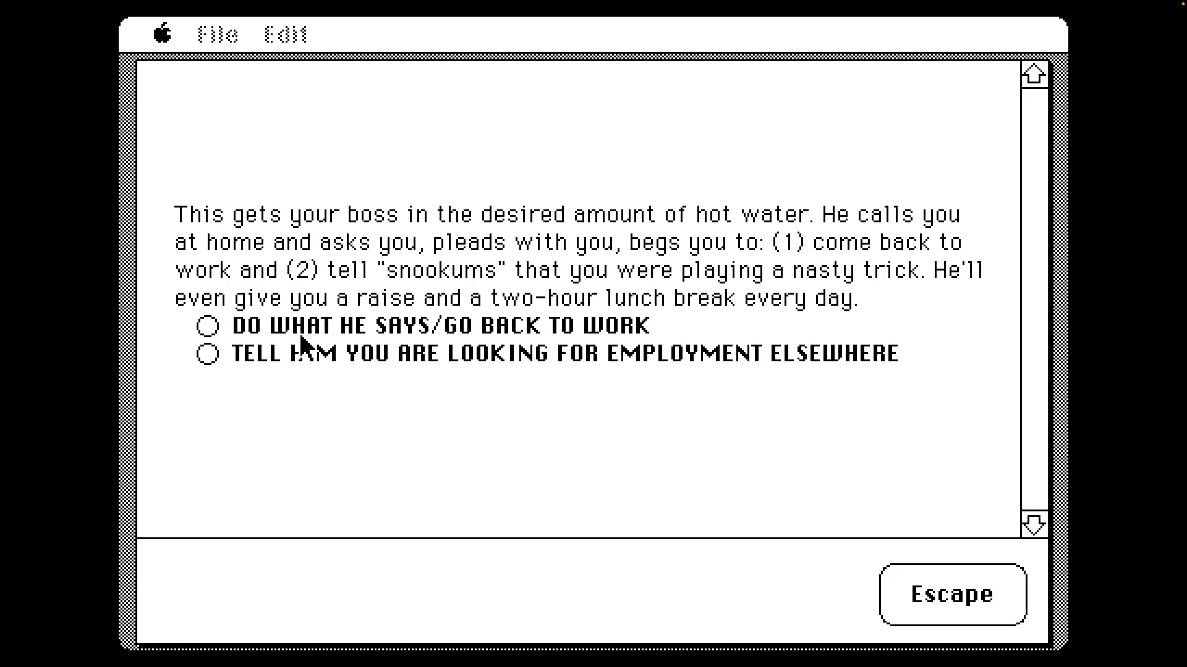
left_click(208, 354)
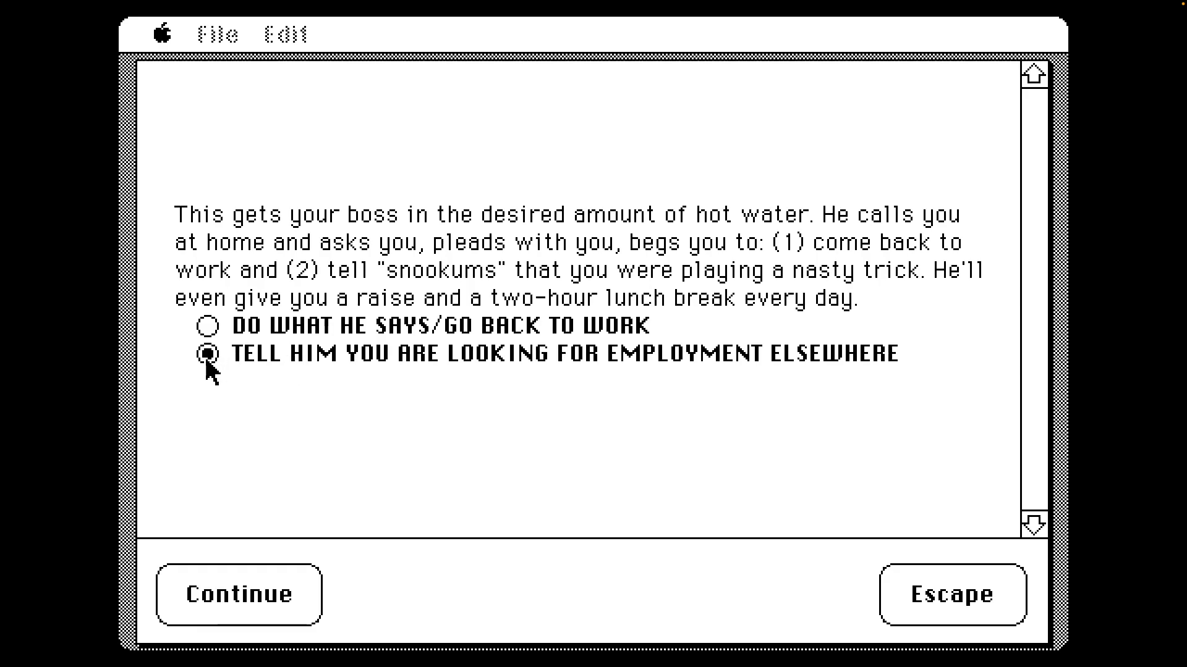
left_click(250, 616)
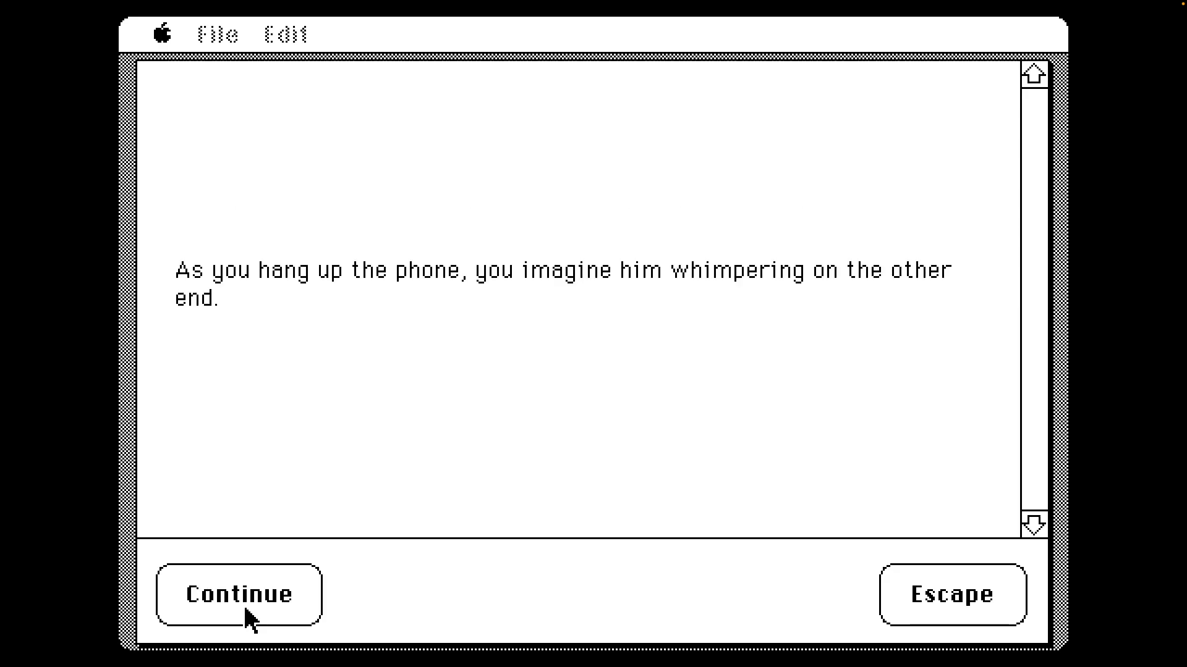
left_click(250, 616)
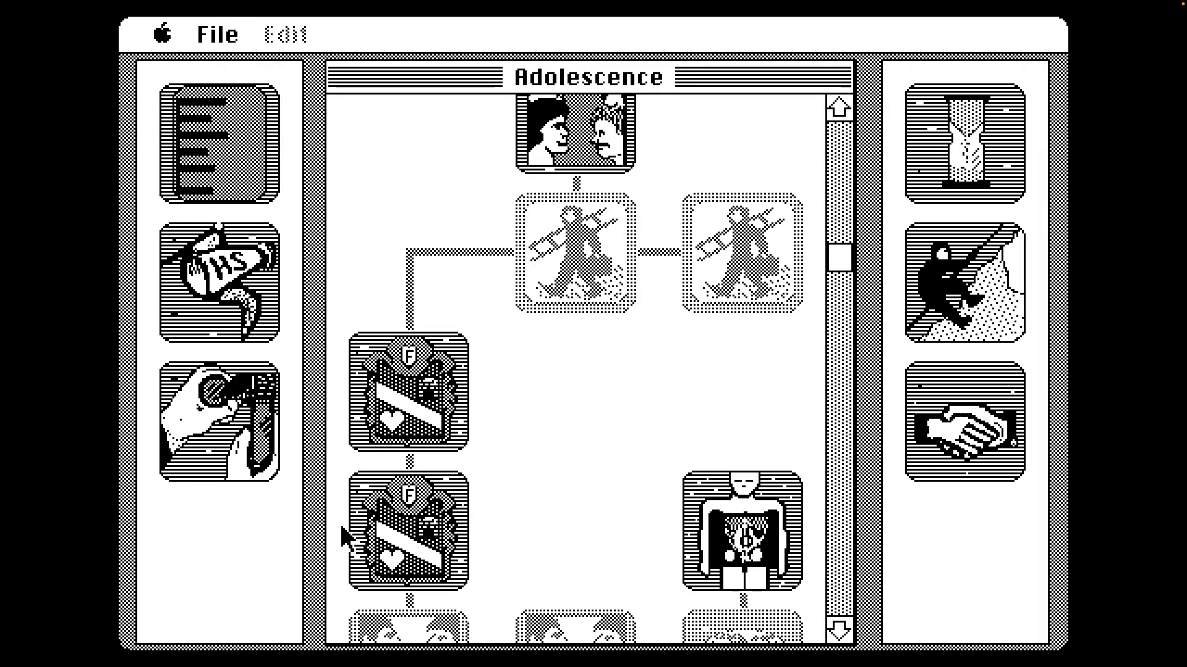
Answer Dad's grammar-correcting scenario Assertive and read through his apology back to the map
left_click(408, 393)
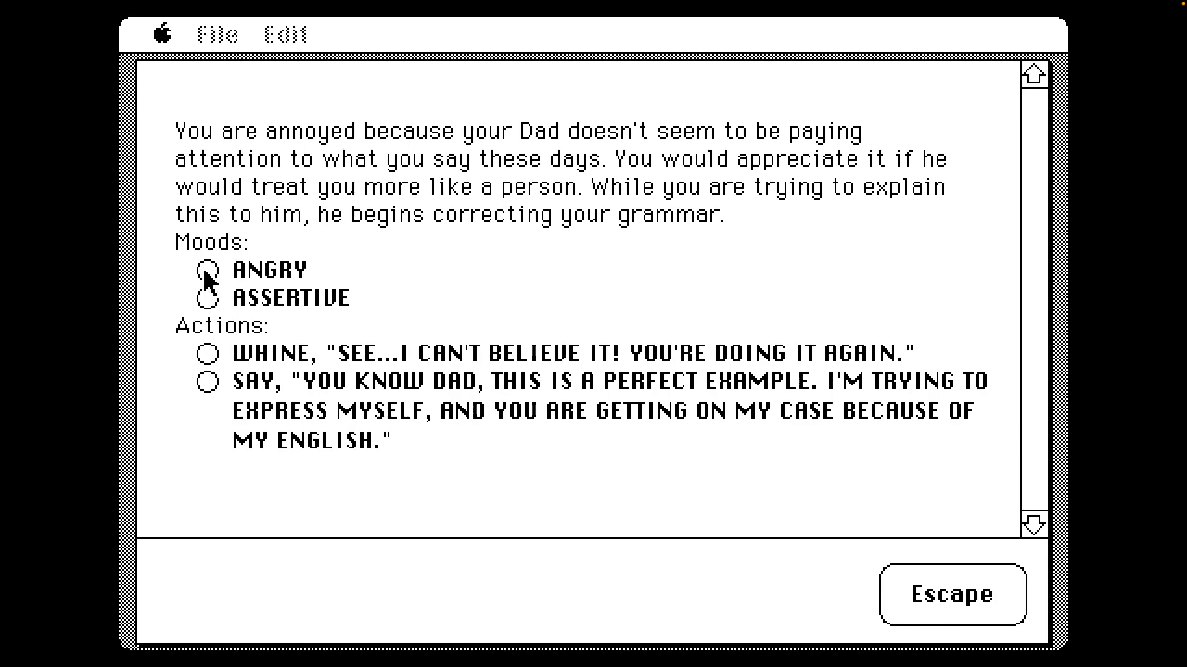
left_click(208, 382)
left_click(214, 573)
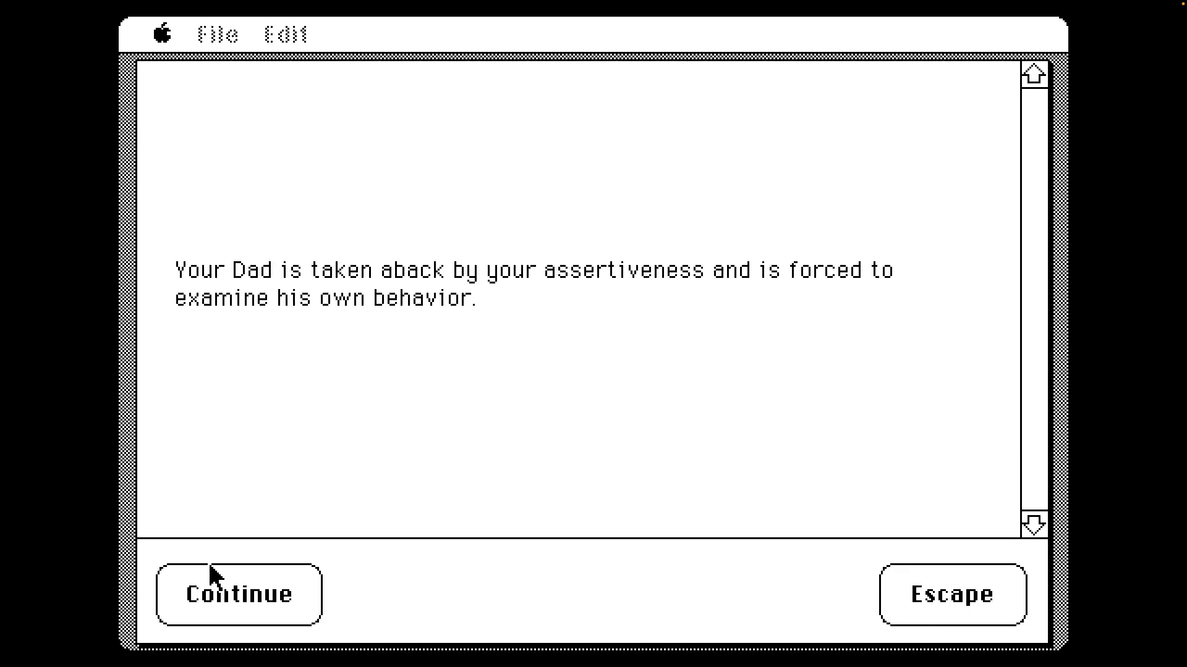
left_click(214, 573)
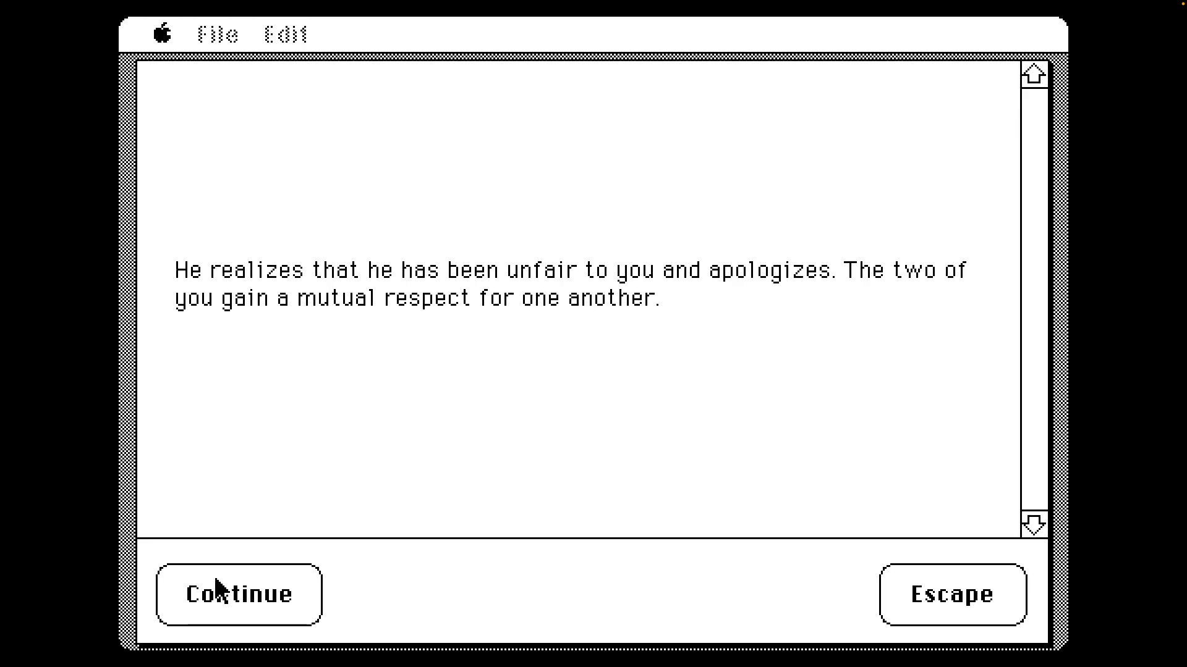
left_click(223, 589)
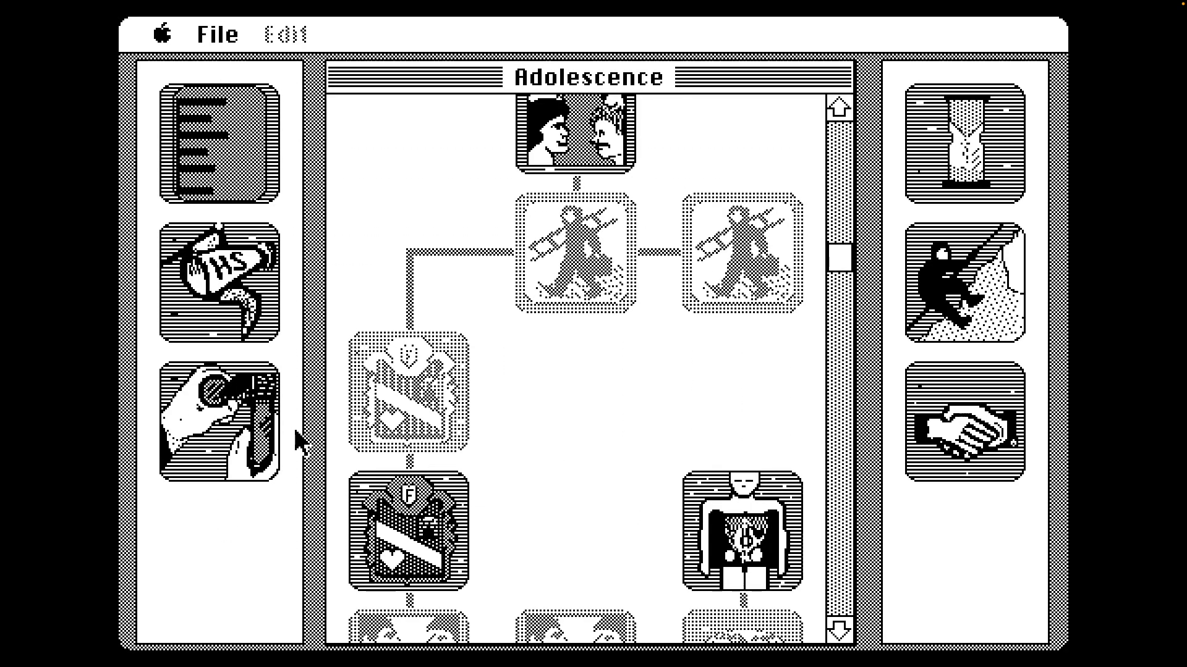
Answer the drug store holdup scenario Frightened, choosing to keep still
left_click(841, 417)
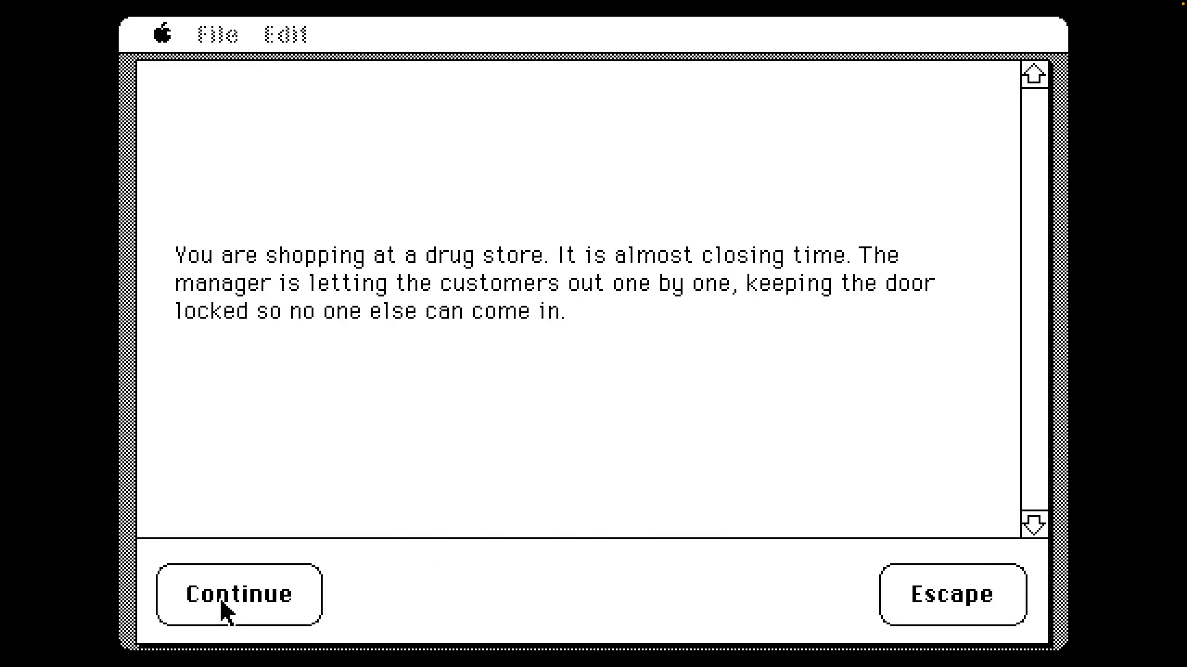
left_click(224, 605)
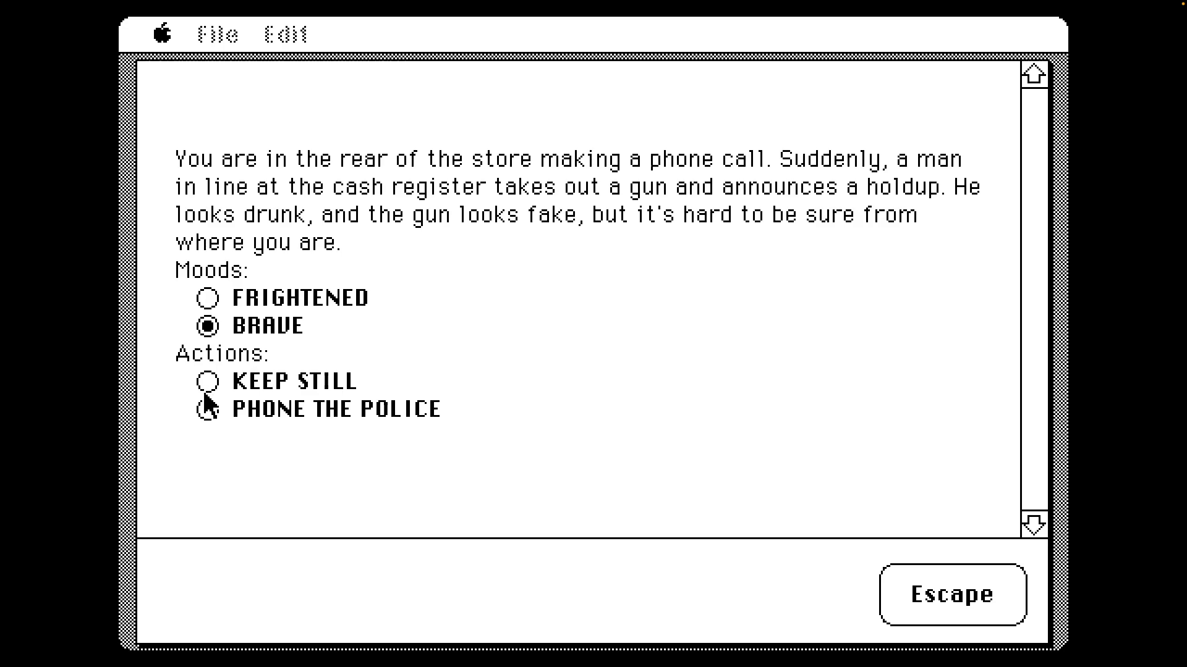
left_click(209, 326)
left_click(208, 299)
left_click(208, 382)
left_click(230, 603)
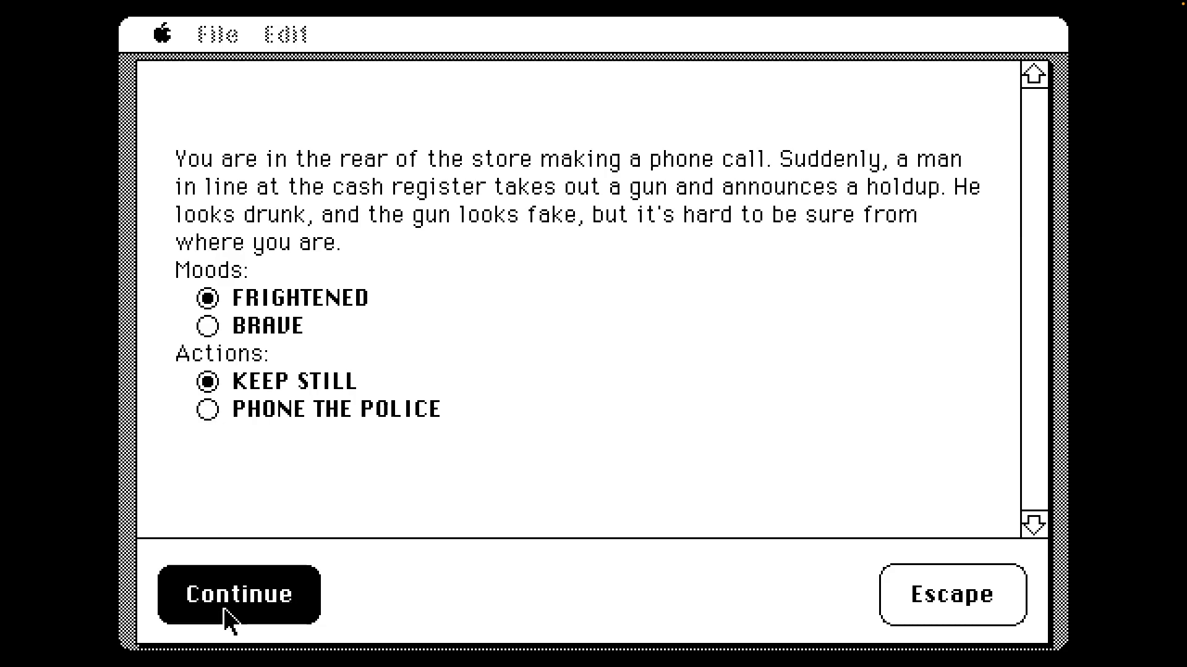
left_click(230, 603)
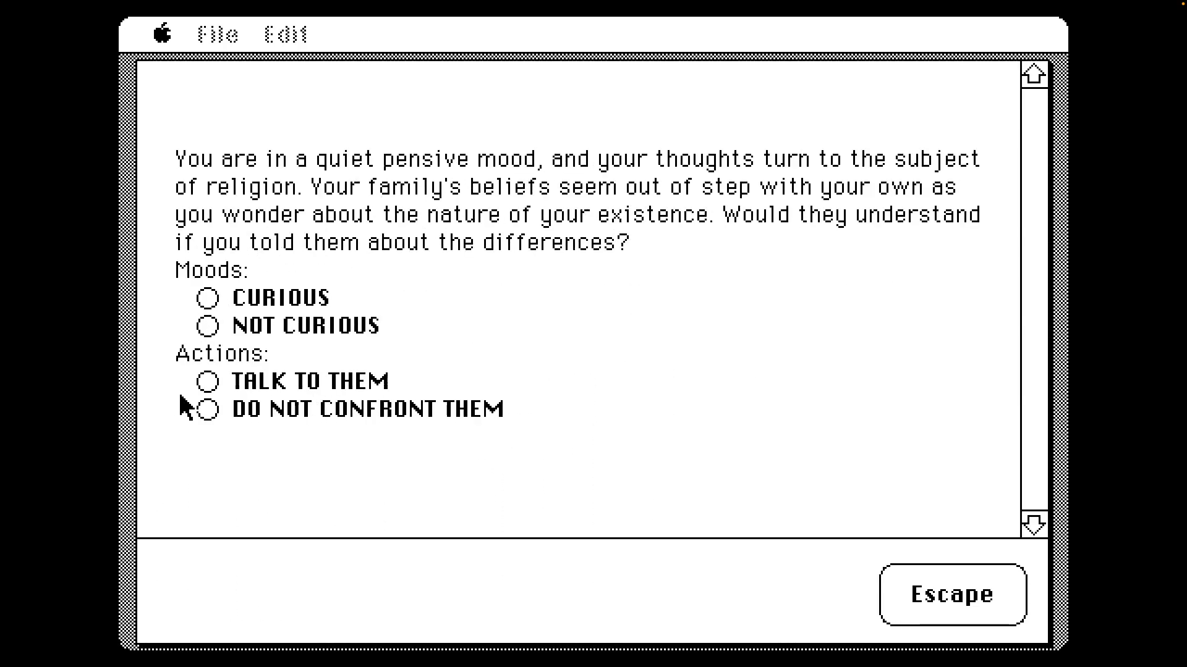
Answer the religion-doubts scenario Curious and read the praise for independent thinking
left_click(208, 298)
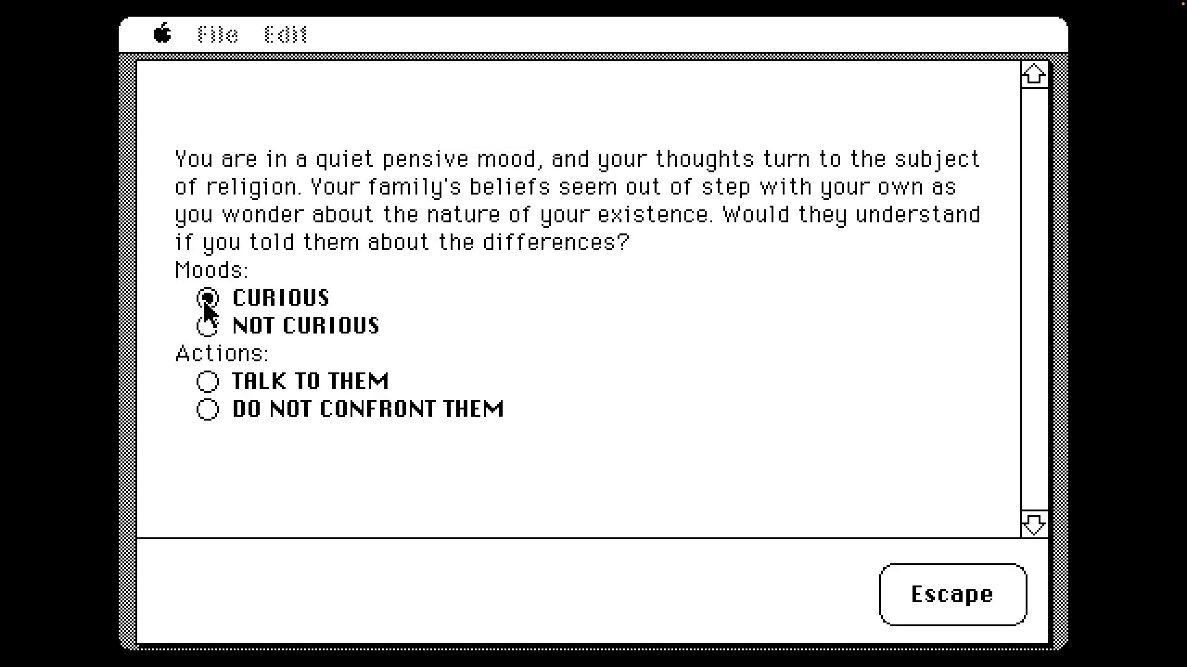
left_click(208, 382)
left_click(243, 588)
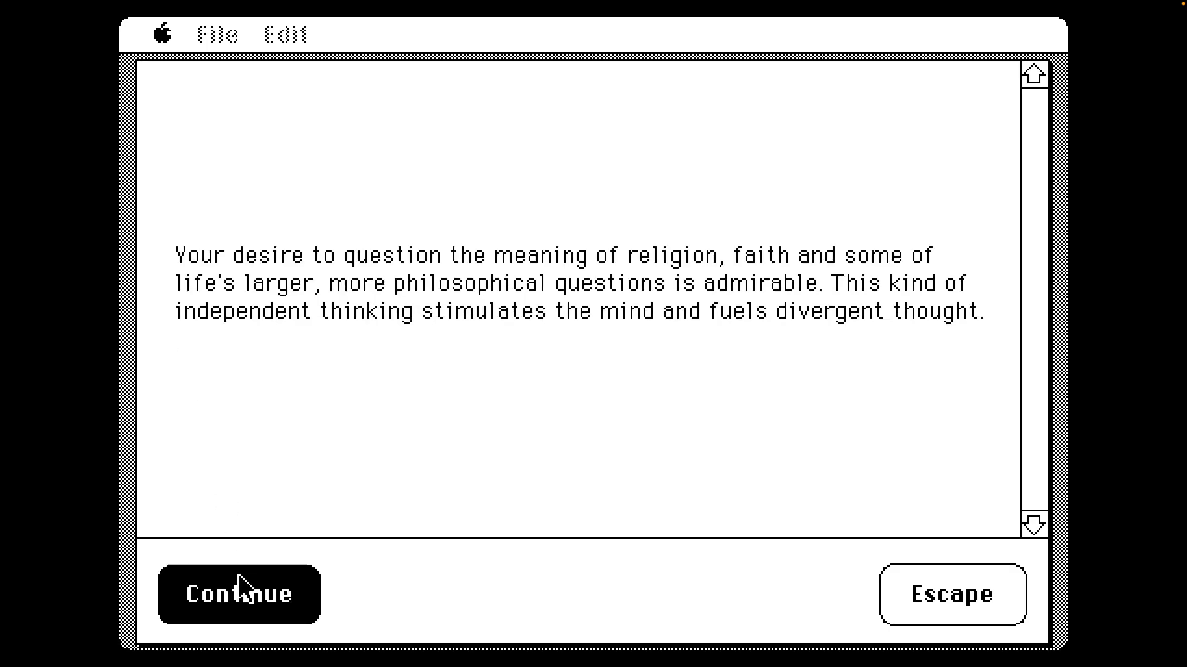
left_click(243, 588)
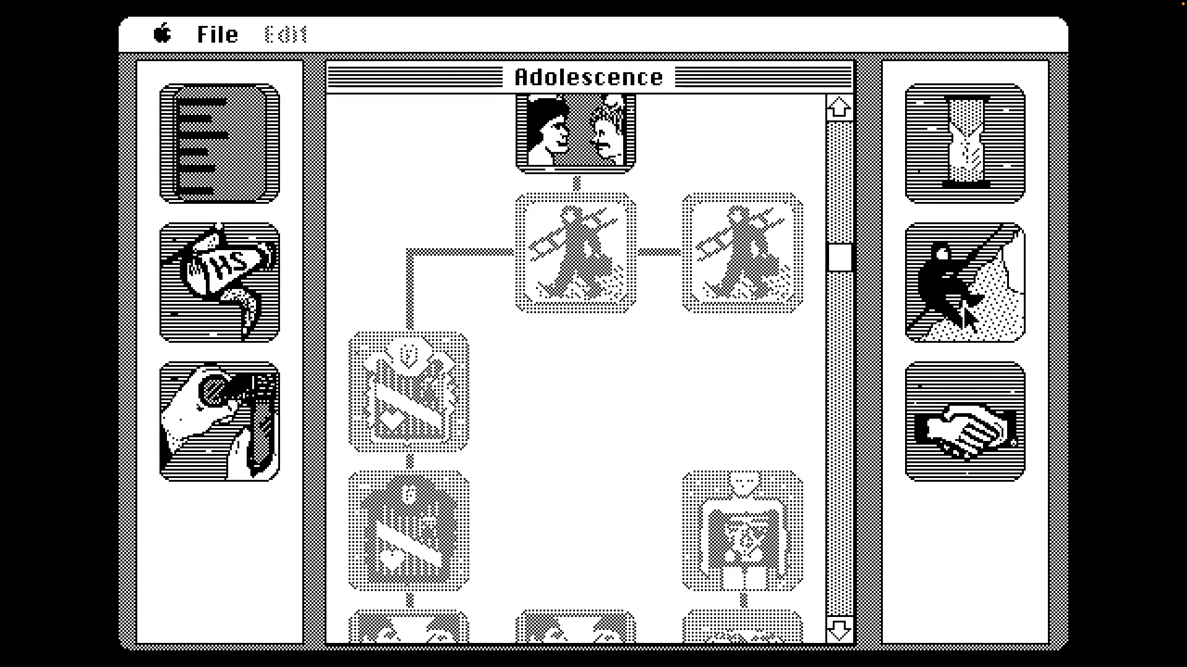
left_click(218, 190)
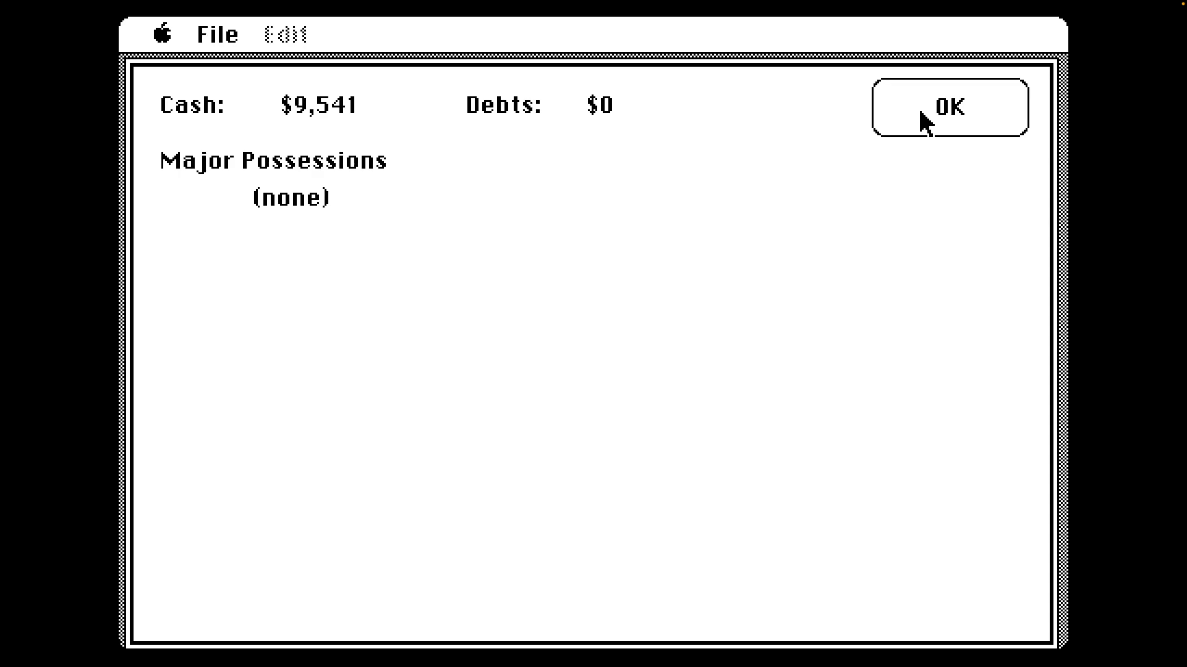
left_click(927, 121)
left_click(925, 121)
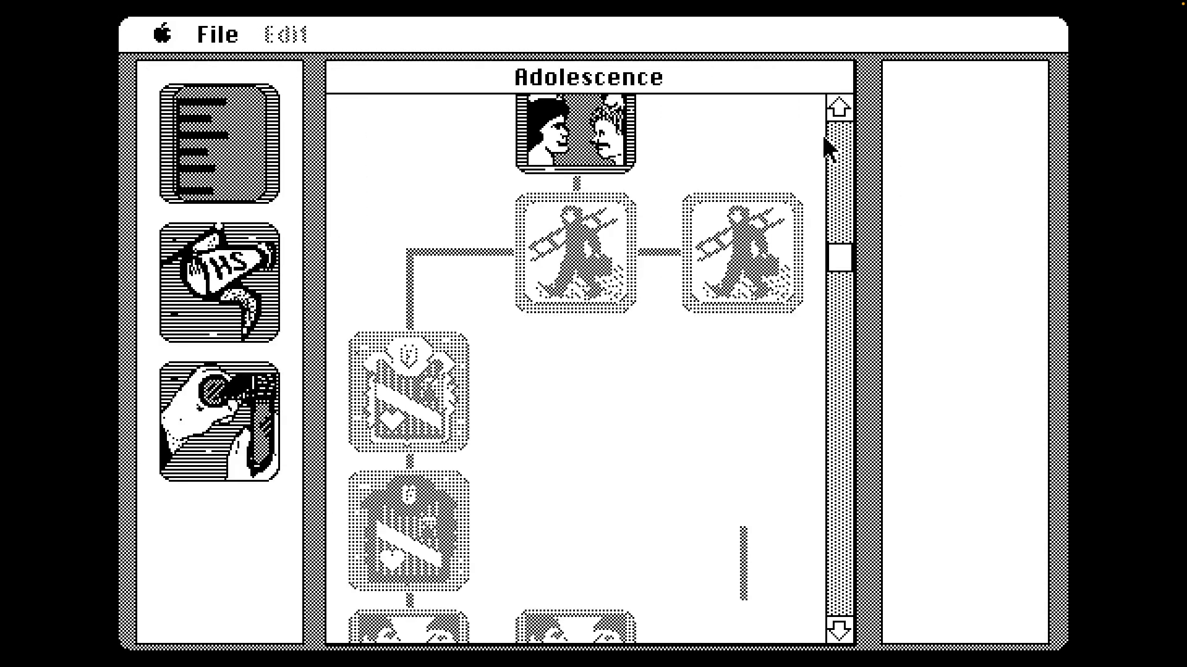
left_click(218, 421)
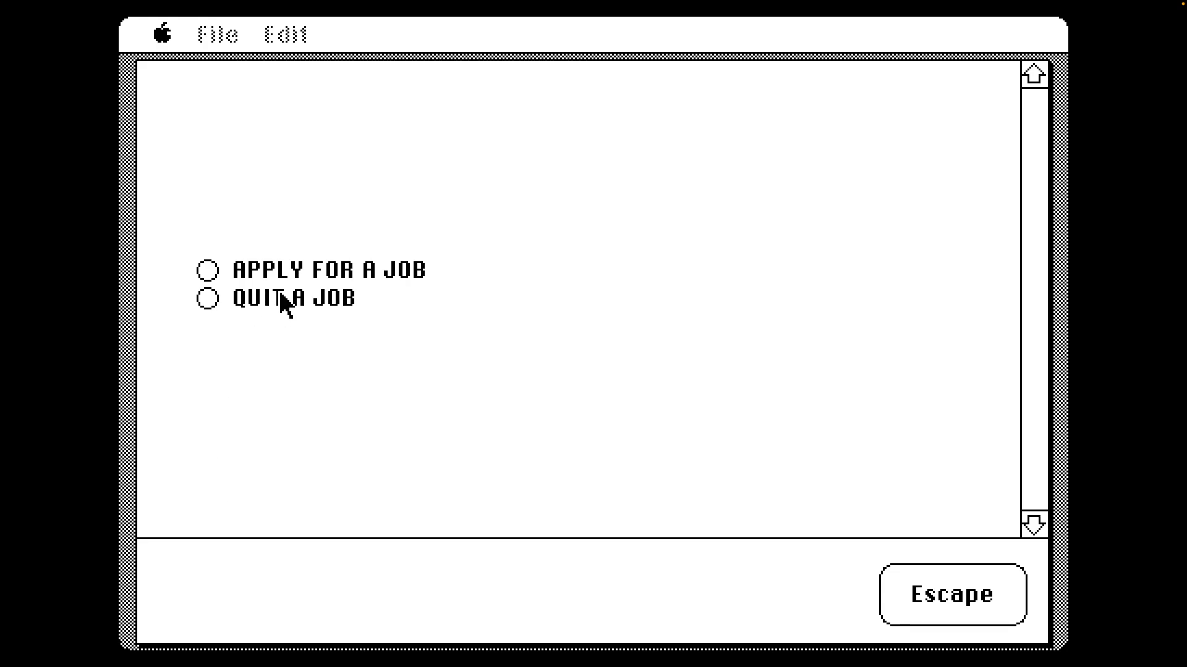
left_click(952, 594)
left_click(215, 146)
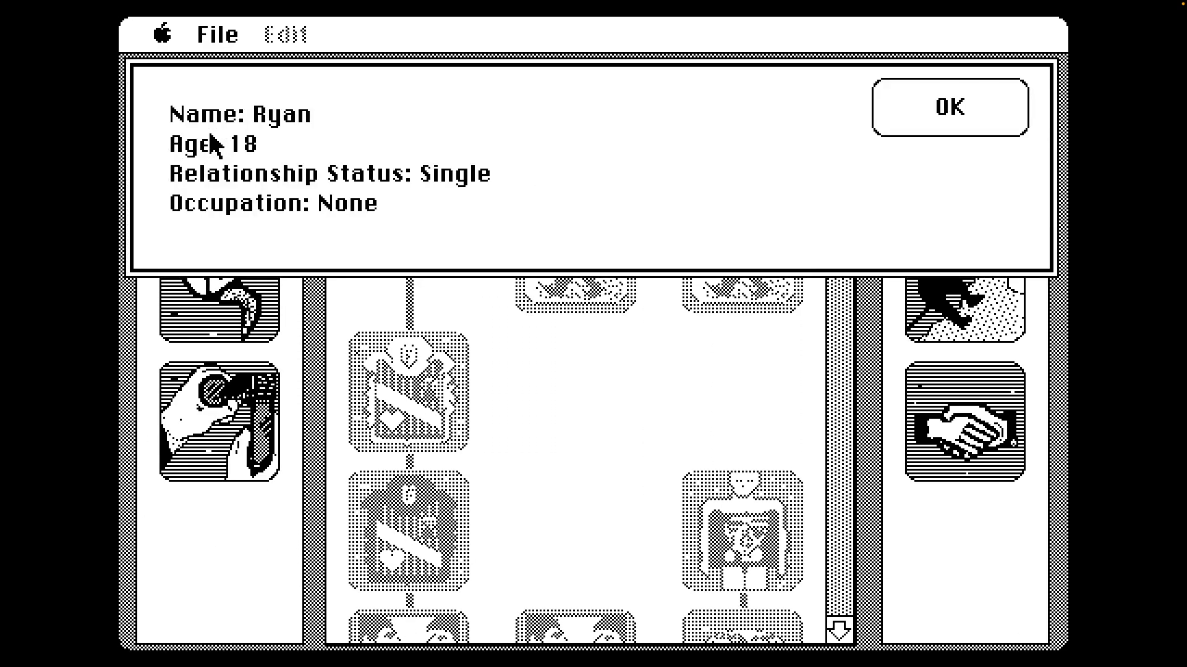
left_click(964, 109)
left_click(964, 112)
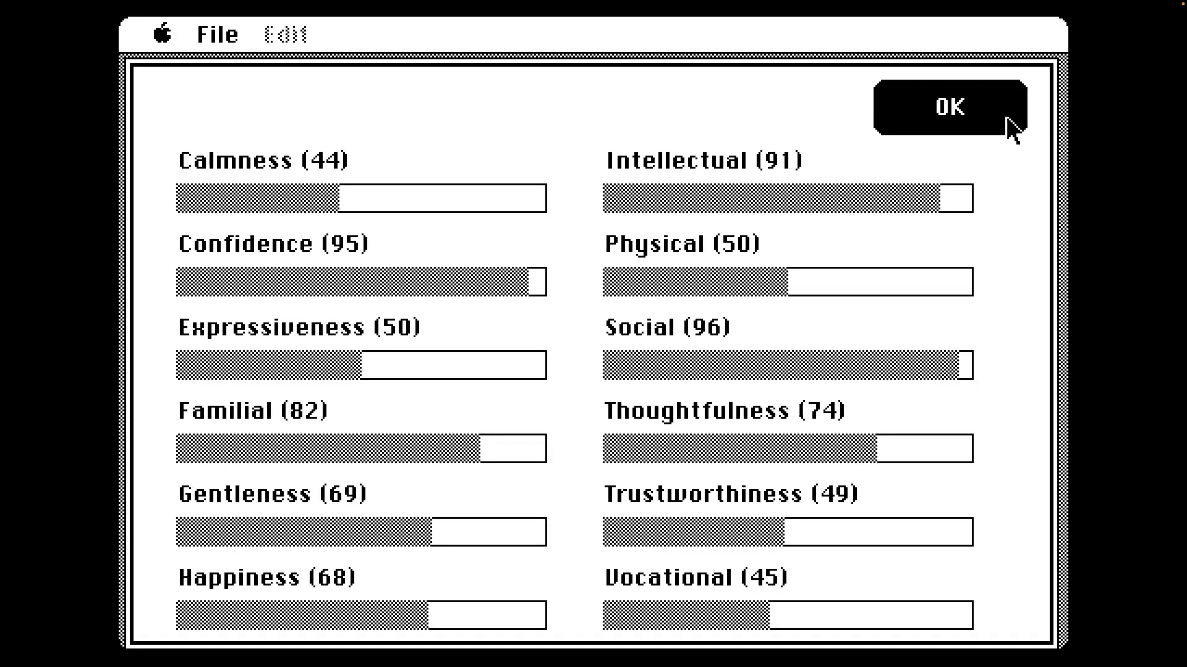
left_click(936, 119)
Apply for the Ticket Taker in a Movie Theater job and get the already-filled reply
left_click(935, 121)
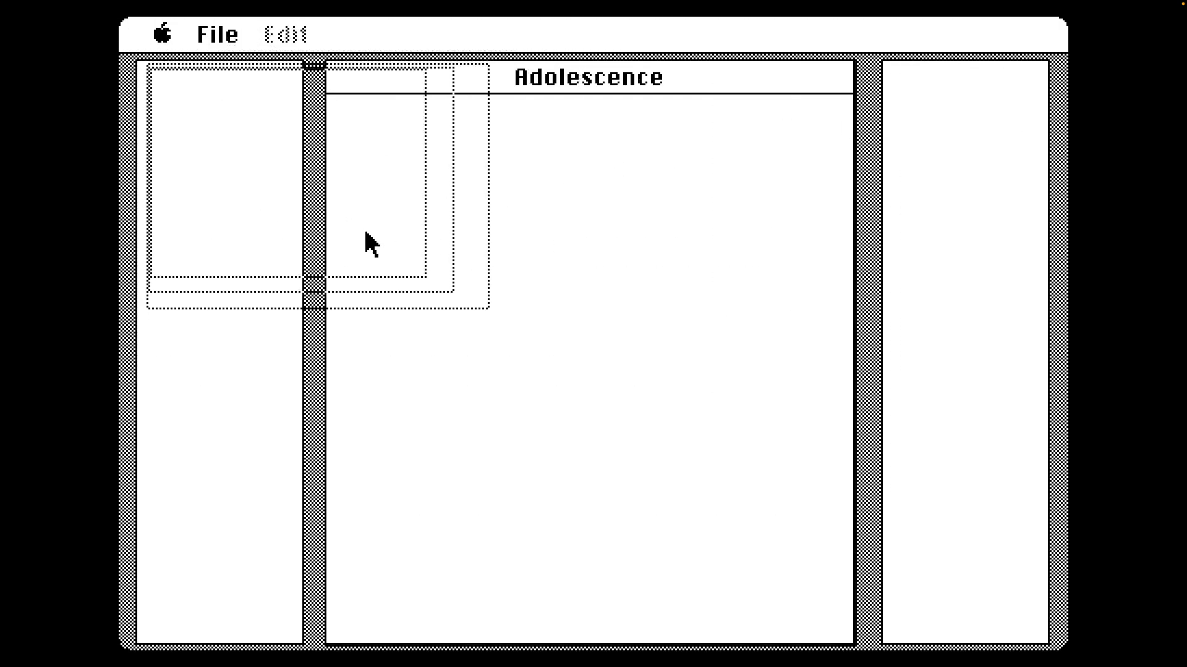
left_click(219, 422)
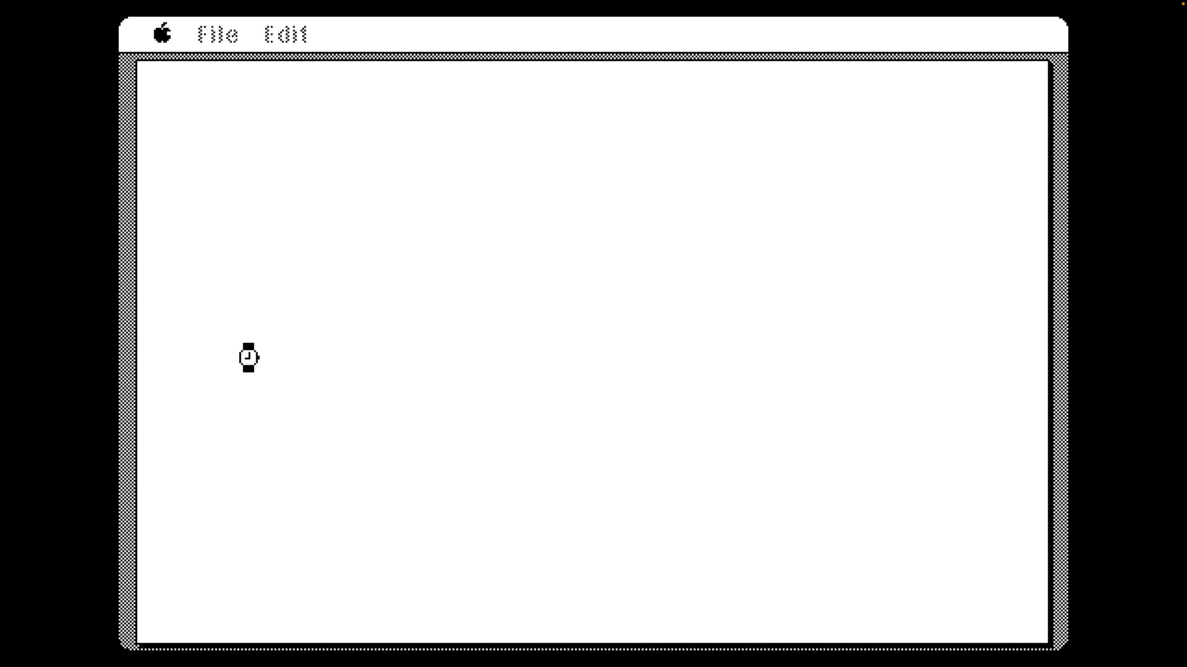
left_click(206, 271)
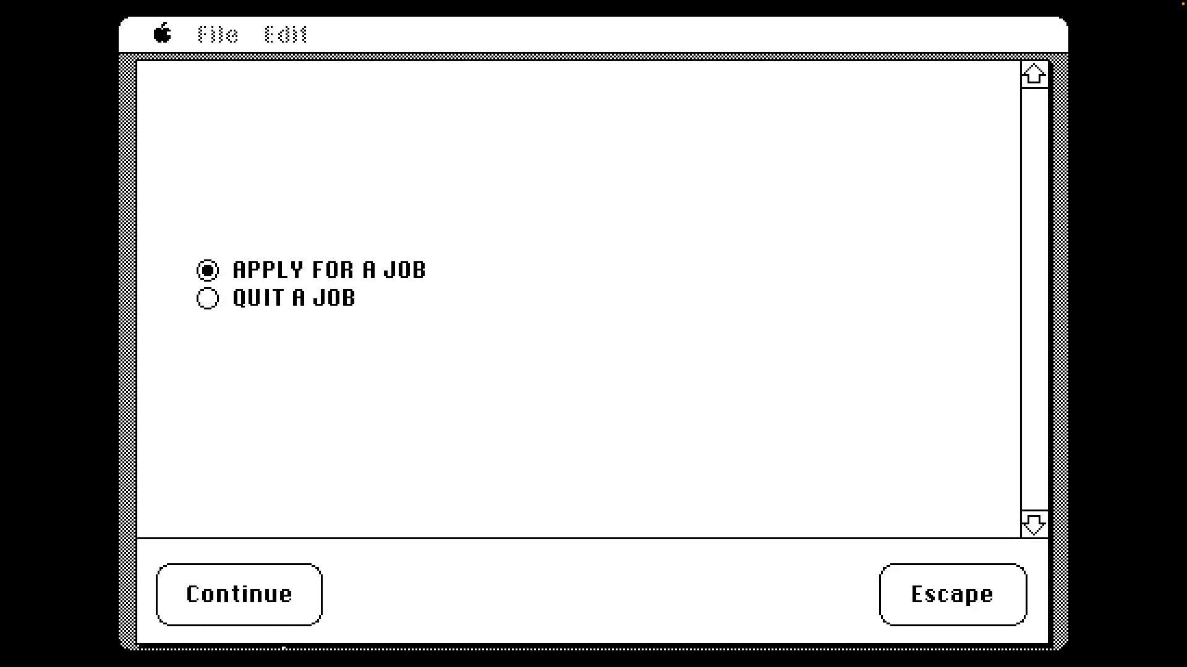
left_click(272, 595)
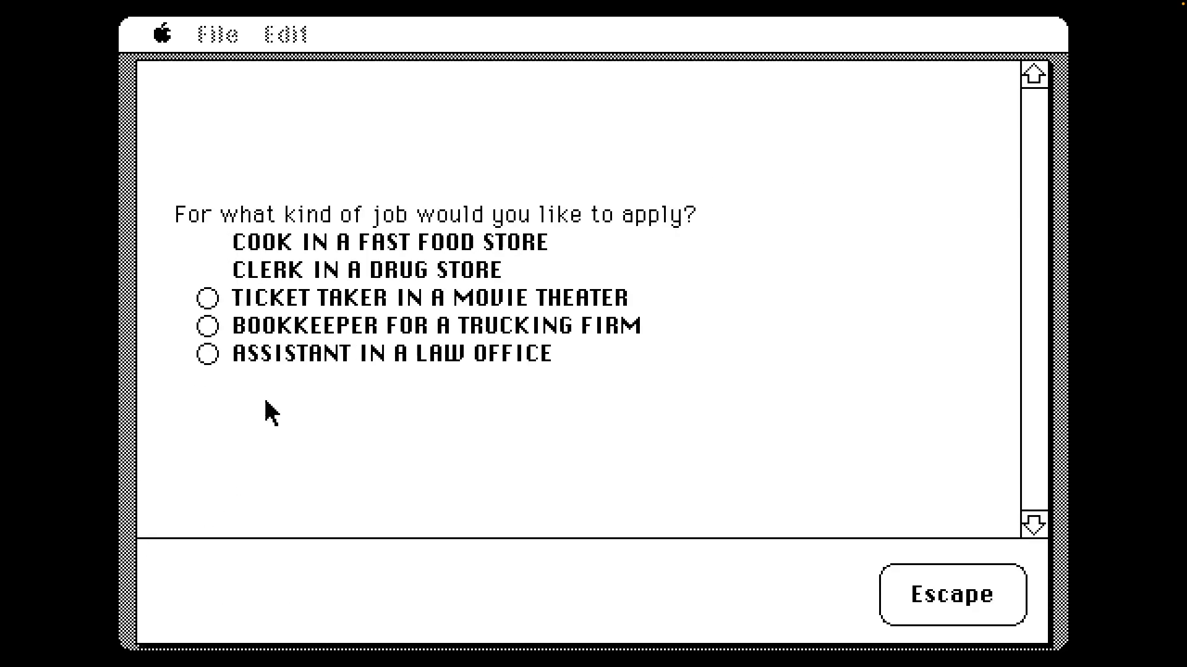
left_click(206, 298)
left_click(222, 594)
left_click(223, 593)
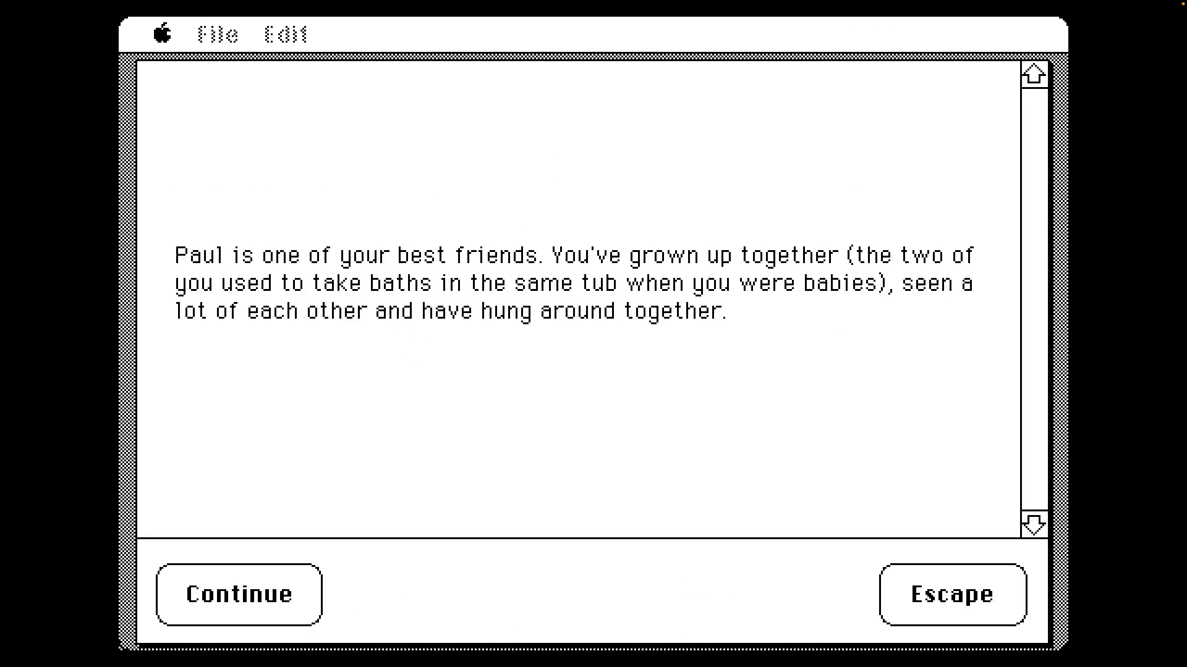
Choose Feeling Sorry for Paul and have your date drive Paul's date home
left_click(190, 607)
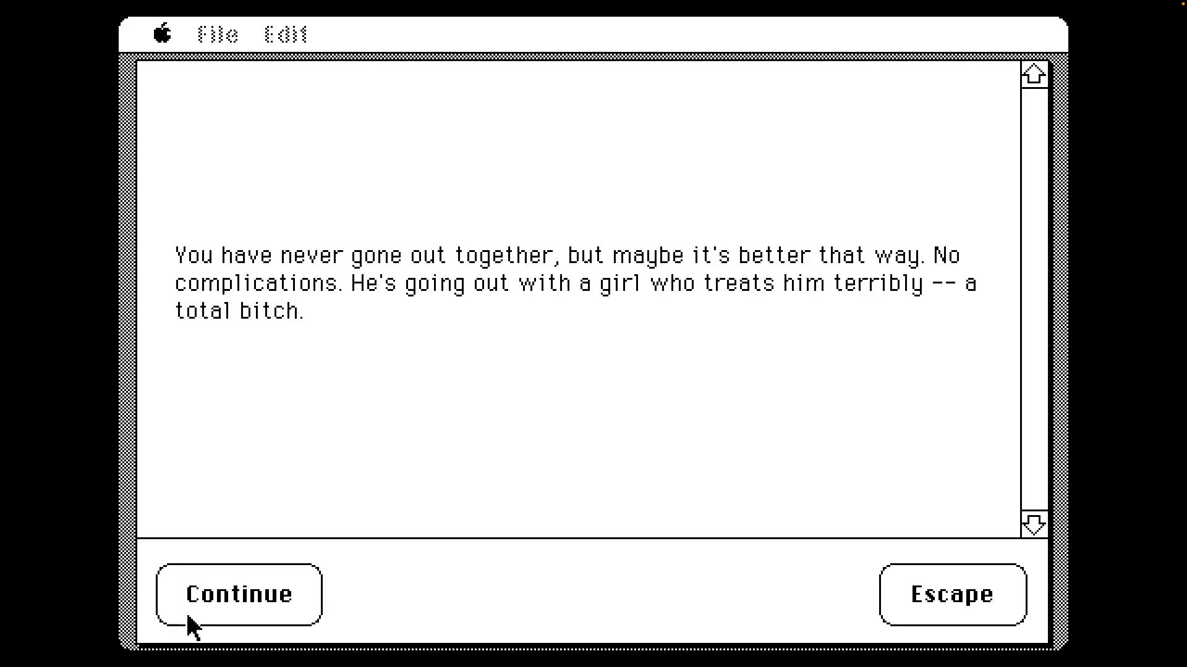
left_click(191, 623)
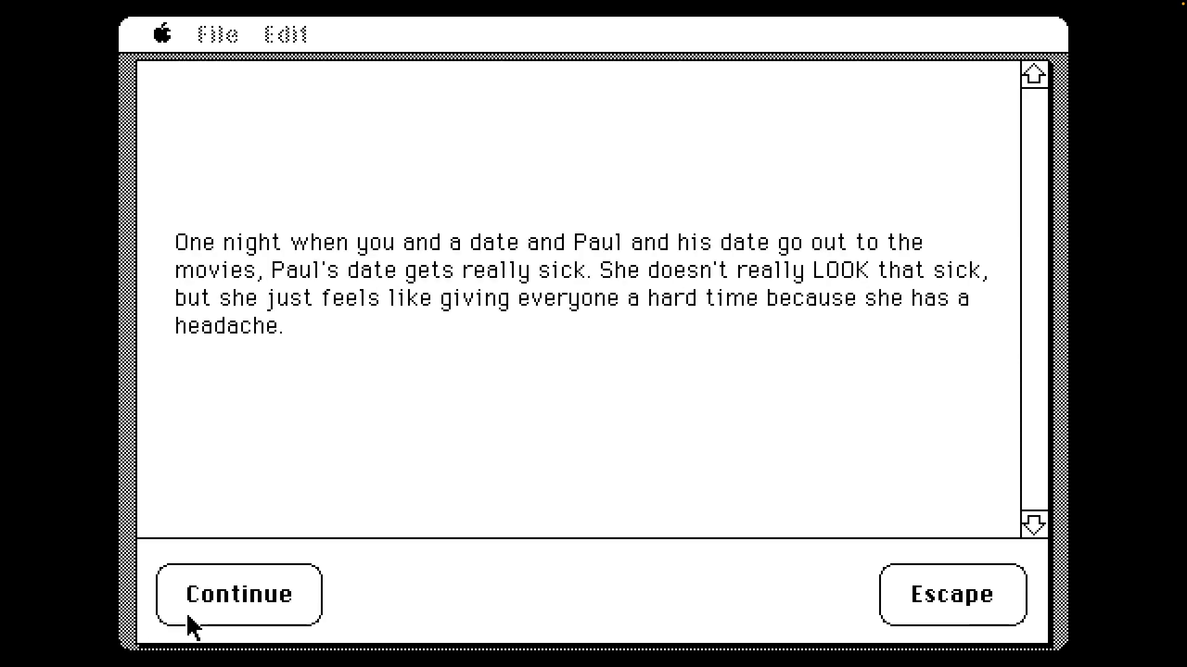
left_click(191, 623)
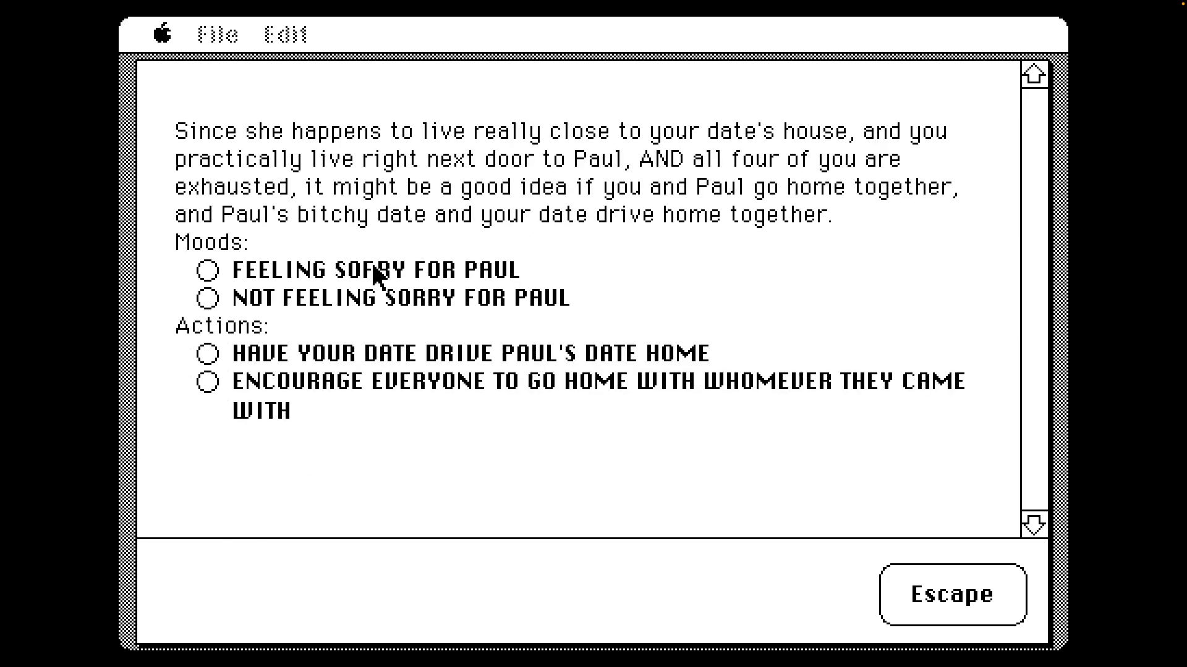
left_click(207, 270)
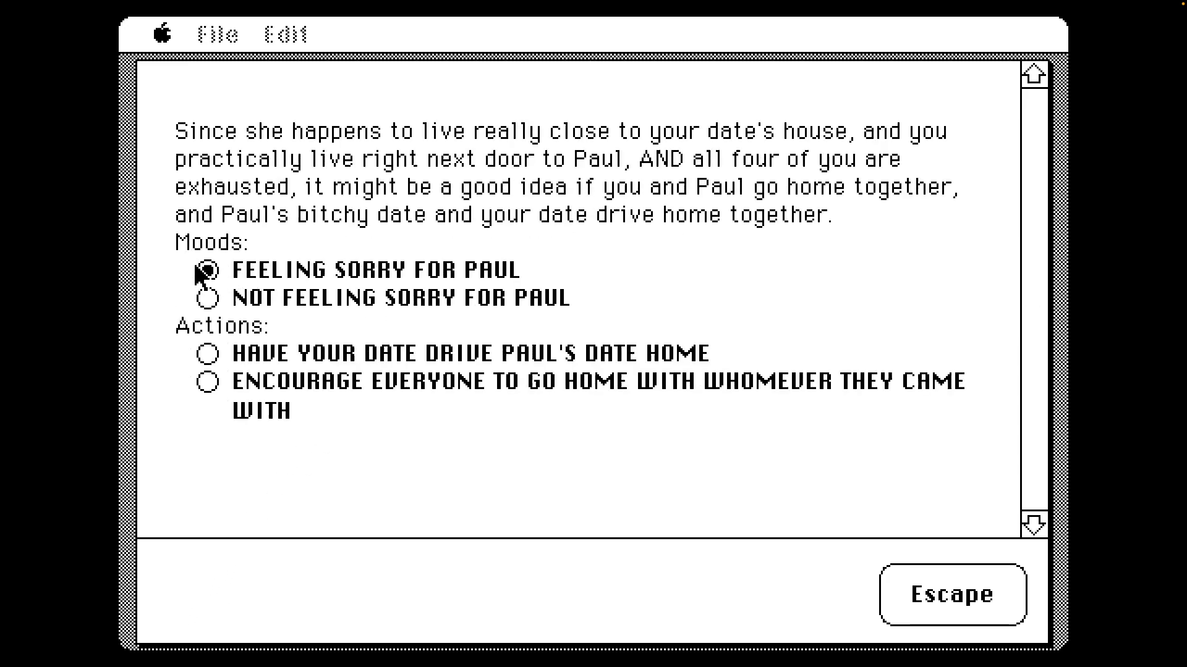
left_click(207, 354)
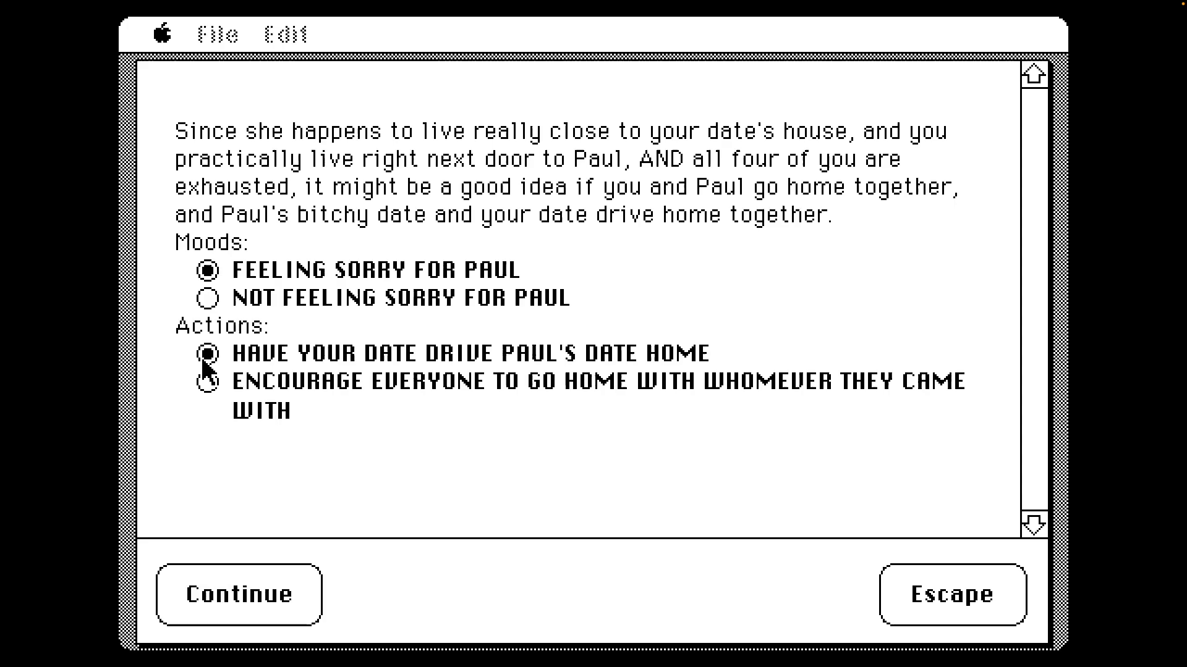
left_click(230, 607)
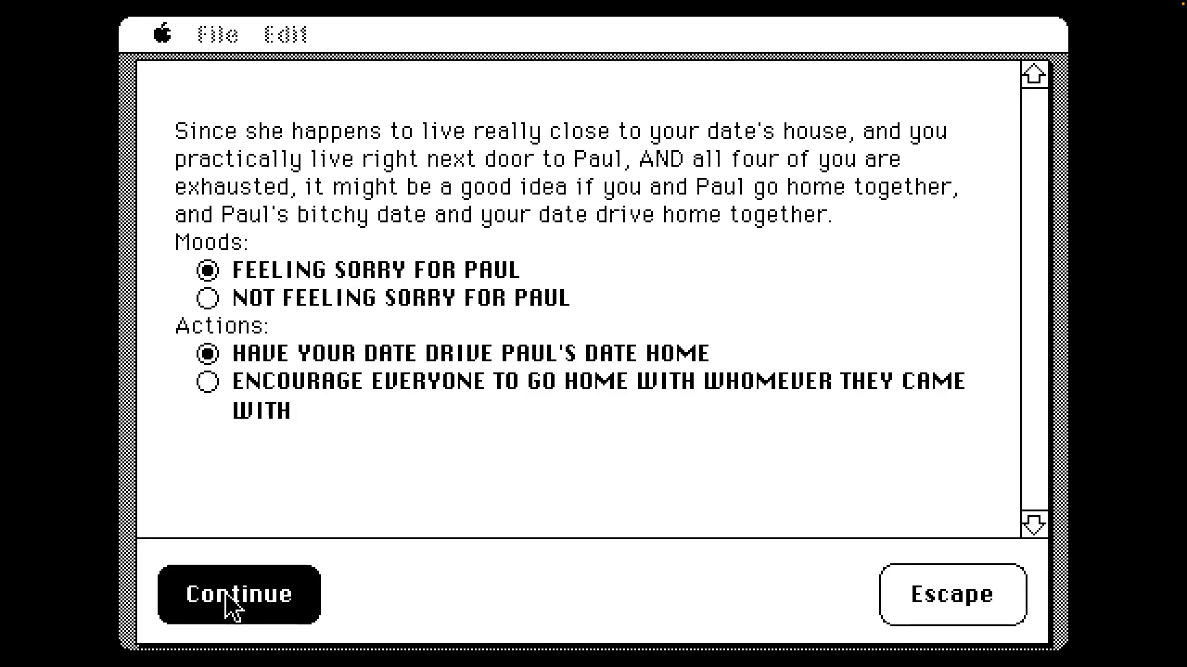
Answer Paul's compliment with the joking reply and finish his story
left_click(231, 607)
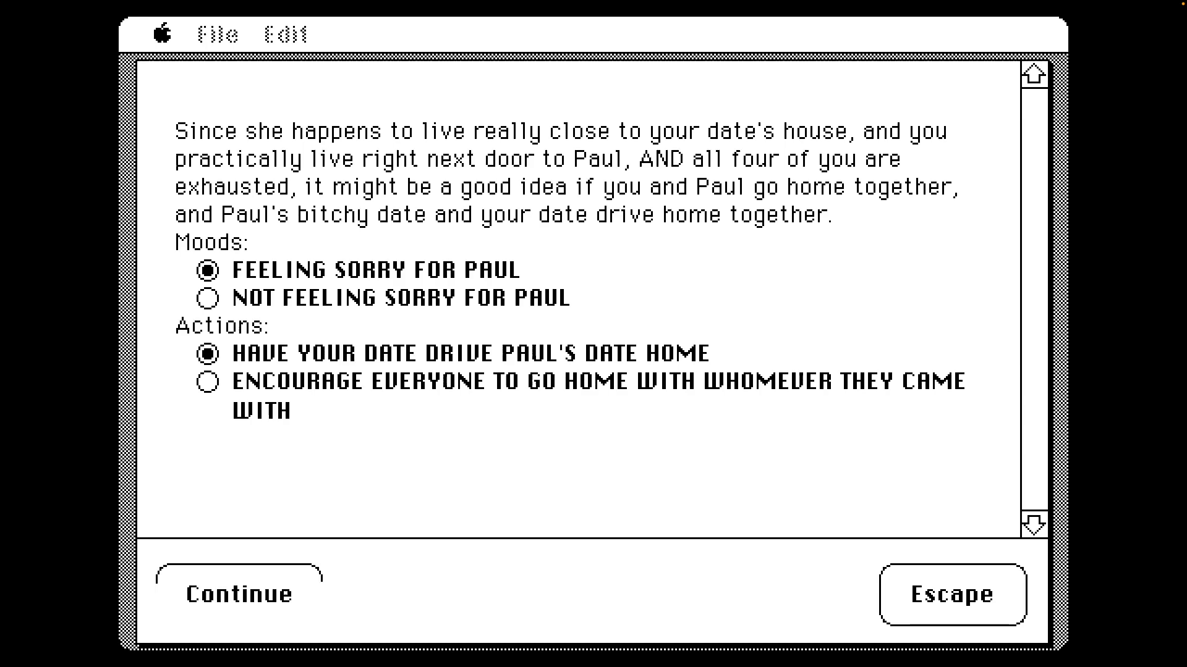
left_click(230, 606)
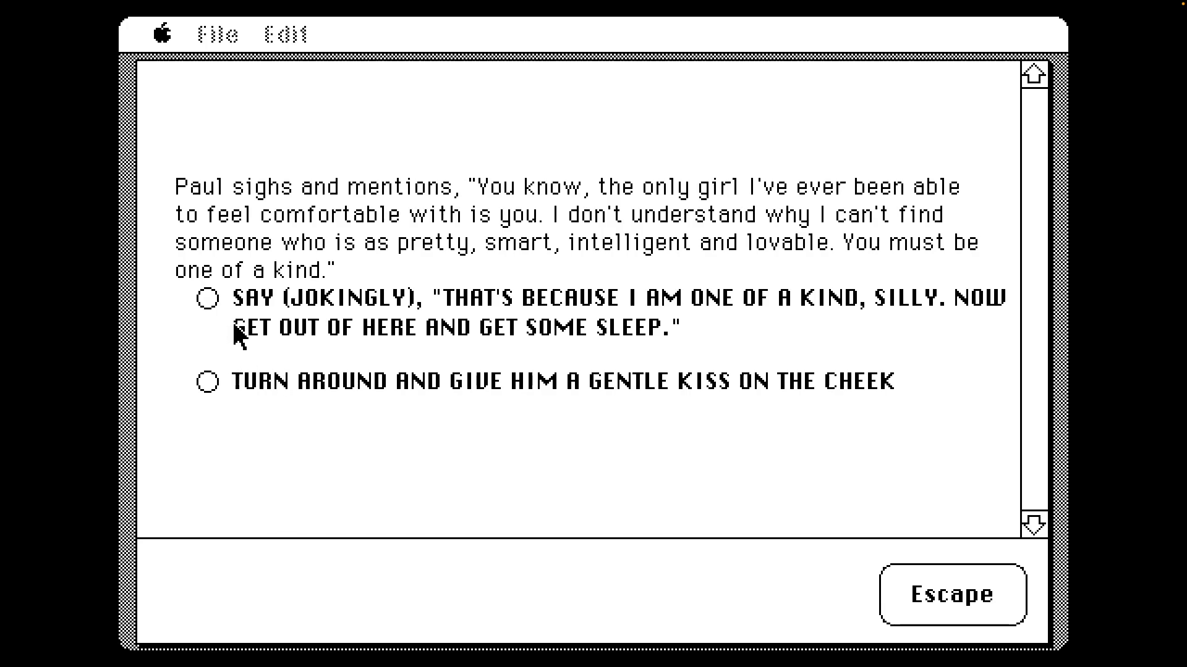
left_click(207, 299)
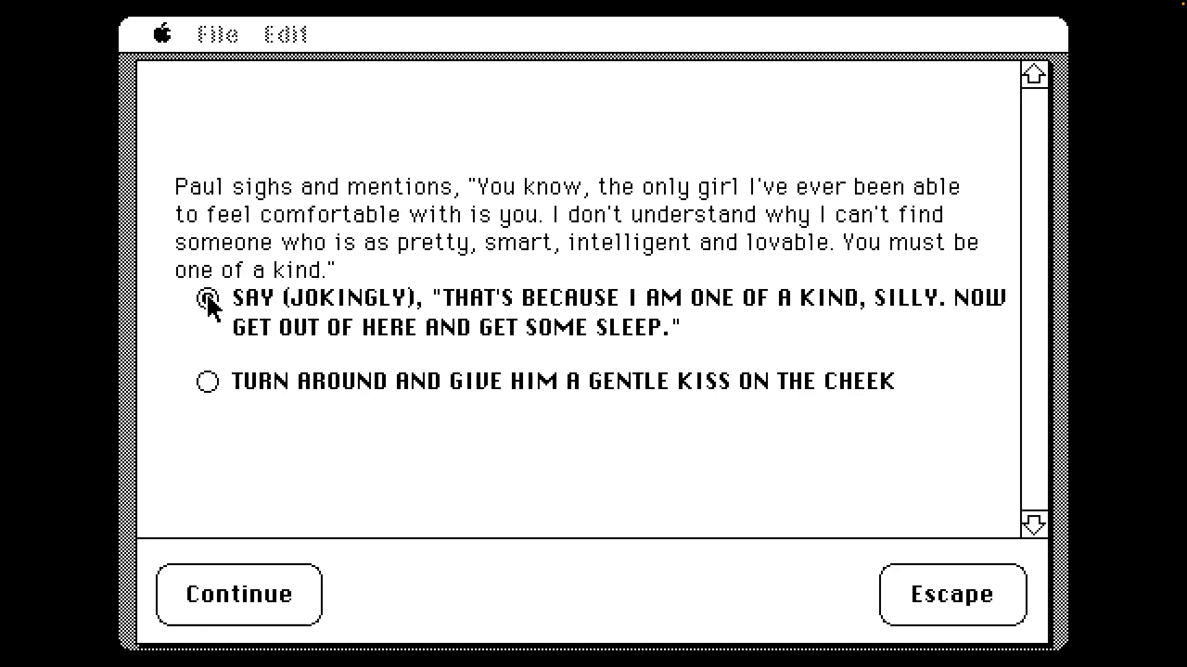
left_click(228, 624)
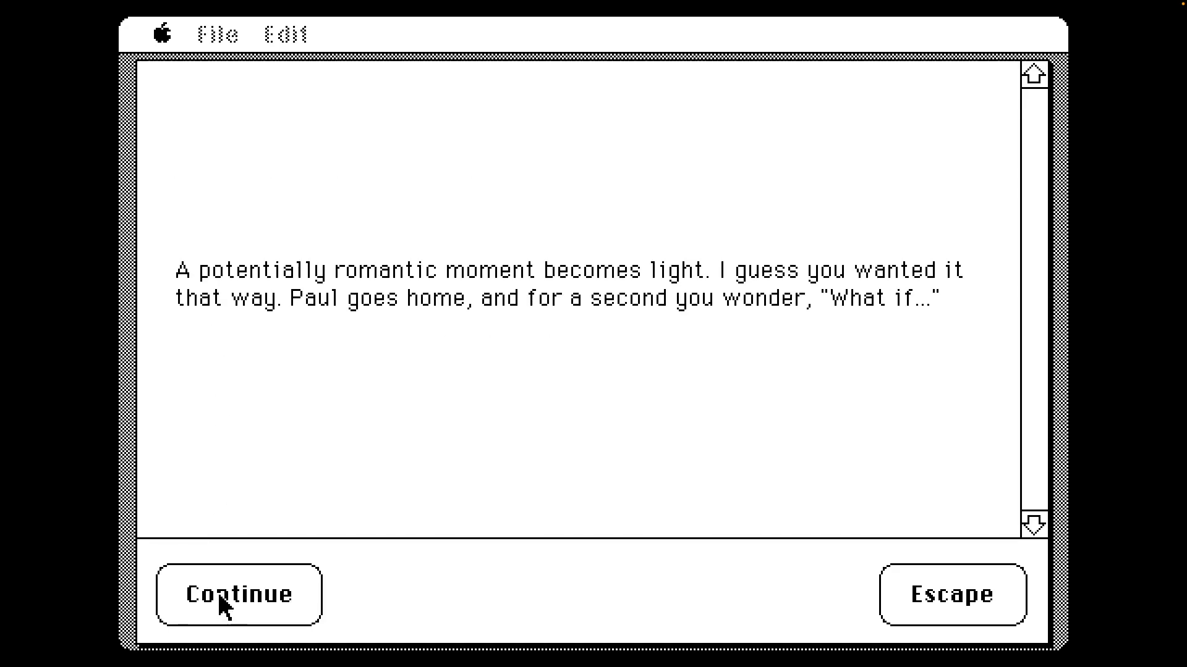
left_click(225, 605)
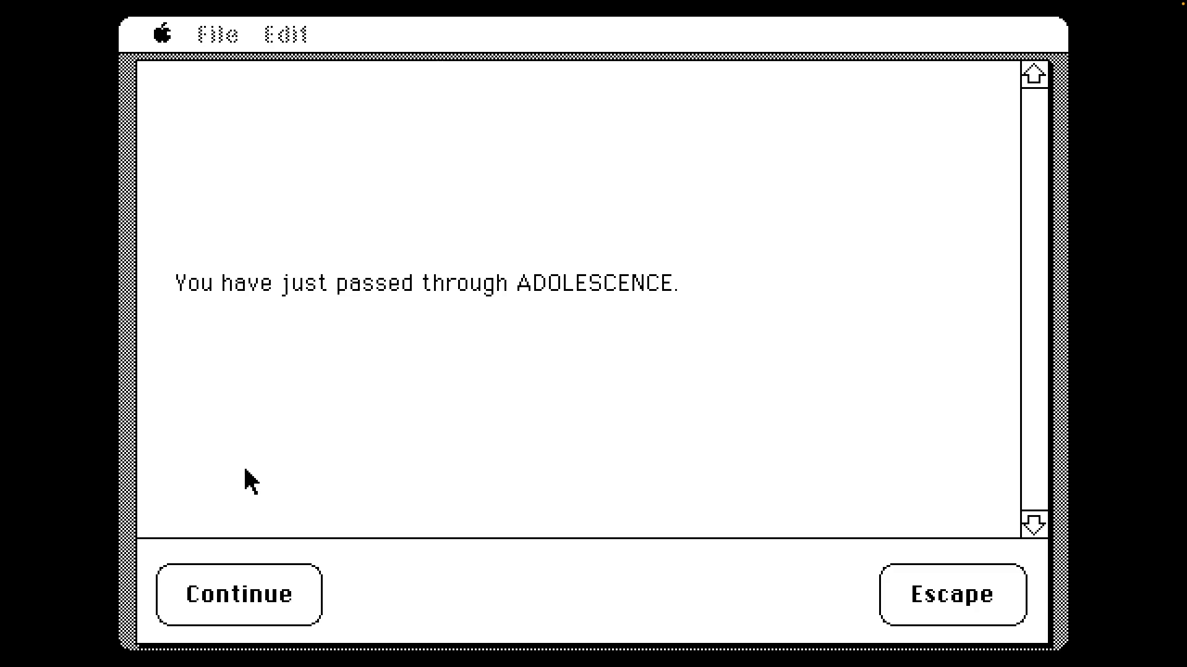
Read the family, physical, social, relationship and values assessments up to the Young Adulthood prompt
left_click(255, 595)
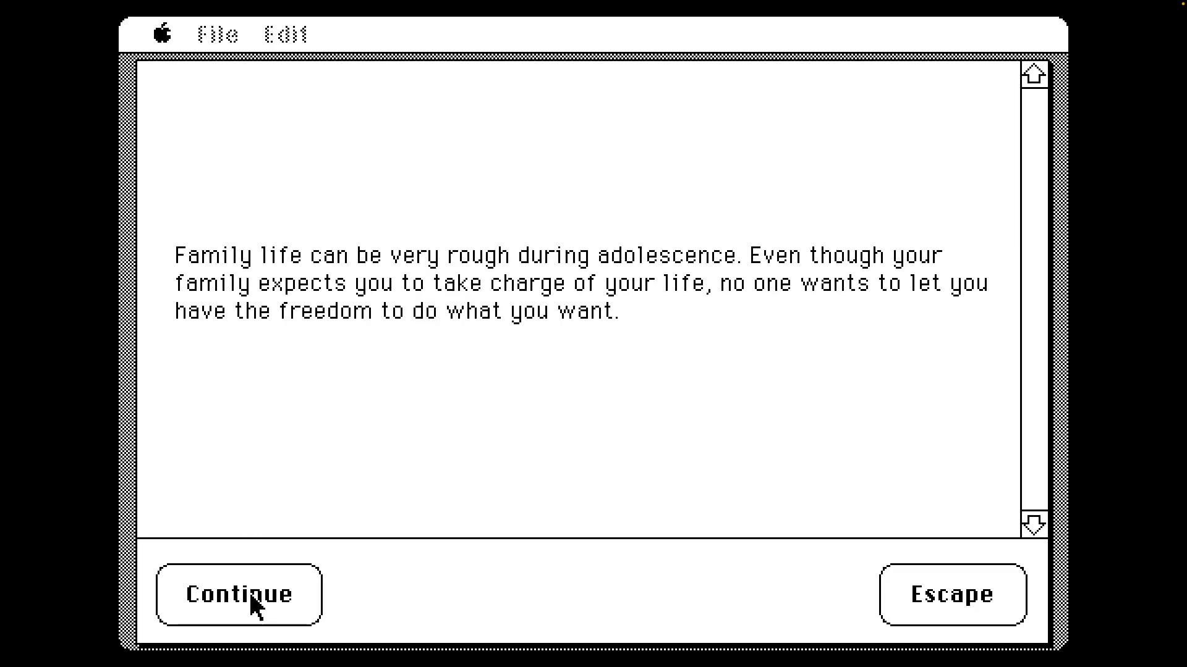
left_click(256, 602)
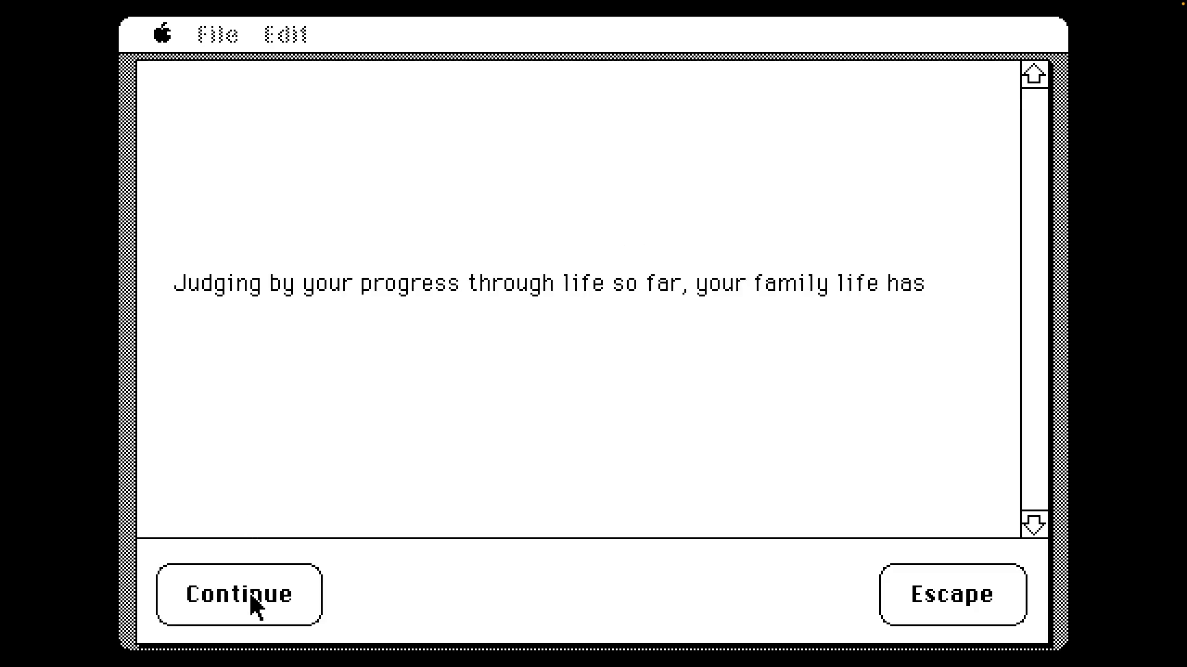
left_click(254, 602)
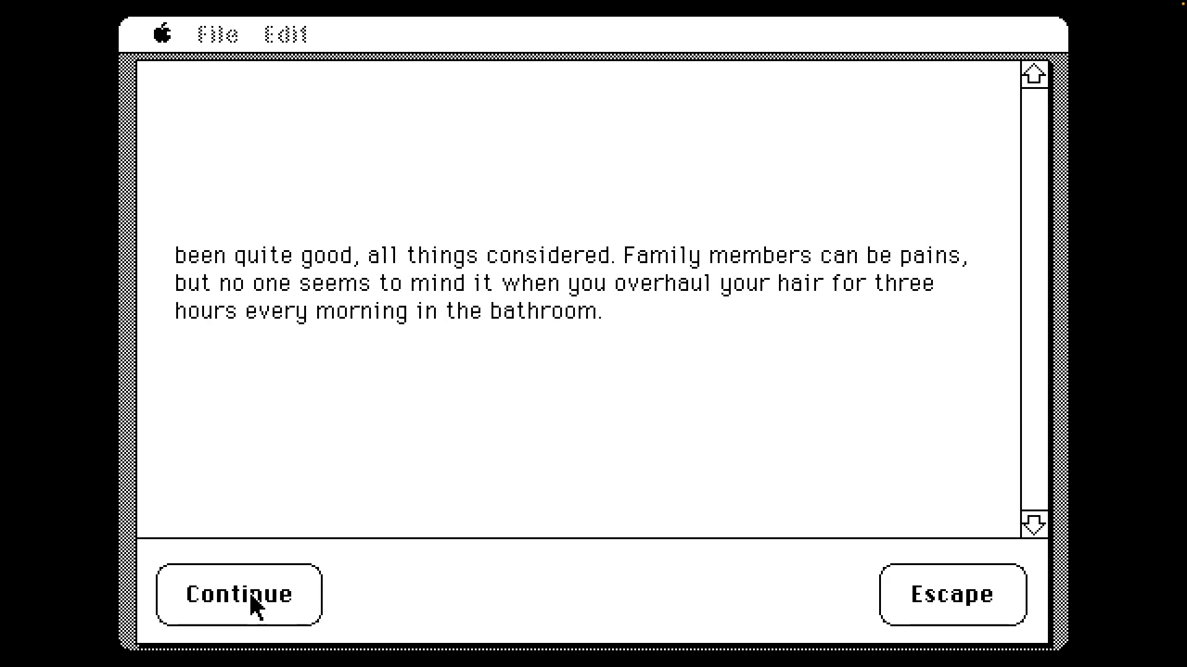
left_click(254, 602)
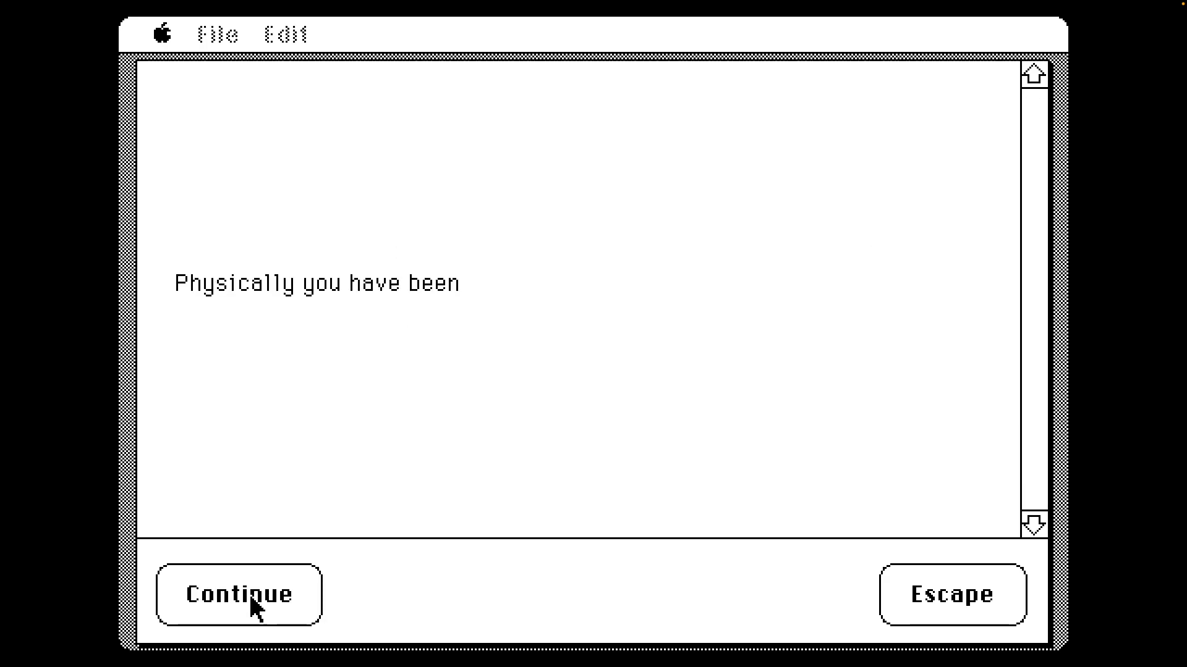
left_click(255, 602)
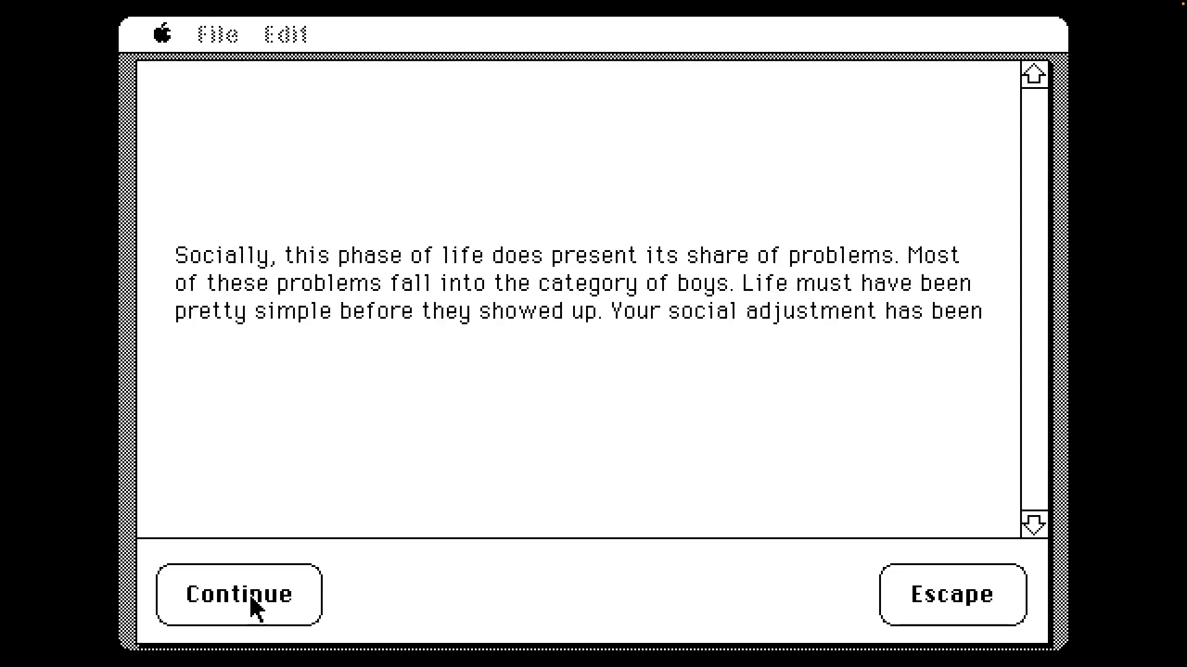
left_click(256, 603)
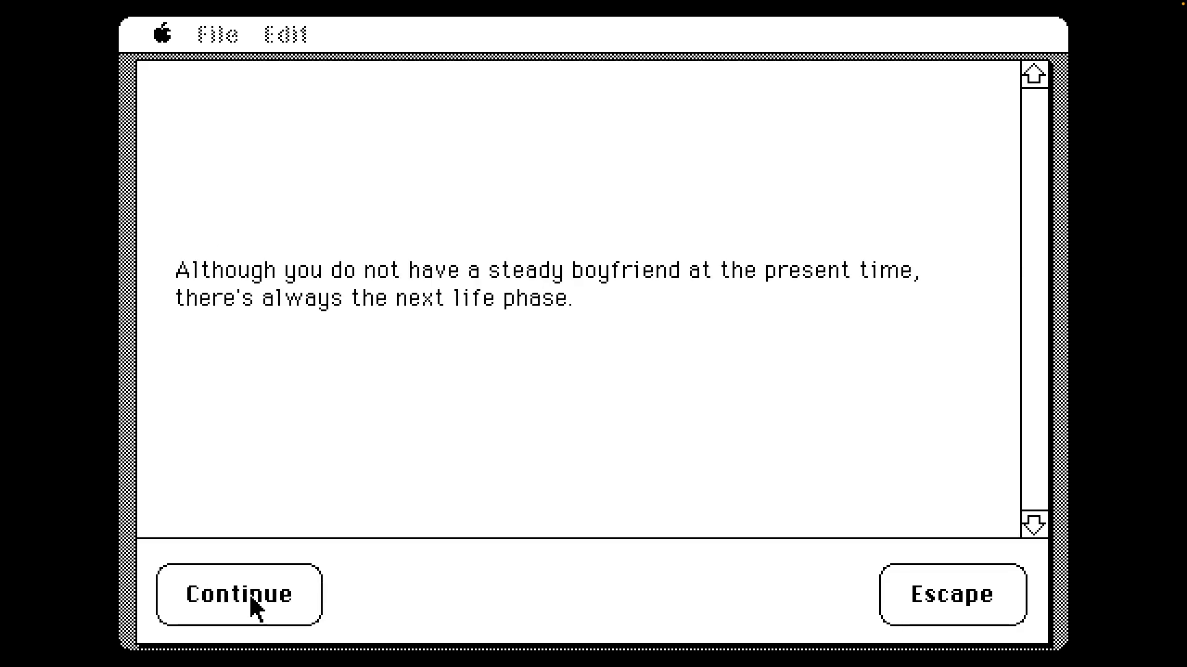
left_click(256, 604)
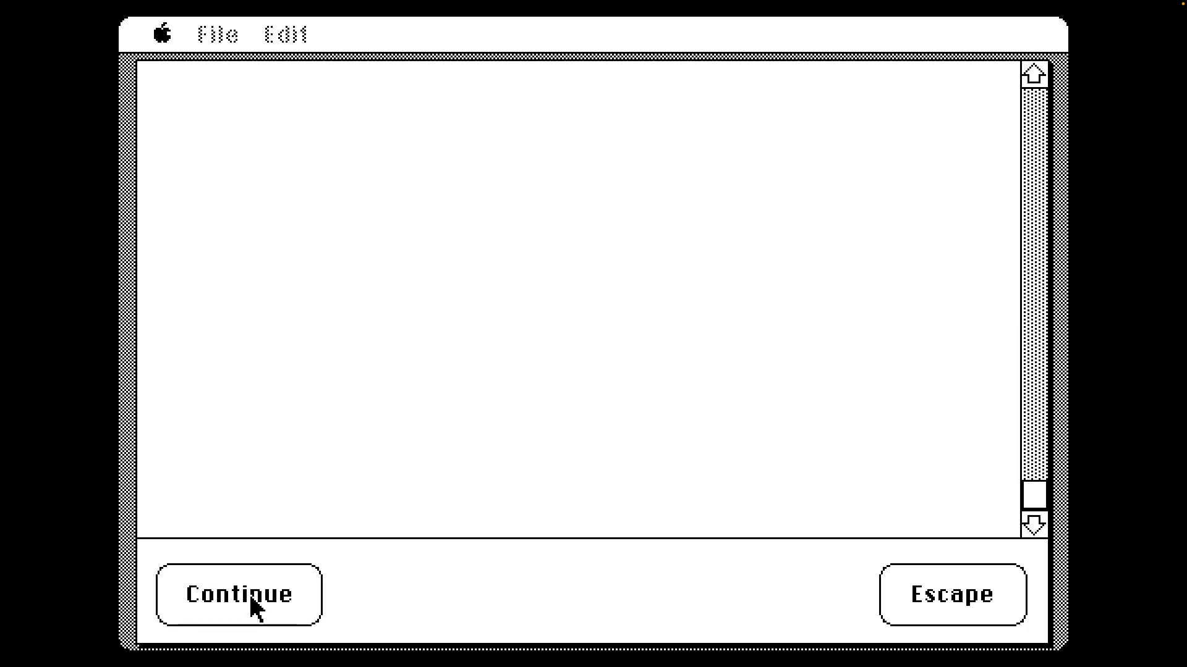
left_click(257, 603)
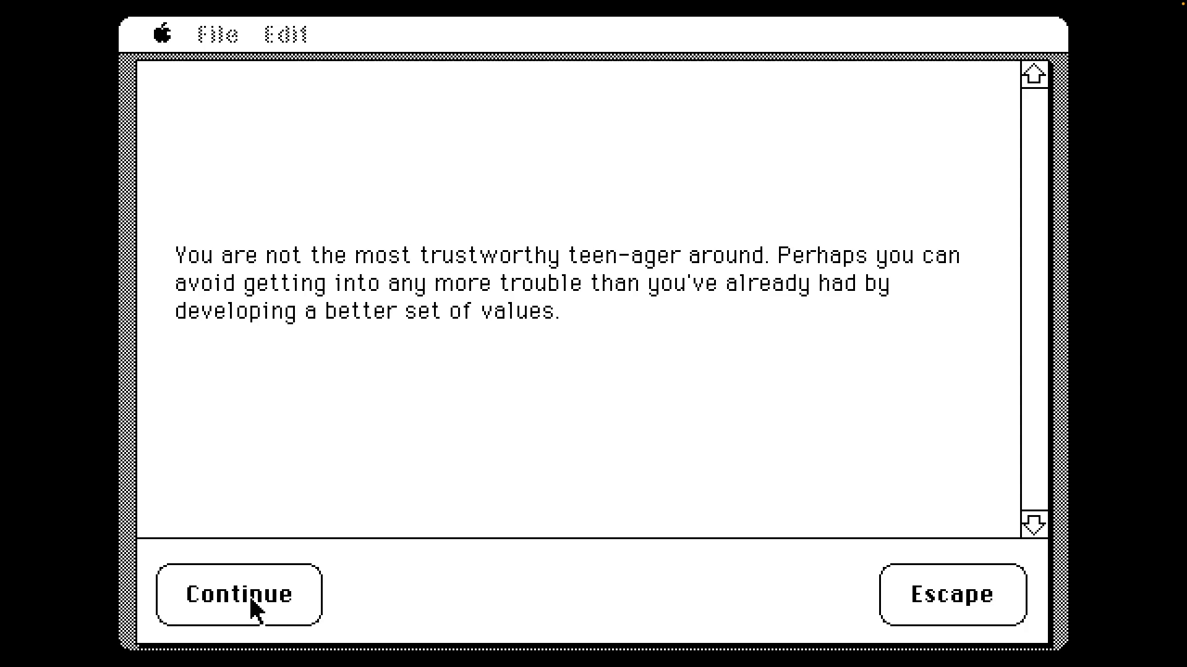
left_click(257, 604)
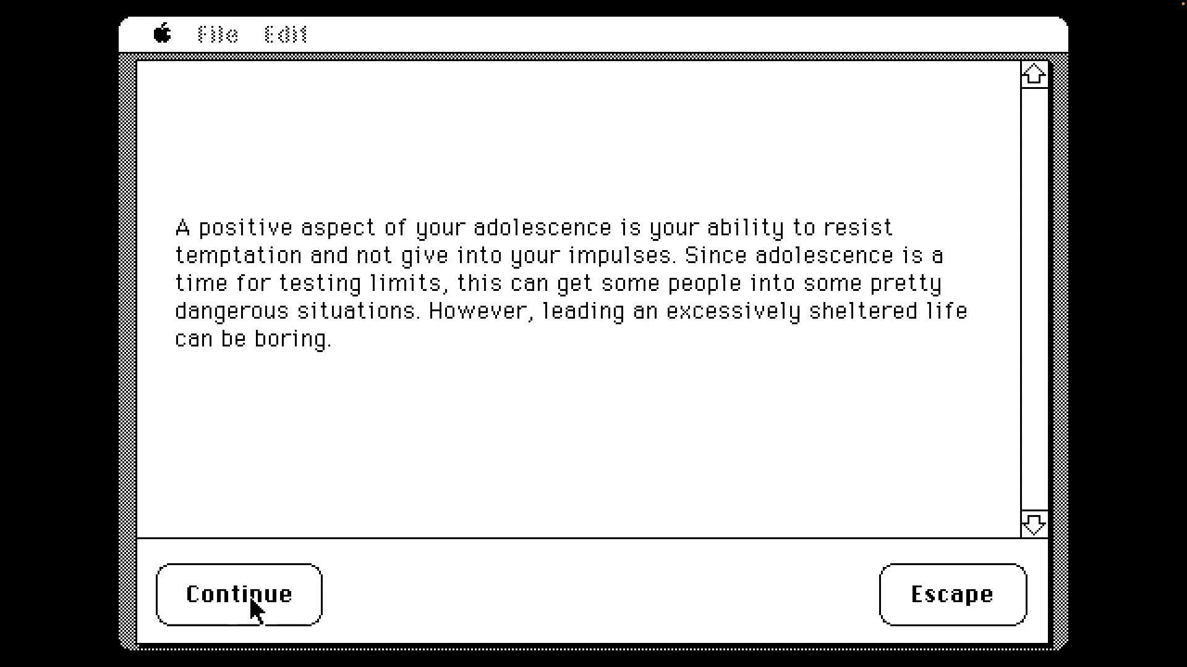
left_click(257, 604)
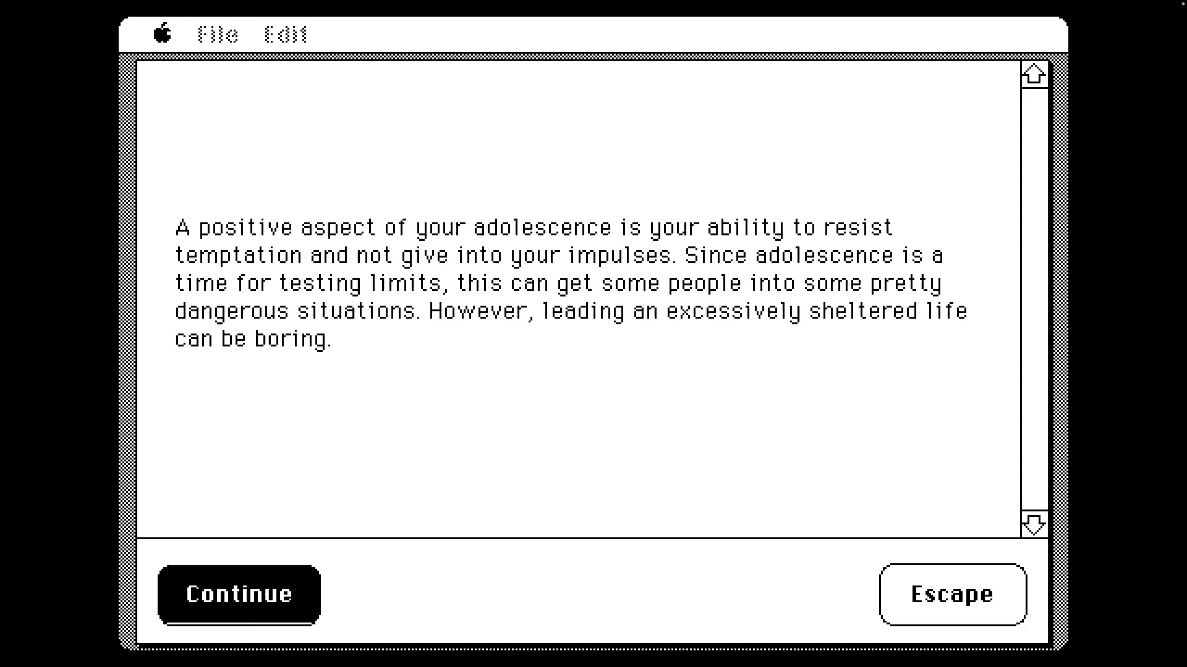
left_click(257, 604)
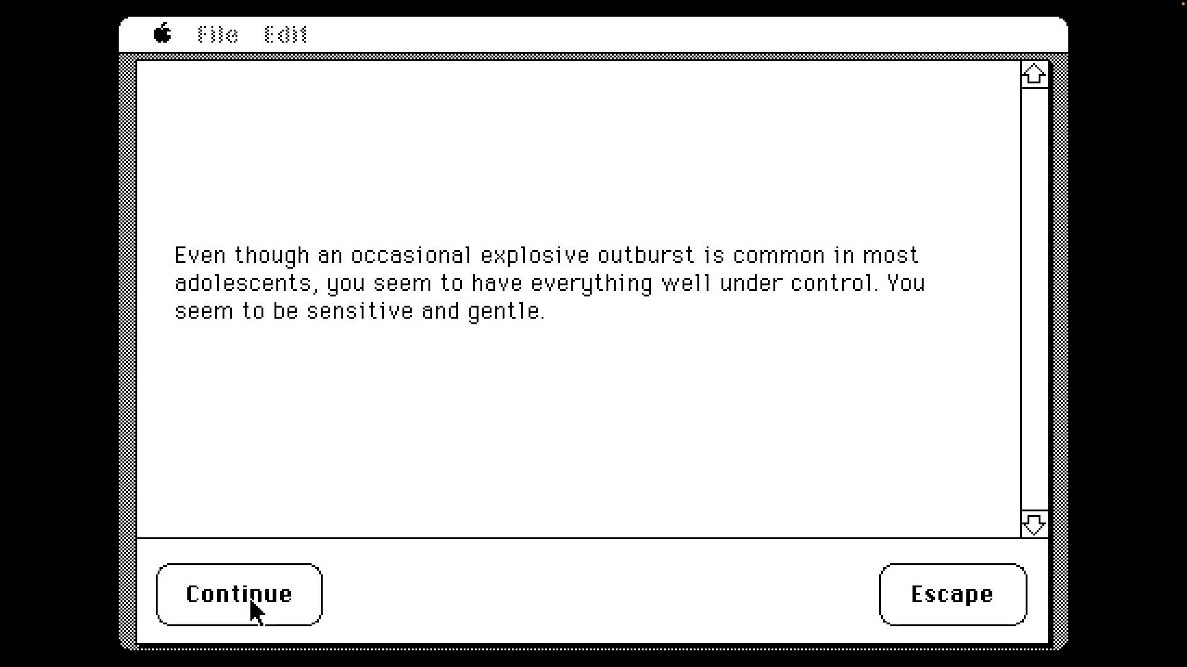
left_click(257, 606)
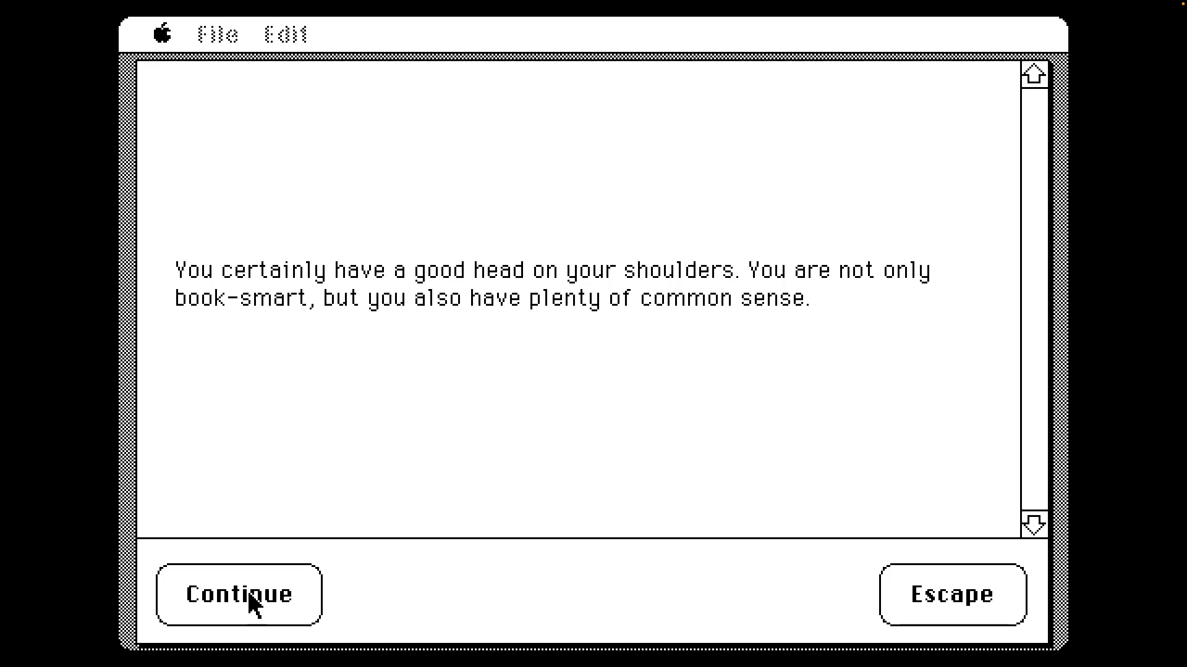
left_click(257, 607)
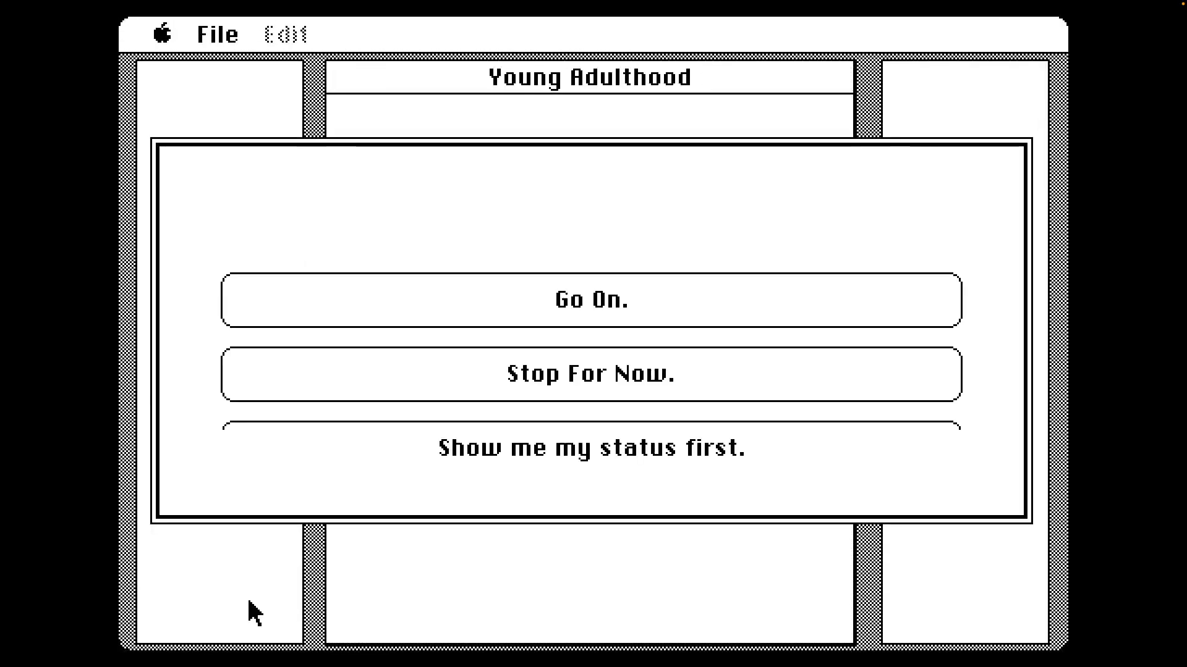
Go on to Young Adulthood and review Ryan's status (19, single, jobless, $8,684), scores and finances
left_click(480, 295)
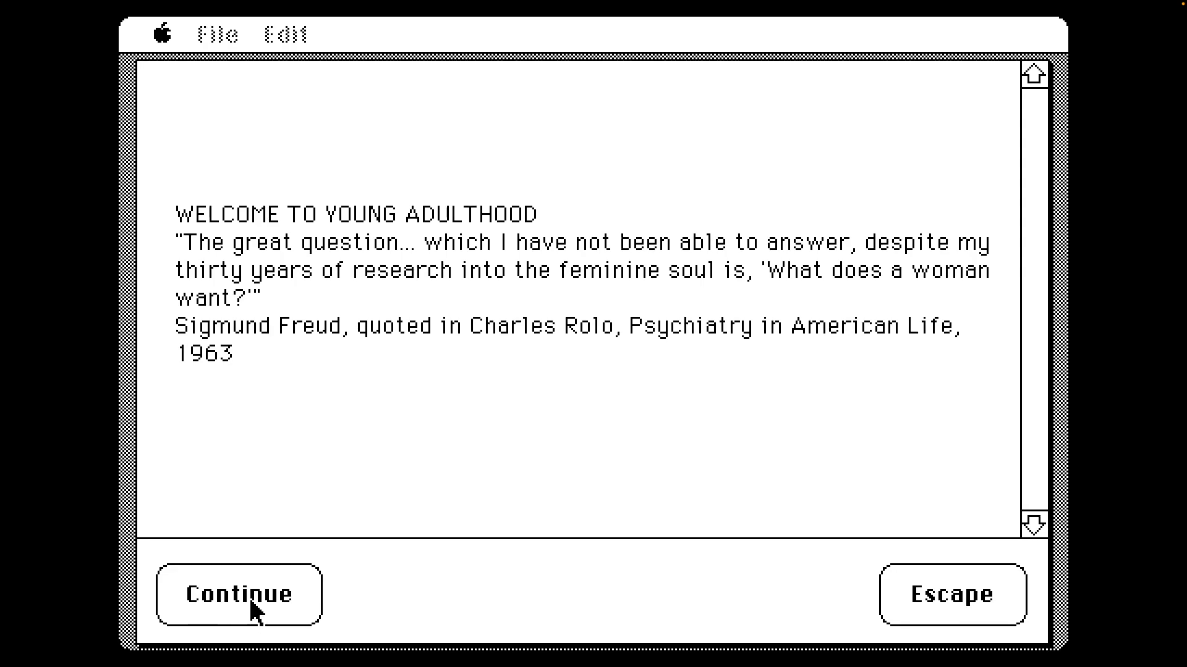
left_click(257, 609)
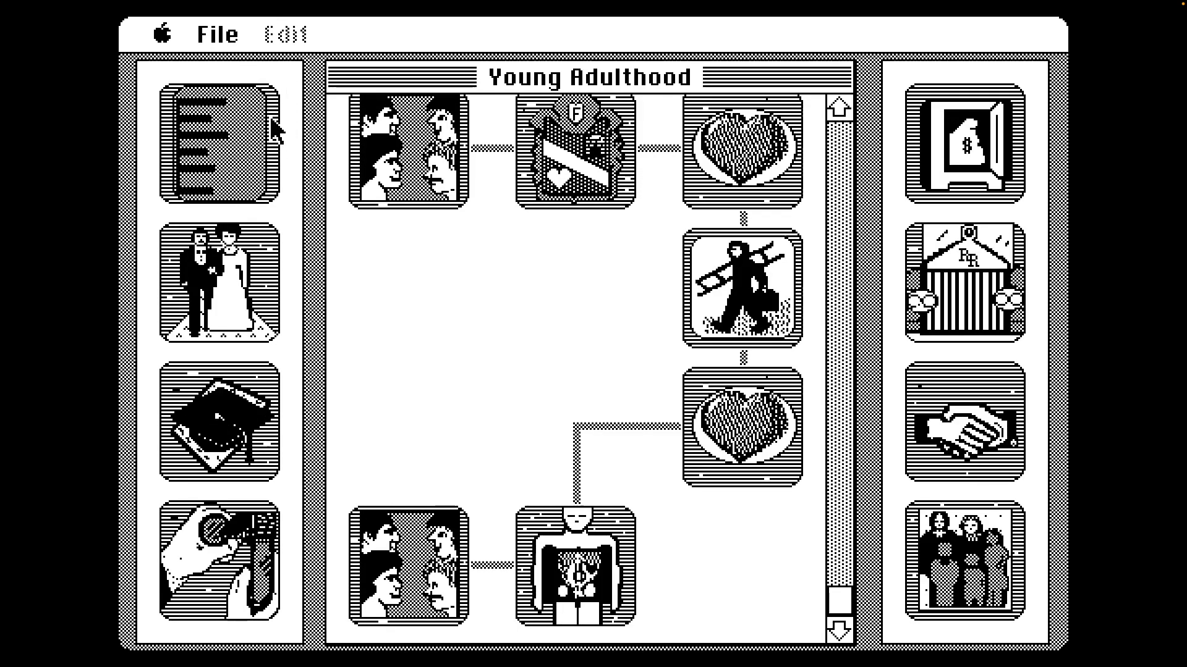
left_click(232, 134)
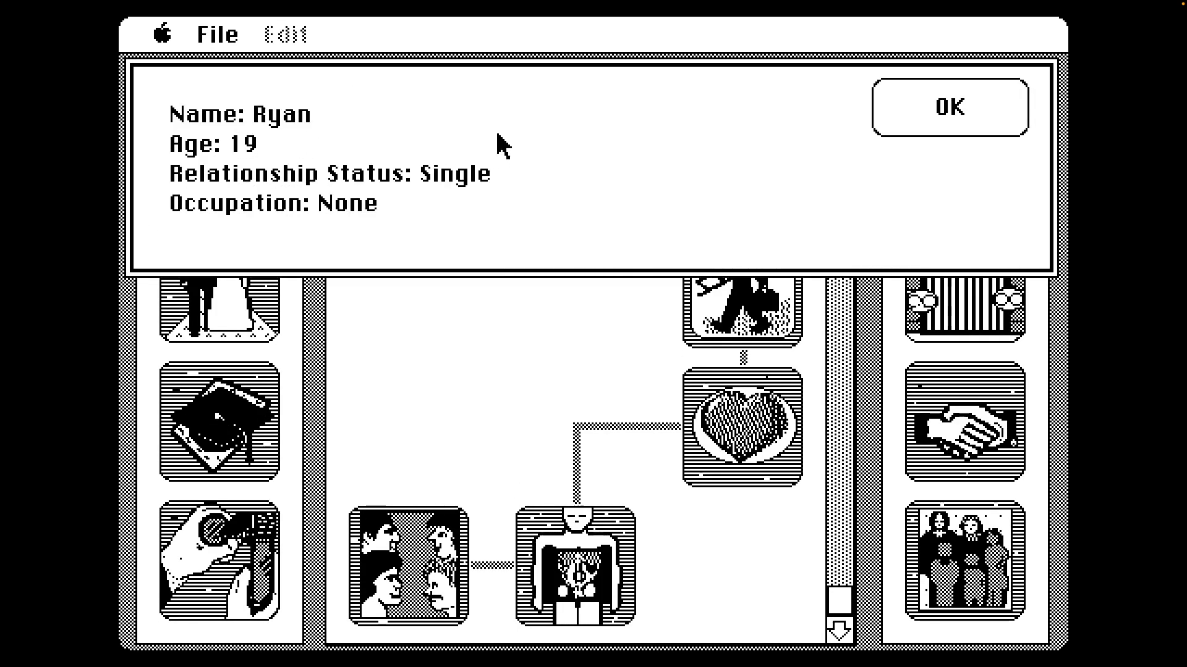
left_click(982, 129)
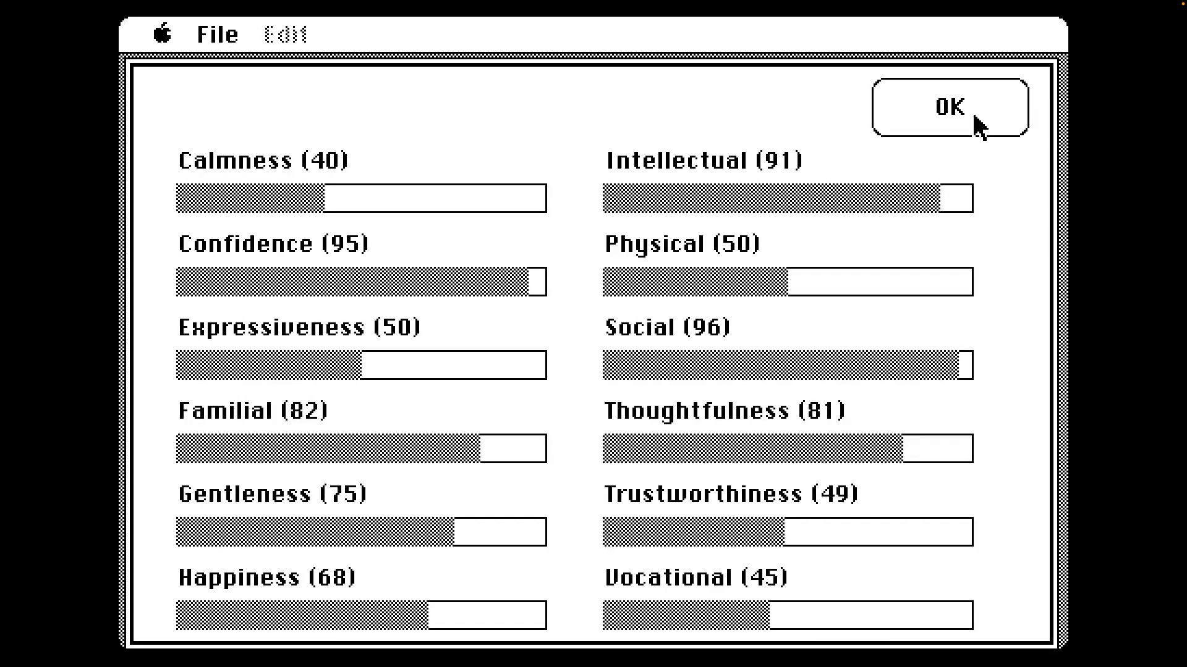
left_click(978, 117)
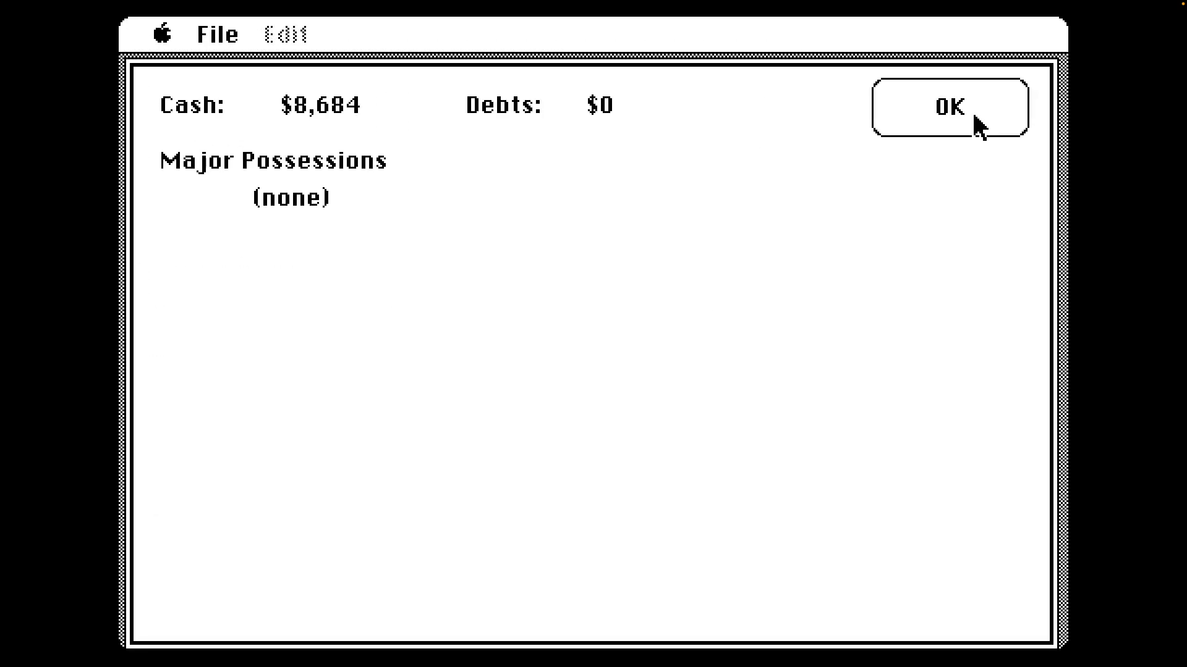
left_click(977, 120)
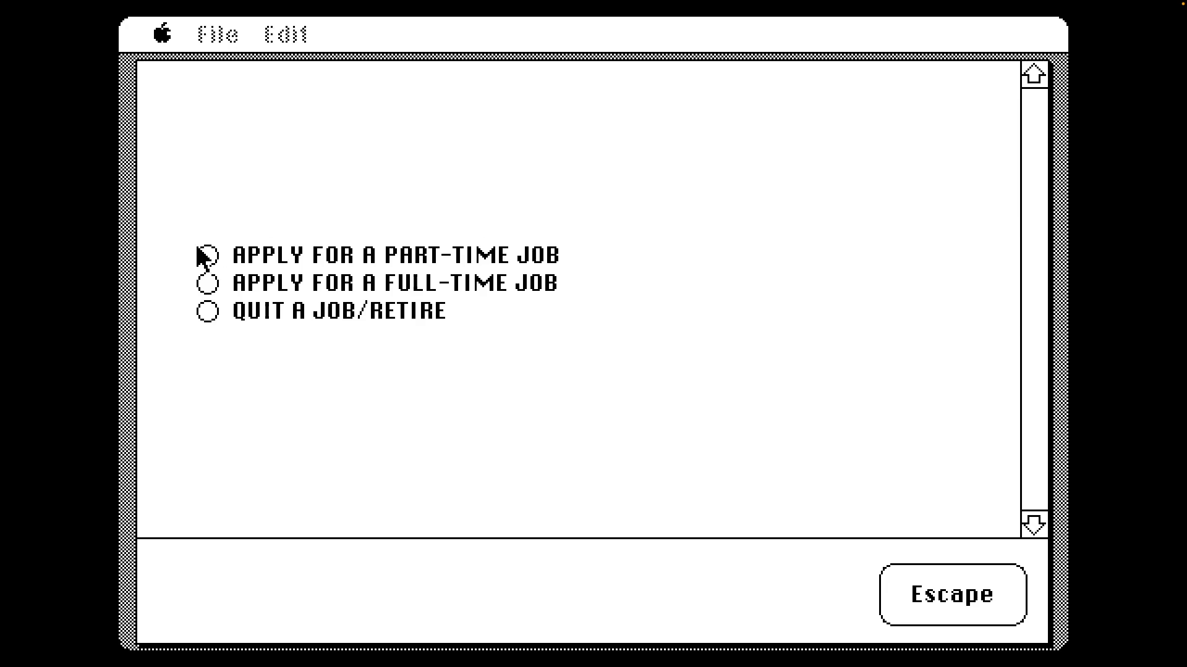
Apply for a part-time Training for Future Career job and accept the congratulations
left_click(207, 283)
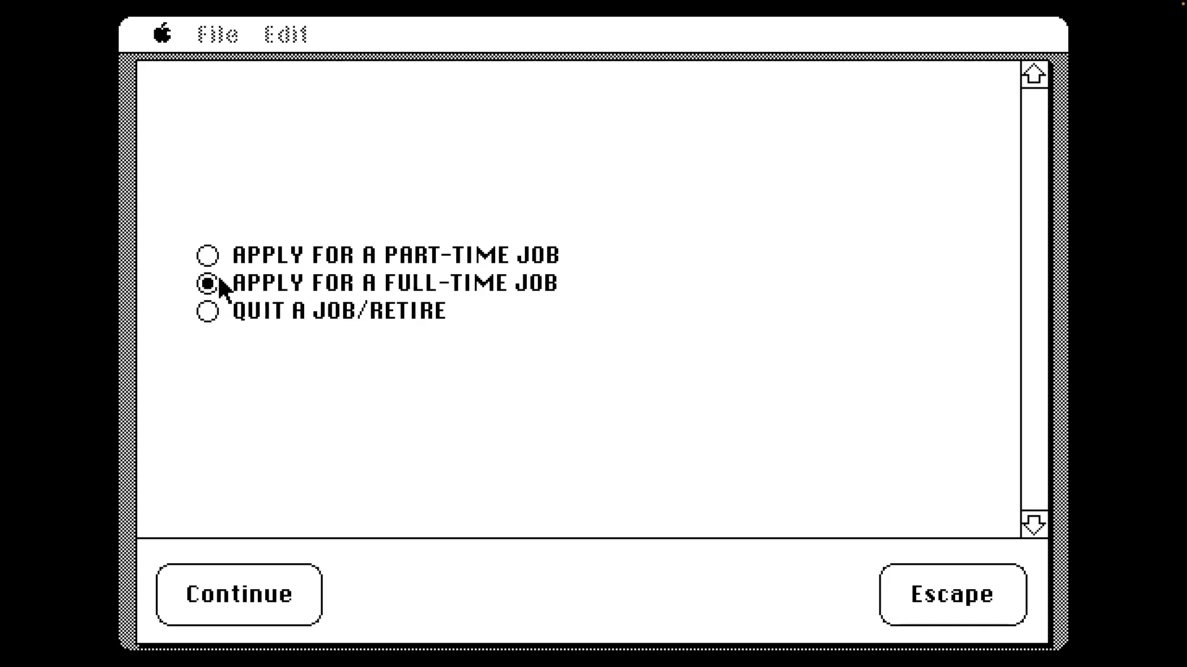
left_click(207, 255)
left_click(260, 597)
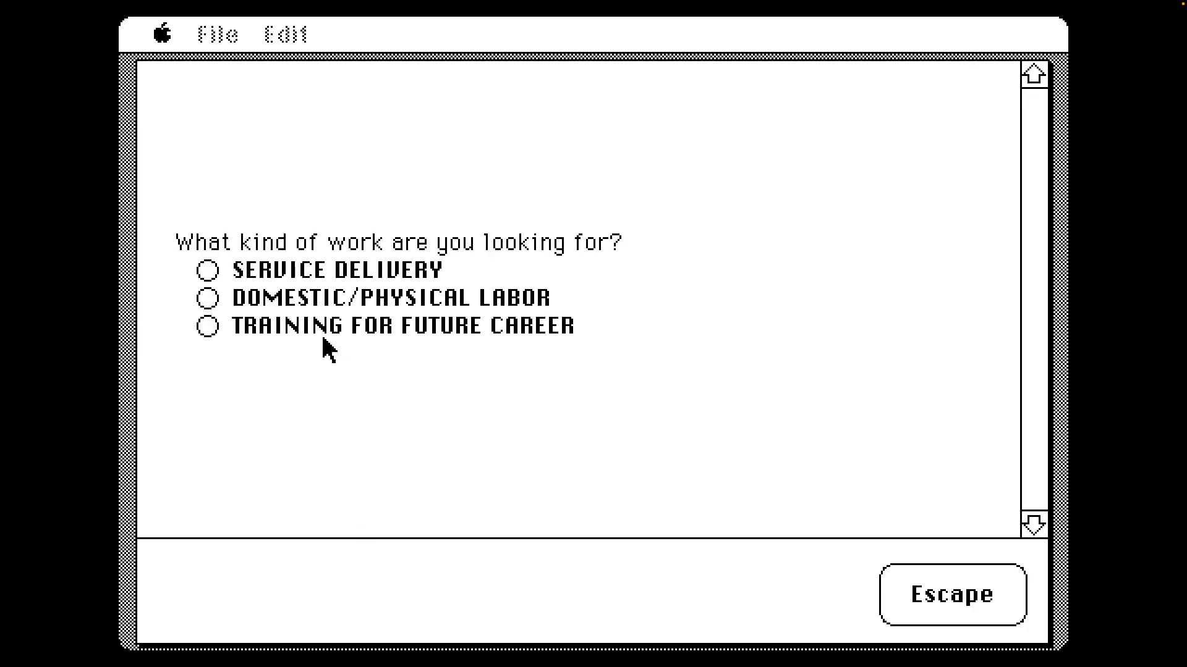
left_click(207, 327)
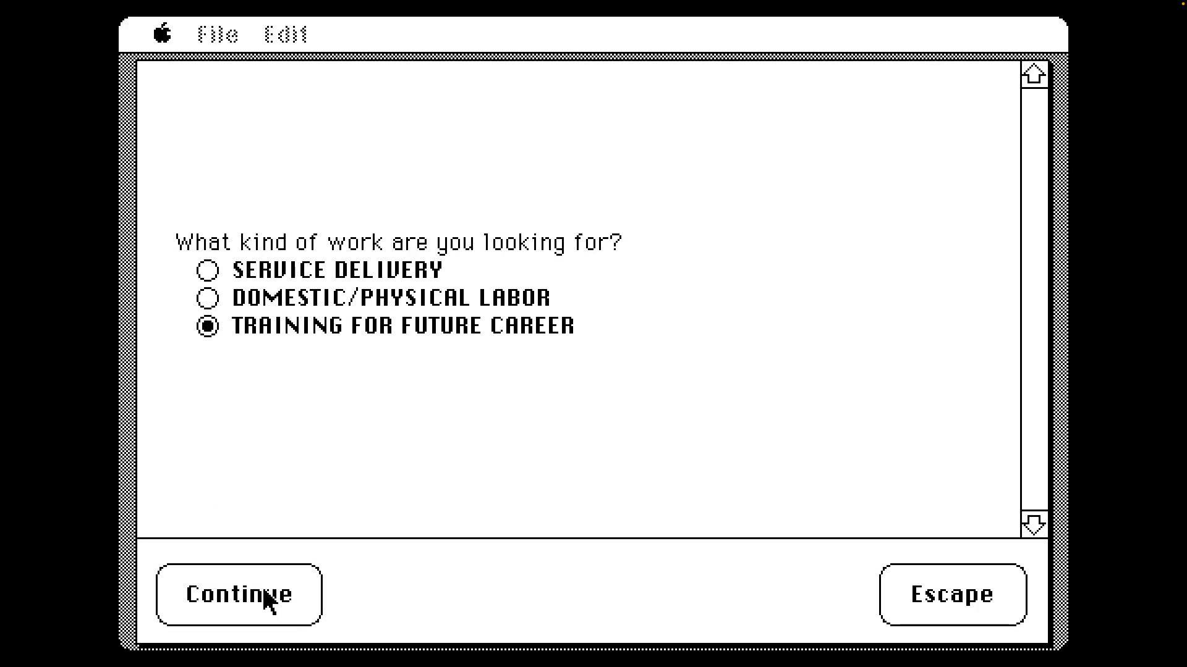
left_click(223, 623)
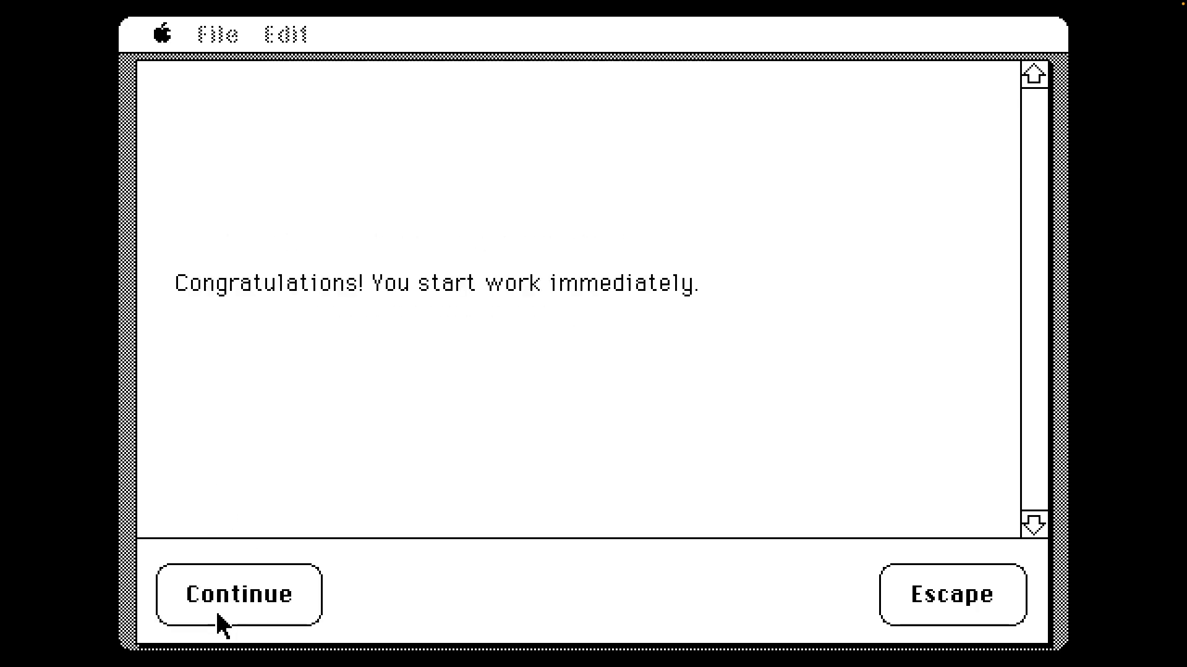
left_click(222, 623)
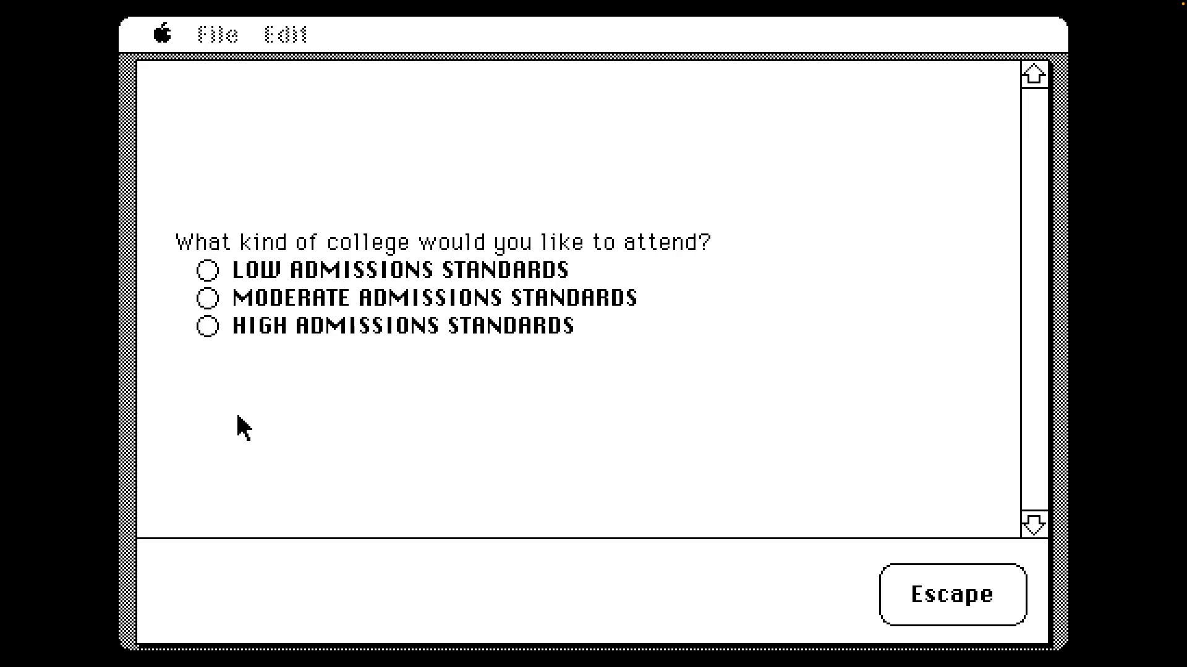
Choose a High Admissions Standards college with an Engineering major and read the feedback
left_click(207, 326)
left_click(275, 601)
left_click(276, 601)
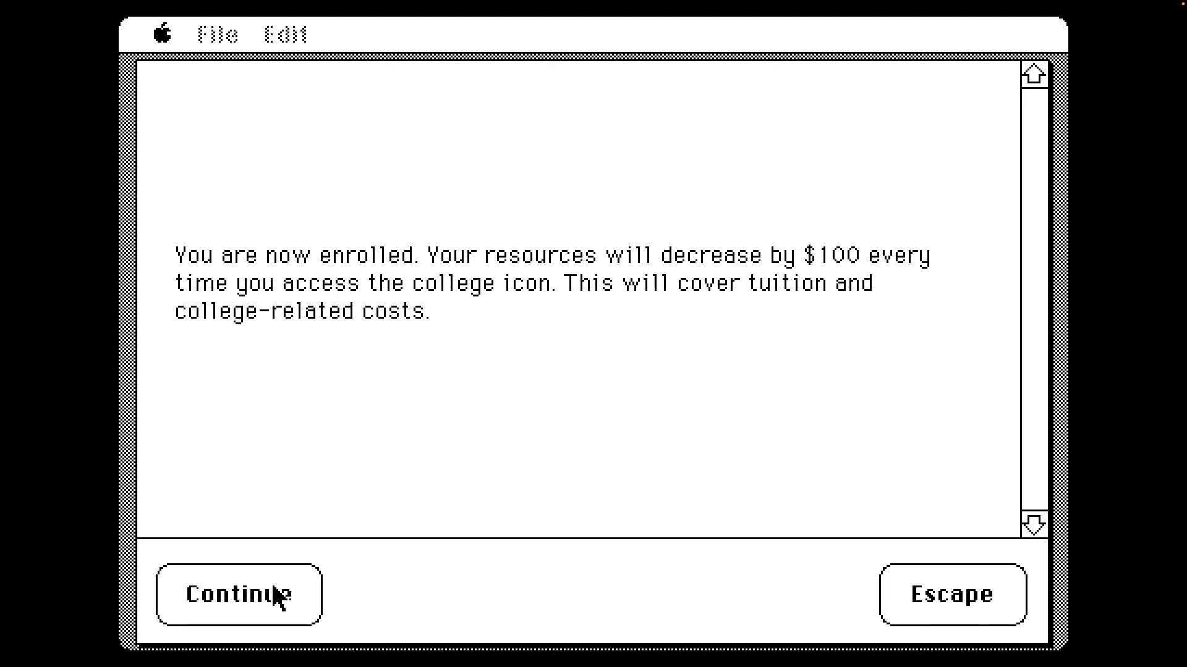
left_click(283, 595)
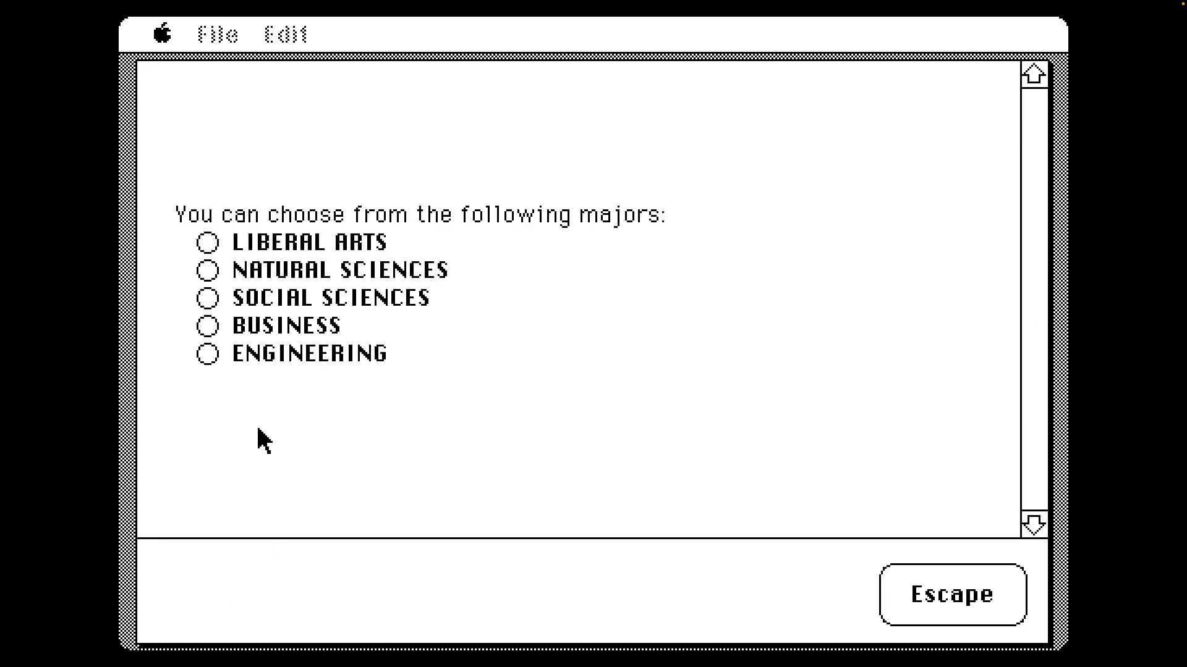
left_click(207, 355)
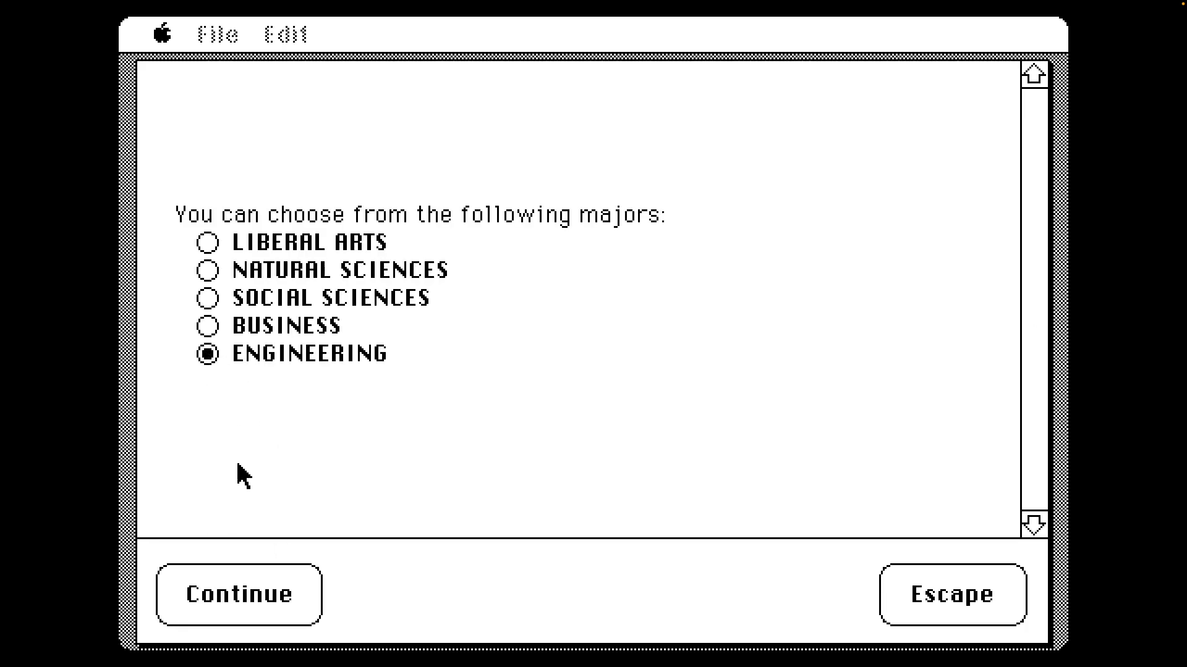
left_click(248, 596)
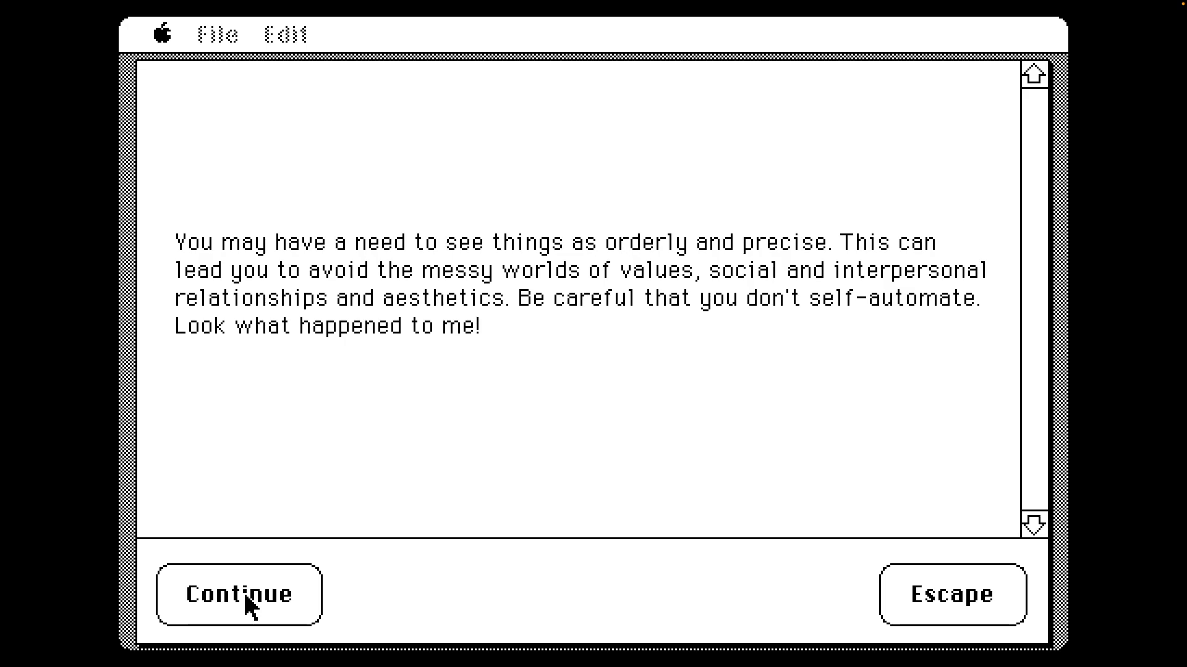
left_click(248, 601)
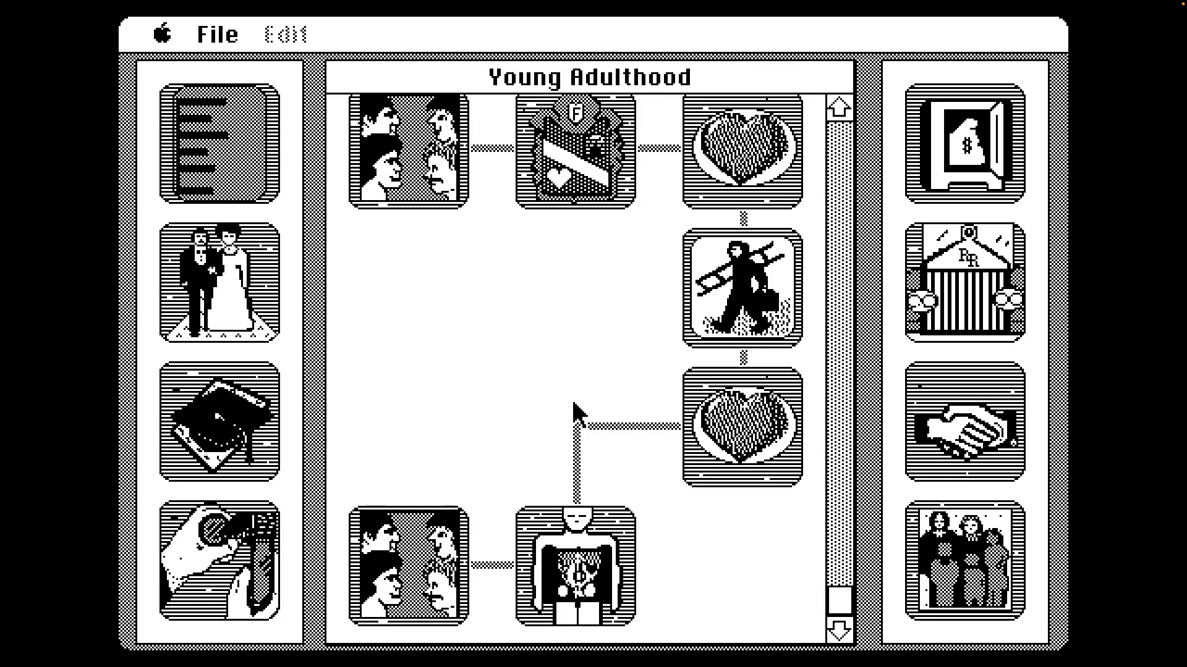
left_click(839, 297)
left_click(839, 295)
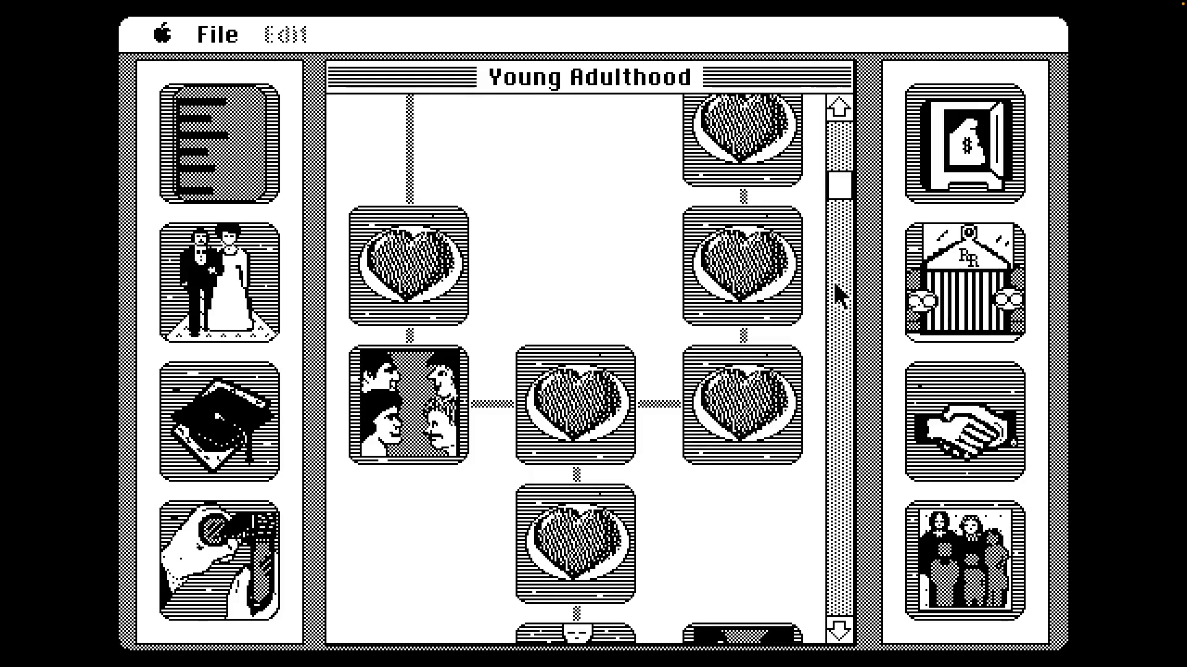
left_click_drag(838, 181, 839, 121)
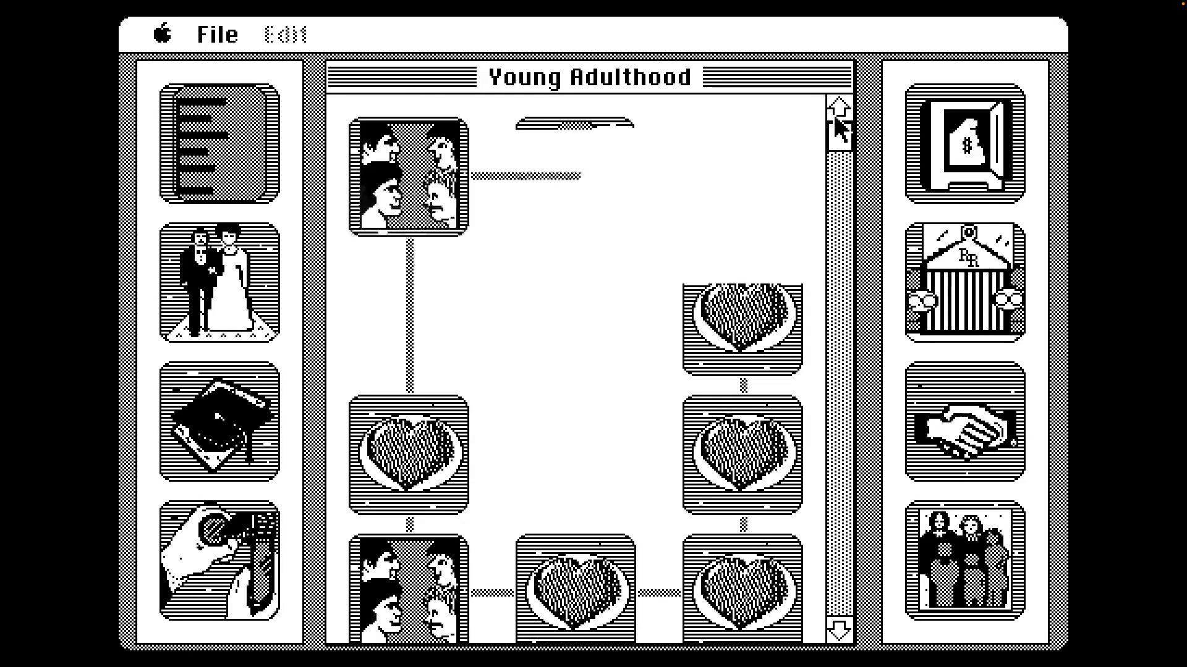
left_click(840, 594)
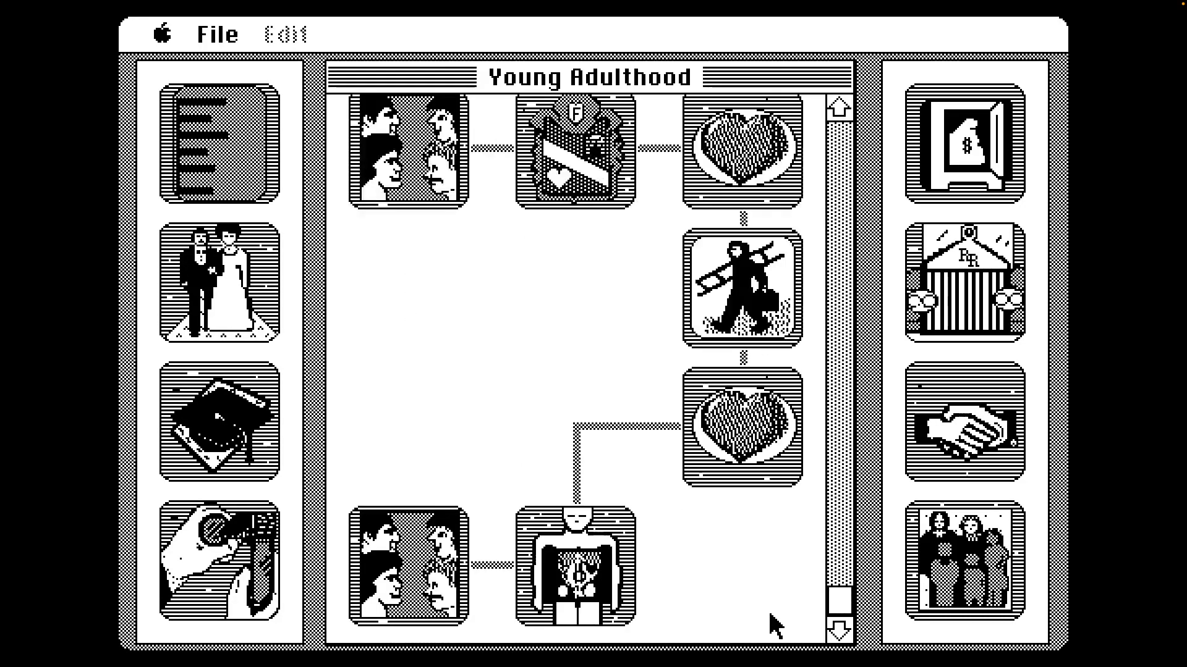